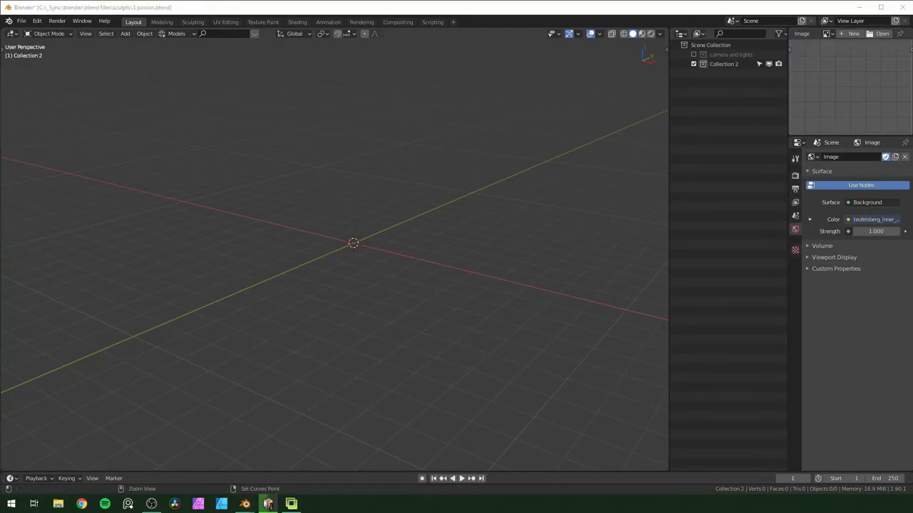
- Add a plane upright in front view and scale its lower vertices together to form a triangular wedge
{"action": "key", "text": "shift+a"}
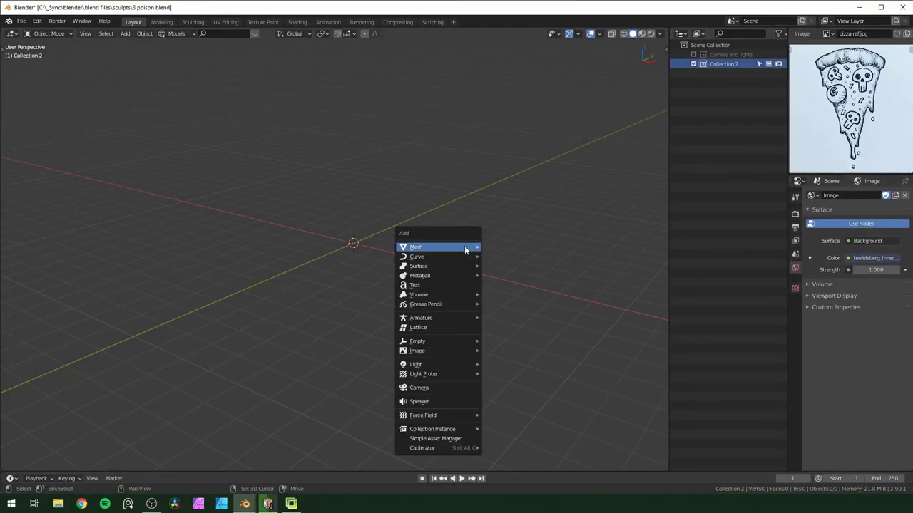
{"action": "left_click", "coordinate": [501, 247]}
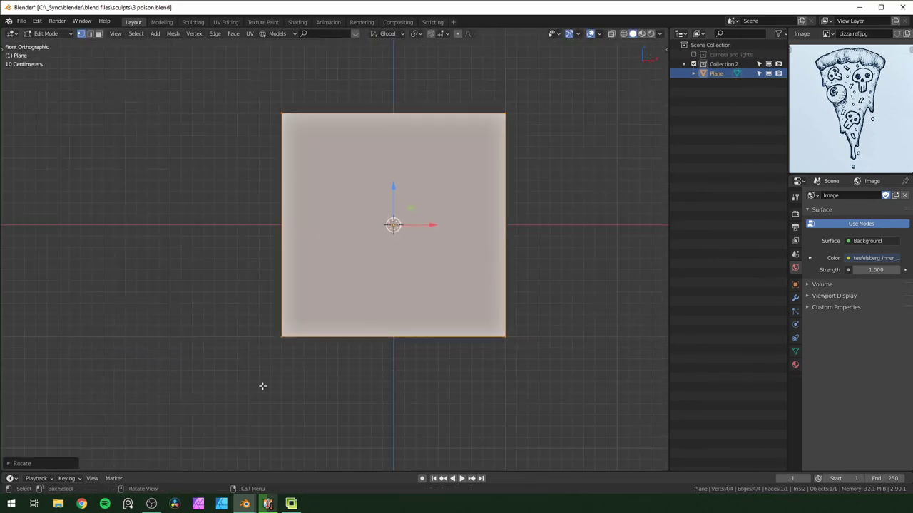
{"action": "left_click_drag", "start_coordinate": [301, 366], "coordinate": [531, 314]}
{"action": "key", "text": "s"}
{"action": "left_click", "coordinate": [400, 350]}
- Add a level 2 Subdivision Surface modifier to the wedge and cut a vertical edge loop through its middle
{"action": "key", "text": "Tab"}
{"action": "left_click", "coordinate": [795, 298]}
{"action": "key", "text": "ctrl+2"}
{"action": "key", "text": "Tab"}
{"action": "key", "text": "ctrl+r"}
{"action": "key", "text": "g"}
{"action": "key", "text": "z"}
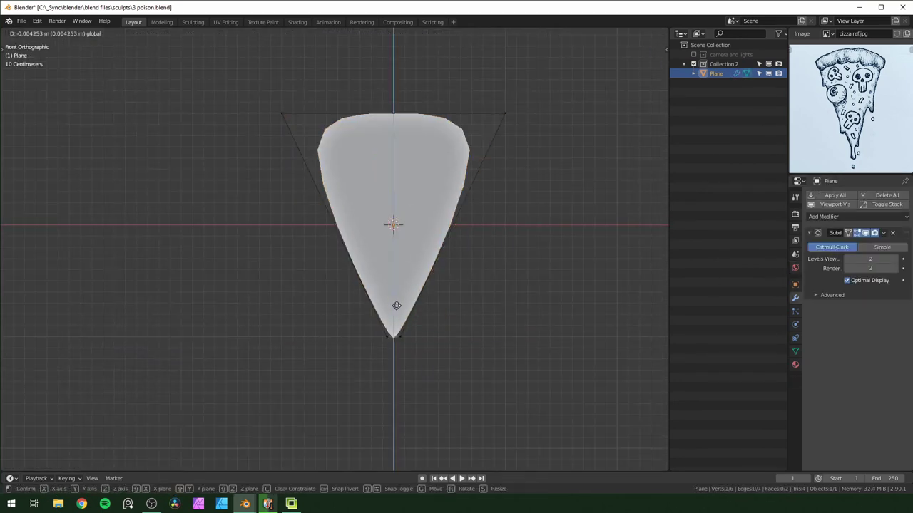
{"action": "right_click", "coordinate": [396, 308]}
- Raise the wedge's top centre vertex to arch the upper edge, and display the Transform sidebar
{"action": "left_click", "coordinate": [393, 113]}
{"action": "left_click_drag", "start_coordinate": [394, 77], "coordinate": [394, 42]}
{"action": "key", "text": "2"}
{"action": "left_click", "coordinate": [476, 173]}
{"action": "left_click", "coordinate": [310, 174], "text": "shift"}
{"action": "key", "text": "n"}
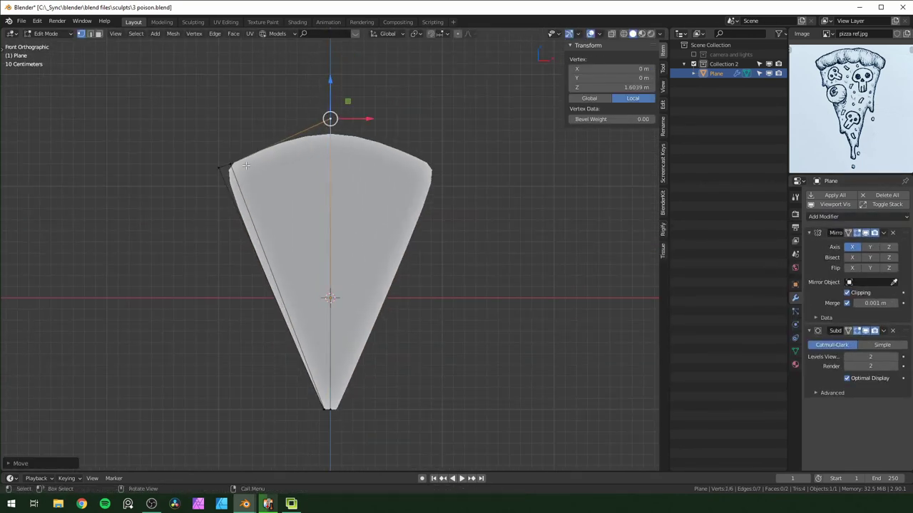
- Redo the lift of the top centre vertex and add an edge loop close to the slice's outer side
{"action": "key", "text": "ctrl+z"}
{"action": "key", "text": "ctrl+z"}
{"action": "key", "text": "ctrl+z"}
{"action": "left_click", "coordinate": [330, 145]}
{"action": "left_click_drag", "start_coordinate": [330, 107], "coordinate": [330, 81]}
{"action": "key", "text": "ctrl+r"}
{"action": "left_click", "coordinate": [270, 147]}
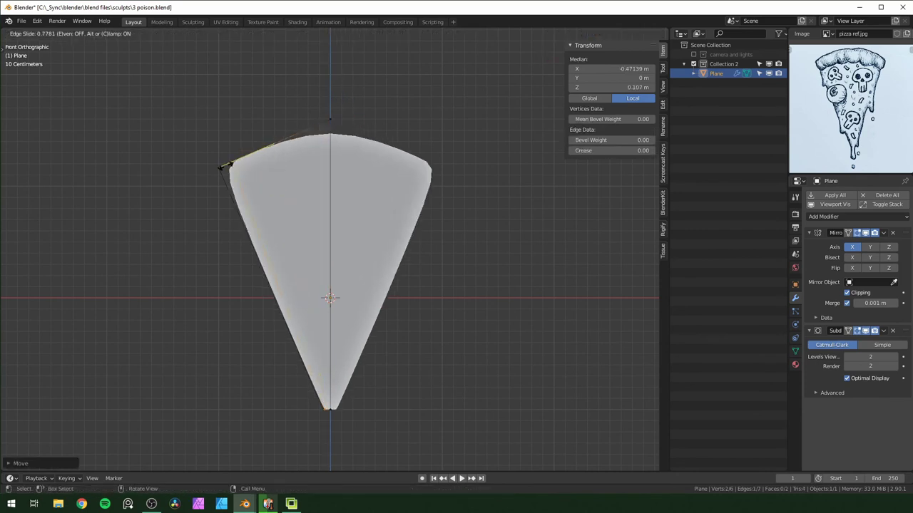
{"action": "left_click", "coordinate": [228, 165]}
- Select the vertices at the slice's tip and move them slightly along the vertical axis
{"action": "left_click_drag", "start_coordinate": [328, 417], "coordinate": [318, 401]}
{"action": "left_click_drag", "start_coordinate": [319, 371], "coordinate": [318, 363]}
{"action": "left_click", "coordinate": [322, 403]}
{"action": "middle_click_drag", "start_coordinate": [322, 404], "coordinate": [426, 379]}
{"action": "right_click", "coordinate": [426, 380]}
{"action": "key", "text": "ctrl+z"}
{"action": "left_click", "coordinate": [835, 196]}
{"action": "key", "text": "Tab"}
{"action": "left_click", "coordinate": [835, 195]}
{"action": "key", "text": "Tab"}
{"action": "middle_click_drag", "start_coordinate": [454, 270], "coordinate": [487, 273]}
{"action": "key", "text": "ctrl+z"}
{"action": "key", "text": "ctrl+z"}
{"action": "key", "text": "ctrl+z"}
- Extrude the flat slice to give it thickness and add an edge loop below the upper edge for the crust
{"action": "key", "text": "e"}
{"action": "left_click", "coordinate": [435, 251]}
{"action": "middle_click_drag", "start_coordinate": [435, 251], "coordinate": [340, 279]}
{"action": "key", "text": "ctrl+r"}
{"action": "left_click", "coordinate": [239, 187]}
{"action": "left_click", "coordinate": [242, 172]}
{"action": "key", "text": "KP_1"}
- Reposition the outer crust geometry to refine the slice's upper edge, and select the edges at the tip
{"action": "middle_click_drag", "start_coordinate": [326, 141], "coordinate": [400, 199]}
{"action": "left_click", "coordinate": [277, 120]}
{"action": "key", "text": "g"}
{"action": "left_click", "coordinate": [268, 126]}
{"action": "middle_click_drag", "start_coordinate": [268, 126], "coordinate": [399, 264]}
{"action": "middle_click_drag", "start_coordinate": [341, 397], "coordinate": [357, 429]}
{"action": "scroll", "coordinate": [358, 429], "scroll_direction": "up", "scroll_amount": 1}
{"action": "left_click", "coordinate": [343, 407]}
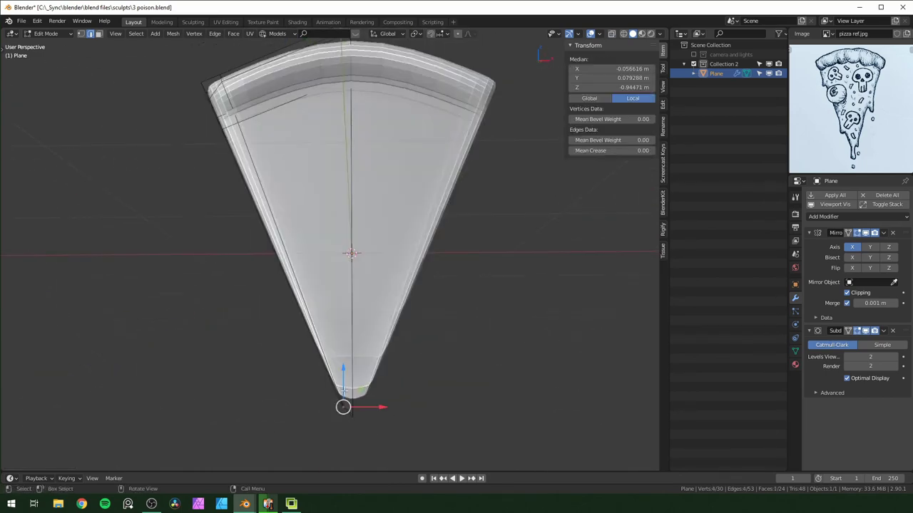
- Leave edit mode, save the file and duplicate the slice as a separate copy for sculpting
{"action": "key", "text": "KP_1"}
{"action": "key", "text": "Tab"}
{"action": "scroll", "coordinate": [411, 387], "scroll_direction": "down", "scroll_amount": 2}
{"action": "key", "text": "ctrl+s"}
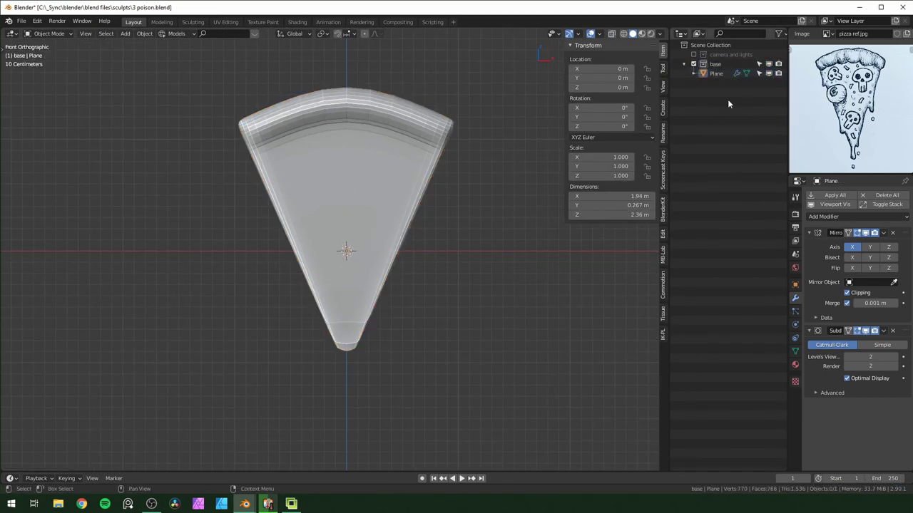
{"action": "key", "text": "shift+d"}
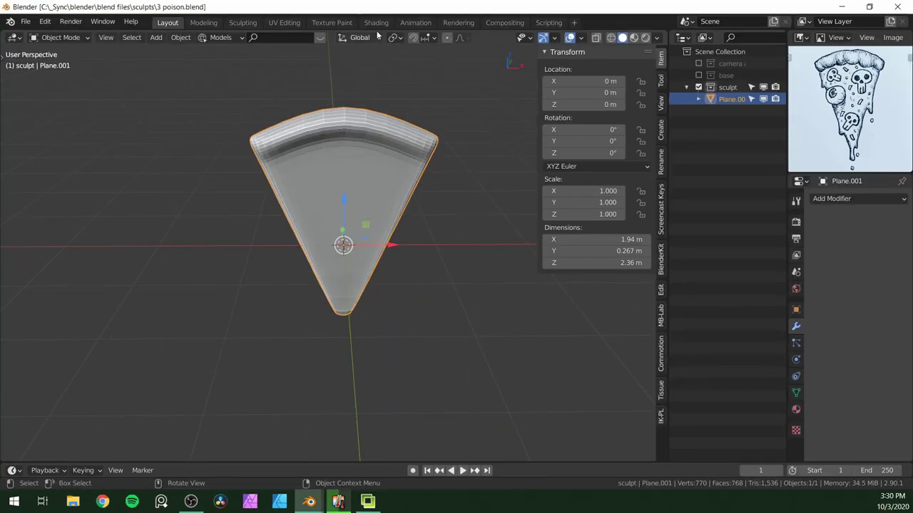
- Switch to the Sculpting workspace and enable dynamic topology on the duplicated slice
{"action": "left_click", "coordinate": [242, 22]}
{"action": "key", "text": "ctrl+d"}
{"action": "left_click", "coordinate": [601, 74]}
{"action": "left_click", "coordinate": [646, 37]}
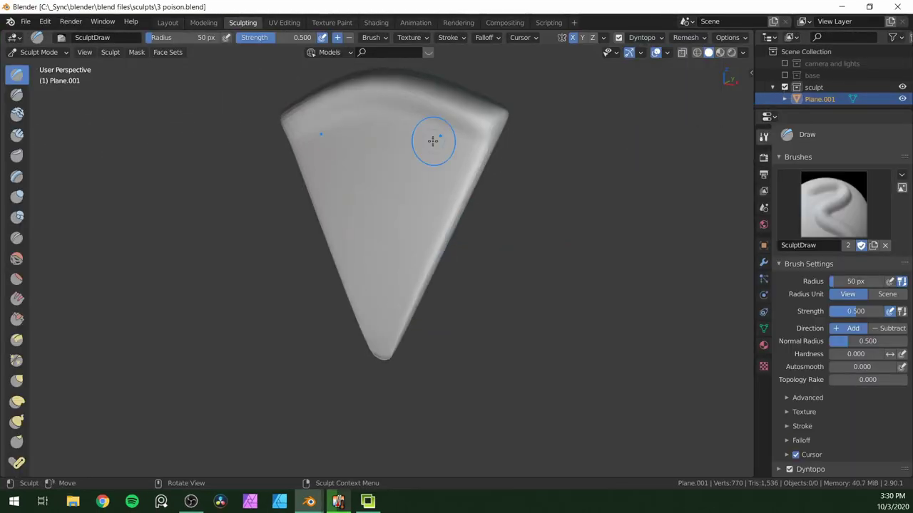
- Enlarge the pizza reference image area and choose the Snake Hook brush in front view
{"action": "key", "text": "KP_1"}
{"action": "left_click", "coordinate": [767, 37]}
{"action": "left_click", "coordinate": [400, 93]}
{"action": "left_click_drag", "start_coordinate": [831, 112], "coordinate": [831, 284]}
{"action": "scroll", "coordinate": [838, 163], "scroll_direction": "down", "scroll_amount": 3}
{"action": "key", "text": "k"}
{"action": "scroll", "coordinate": [380, 402], "scroll_direction": "down", "scroll_amount": 1}
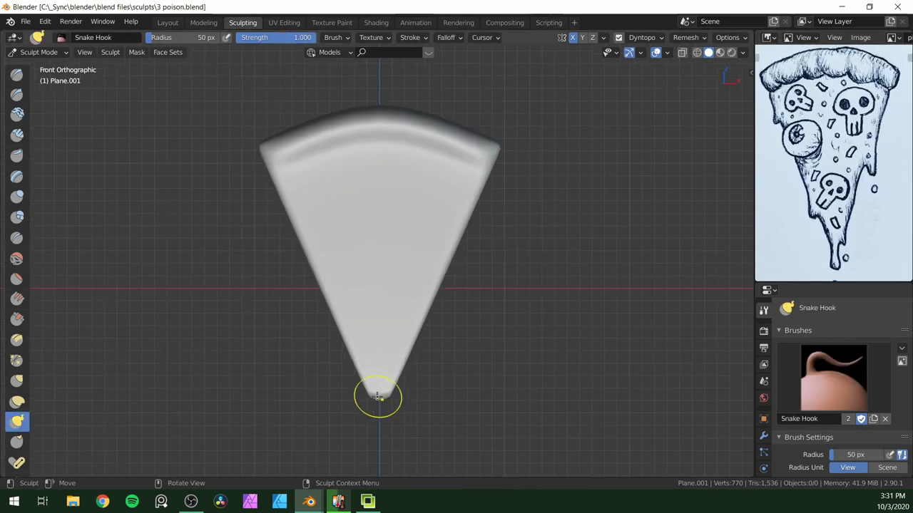
{"action": "key", "text": "f"}
{"action": "left_click", "coordinate": [447, 383]}
{"action": "left_click_drag", "start_coordinate": [384, 383], "coordinate": [435, 373]}
{"action": "key", "text": "ctrl+z"}
{"action": "key", "text": "ctrl+z"}
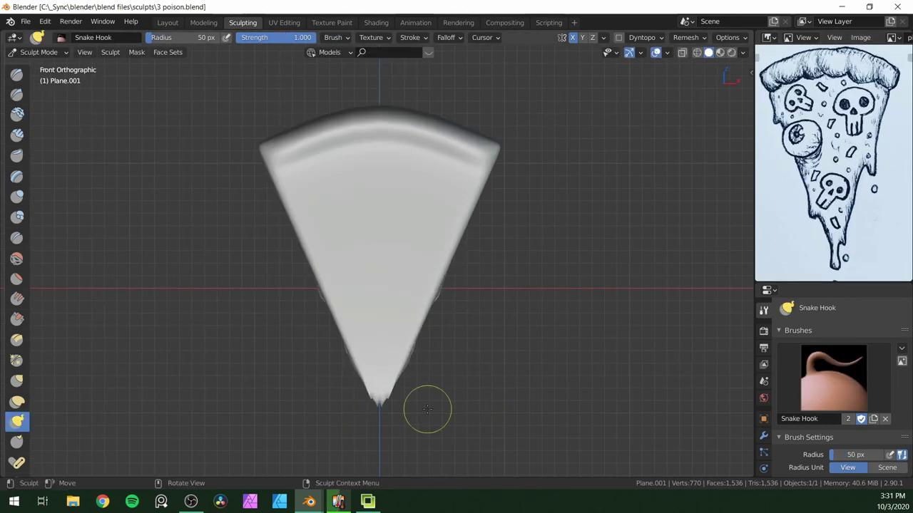
- With dynamic topology enabled, pull cheese drips down from the slice's tip using Snake Hook with a 31 px radius
{"action": "left_click", "coordinate": [639, 37]}
{"action": "key", "text": "ctrl+s"}
{"action": "key", "text": "f"}
{"action": "left_click", "coordinate": [427, 350]}
{"action": "left_click_drag", "start_coordinate": [383, 356], "coordinate": [383, 383]}
{"action": "left_click_drag", "start_coordinate": [419, 327], "coordinate": [427, 321]}
{"action": "key", "text": "f"}
{"action": "left_click", "coordinate": [376, 360]}
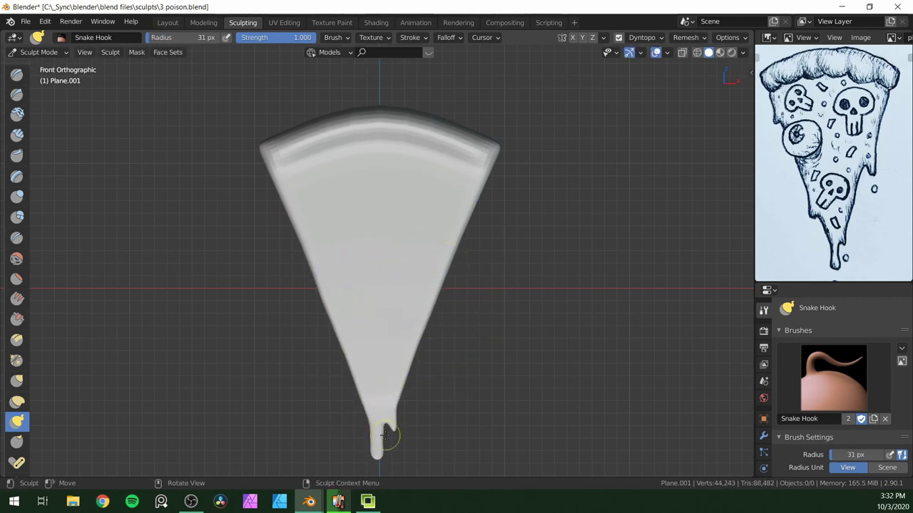
- Refine the small drip at the tip and pull more cheese drips from the slice's sides with Snake Hook
{"action": "scroll", "coordinate": [412, 410], "scroll_direction": "up", "scroll_amount": 2}
{"action": "middle_click_drag", "start_coordinate": [412, 388], "coordinate": [392, 236], "text": "shift"}
{"action": "key", "text": "f"}
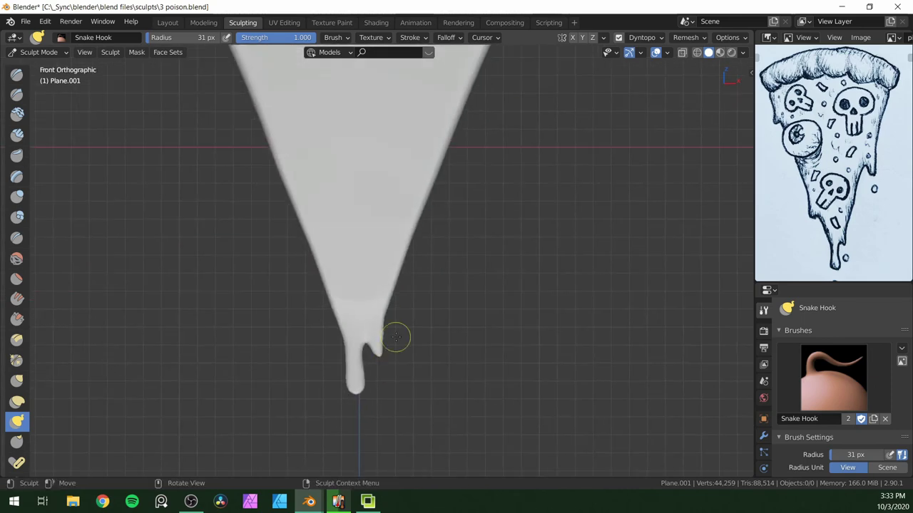
{"action": "left_click", "coordinate": [414, 340]}
{"action": "left_click_drag", "start_coordinate": [378, 349], "coordinate": [376, 359]}
{"action": "scroll", "coordinate": [389, 342], "scroll_direction": "down", "scroll_amount": 2}
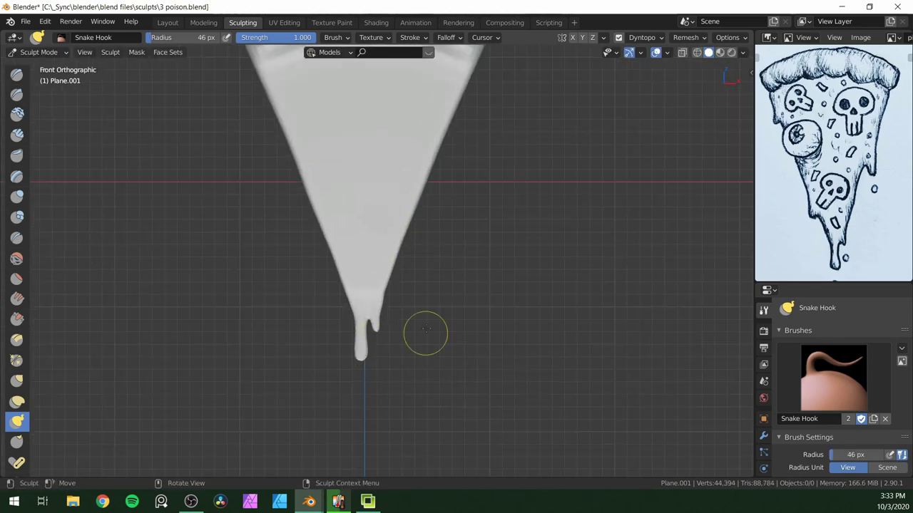
{"action": "scroll", "coordinate": [322, 314], "scroll_direction": "up", "scroll_amount": 2}
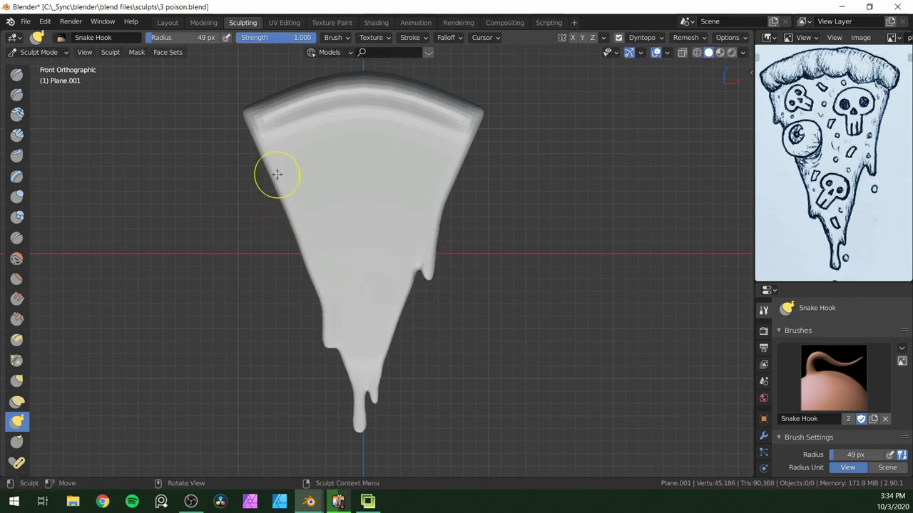
{"action": "left_click_drag", "start_coordinate": [277, 174], "coordinate": [277, 209]}
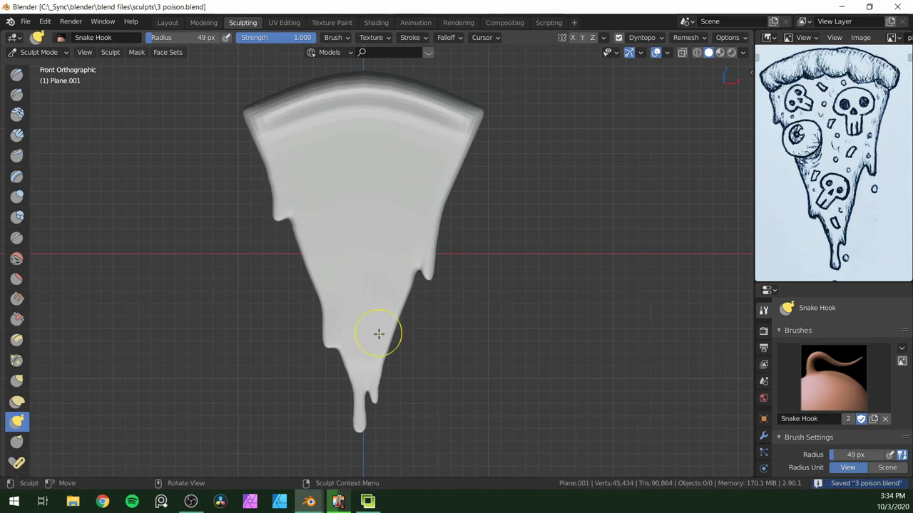
- Try reshaping the crust with the Draw and Inflate brushes
{"action": "middle_click_drag", "start_coordinate": [377, 333], "coordinate": [407, 383]}
{"action": "scroll", "coordinate": [407, 383], "scroll_direction": "up", "scroll_amount": 2}
{"action": "key", "text": "KP_1"}
{"action": "key", "text": "x"}
{"action": "scroll", "coordinate": [422, 193], "scroll_direction": "up", "scroll_amount": 1}
{"action": "left_click", "coordinate": [374, 38]}
{"action": "mouse_move", "coordinate": [430, 146]}
{"action": "left_mouse_down"}
{"action": "mouse_move", "coordinate": [444, 145]}
{"action": "mouse_move", "coordinate": [444, 118]}
{"action": "mouse_move", "coordinate": [431, 123]}
{"action": "left_mouse_up"}
{"action": "key", "text": "i"}
{"action": "key", "text": "ctrl+z"}
- Build a row of scalloped bumps along the crust's lower edge with Clay Strips at a 34 px radius
{"action": "left_click", "coordinate": [17, 176]}
{"action": "left_click", "coordinate": [17, 136]}
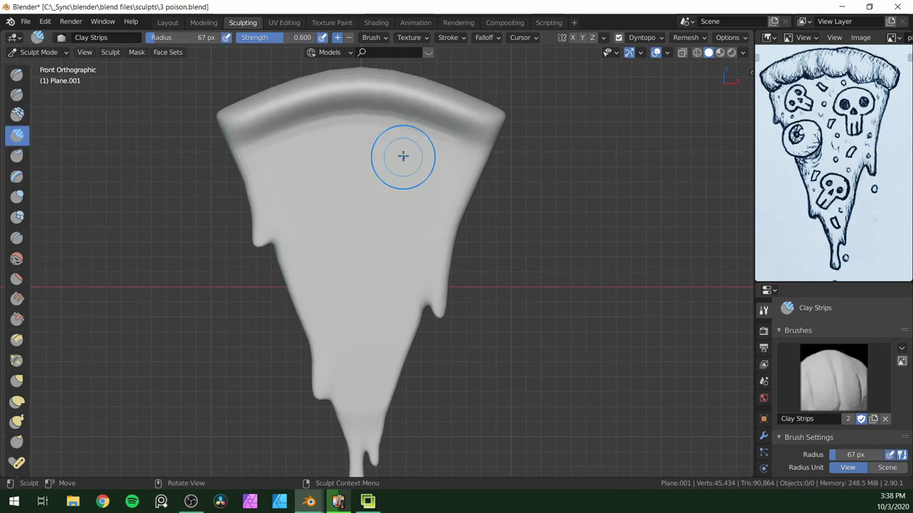
{"action": "key", "text": "f"}
{"action": "left_click", "coordinate": [412, 152]}
{"action": "left_click_drag", "start_coordinate": [485, 148], "coordinate": [402, 111]}
{"action": "left_click_drag", "start_coordinate": [399, 115], "coordinate": [345, 105]}
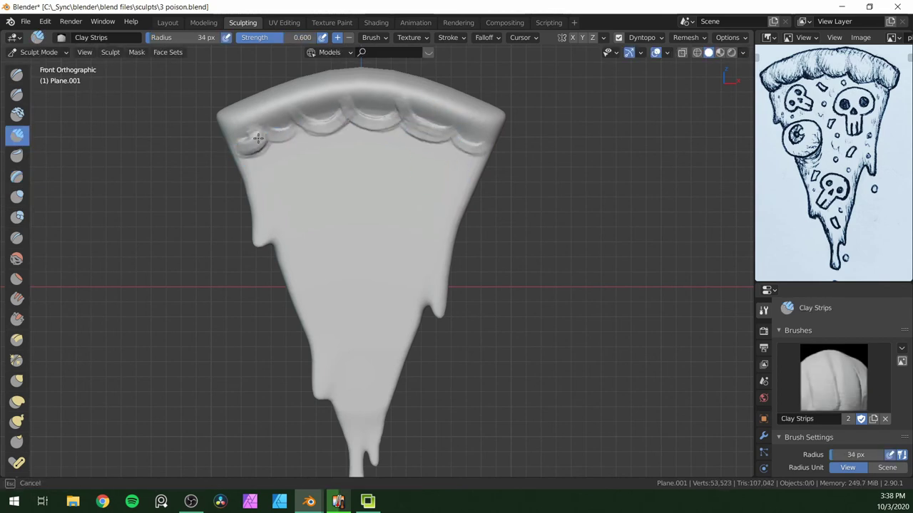
{"action": "mouse_move", "coordinate": [251, 147]}
{"action": "left_mouse_down"}
{"action": "mouse_move", "coordinate": [401, 106]}
{"action": "mouse_move", "coordinate": [349, 98]}
{"action": "mouse_move", "coordinate": [242, 134]}
{"action": "left_mouse_up"}
- Thicken the crust above the scallops with more Clay Strips strokes
{"action": "key", "text": "f"}
{"action": "mouse_move", "coordinate": [300, 110]}
{"action": "left_mouse_down"}
{"action": "mouse_move", "coordinate": [471, 127]}
{"action": "mouse_move", "coordinate": [264, 125]}
{"action": "left_mouse_up"}
{"action": "left_click", "coordinate": [466, 118]}
{"action": "key", "text": "ctrl+z"}
{"action": "left_click_drag", "start_coordinate": [410, 128], "coordinate": [250, 148]}
{"action": "mouse_move", "coordinate": [428, 137]}
{"action": "middle_mouse_down"}
{"action": "mouse_move", "coordinate": [377, 144]}
{"action": "mouse_move", "coordinate": [402, 200]}
{"action": "middle_mouse_up"}
- Round out the crust's bumps from end to end with the Draw brush
{"action": "key", "text": "f"}
{"action": "left_click", "coordinate": [388, 144]}
{"action": "key", "text": "x"}
{"action": "middle_click_drag", "start_coordinate": [263, 132], "coordinate": [306, 129]}
{"action": "mouse_move", "coordinate": [306, 130]}
{"action": "left_mouse_down"}
{"action": "mouse_move", "coordinate": [300, 146]}
{"action": "mouse_move", "coordinate": [231, 176]}
{"action": "left_mouse_up"}
{"action": "key", "text": "KP_1"}
{"action": "mouse_move", "coordinate": [308, 132]}
{"action": "left_mouse_down"}
{"action": "mouse_move", "coordinate": [342, 99]}
{"action": "mouse_move", "coordinate": [305, 144]}
{"action": "mouse_move", "coordinate": [343, 128]}
{"action": "mouse_move", "coordinate": [407, 125]}
{"action": "mouse_move", "coordinate": [367, 133]}
{"action": "mouse_move", "coordinate": [505, 153]}
{"action": "mouse_move", "coordinate": [427, 153]}
{"action": "left_mouse_up"}
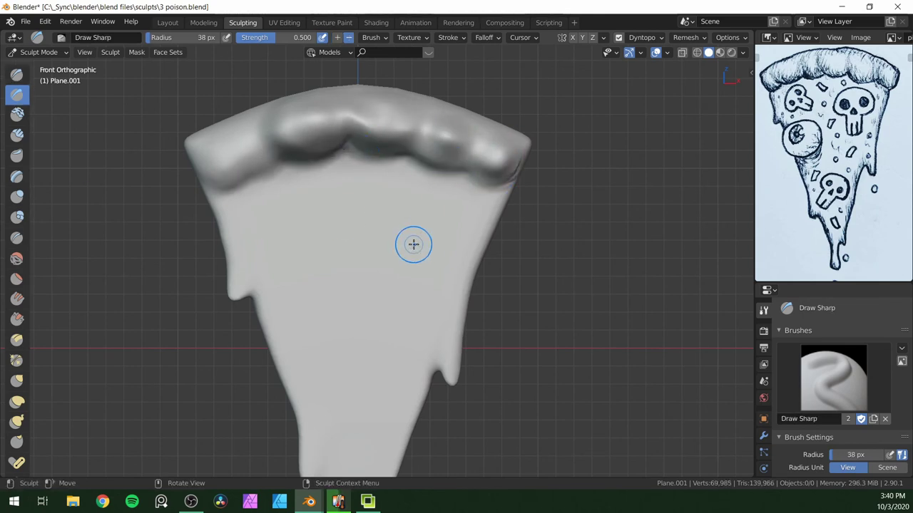
- Define the creases across the crust's bumps with the Draw Sharp brush at a 38 px radius
{"action": "mouse_move", "coordinate": [411, 242]}
{"action": "middle_mouse_down"}
{"action": "mouse_move", "coordinate": [543, 275]}
{"action": "mouse_move", "coordinate": [456, 249]}
{"action": "middle_mouse_up"}
{"action": "mouse_move", "coordinate": [320, 153]}
{"action": "left_mouse_down"}
{"action": "mouse_move", "coordinate": [359, 122]}
{"action": "mouse_move", "coordinate": [467, 139]}
{"action": "left_mouse_up"}
{"action": "middle_click_drag", "start_coordinate": [399, 235], "coordinate": [513, 246]}
- Fill the crust's face with Clay Strips strokes at a 56 px radius
{"action": "left_click", "coordinate": [17, 135]}
{"action": "middle_click_drag", "start_coordinate": [442, 235], "coordinate": [485, 285]}
{"action": "left_click_drag", "start_coordinate": [350, 203], "coordinate": [375, 202]}
{"action": "middle_click_drag", "start_coordinate": [376, 202], "coordinate": [343, 177]}
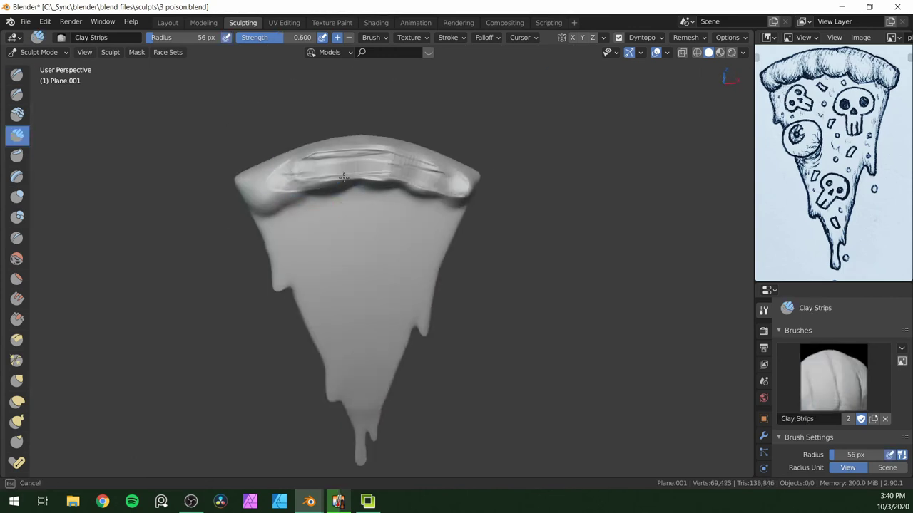
- Save the file and add volume at the crust's right end with Clay Strips at 57 px, radius pressure toggled
{"action": "left_click", "coordinate": [226, 37]}
{"action": "key", "text": "ctrl+s"}
{"action": "left_click_drag", "start_coordinate": [454, 183], "coordinate": [466, 189]}
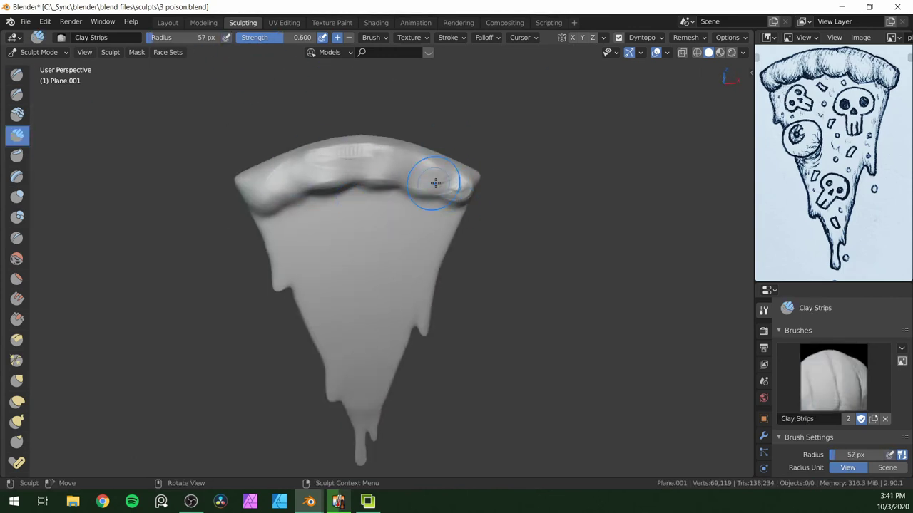
{"action": "mouse_move", "coordinate": [421, 214]}
{"action": "middle_mouse_down"}
{"action": "mouse_move", "coordinate": [427, 261]}
{"action": "mouse_move", "coordinate": [415, 178]}
{"action": "middle_mouse_up"}
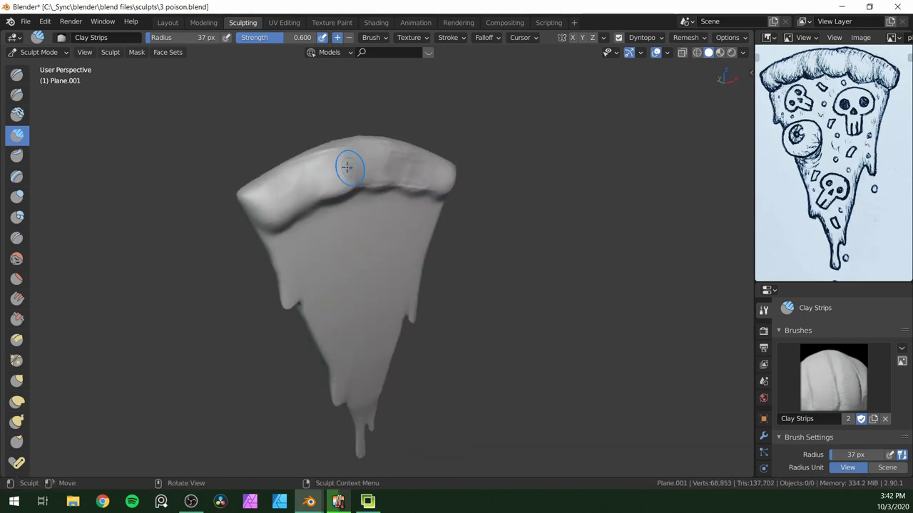
- Even out the volume along the top of the crust with the Draw brush at a 59 px radius
{"action": "middle_click_drag", "start_coordinate": [371, 216], "coordinate": [330, 208]}
{"action": "scroll", "coordinate": [330, 208], "scroll_direction": "up", "scroll_amount": 2}
{"action": "left_click", "coordinate": [18, 75]}
{"action": "scroll", "coordinate": [299, 188], "scroll_direction": "down", "scroll_amount": 2}
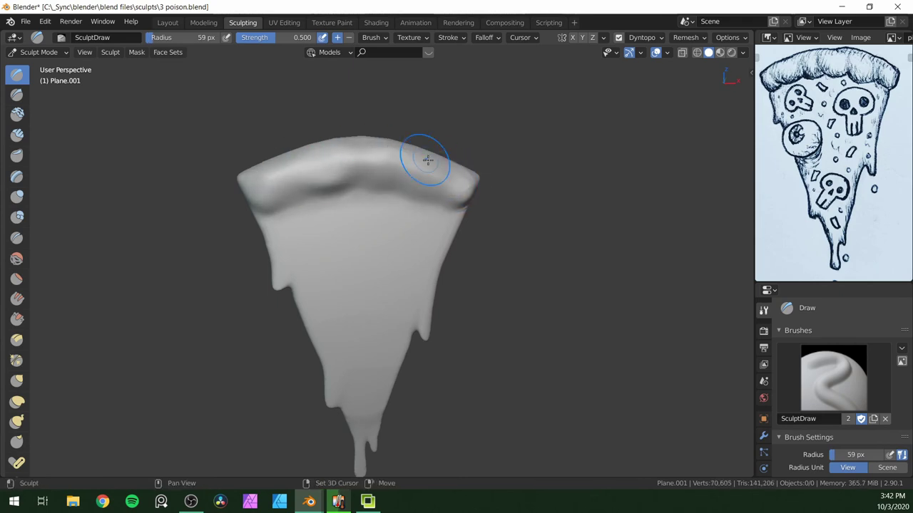
{"action": "middle_click_drag", "start_coordinate": [465, 246], "coordinate": [455, 211]}
{"action": "middle_click_drag", "start_coordinate": [313, 186], "coordinate": [319, 221]}
{"action": "left_click_drag", "start_coordinate": [357, 186], "coordinate": [422, 193]}
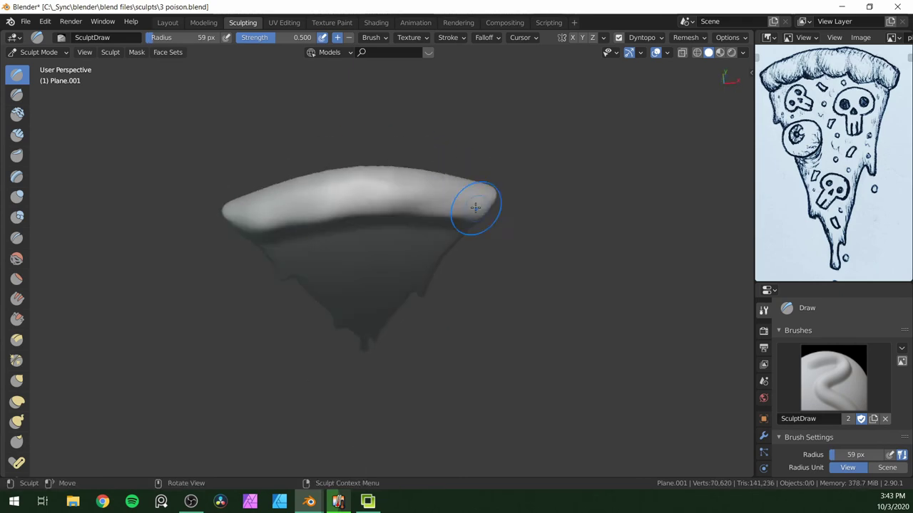
{"action": "mouse_move", "coordinate": [422, 193]}
{"action": "middle_mouse_down"}
{"action": "mouse_move", "coordinate": [277, 208]}
{"action": "mouse_move", "coordinate": [434, 228]}
{"action": "mouse_move", "coordinate": [429, 174]}
{"action": "mouse_move", "coordinate": [350, 214]}
{"action": "mouse_move", "coordinate": [452, 179]}
{"action": "mouse_move", "coordinate": [335, 196]}
{"action": "mouse_move", "coordinate": [308, 187]}
{"action": "mouse_move", "coordinate": [348, 212]}
{"action": "middle_mouse_up"}
- Save the file and sculpt smaller folds on the crust's right half with the Draw brush at a 27 px radius
{"action": "scroll", "coordinate": [348, 212], "scroll_direction": "up", "scroll_amount": 1}
{"action": "left_click", "coordinate": [18, 95]}
{"action": "key", "text": "ctrl+s"}
{"action": "key", "text": "f"}
{"action": "left_click", "coordinate": [334, 214]}
{"action": "left_click", "coordinate": [18, 74]}
{"action": "left_click_drag", "start_coordinate": [449, 185], "coordinate": [472, 194]}
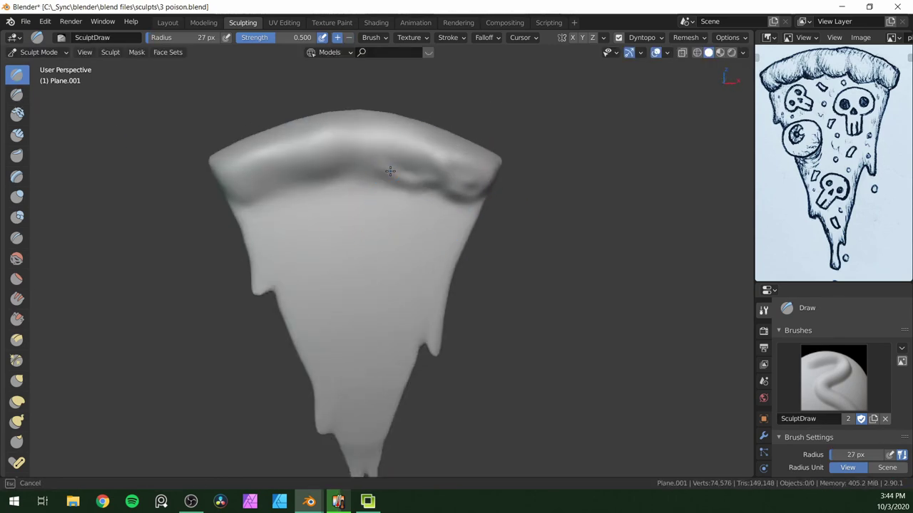
{"action": "left_click_drag", "start_coordinate": [413, 169], "coordinate": [388, 160]}
- Build up the crust's left half with Clay Strips and carve creases between the bumps with Draw Sharp at 48 px
{"action": "key", "text": "c"}
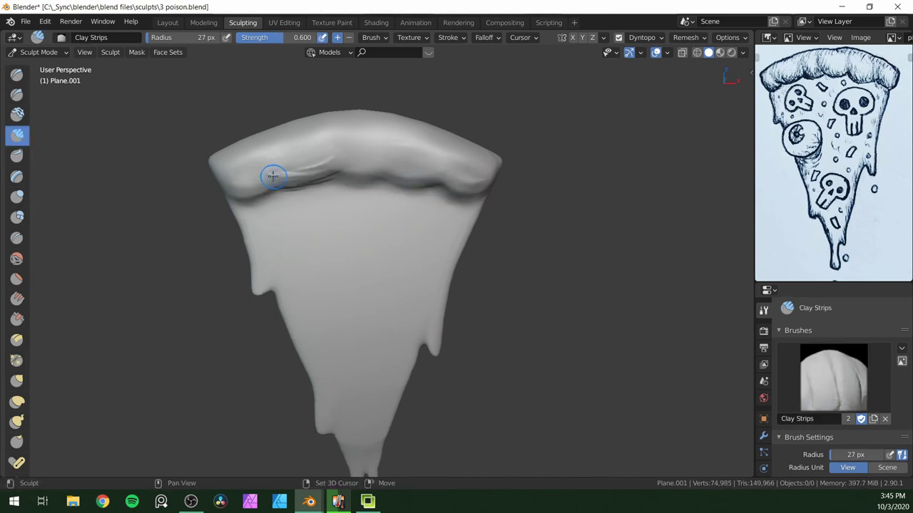
{"action": "mouse_move", "coordinate": [460, 176]}
{"action": "middle_mouse_down"}
{"action": "mouse_move", "coordinate": [464, 193]}
{"action": "mouse_move", "coordinate": [430, 203]}
{"action": "middle_mouse_up"}
{"action": "key", "text": "d"}
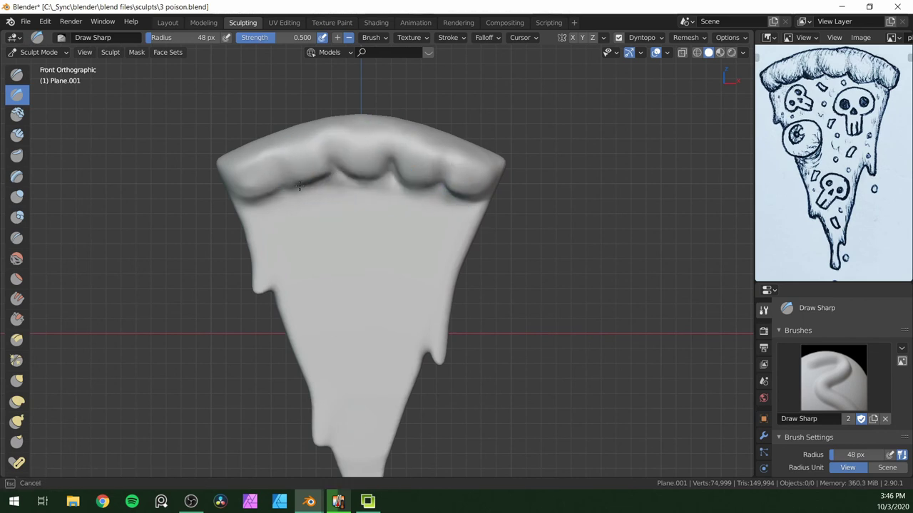
{"action": "left_click_drag", "start_coordinate": [274, 170], "coordinate": [272, 190]}
{"action": "mouse_move", "coordinate": [290, 198]}
{"action": "middle_mouse_down"}
{"action": "mouse_move", "coordinate": [458, 326]}
{"action": "mouse_move", "coordinate": [322, 134]}
{"action": "mouse_move", "coordinate": [396, 151]}
{"action": "middle_mouse_up"}
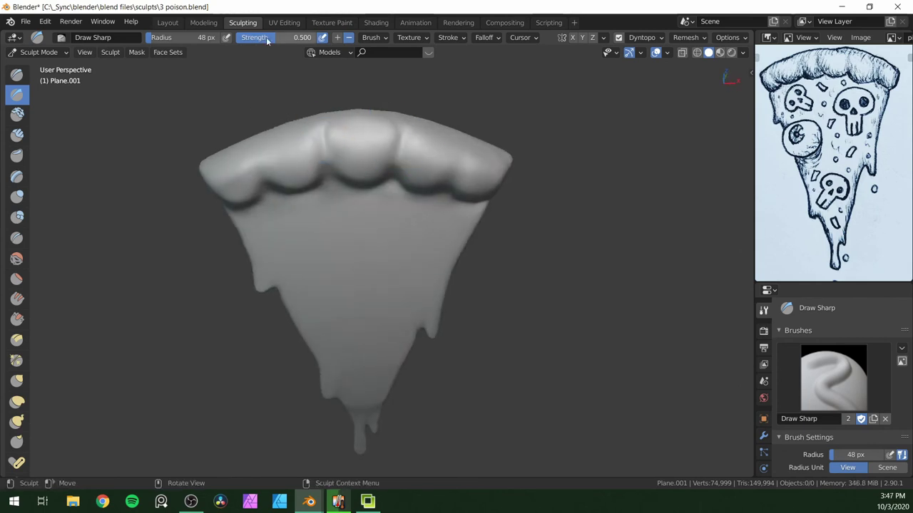
- Save the file and build up the crust bumps with Clay Strips at a 33 px radius and 0.600 strength
{"action": "key", "text": "Escape"}
{"action": "left_click_drag", "start_coordinate": [267, 40], "coordinate": [263, 41]}
{"action": "mouse_move", "coordinate": [276, 135]}
{"action": "middle_mouse_down"}
{"action": "mouse_move", "coordinate": [349, 171]}
{"action": "mouse_move", "coordinate": [240, 198]}
{"action": "mouse_move", "coordinate": [299, 176]}
{"action": "mouse_move", "coordinate": [426, 155]}
{"action": "mouse_move", "coordinate": [418, 179]}
{"action": "mouse_move", "coordinate": [342, 187]}
{"action": "mouse_move", "coordinate": [302, 238]}
{"action": "mouse_move", "coordinate": [349, 145]}
{"action": "middle_mouse_up"}
{"action": "left_click", "coordinate": [17, 136]}
{"action": "key", "text": "ctrl+s"}
{"action": "left_click_drag", "start_coordinate": [348, 144], "coordinate": [340, 140]}
{"action": "middle_click_drag", "start_coordinate": [340, 140], "coordinate": [441, 197]}
{"action": "mouse_move", "coordinate": [442, 158]}
{"action": "middle_mouse_down"}
{"action": "mouse_move", "coordinate": [375, 149]}
{"action": "mouse_move", "coordinate": [484, 194]}
{"action": "mouse_move", "coordinate": [487, 234]}
{"action": "mouse_move", "coordinate": [481, 163]}
{"action": "mouse_move", "coordinate": [464, 217]}
{"action": "mouse_move", "coordinate": [439, 125]}
{"action": "middle_mouse_up"}
{"action": "mouse_move", "coordinate": [314, 144]}
{"action": "middle_mouse_down"}
{"action": "mouse_move", "coordinate": [283, 149]}
{"action": "mouse_move", "coordinate": [318, 206]}
{"action": "middle_mouse_up"}
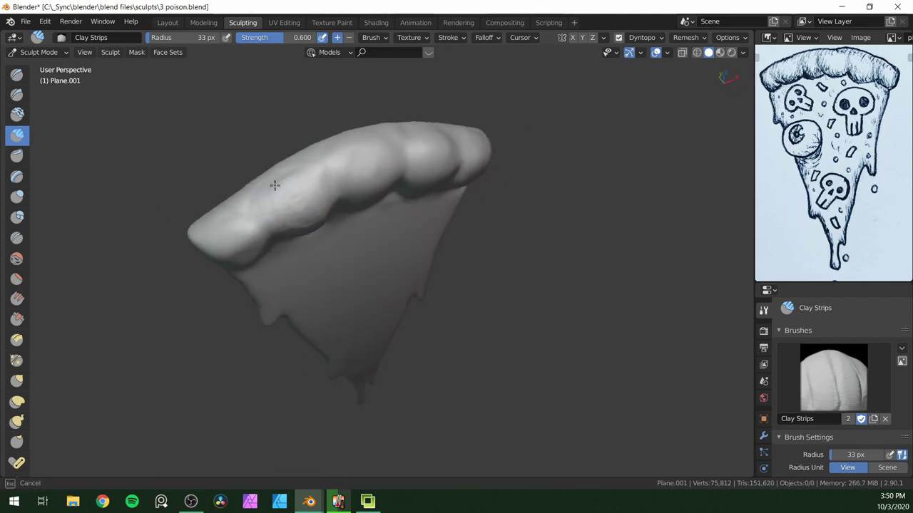
{"action": "middle_click_drag", "start_coordinate": [274, 178], "coordinate": [277, 187]}
- Refine the crust bumps with Clay Strips at 0.370 strength and deepen the creases between them with Draw Sharp at 33 px
{"action": "key", "text": "shift+f"}
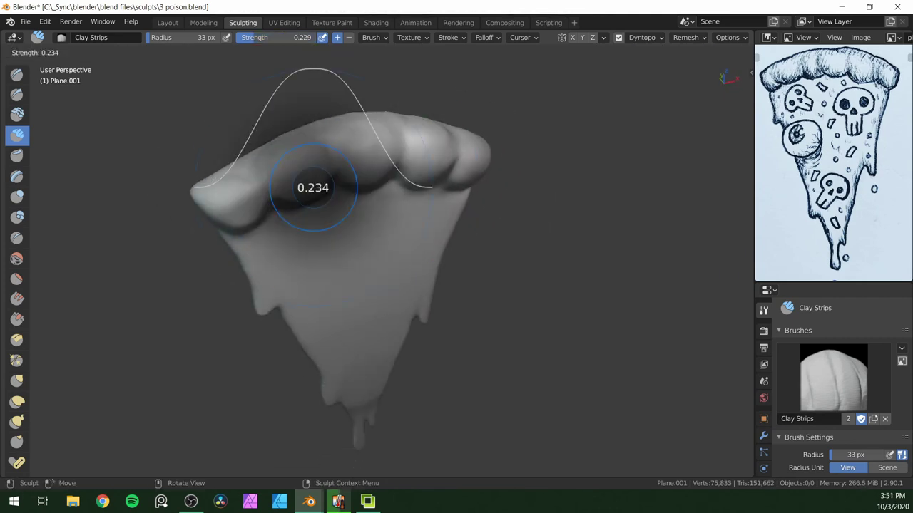
{"action": "left_click", "coordinate": [300, 154]}
{"action": "middle_click_drag", "start_coordinate": [299, 153], "coordinate": [346, 172]}
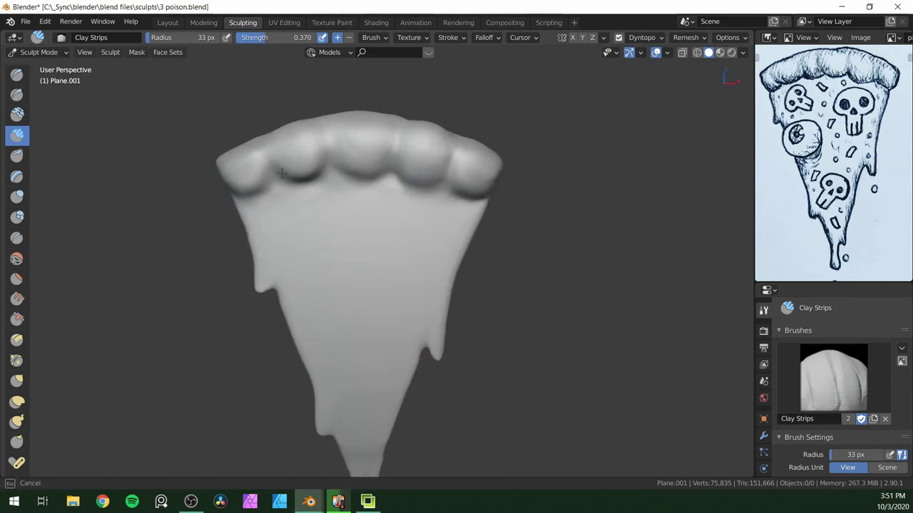
{"action": "middle_click_drag", "start_coordinate": [314, 159], "coordinate": [272, 193]}
{"action": "mouse_move", "coordinate": [289, 230]}
{"action": "middle_mouse_down"}
{"action": "mouse_move", "coordinate": [225, 214]}
{"action": "mouse_move", "coordinate": [256, 235]}
{"action": "mouse_move", "coordinate": [256, 214]}
{"action": "mouse_move", "coordinate": [245, 204]}
{"action": "mouse_move", "coordinate": [307, 198]}
{"action": "mouse_move", "coordinate": [483, 230]}
{"action": "mouse_move", "coordinate": [267, 247]}
{"action": "mouse_move", "coordinate": [333, 216]}
{"action": "mouse_move", "coordinate": [329, 195]}
{"action": "mouse_move", "coordinate": [260, 244]}
{"action": "mouse_move", "coordinate": [291, 204]}
{"action": "middle_mouse_up"}
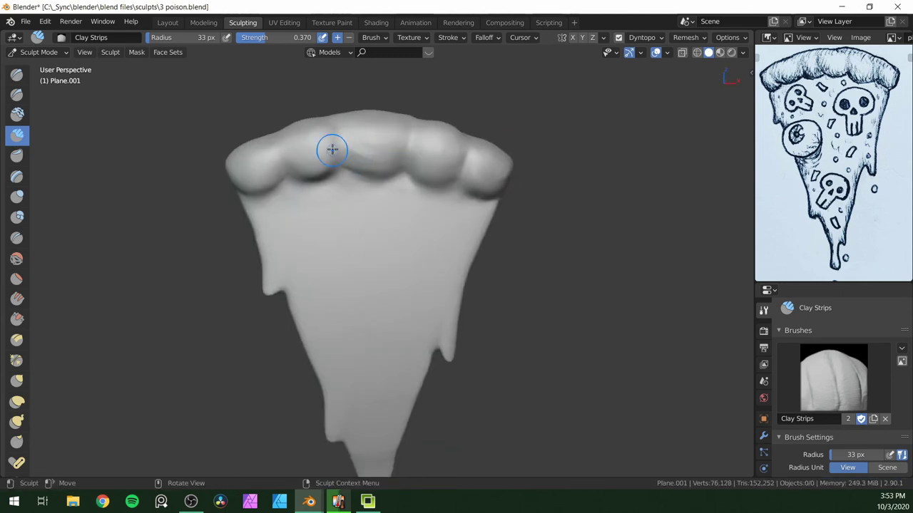
{"action": "key", "text": "2"}
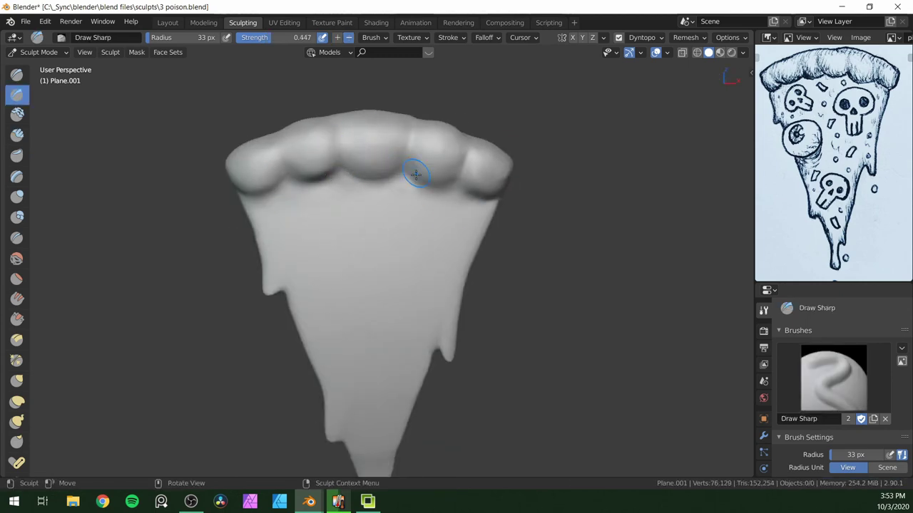
{"action": "scroll", "coordinate": [494, 201], "scroll_direction": "down", "scroll_amount": 1}
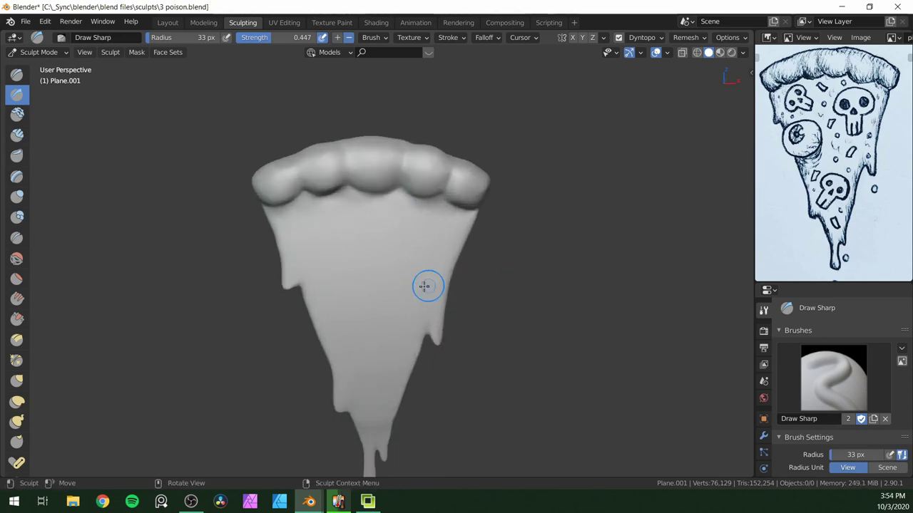
- From the front view, outline a skull with a round cranium and narrow jaw on the cheese's upper right using Clay Strips at 10 px
{"action": "key", "text": "KP_1"}
{"action": "middle_click_drag", "start_coordinate": [229, 338], "coordinate": [231, 284], "text": "shift"}
{"action": "key", "text": "c"}
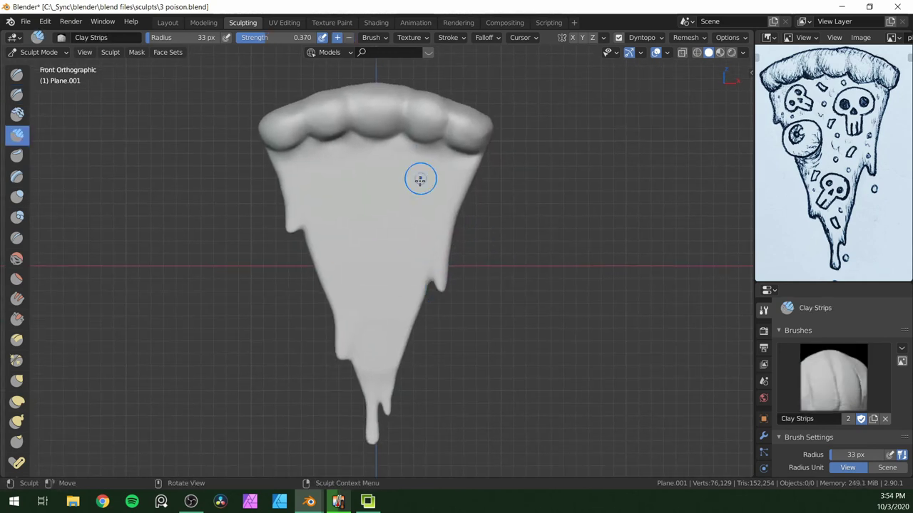
{"action": "left_click", "coordinate": [397, 176]}
{"action": "scroll", "coordinate": [420, 186], "scroll_direction": "up", "scroll_amount": 1}
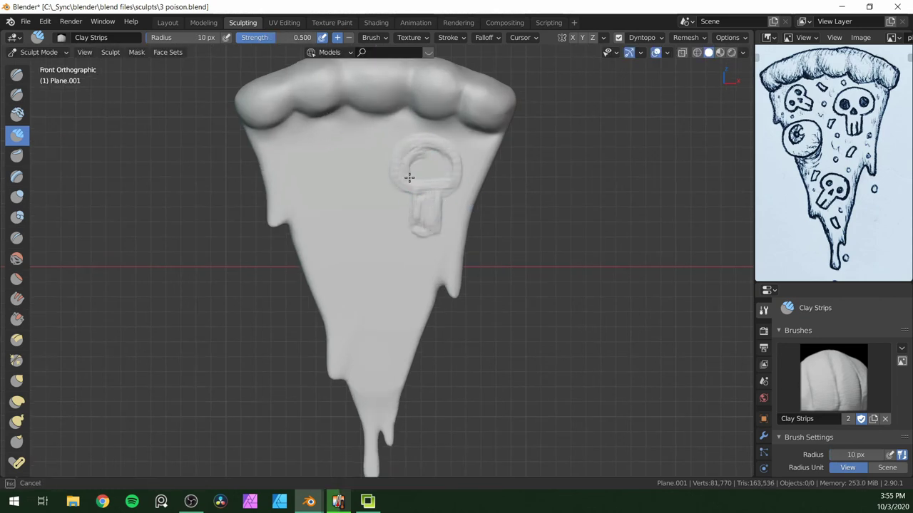
{"action": "mouse_move", "coordinate": [399, 155]}
{"action": "left_mouse_down"}
{"action": "mouse_move", "coordinate": [442, 147]}
{"action": "mouse_move", "coordinate": [440, 181]}
{"action": "left_mouse_up"}
- Fill in the skull's cranium and jaw and raise their edges with Clay Strips at a 25 px radius
{"action": "scroll", "coordinate": [425, 194], "scroll_direction": "up", "scroll_amount": 5}
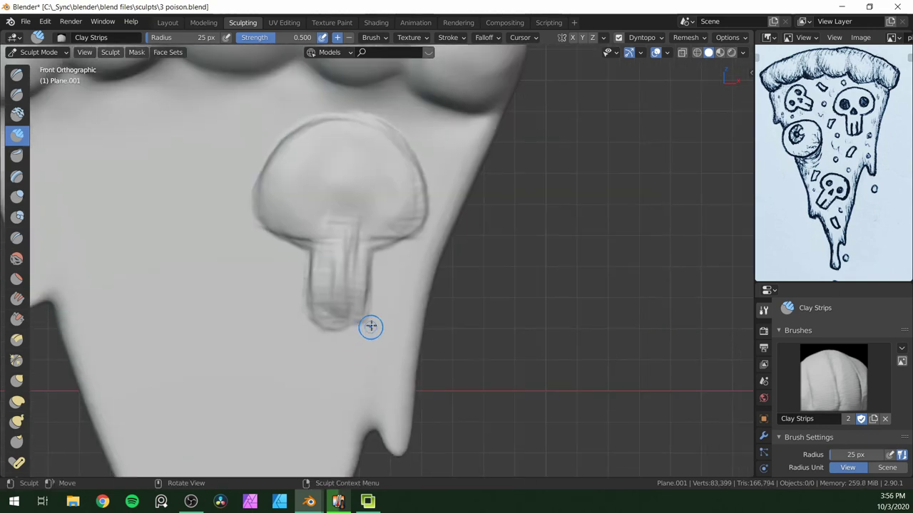
{"action": "left_click_drag", "start_coordinate": [331, 313], "coordinate": [329, 278]}
{"action": "middle_click_drag", "start_coordinate": [371, 284], "coordinate": [389, 289]}
{"action": "mouse_move", "coordinate": [328, 236]}
{"action": "left_mouse_down"}
{"action": "mouse_move", "coordinate": [271, 218]}
{"action": "mouse_move", "coordinate": [268, 186]}
{"action": "left_mouse_up"}
{"action": "left_click_drag", "start_coordinate": [367, 241], "coordinate": [420, 196]}
{"action": "middle_click_drag", "start_coordinate": [362, 240], "coordinate": [400, 242]}
{"action": "left_click_drag", "start_coordinate": [350, 267], "coordinate": [363, 290]}
{"action": "middle_click_drag", "start_coordinate": [362, 289], "coordinate": [385, 287]}
{"action": "left_click_drag", "start_coordinate": [374, 321], "coordinate": [370, 284]}
{"action": "middle_click_drag", "start_coordinate": [370, 283], "coordinate": [336, 286]}
{"action": "mouse_move", "coordinate": [343, 320]}
{"action": "left_mouse_down", "text": "ctrl"}
{"action": "mouse_move", "coordinate": [361, 299]}
{"action": "mouse_move", "coordinate": [338, 318]}
{"action": "left_mouse_up", "text": "ctrl"}
- Try to raise the skull relief with the Layer brush
{"action": "left_click", "coordinate": [17, 176]}
{"action": "mouse_move", "coordinate": [380, 130]}
{"action": "left_mouse_down"}
{"action": "mouse_move", "coordinate": [362, 121]}
{"action": "mouse_move", "coordinate": [372, 126]}
{"action": "left_mouse_up"}
{"action": "key", "text": "ctrl+z"}
{"action": "scroll", "coordinate": [350, 219], "scroll_direction": "down", "scroll_amount": 1}
{"action": "key", "text": "f"}
{"action": "left_click", "coordinate": [377, 219]}
{"action": "mouse_move", "coordinate": [350, 214]}
{"action": "left_mouse_down"}
{"action": "mouse_move", "coordinate": [373, 201]}
{"action": "mouse_move", "coordinate": [240, 359]}
{"action": "left_mouse_up"}
{"action": "key", "text": "ctrl+z"}
- Save the file and smooth the skull's jaw and cranium at a 44 px Clay Strips radius
{"action": "left_click", "coordinate": [17, 135]}
{"action": "middle_click_drag", "start_coordinate": [378, 302], "coordinate": [358, 292]}
{"action": "key", "text": "ctrl+s"}
{"action": "key", "text": "f"}
{"action": "left_click", "coordinate": [338, 292]}
{"action": "scroll", "coordinate": [338, 294], "scroll_direction": "up", "scroll_amount": 1}
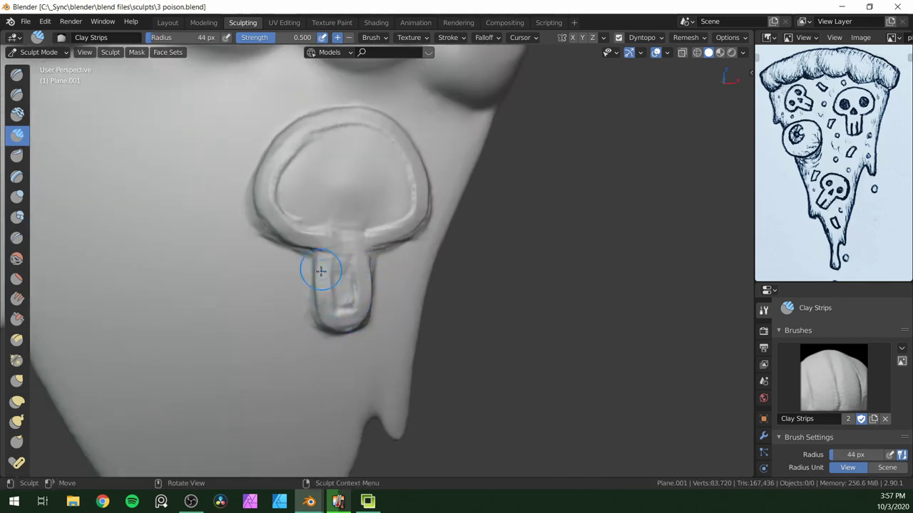
{"action": "mouse_move", "coordinate": [332, 304]}
{"action": "left_mouse_down", "text": "shift"}
{"action": "mouse_move", "coordinate": [407, 210]}
{"action": "mouse_move", "coordinate": [368, 235]}
{"action": "left_mouse_up", "text": "shift"}
{"action": "middle_click_drag", "start_coordinate": [417, 232], "coordinate": [428, 234]}
{"action": "left_click_drag", "start_coordinate": [427, 235], "coordinate": [349, 312], "text": "shift"}
- Build up the skull's forehead and cheek edges with Clay Strips at a 28 px radius
{"action": "scroll", "coordinate": [418, 320], "scroll_direction": "down", "scroll_amount": 5}
{"action": "scroll", "coordinate": [400, 271], "scroll_direction": "up", "scroll_amount": 3}
{"action": "left_click_drag", "start_coordinate": [334, 171], "coordinate": [379, 164]}
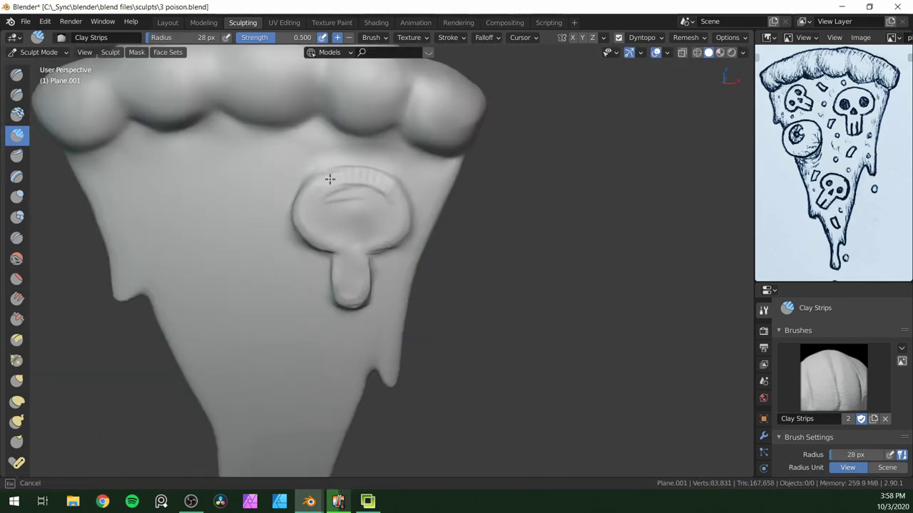
{"action": "left_click_drag", "start_coordinate": [317, 195], "coordinate": [334, 186], "text": "shift"}
{"action": "mouse_move", "coordinate": [335, 185]}
{"action": "middle_mouse_down"}
{"action": "mouse_move", "coordinate": [363, 160]}
{"action": "mouse_move", "coordinate": [341, 182]}
{"action": "middle_mouse_up"}
{"action": "mouse_move", "coordinate": [423, 191]}
{"action": "left_mouse_down"}
{"action": "mouse_move", "coordinate": [379, 269]}
{"action": "mouse_move", "coordinate": [312, 271]}
{"action": "left_mouse_up"}
{"action": "middle_click_drag", "start_coordinate": [313, 271], "coordinate": [330, 269]}
{"action": "left_click_drag", "start_coordinate": [393, 267], "coordinate": [380, 279]}
{"action": "mouse_move", "coordinate": [371, 249]}
{"action": "middle_mouse_down"}
{"action": "mouse_move", "coordinate": [395, 214]}
{"action": "mouse_move", "coordinate": [375, 312]}
{"action": "middle_mouse_up"}
- Refine the skull's cranium surface with Clay Strips at a 19 px radius and save the file
{"action": "scroll", "coordinate": [385, 242], "scroll_direction": "up", "scroll_amount": 2}
{"action": "scroll", "coordinate": [364, 292], "scroll_direction": "down", "scroll_amount": 1}
{"action": "key", "text": "f"}
{"action": "left_click", "coordinate": [356, 267]}
{"action": "mouse_move", "coordinate": [357, 263]}
{"action": "middle_mouse_down"}
{"action": "mouse_move", "coordinate": [401, 114]}
{"action": "mouse_move", "coordinate": [365, 264]}
{"action": "middle_mouse_up"}
{"action": "key", "text": "f"}
{"action": "left_click", "coordinate": [356, 257]}
{"action": "mouse_move", "coordinate": [375, 243]}
{"action": "left_mouse_down"}
{"action": "mouse_move", "coordinate": [365, 239]}
{"action": "mouse_move", "coordinate": [367, 212]}
{"action": "left_mouse_up"}
{"action": "key", "text": "ctrl+s"}
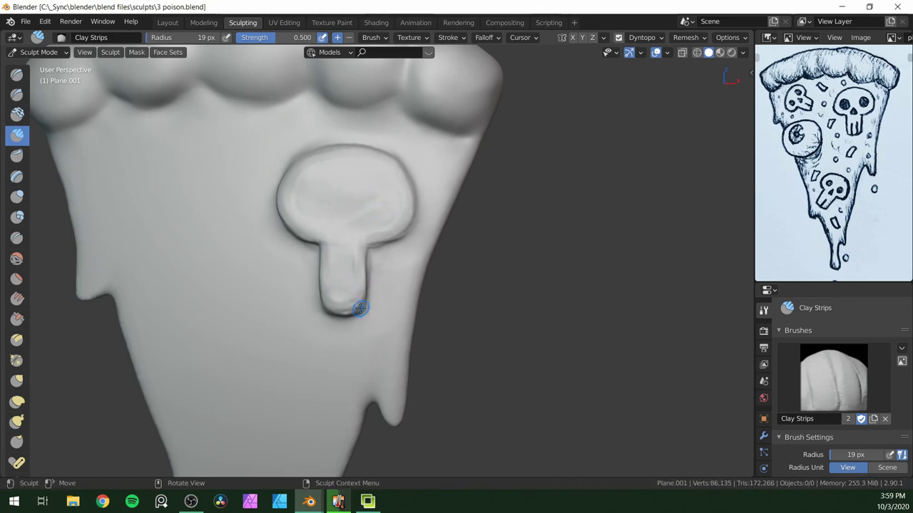
- Even out the skull's jaw tip and the cranium's right side with Clay Strips at 19 px
{"action": "scroll", "coordinate": [357, 299], "scroll_direction": "up", "scroll_amount": 1}
{"action": "scroll", "coordinate": [353, 311], "scroll_direction": "up", "scroll_amount": 1}
{"action": "left_click_drag", "start_coordinate": [354, 315], "coordinate": [357, 322]}
{"action": "scroll", "coordinate": [359, 318], "scroll_direction": "down", "scroll_amount": 1}
{"action": "mouse_move", "coordinate": [403, 186]}
{"action": "left_mouse_down"}
{"action": "mouse_move", "coordinate": [412, 210]}
{"action": "mouse_move", "coordinate": [397, 219]}
{"action": "left_mouse_up"}
{"action": "left_click_drag", "start_coordinate": [371, 230], "coordinate": [357, 274]}
{"action": "mouse_move", "coordinate": [385, 278]}
{"action": "middle_mouse_down"}
{"action": "mouse_move", "coordinate": [342, 297]}
{"action": "mouse_move", "coordinate": [394, 217]}
{"action": "middle_mouse_up"}
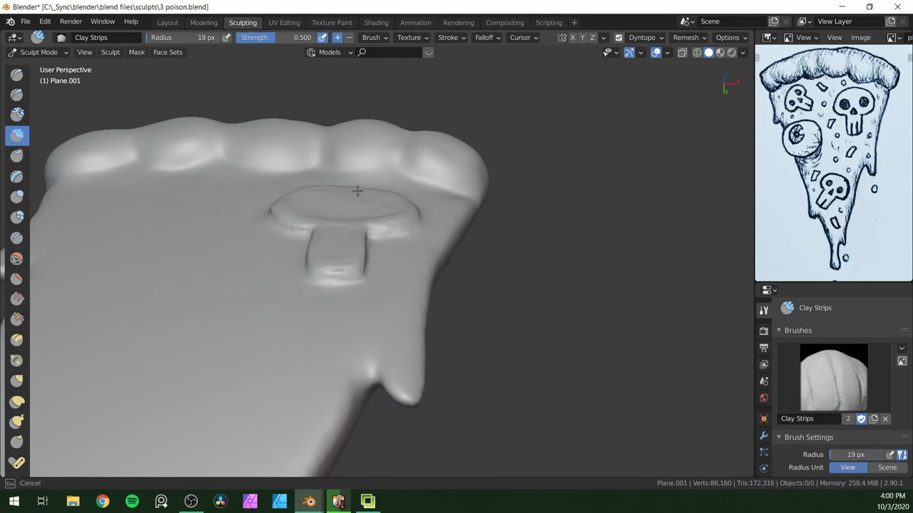
{"action": "middle_click_drag", "start_coordinate": [362, 189], "coordinate": [432, 124]}
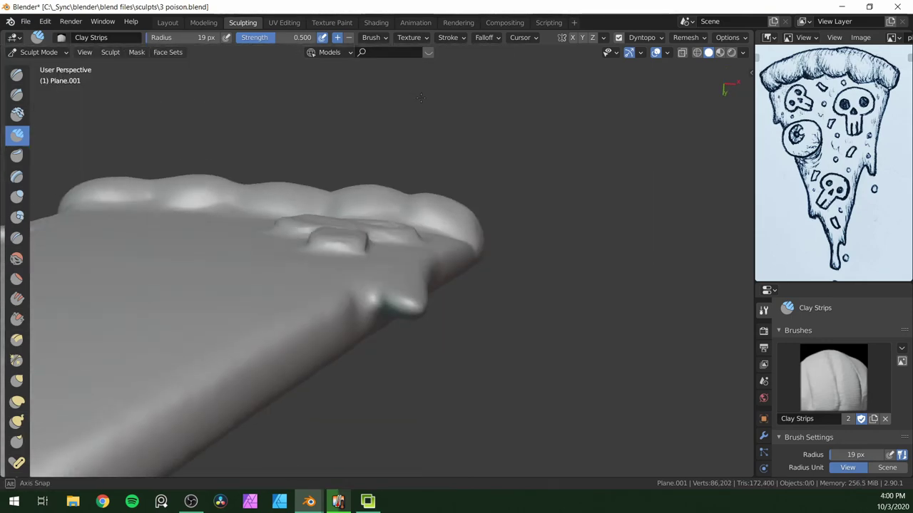
- Flatten the faces of the skull's cranium and jaw with the Flatten brush at a 25 px radius
{"action": "middle_click_drag", "start_coordinate": [420, 99], "coordinate": [359, 211]}
{"action": "key", "text": "shift+t"}
{"action": "left_click_drag", "start_coordinate": [389, 191], "coordinate": [351, 214]}
{"action": "middle_click_drag", "start_coordinate": [354, 307], "coordinate": [397, 214]}
{"action": "middle_click_drag", "start_coordinate": [381, 246], "coordinate": [363, 371]}
{"action": "key", "text": "f"}
{"action": "left_click", "coordinate": [367, 228]}
{"action": "left_click_drag", "start_coordinate": [382, 207], "coordinate": [363, 219]}
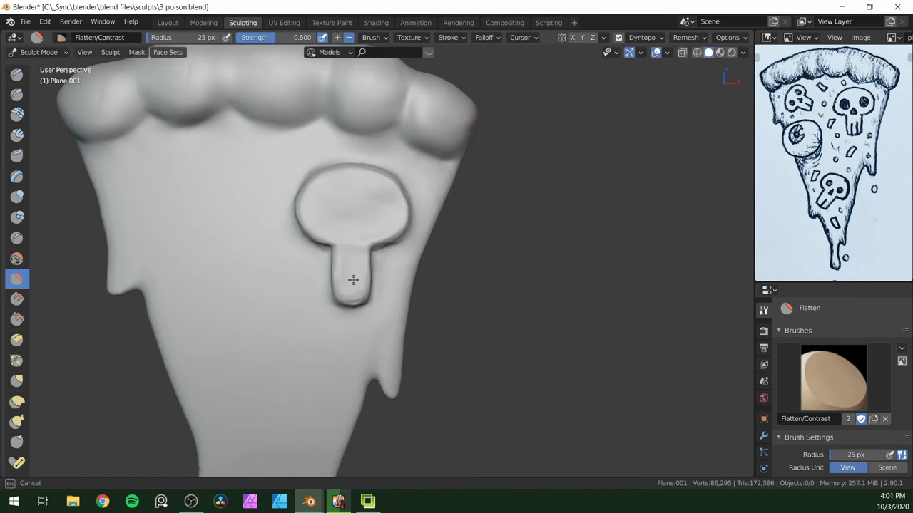
{"action": "mouse_move", "coordinate": [360, 269]}
{"action": "middle_mouse_down"}
{"action": "mouse_move", "coordinate": [456, 219]}
{"action": "mouse_move", "coordinate": [323, 236]}
{"action": "middle_mouse_up"}
- Carve two round eye sockets into the skull's cranium with Clay Strips at a 17 px radius
{"action": "key", "text": "c"}
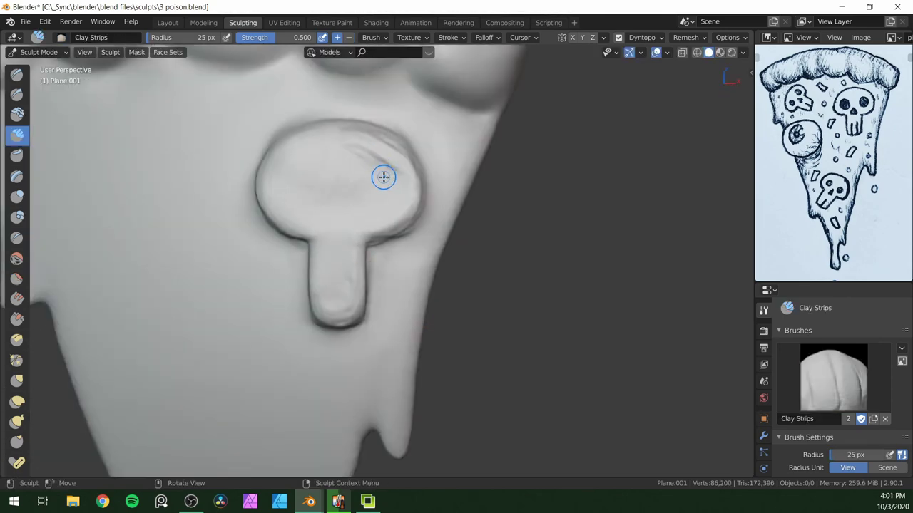
{"action": "left_click_drag", "start_coordinate": [388, 189], "coordinate": [378, 194]}
{"action": "middle_click_drag", "start_coordinate": [378, 193], "coordinate": [302, 200]}
{"action": "key", "text": "ctrl+z"}
{"action": "key", "text": "f"}
{"action": "left_click", "coordinate": [381, 171]}
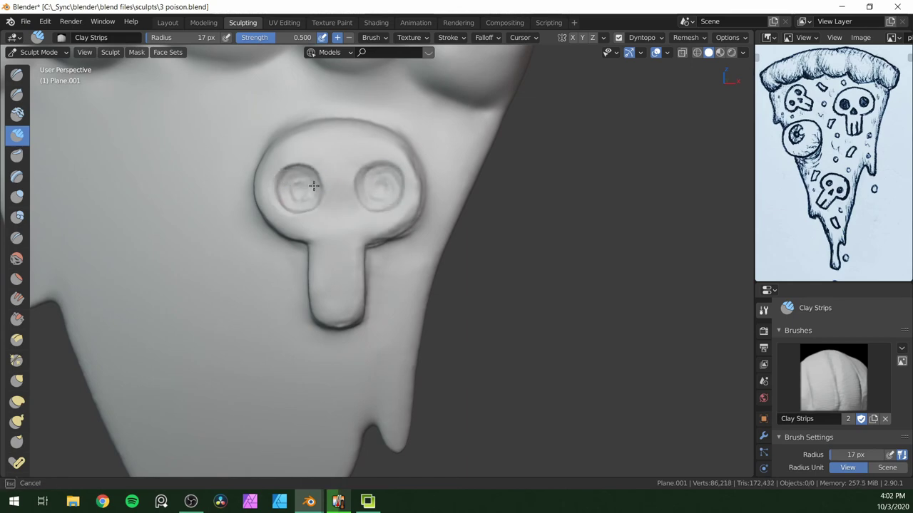
- Carve a triangular nose hole below and between the eye sockets, starting with Clay Strips at 10 px and continuing at 22 px
{"action": "mouse_move", "coordinate": [379, 172]}
{"action": "middle_mouse_down"}
{"action": "mouse_move", "coordinate": [305, 194]}
{"action": "mouse_move", "coordinate": [363, 224]}
{"action": "mouse_move", "coordinate": [339, 206]}
{"action": "middle_mouse_up"}
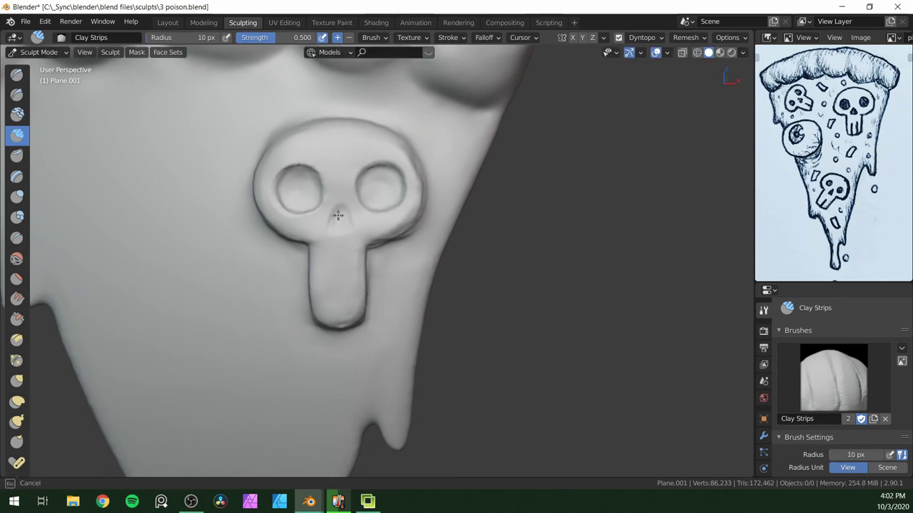
{"action": "middle_click_drag", "start_coordinate": [344, 217], "coordinate": [375, 226]}
{"action": "key", "text": "x"}
{"action": "scroll", "coordinate": [342, 217], "scroll_direction": "up", "scroll_amount": 2}
{"action": "key", "text": "f"}
{"action": "left_click", "coordinate": [322, 226]}
{"action": "left_click_drag", "start_coordinate": [348, 192], "coordinate": [362, 222]}
{"action": "mouse_move", "coordinate": [362, 214]}
{"action": "middle_mouse_down"}
{"action": "mouse_move", "coordinate": [337, 192]}
{"action": "mouse_move", "coordinate": [315, 198]}
{"action": "mouse_move", "coordinate": [316, 218]}
{"action": "mouse_move", "coordinate": [326, 209]}
{"action": "middle_mouse_up"}
- Sharpen the nose hole's edges with Clay Strips and Draw Sharp at 22 px and save the file
{"action": "key", "text": "c"}
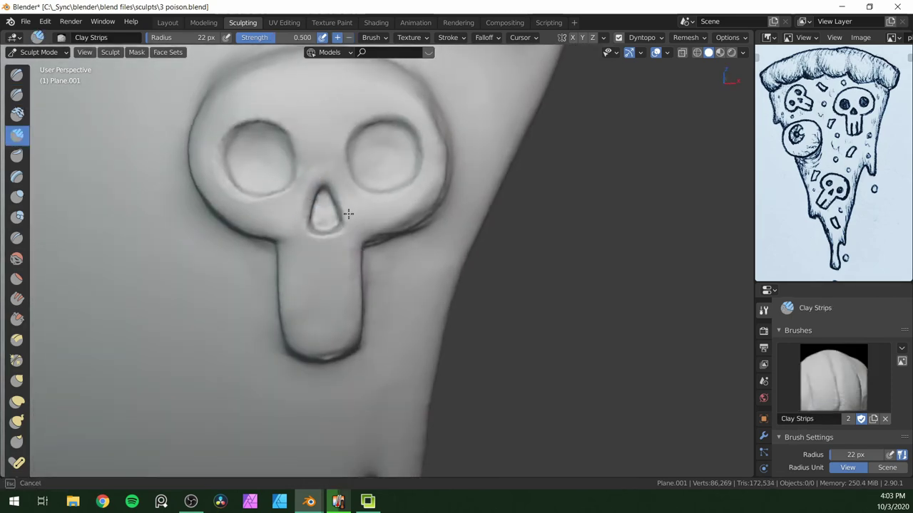
{"action": "left_click_drag", "start_coordinate": [315, 179], "coordinate": [317, 226]}
{"action": "key", "text": "shift+x"}
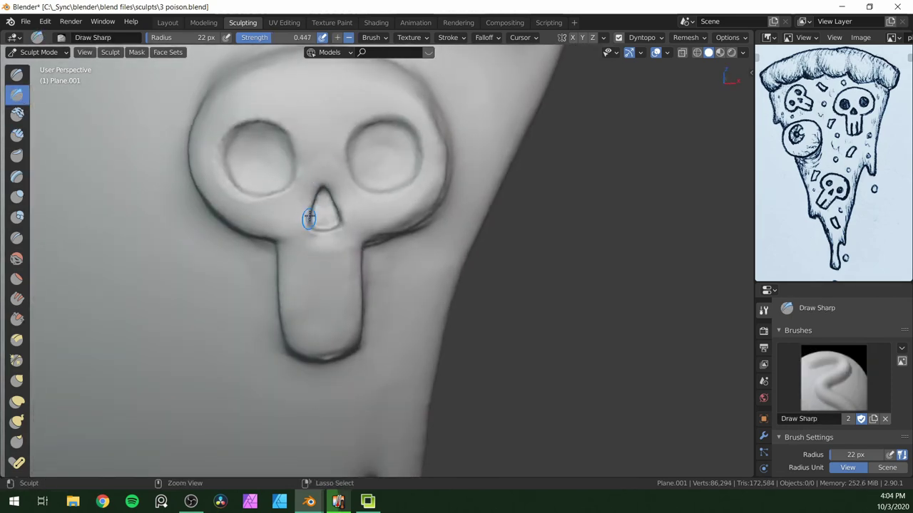
{"action": "scroll", "coordinate": [363, 232], "scroll_direction": "down", "scroll_amount": 1}
{"action": "key", "text": "x"}
{"action": "key", "text": "f"}
{"action": "mouse_move", "coordinate": [402, 233]}
{"action": "middle_mouse_down"}
{"action": "mouse_move", "coordinate": [403, 216]}
{"action": "mouse_move", "coordinate": [381, 207]}
{"action": "mouse_move", "coordinate": [394, 210]}
{"action": "mouse_move", "coordinate": [383, 274]}
{"action": "mouse_move", "coordinate": [371, 207]}
{"action": "mouse_move", "coordinate": [377, 159]}
{"action": "mouse_move", "coordinate": [371, 207]}
{"action": "middle_mouse_up"}
{"action": "left_click", "coordinate": [408, 217]}
{"action": "key", "text": "c"}
{"action": "scroll", "coordinate": [312, 188], "scroll_direction": "up", "scroll_amount": 2}
{"action": "key", "text": "ctrl+s"}
- Refine the skull's forehead, nose area and eye socket rims, using Clay Strips at a 22 px radius
{"action": "left_click_drag", "start_coordinate": [341, 153], "coordinate": [359, 92]}
{"action": "left_click_drag", "start_coordinate": [328, 166], "coordinate": [346, 194]}
{"action": "mouse_move", "coordinate": [362, 194]}
{"action": "middle_mouse_down"}
{"action": "mouse_move", "coordinate": [366, 135]}
{"action": "mouse_move", "coordinate": [362, 194]}
{"action": "middle_mouse_up"}
{"action": "left_click_drag", "start_coordinate": [357, 200], "coordinate": [349, 172]}
{"action": "middle_click_drag", "start_coordinate": [378, 170], "coordinate": [370, 187]}
{"action": "left_click_drag", "start_coordinate": [362, 196], "coordinate": [358, 216]}
{"action": "mouse_move", "coordinate": [357, 215]}
{"action": "middle_mouse_down"}
{"action": "mouse_move", "coordinate": [367, 278]}
{"action": "mouse_move", "coordinate": [385, 105]}
{"action": "mouse_move", "coordinate": [360, 184]}
{"action": "middle_mouse_up"}
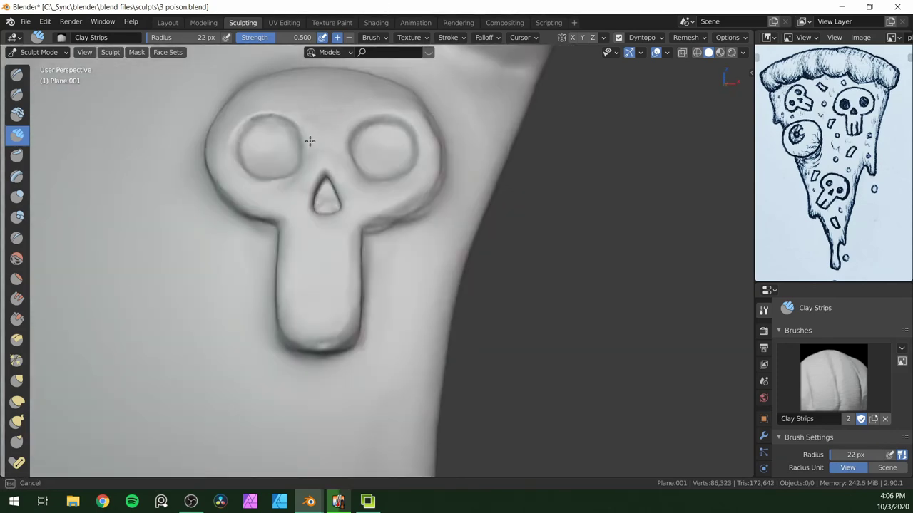
{"action": "middle_click_drag", "start_coordinate": [310, 112], "coordinate": [316, 209]}
{"action": "key", "text": "d"}
{"action": "left_click_drag", "start_coordinate": [305, 161], "coordinate": [261, 146]}
{"action": "mouse_move", "coordinate": [227, 221]}
{"action": "middle_mouse_down"}
{"action": "mouse_move", "coordinate": [228, 164]}
{"action": "mouse_move", "coordinate": [256, 171]}
{"action": "middle_mouse_up"}
{"action": "mouse_move", "coordinate": [391, 126]}
{"action": "middle_mouse_down"}
{"action": "mouse_move", "coordinate": [434, 301]}
{"action": "mouse_move", "coordinate": [424, 161]}
{"action": "mouse_move", "coordinate": [332, 246]}
{"action": "mouse_move", "coordinate": [355, 281]}
{"action": "mouse_move", "coordinate": [358, 226]}
{"action": "middle_mouse_up"}
- Smooth the lower right cheek edge of the skull
{"action": "key", "text": "c"}
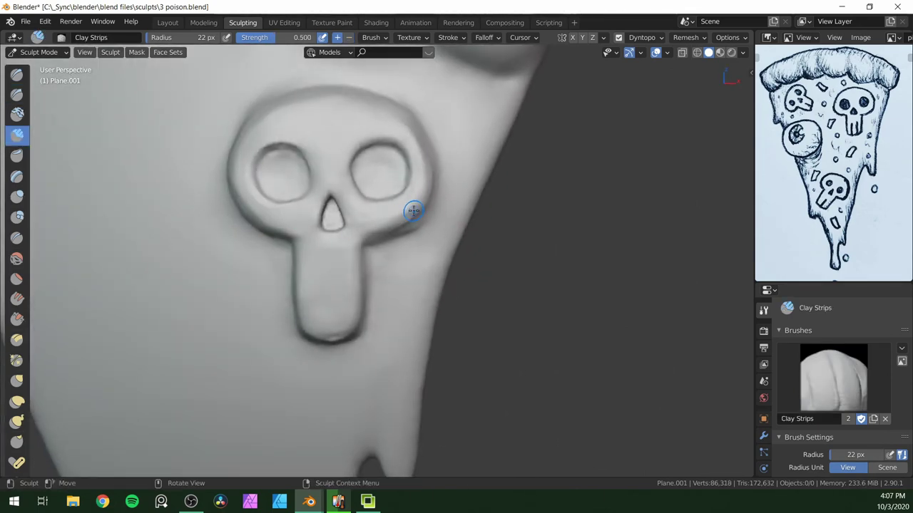
{"action": "left_click_drag", "start_coordinate": [400, 210], "coordinate": [397, 235], "text": "shift"}
{"action": "mouse_move", "coordinate": [446, 206]}
{"action": "middle_mouse_down"}
{"action": "mouse_move", "coordinate": [401, 235]}
{"action": "mouse_move", "coordinate": [428, 241]}
{"action": "middle_mouse_up"}
{"action": "left_click_drag", "start_coordinate": [423, 223], "coordinate": [416, 230], "text": "shift"}
- Deepen the outline around the skull and jaw with Draw Sharp at a 53 px radius and 0.515 strength
{"action": "key", "text": "shift+f"}
{"action": "mouse_move", "coordinate": [396, 100]}
{"action": "left_mouse_down", "text": "shift"}
{"action": "mouse_move", "coordinate": [414, 122]}
{"action": "mouse_move", "coordinate": [424, 215]}
{"action": "left_mouse_up", "text": "shift"}
{"action": "left_click", "coordinate": [493, 193]}
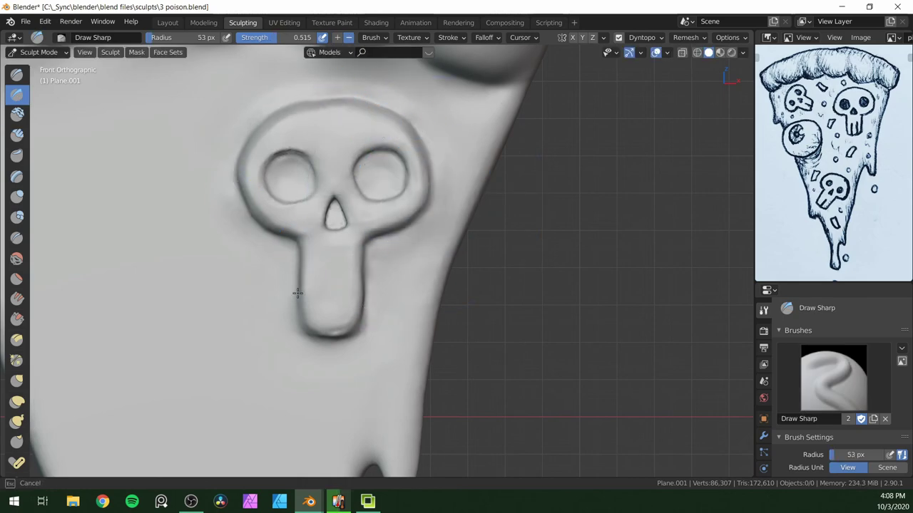
{"action": "middle_click_drag", "start_coordinate": [346, 327], "coordinate": [382, 269]}
- Carve two vertical grooves into the skull's jaw with Clay Strips at 16 px to form three teeth
{"action": "key", "text": "c"}
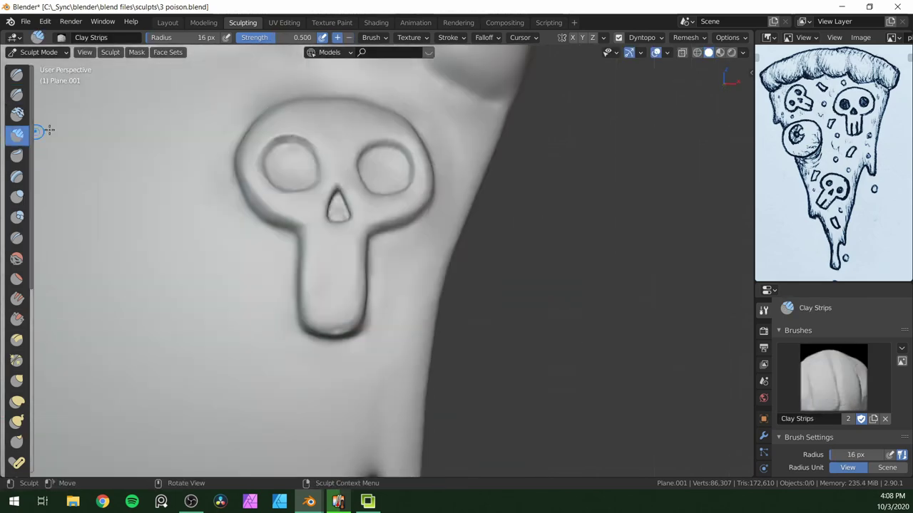
{"action": "key", "text": "shift+x"}
{"action": "mouse_move", "coordinate": [355, 333]}
{"action": "middle_mouse_down"}
{"action": "mouse_move", "coordinate": [365, 326]}
{"action": "mouse_move", "coordinate": [367, 259]}
{"action": "mouse_move", "coordinate": [337, 234]}
{"action": "mouse_move", "coordinate": [337, 310]}
{"action": "middle_mouse_up"}
{"action": "key", "text": "c"}
{"action": "left_click_drag", "start_coordinate": [336, 249], "coordinate": [339, 347]}
{"action": "mouse_move", "coordinate": [338, 318]}
{"action": "middle_mouse_down"}
{"action": "mouse_move", "coordinate": [336, 258]}
{"action": "mouse_move", "coordinate": [321, 316]}
{"action": "middle_mouse_up"}
{"action": "mouse_move", "coordinate": [308, 246]}
{"action": "left_mouse_down"}
{"action": "mouse_move", "coordinate": [309, 329]}
{"action": "mouse_move", "coordinate": [336, 293]}
{"action": "left_mouse_up"}
{"action": "middle_click_drag", "start_coordinate": [331, 314], "coordinate": [331, 256]}
{"action": "left_click_drag", "start_coordinate": [292, 314], "coordinate": [295, 264]}
{"action": "mouse_move", "coordinate": [335, 242]}
{"action": "middle_mouse_down"}
{"action": "mouse_move", "coordinate": [335, 281]}
{"action": "mouse_move", "coordinate": [323, 248]}
{"action": "mouse_move", "coordinate": [302, 336]}
{"action": "mouse_move", "coordinate": [351, 312]}
{"action": "middle_mouse_up"}
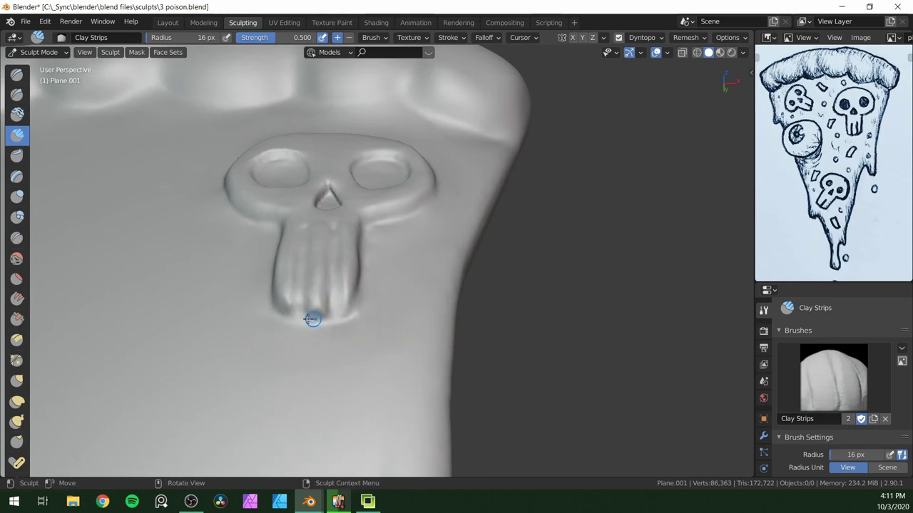
- Deepen the grooves between the teeth with the Crease brush at a 34 px radius and 0.250 strength
{"action": "middle_click_drag", "start_coordinate": [287, 308], "coordinate": [284, 299]}
{"action": "key", "text": "shift+c"}
{"action": "left_click_drag", "start_coordinate": [30, 287], "coordinate": [54, 288]}
{"action": "middle_click_drag", "start_coordinate": [318, 316], "coordinate": [338, 272]}
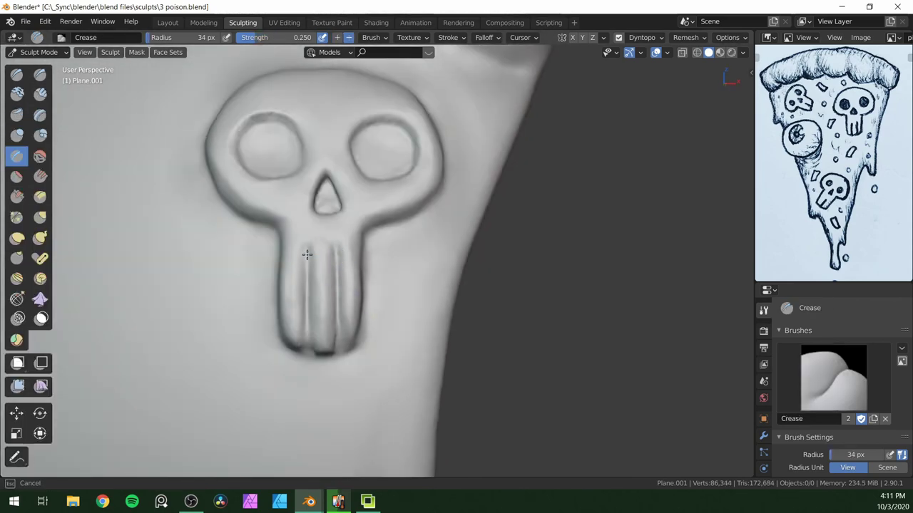
{"action": "left_click_drag", "start_coordinate": [305, 293], "coordinate": [307, 339]}
{"action": "middle_click_drag", "start_coordinate": [335, 283], "coordinate": [356, 314]}
- Shape the lower end of the right tooth with Clay Strips at 34 px and Draw Sharp at 0.515 strength
{"action": "key", "text": "x"}
{"action": "key", "text": "c"}
{"action": "middle_click_drag", "start_coordinate": [346, 186], "coordinate": [338, 285], "text": "ctrl"}
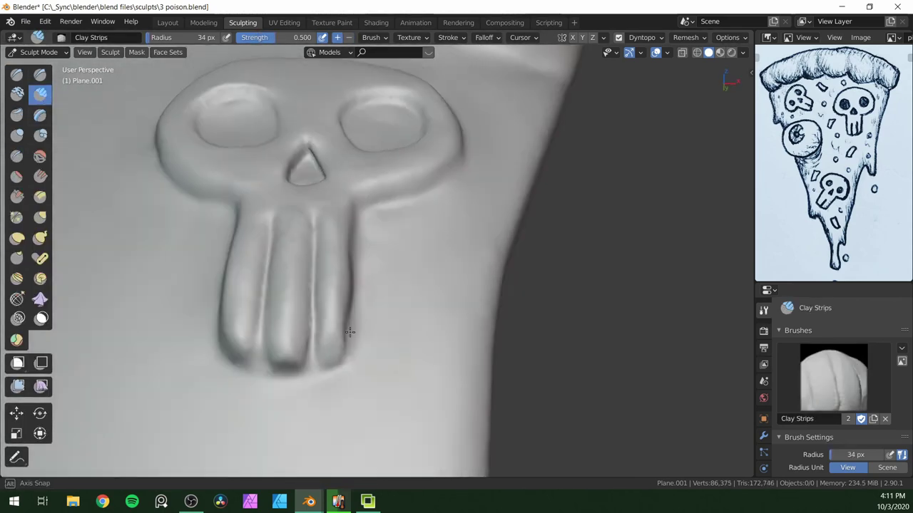
{"action": "middle_click_drag", "start_coordinate": [340, 321], "coordinate": [108, 198]}
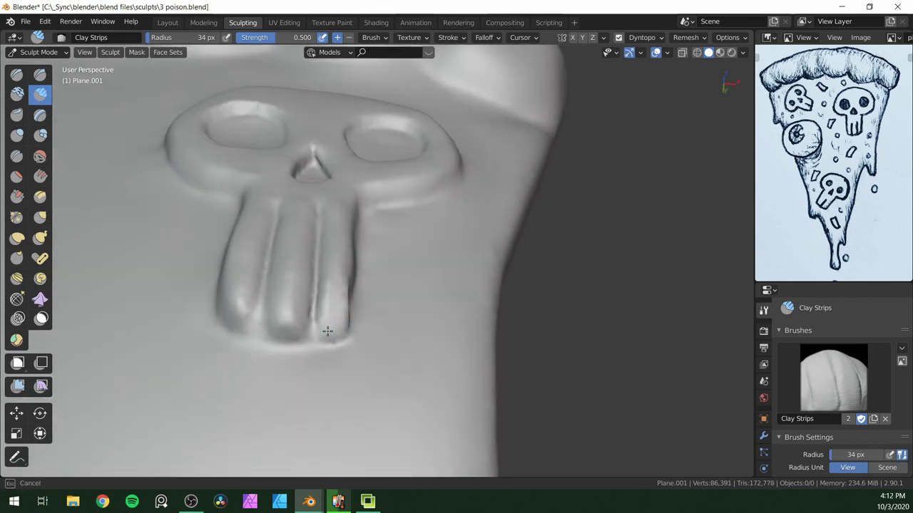
{"action": "left_click", "coordinate": [41, 75]}
{"action": "left_click_drag", "start_coordinate": [318, 291], "coordinate": [333, 319]}
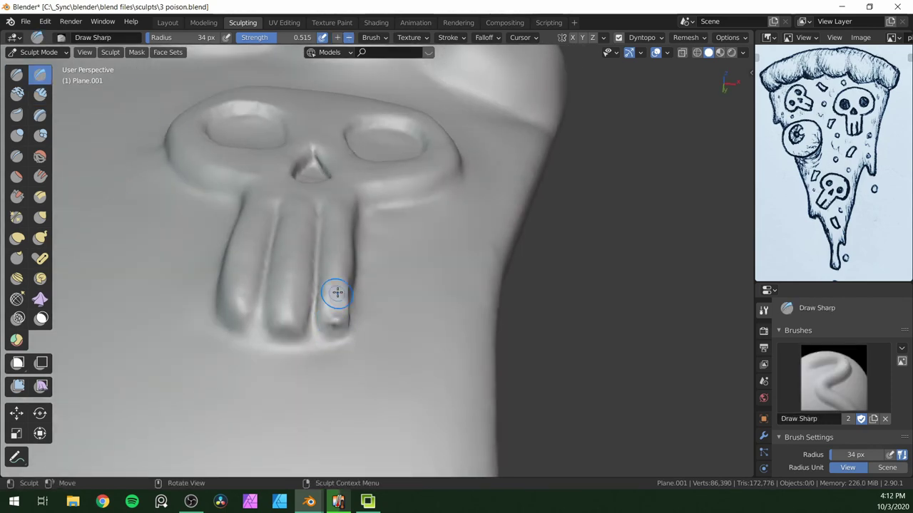
{"action": "middle_click_drag", "start_coordinate": [357, 332], "coordinate": [350, 368]}
- Refine the right tooth's tip with Clay Strips and the Crease brush at a 34 px radius
{"action": "key", "text": "c"}
{"action": "left_click_drag", "start_coordinate": [344, 349], "coordinate": [340, 360]}
{"action": "mouse_move", "coordinate": [341, 360]}
{"action": "middle_mouse_down"}
{"action": "mouse_move", "coordinate": [392, 273]}
{"action": "mouse_move", "coordinate": [357, 314]}
{"action": "middle_mouse_up"}
{"action": "key", "text": "shift+c"}
{"action": "left_click_drag", "start_coordinate": [348, 294], "coordinate": [340, 305]}
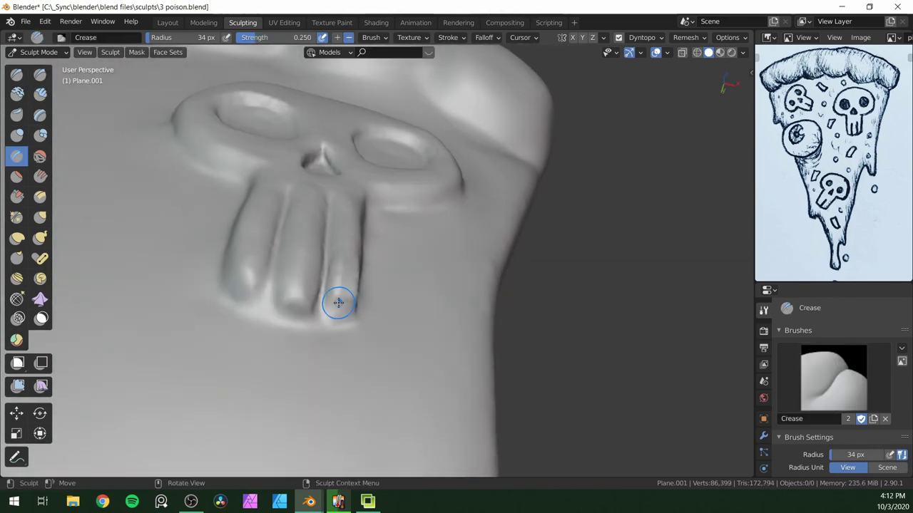
- Select a Draw brush, bring the whole slice into view, and save the file
{"action": "left_click", "coordinate": [40, 75]}
{"action": "mouse_move", "coordinate": [345, 321]}
{"action": "middle_mouse_down"}
{"action": "mouse_move", "coordinate": [334, 373]}
{"action": "mouse_move", "coordinate": [332, 320]}
{"action": "mouse_move", "coordinate": [346, 325]}
{"action": "mouse_move", "coordinate": [326, 371]}
{"action": "mouse_move", "coordinate": [322, 360]}
{"action": "mouse_move", "coordinate": [345, 315]}
{"action": "mouse_move", "coordinate": [303, 370]}
{"action": "middle_mouse_up"}
{"action": "scroll", "coordinate": [346, 361], "scroll_direction": "down", "scroll_amount": 1}
{"action": "scroll", "coordinate": [398, 364], "scroll_direction": "down", "scroll_amount": 7}
{"action": "key", "text": "ctrl+s"}
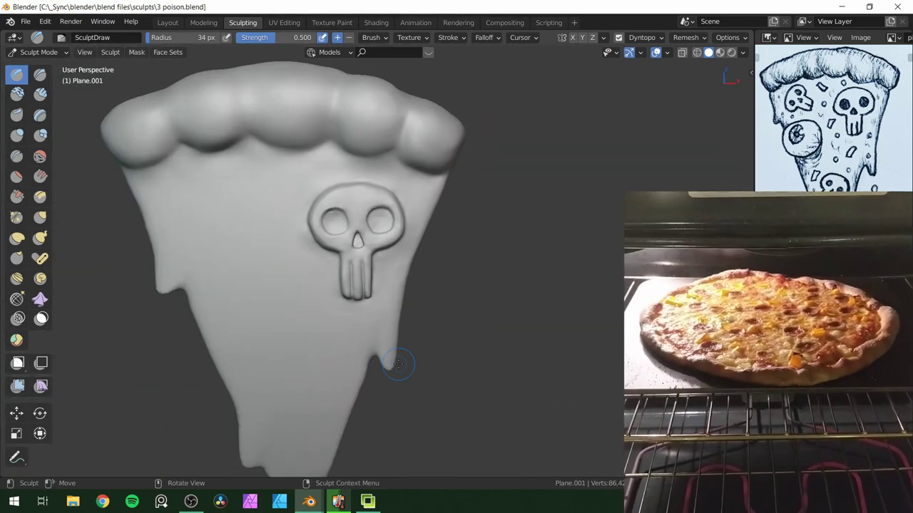
- Thicken the drips along the slice's sides with Clay Strips at a radius of 20 to 25 px
{"action": "scroll", "coordinate": [279, 278], "scroll_direction": "up", "scroll_amount": 2}
{"action": "middle_click_drag", "start_coordinate": [279, 278], "coordinate": [357, 302], "text": "shift"}
{"action": "left_click", "coordinate": [41, 115]}
{"action": "left_click", "coordinate": [41, 94]}
{"action": "left_click", "coordinate": [644, 38]}
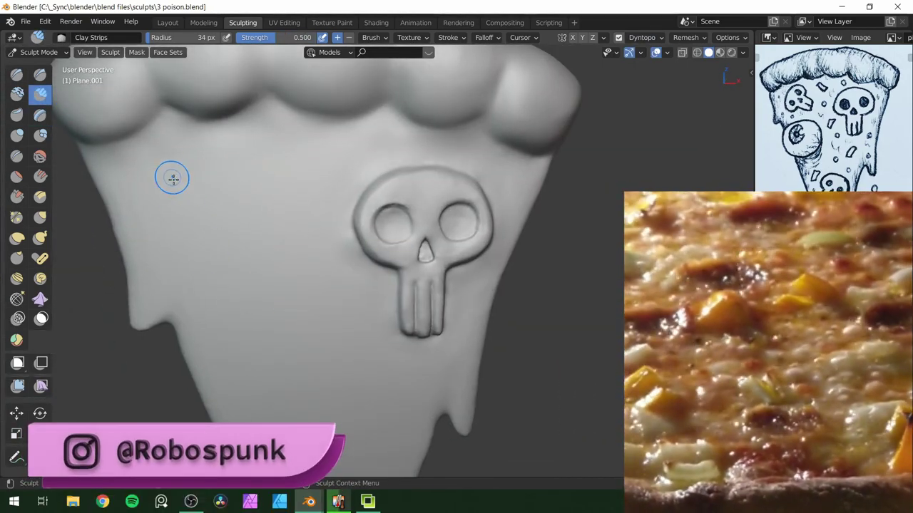
{"action": "key", "text": "f"}
{"action": "left_click", "coordinate": [177, 178]}
{"action": "scroll", "coordinate": [287, 223], "scroll_direction": "down", "scroll_amount": 4}
{"action": "key", "text": "KP_1"}
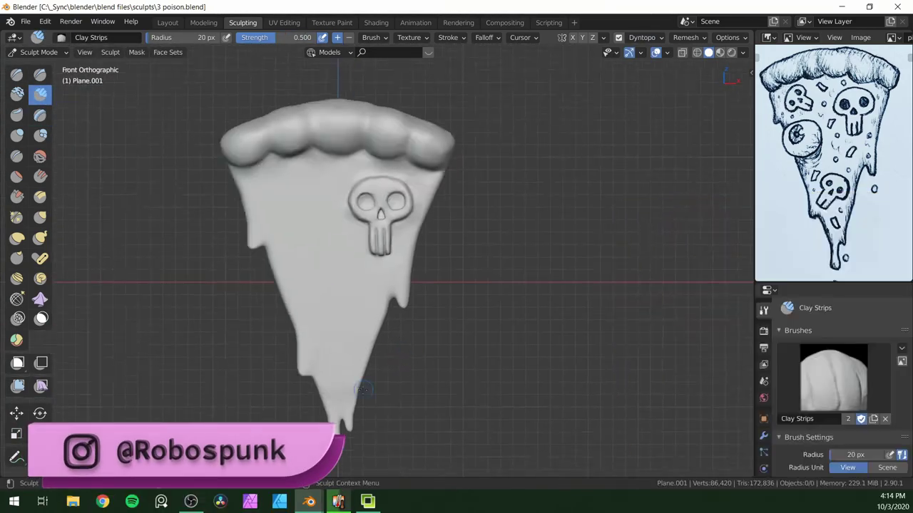
{"action": "middle_click_drag", "start_coordinate": [334, 336], "coordinate": [396, 143]}
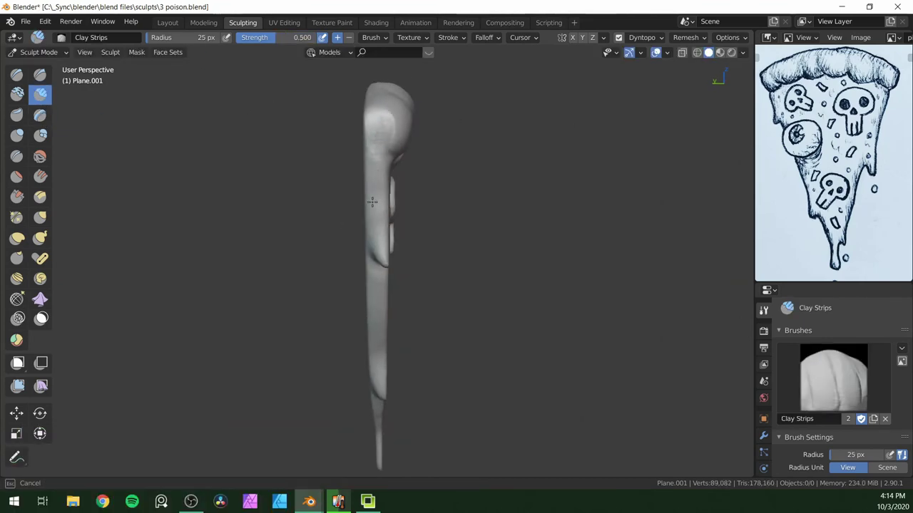
{"action": "mouse_move", "coordinate": [365, 269]}
{"action": "middle_mouse_down"}
{"action": "mouse_move", "coordinate": [414, 260]}
{"action": "mouse_move", "coordinate": [395, 167]}
{"action": "mouse_move", "coordinate": [261, 240]}
{"action": "mouse_move", "coordinate": [278, 246]}
{"action": "middle_mouse_up"}
- Add volume to a side drip with a Draw brush stroke
{"action": "key", "text": "x"}
{"action": "scroll", "coordinate": [393, 271], "scroll_direction": "up", "scroll_amount": 4}
{"action": "left_click_drag", "start_coordinate": [268, 251], "coordinate": [274, 248]}
{"action": "mouse_move", "coordinate": [274, 247]}
{"action": "middle_mouse_down"}
{"action": "mouse_move", "coordinate": [204, 247]}
{"action": "mouse_move", "coordinate": [434, 228]}
{"action": "mouse_move", "coordinate": [432, 242]}
{"action": "mouse_move", "coordinate": [408, 248]}
{"action": "mouse_move", "coordinate": [378, 285]}
{"action": "mouse_move", "coordinate": [343, 259]}
{"action": "mouse_move", "coordinate": [236, 262]}
{"action": "mouse_move", "coordinate": [347, 379]}
{"action": "mouse_move", "coordinate": [394, 243]}
{"action": "mouse_move", "coordinate": [312, 249]}
{"action": "mouse_move", "coordinate": [187, 177]}
{"action": "mouse_move", "coordinate": [243, 211]}
{"action": "middle_mouse_up"}
- Pull the drips at the slice's lower tip into longer shapes with Grab and Snake Hook at a 73 px radius
{"action": "key", "text": "g"}
{"action": "key", "text": "k"}
{"action": "middle_click_drag", "start_coordinate": [216, 165], "coordinate": [344, 214]}
{"action": "left_click_drag", "start_coordinate": [359, 258], "coordinate": [383, 260]}
{"action": "middle_click_drag", "start_coordinate": [382, 261], "coordinate": [241, 309]}
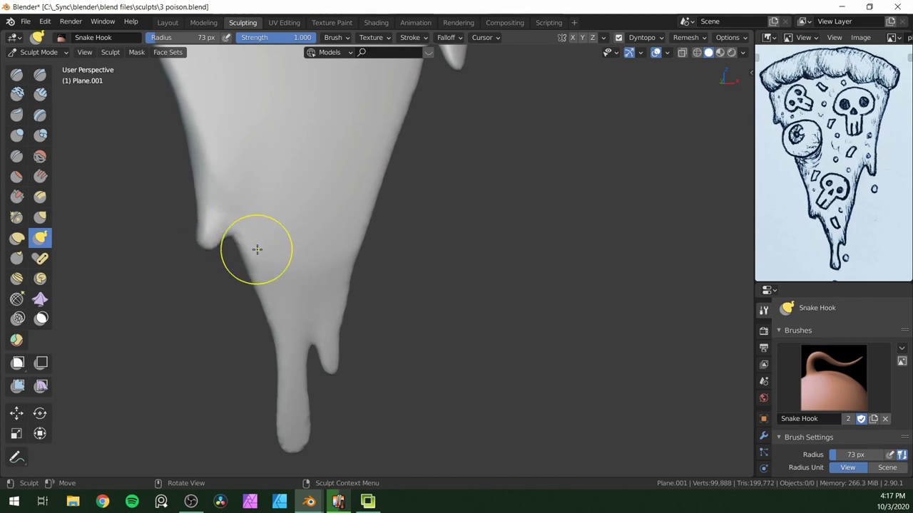
{"action": "middle_click_drag", "start_coordinate": [256, 249], "coordinate": [332, 286]}
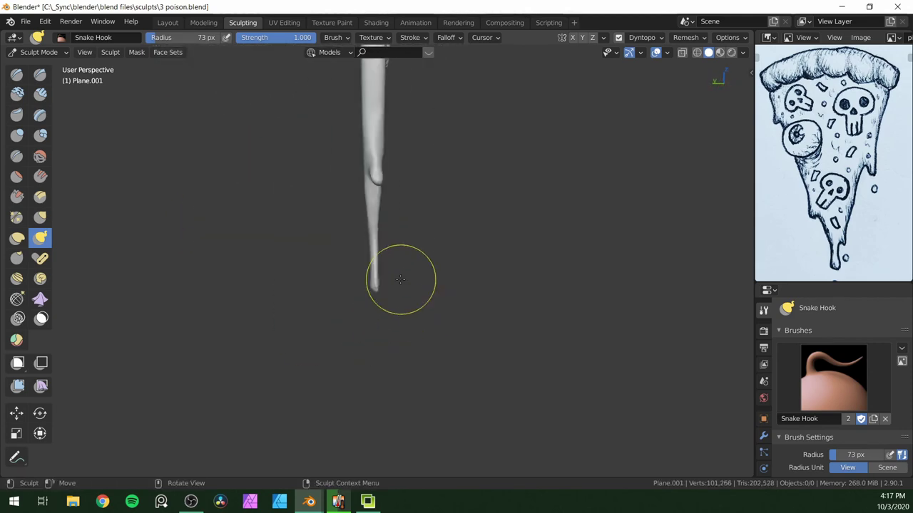
{"action": "middle_click_drag", "start_coordinate": [383, 252], "coordinate": [278, 256]}
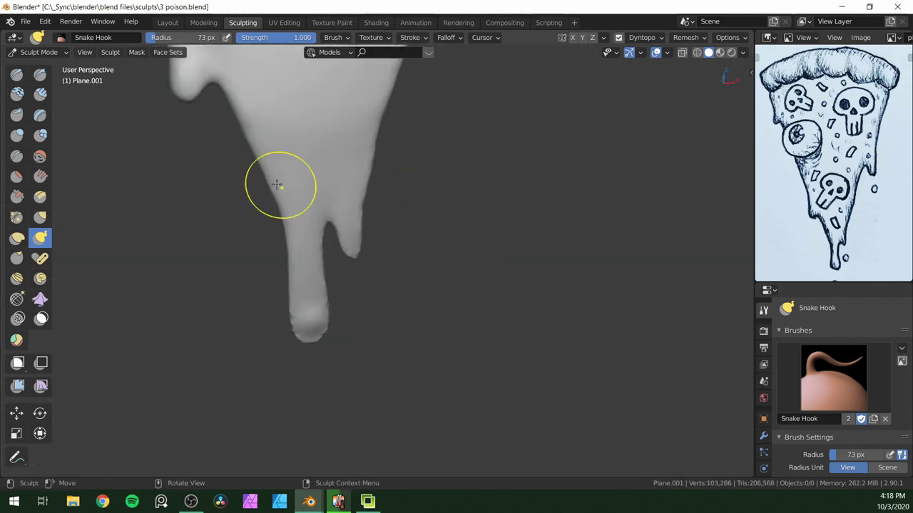
- Shape the lowest drip into a thin neck with a rounded end using Draw, and add clay around it with Clay Strips at 33 px
{"action": "left_click", "coordinate": [17, 75]}
{"action": "mouse_move", "coordinate": [346, 233]}
{"action": "middle_mouse_down"}
{"action": "mouse_move", "coordinate": [321, 292]}
{"action": "mouse_move", "coordinate": [289, 279]}
{"action": "mouse_move", "coordinate": [448, 276]}
{"action": "mouse_move", "coordinate": [347, 320]}
{"action": "mouse_move", "coordinate": [369, 252]}
{"action": "mouse_move", "coordinate": [354, 249]}
{"action": "mouse_move", "coordinate": [367, 241]}
{"action": "middle_mouse_up"}
{"action": "mouse_move", "coordinate": [418, 214]}
{"action": "middle_mouse_down"}
{"action": "mouse_move", "coordinate": [366, 264]}
{"action": "mouse_move", "coordinate": [373, 281]}
{"action": "mouse_move", "coordinate": [402, 159]}
{"action": "mouse_move", "coordinate": [311, 231]}
{"action": "middle_mouse_up"}
{"action": "key", "text": "c"}
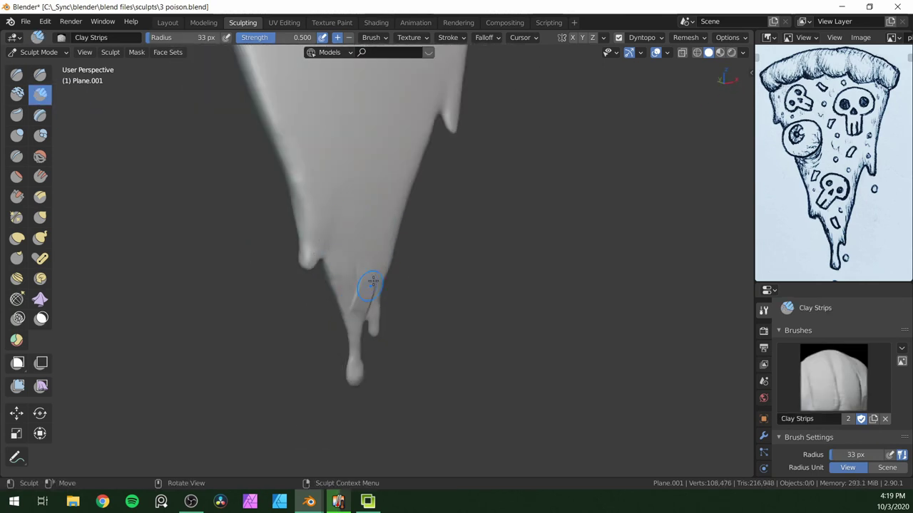
{"action": "mouse_move", "coordinate": [373, 278]}
{"action": "middle_mouse_down"}
{"action": "mouse_move", "coordinate": [376, 236]}
{"action": "mouse_move", "coordinate": [344, 311]}
{"action": "mouse_move", "coordinate": [326, 258]}
{"action": "mouse_move", "coordinate": [296, 293]}
{"action": "mouse_move", "coordinate": [329, 349]}
{"action": "mouse_move", "coordinate": [306, 308]}
{"action": "middle_mouse_up"}
{"action": "left_click_drag", "start_coordinate": [307, 314], "coordinate": [304, 297]}
{"action": "mouse_move", "coordinate": [303, 297]}
{"action": "middle_mouse_down"}
{"action": "mouse_move", "coordinate": [238, 328]}
{"action": "mouse_move", "coordinate": [328, 385]}
{"action": "mouse_move", "coordinate": [330, 363]}
{"action": "mouse_move", "coordinate": [314, 336]}
{"action": "mouse_move", "coordinate": [326, 332]}
{"action": "mouse_move", "coordinate": [569, 368]}
{"action": "middle_mouse_up"}
- Try Draw brush strokes near the lower drips and undo them
{"action": "key", "text": "x"}
{"action": "key", "text": "f"}
{"action": "left_click", "coordinate": [314, 335]}
{"action": "key", "text": "ctrl+z"}
{"action": "key", "text": "ctrl+z"}
{"action": "left_click_drag", "start_coordinate": [483, 221], "coordinate": [504, 206]}
{"action": "middle_click_drag", "start_coordinate": [504, 303], "coordinate": [519, 311]}
{"action": "key", "text": "ctrl+z"}
- Build up the surface and edges around the lower drips with Clay Strips, adjusting the brush radius between strokes
{"action": "left_click", "coordinate": [40, 94]}
{"action": "mouse_move", "coordinate": [307, 307]}
{"action": "middle_mouse_down"}
{"action": "mouse_move", "coordinate": [401, 335]}
{"action": "mouse_move", "coordinate": [356, 258]}
{"action": "mouse_move", "coordinate": [432, 249]}
{"action": "mouse_move", "coordinate": [335, 246]}
{"action": "middle_mouse_up"}
{"action": "key", "text": "f"}
{"action": "left_click", "coordinate": [355, 257]}
{"action": "left_click_drag", "start_coordinate": [332, 214], "coordinate": [342, 255]}
{"action": "mouse_move", "coordinate": [342, 255]}
{"action": "middle_mouse_down"}
{"action": "mouse_move", "coordinate": [510, 248]}
{"action": "mouse_move", "coordinate": [464, 88]}
{"action": "mouse_move", "coordinate": [422, 220]}
{"action": "mouse_move", "coordinate": [404, 178]}
{"action": "mouse_move", "coordinate": [455, 230]}
{"action": "mouse_move", "coordinate": [419, 203]}
{"action": "middle_mouse_up"}
{"action": "key", "text": "f"}
{"action": "left_click", "coordinate": [520, 248]}
{"action": "scroll", "coordinate": [454, 232], "scroll_direction": "up", "scroll_amount": 4}
{"action": "mouse_move", "coordinate": [422, 192]}
{"action": "left_mouse_down"}
{"action": "mouse_move", "coordinate": [423, 217]}
{"action": "mouse_move", "coordinate": [415, 214]}
{"action": "left_mouse_up"}
{"action": "middle_click_drag", "start_coordinate": [415, 214], "coordinate": [352, 285]}
{"action": "scroll", "coordinate": [352, 297], "scroll_direction": "down", "scroll_amount": 3}
{"action": "scroll", "coordinate": [342, 296], "scroll_direction": "up", "scroll_amount": 4}
- Round the short and long drips at the slice's tip with the Draw brush at 40 px, and smooth the long drip's end
{"action": "key", "text": "x"}
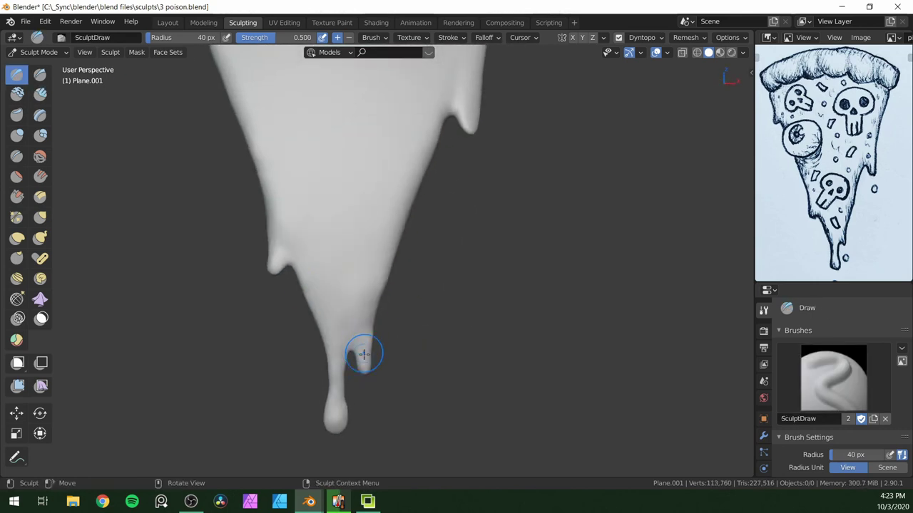
{"action": "scroll", "coordinate": [365, 370], "scroll_direction": "up", "scroll_amount": 2}
{"action": "scroll", "coordinate": [341, 367], "scroll_direction": "down", "scroll_amount": 4}
{"action": "mouse_move", "coordinate": [341, 366]}
{"action": "middle_mouse_down"}
{"action": "mouse_move", "coordinate": [360, 367]}
{"action": "mouse_move", "coordinate": [345, 370]}
{"action": "middle_mouse_up"}
{"action": "scroll", "coordinate": [345, 371], "scroll_direction": "up", "scroll_amount": 2}
{"action": "left_click_drag", "start_coordinate": [349, 430], "coordinate": [342, 419], "text": "shift"}
{"action": "mouse_move", "coordinate": [343, 419]}
{"action": "middle_mouse_down"}
{"action": "mouse_move", "coordinate": [334, 399]}
{"action": "mouse_move", "coordinate": [412, 370]}
{"action": "mouse_move", "coordinate": [339, 389]}
{"action": "middle_mouse_up"}
{"action": "scroll", "coordinate": [336, 385], "scroll_direction": "up", "scroll_amount": 3}
- Thicken the bulb of the longest drip from the front and back with the Draw brush at a 54 px radius
{"action": "key", "text": "f"}
{"action": "left_click", "coordinate": [327, 350]}
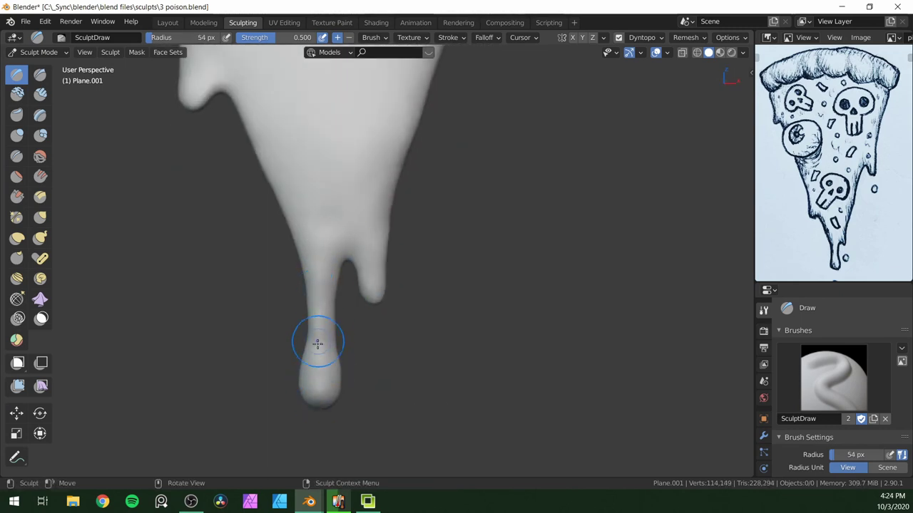
{"action": "middle_click_drag", "start_coordinate": [322, 331], "coordinate": [422, 260]}
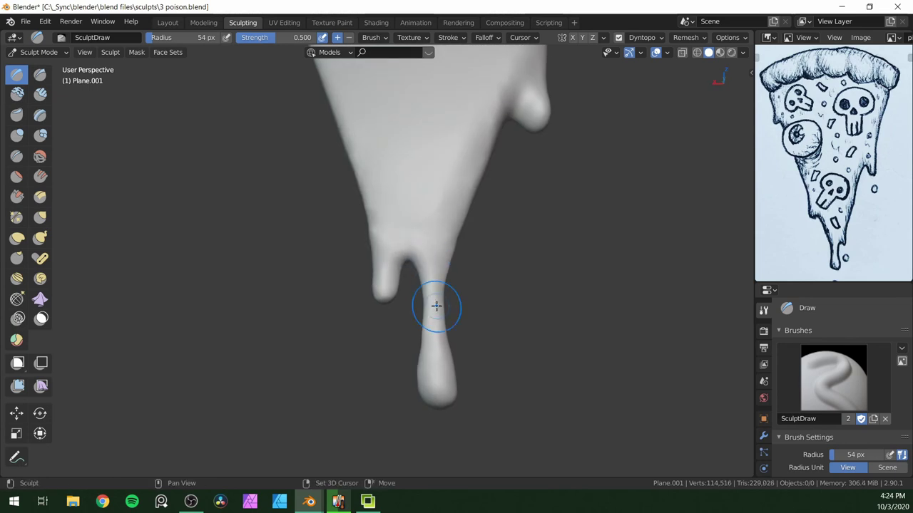
{"action": "left_click_drag", "start_coordinate": [427, 353], "coordinate": [426, 362]}
{"action": "mouse_move", "coordinate": [427, 362]}
{"action": "middle_mouse_down"}
{"action": "mouse_move", "coordinate": [409, 383]}
{"action": "mouse_move", "coordinate": [415, 371]}
{"action": "middle_mouse_up"}
{"action": "left_click_drag", "start_coordinate": [415, 371], "coordinate": [407, 350]}
{"action": "mouse_move", "coordinate": [407, 350]}
{"action": "middle_mouse_down"}
{"action": "mouse_move", "coordinate": [434, 221]}
{"action": "mouse_move", "coordinate": [385, 332]}
{"action": "mouse_move", "coordinate": [392, 291]}
{"action": "middle_mouse_up"}
- Build up the slice's side edges with Clay Strips at 29 px and 0.535 strength, smoothing the area near the tip
{"action": "scroll", "coordinate": [385, 336], "scroll_direction": "down", "scroll_amount": 4}
{"action": "key", "text": "c"}
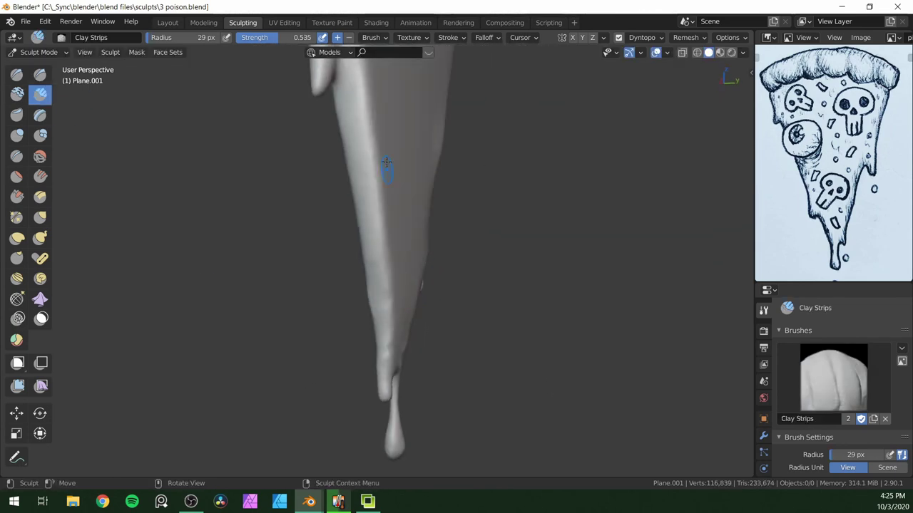
{"action": "mouse_move", "coordinate": [443, 226]}
{"action": "middle_mouse_down"}
{"action": "mouse_move", "coordinate": [401, 375]}
{"action": "mouse_move", "coordinate": [428, 376]}
{"action": "middle_mouse_up"}
{"action": "left_click_drag", "start_coordinate": [401, 365], "coordinate": [397, 385], "text": "shift"}
{"action": "mouse_move", "coordinate": [397, 385]}
{"action": "middle_mouse_down"}
{"action": "mouse_move", "coordinate": [347, 335]}
{"action": "mouse_move", "coordinate": [405, 257]}
{"action": "middle_mouse_up"}
{"action": "mouse_move", "coordinate": [422, 288]}
{"action": "middle_mouse_down"}
{"action": "mouse_move", "coordinate": [316, 254]}
{"action": "mouse_move", "coordinate": [279, 92]}
{"action": "mouse_move", "coordinate": [371, 171]}
{"action": "mouse_move", "coordinate": [474, 209]}
{"action": "mouse_move", "coordinate": [383, 163]}
{"action": "mouse_move", "coordinate": [413, 280]}
{"action": "middle_mouse_up"}
{"action": "middle_click_drag", "start_coordinate": [460, 195], "coordinate": [413, 202]}
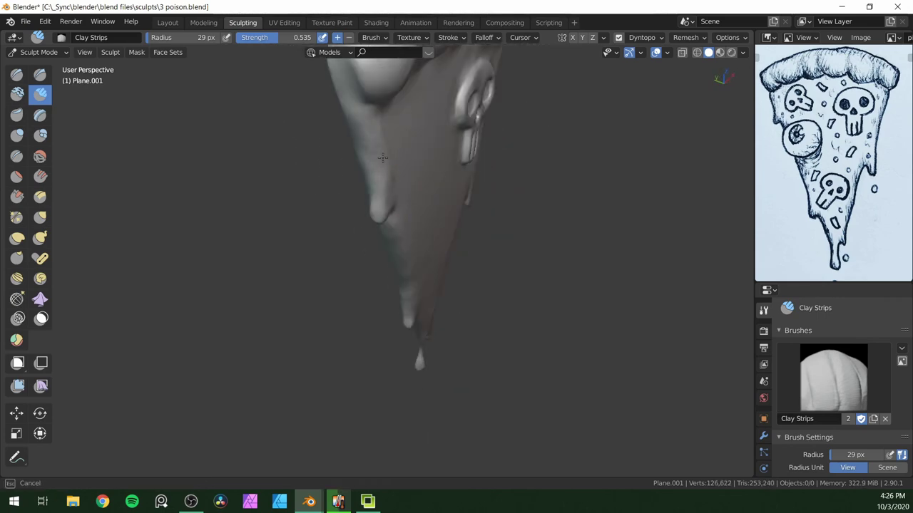
{"action": "mouse_move", "coordinate": [411, 124]}
{"action": "middle_mouse_down"}
{"action": "mouse_move", "coordinate": [435, 143]}
{"action": "mouse_move", "coordinate": [423, 126]}
{"action": "middle_mouse_up"}
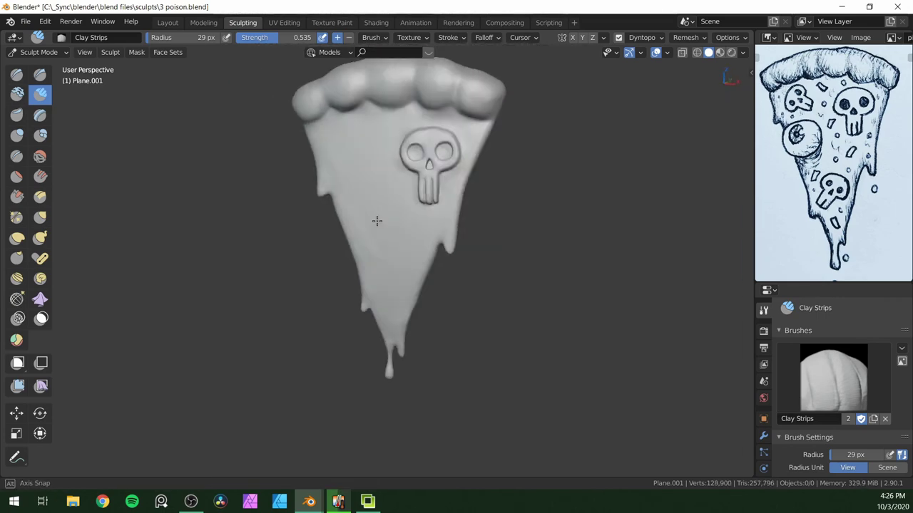
- Shape the drips along the slice's edges with the Draw brush
{"action": "scroll", "coordinate": [356, 212], "scroll_direction": "up", "scroll_amount": 5}
{"action": "key", "text": "x"}
{"action": "mouse_move", "coordinate": [336, 174]}
{"action": "middle_mouse_down"}
{"action": "mouse_move", "coordinate": [365, 295]}
{"action": "mouse_move", "coordinate": [503, 269]}
{"action": "mouse_move", "coordinate": [378, 251]}
{"action": "mouse_move", "coordinate": [388, 264]}
{"action": "mouse_move", "coordinate": [379, 209]}
{"action": "mouse_move", "coordinate": [379, 259]}
{"action": "mouse_move", "coordinate": [450, 285]}
{"action": "mouse_move", "coordinate": [345, 208]}
{"action": "middle_mouse_up"}
{"action": "middle_click_drag", "start_coordinate": [373, 241], "coordinate": [392, 269]}
{"action": "scroll", "coordinate": [415, 266], "scroll_direction": "down", "scroll_amount": 5}
{"action": "scroll", "coordinate": [415, 285], "scroll_direction": "up", "scroll_amount": 6}
{"action": "mouse_move", "coordinate": [362, 233]}
{"action": "middle_mouse_down"}
{"action": "mouse_move", "coordinate": [387, 258]}
{"action": "mouse_move", "coordinate": [373, 228]}
{"action": "mouse_move", "coordinate": [385, 173]}
{"action": "mouse_move", "coordinate": [397, 275]}
{"action": "mouse_move", "coordinate": [407, 210]}
{"action": "mouse_move", "coordinate": [432, 236]}
{"action": "mouse_move", "coordinate": [393, 233]}
{"action": "mouse_move", "coordinate": [402, 258]}
{"action": "mouse_move", "coordinate": [456, 257]}
{"action": "middle_mouse_up"}
- Reshape the slice's right-hand drip with Grab, and fill it out with the Draw brush at a 53 px radius
{"action": "key", "text": "g"}
{"action": "left_click_drag", "start_coordinate": [362, 247], "coordinate": [371, 259]}
{"action": "mouse_move", "coordinate": [374, 242]}
{"action": "middle_mouse_down", "text": "ctrl"}
{"action": "mouse_move", "coordinate": [412, 247]}
{"action": "mouse_move", "coordinate": [359, 214]}
{"action": "middle_mouse_up", "text": "ctrl"}
{"action": "key", "text": "x"}
{"action": "key", "text": "f"}
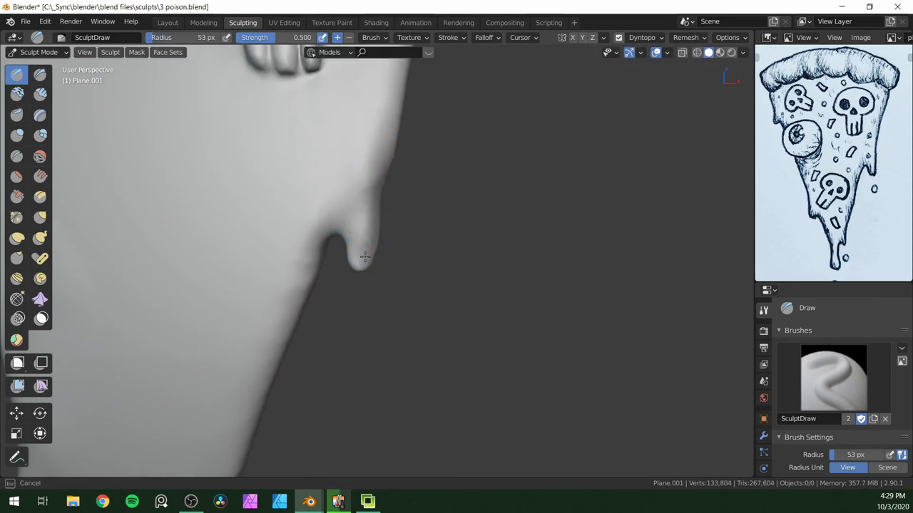
{"action": "left_click_drag", "start_coordinate": [372, 191], "coordinate": [372, 207]}
{"action": "mouse_move", "coordinate": [382, 214]}
{"action": "middle_mouse_down"}
{"action": "mouse_move", "coordinate": [369, 241]}
{"action": "mouse_move", "coordinate": [414, 230]}
{"action": "mouse_move", "coordinate": [406, 259]}
{"action": "mouse_move", "coordinate": [428, 232]}
{"action": "middle_mouse_up"}
{"action": "left_click_drag", "start_coordinate": [436, 217], "coordinate": [447, 198]}
{"action": "mouse_move", "coordinate": [447, 198]}
{"action": "middle_mouse_down"}
{"action": "mouse_move", "coordinate": [350, 268]}
{"action": "mouse_move", "coordinate": [401, 238]}
{"action": "mouse_move", "coordinate": [417, 271]}
{"action": "mouse_move", "coordinate": [442, 264]}
{"action": "mouse_move", "coordinate": [367, 261]}
{"action": "middle_mouse_up"}
- Refine the right-hand drip with Grab and Draw, and save the file
{"action": "key", "text": "g"}
{"action": "key", "text": "x"}
{"action": "key", "text": "ctrl+s"}
{"action": "scroll", "coordinate": [456, 249], "scroll_direction": "up", "scroll_amount": 1}
{"action": "left_click_drag", "start_coordinate": [366, 261], "coordinate": [362, 242]}
{"action": "mouse_move", "coordinate": [362, 242]}
{"action": "middle_mouse_down"}
{"action": "mouse_move", "coordinate": [319, 179]}
{"action": "mouse_move", "coordinate": [457, 235]}
{"action": "middle_mouse_up"}
- Add Draw brush strokes along the slice's right edge above the drip
{"action": "scroll", "coordinate": [491, 273], "scroll_direction": "down", "scroll_amount": 4}
{"action": "middle_click_drag", "start_coordinate": [491, 273], "coordinate": [442, 257]}
{"action": "left_click_drag", "start_coordinate": [400, 182], "coordinate": [395, 165]}
{"action": "middle_click_drag", "start_coordinate": [421, 171], "coordinate": [375, 190]}
{"action": "left_click_drag", "start_coordinate": [375, 189], "coordinate": [367, 207]}
{"action": "mouse_move", "coordinate": [342, 171]}
{"action": "middle_mouse_down"}
{"action": "mouse_move", "coordinate": [407, 194]}
{"action": "mouse_move", "coordinate": [534, 163]}
{"action": "mouse_move", "coordinate": [382, 191]}
{"action": "middle_mouse_up"}
- Blend the right-hand drip into the slice's edge with Clay Strips at a 54 px radius, and resize the brush
{"action": "key", "text": "c"}
{"action": "scroll", "coordinate": [384, 220], "scroll_direction": "up", "scroll_amount": 1}
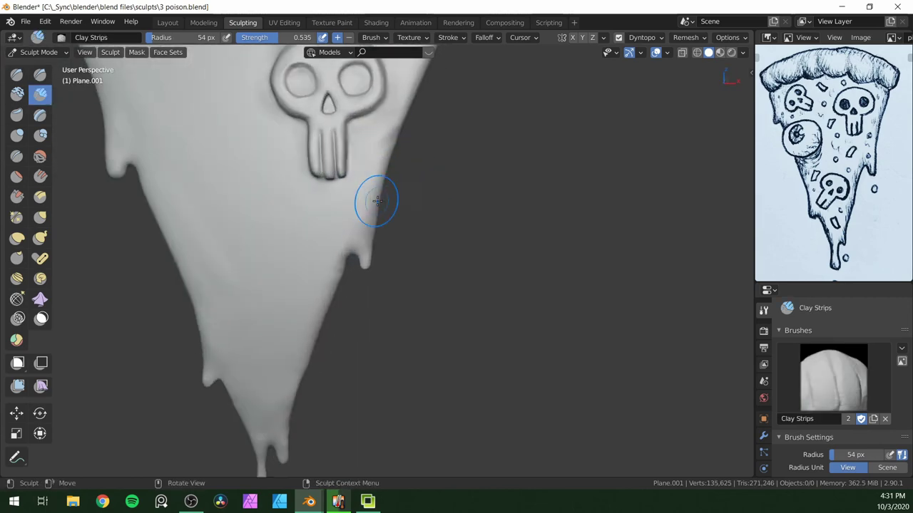
{"action": "scroll", "coordinate": [370, 192], "scroll_direction": "up", "scroll_amount": 2}
{"action": "left_click_drag", "start_coordinate": [367, 224], "coordinate": [360, 246]}
{"action": "scroll", "coordinate": [367, 224], "scroll_direction": "down", "scroll_amount": 1}
{"action": "mouse_move", "coordinate": [367, 224]}
{"action": "middle_mouse_down"}
{"action": "mouse_move", "coordinate": [256, 220]}
{"action": "mouse_move", "coordinate": [387, 213]}
{"action": "mouse_move", "coordinate": [316, 244]}
{"action": "middle_mouse_up"}
{"action": "key", "text": "f"}
{"action": "left_click", "coordinate": [349, 214]}
- Save the file and check the slice's drips and edges from several sides
{"action": "middle_click_drag", "start_coordinate": [332, 283], "coordinate": [363, 388]}
{"action": "middle_click_drag", "start_coordinate": [392, 335], "coordinate": [354, 348]}
{"action": "key", "text": "ctrl+s"}
{"action": "middle_click_drag", "start_coordinate": [342, 308], "coordinate": [344, 271], "text": "ctrl"}
{"action": "middle_click_drag", "start_coordinate": [285, 143], "coordinate": [379, 130]}
{"action": "mouse_move", "coordinate": [381, 161]}
{"action": "middle_mouse_down"}
{"action": "mouse_move", "coordinate": [393, 184]}
{"action": "mouse_move", "coordinate": [475, 171]}
{"action": "middle_mouse_up"}
{"action": "middle_click_drag", "start_coordinate": [460, 271], "coordinate": [452, 291], "text": "ctrl"}
{"action": "mouse_move", "coordinate": [470, 135]}
{"action": "middle_mouse_down"}
{"action": "mouse_move", "coordinate": [371, 121]}
{"action": "mouse_move", "coordinate": [463, 144]}
{"action": "mouse_move", "coordinate": [406, 122]}
{"action": "mouse_move", "coordinate": [361, 179]}
{"action": "mouse_move", "coordinate": [497, 218]}
{"action": "mouse_move", "coordinate": [403, 206]}
{"action": "middle_mouse_up"}
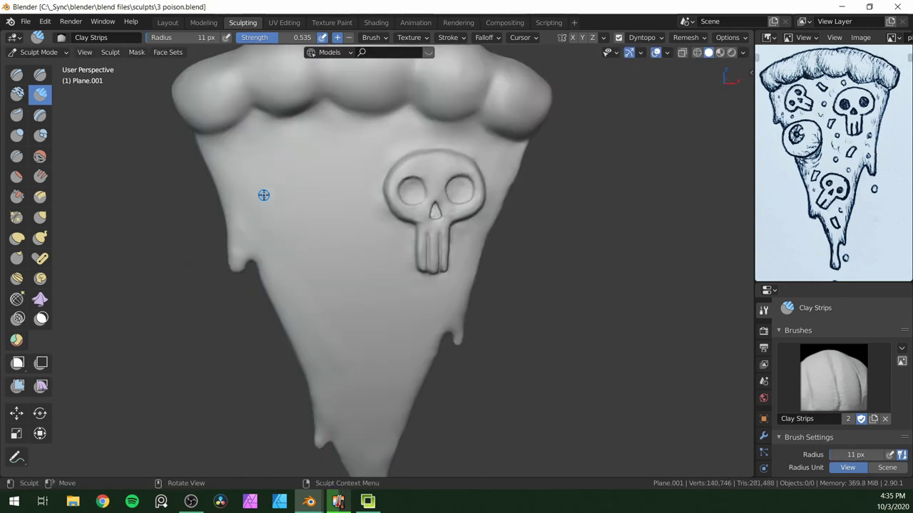
{"action": "left_click_drag", "start_coordinate": [274, 145], "coordinate": [270, 146]}
{"action": "key", "text": "ctrl+z"}
{"action": "key", "text": "ctrl+z"}
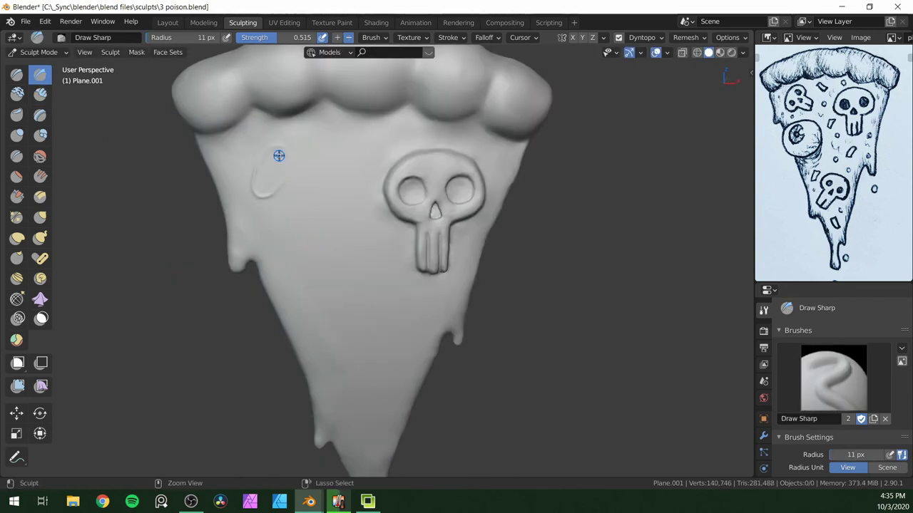
- Outline a second, tilted skull on the slice's upper left with Draw Sharp at 11 px, and fill it with Clay Strips at 19 px
{"action": "mouse_move", "coordinate": [266, 199]}
{"action": "left_mouse_down"}
{"action": "mouse_move", "coordinate": [288, 152]}
{"action": "mouse_move", "coordinate": [258, 159]}
{"action": "left_mouse_up"}
{"action": "left_click", "coordinate": [49, 91]}
{"action": "key", "text": "KP_1"}
{"action": "scroll", "coordinate": [325, 214], "scroll_direction": "up", "scroll_amount": 3}
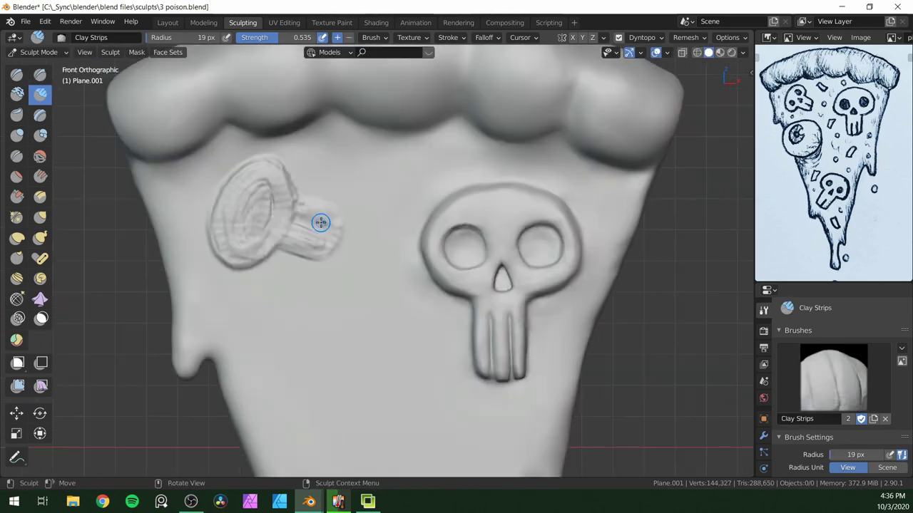
- Raise the rim of the second skull's cranium and the sides of its jaw with Clay Strips at 19 px
{"action": "mouse_move", "coordinate": [357, 228]}
{"action": "middle_mouse_down"}
{"action": "mouse_move", "coordinate": [330, 236]}
{"action": "mouse_move", "coordinate": [360, 249]}
{"action": "middle_mouse_up"}
{"action": "left_click_drag", "start_coordinate": [274, 257], "coordinate": [278, 169]}
{"action": "left_click_drag", "start_coordinate": [299, 220], "coordinate": [342, 231]}
{"action": "left_click_drag", "start_coordinate": [280, 254], "coordinate": [331, 270]}
{"action": "mouse_move", "coordinate": [286, 212]}
{"action": "left_mouse_down"}
{"action": "mouse_move", "coordinate": [343, 242]}
{"action": "mouse_move", "coordinate": [291, 262]}
{"action": "left_mouse_up"}
{"action": "left_click_drag", "start_coordinate": [225, 180], "coordinate": [206, 206]}
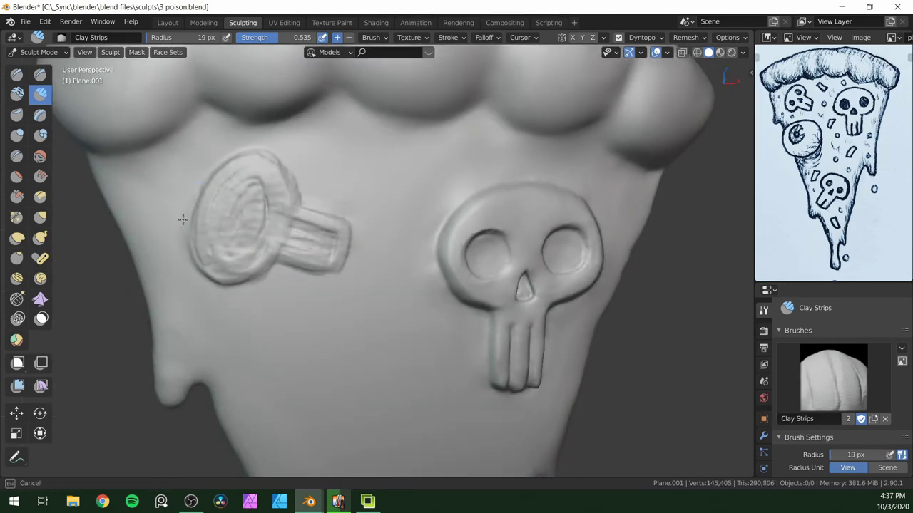
- Define the edges and end of the second skull's jaw with further Clay Strips strokes
{"action": "middle_click_drag", "start_coordinate": [192, 258], "coordinate": [417, 248]}
{"action": "left_click_drag", "start_coordinate": [396, 286], "coordinate": [439, 288]}
{"action": "middle_click_drag", "start_coordinate": [428, 253], "coordinate": [435, 314]}
{"action": "left_click_drag", "start_coordinate": [435, 314], "coordinate": [363, 281]}
{"action": "left_click_drag", "start_coordinate": [392, 246], "coordinate": [432, 257]}
{"action": "left_click_drag", "start_coordinate": [441, 268], "coordinate": [421, 302]}
- Examine the brush settings of the Layer and Flatten/Contrast brushes
{"action": "left_click", "coordinate": [40, 115]}
{"action": "left_click", "coordinate": [373, 37]}
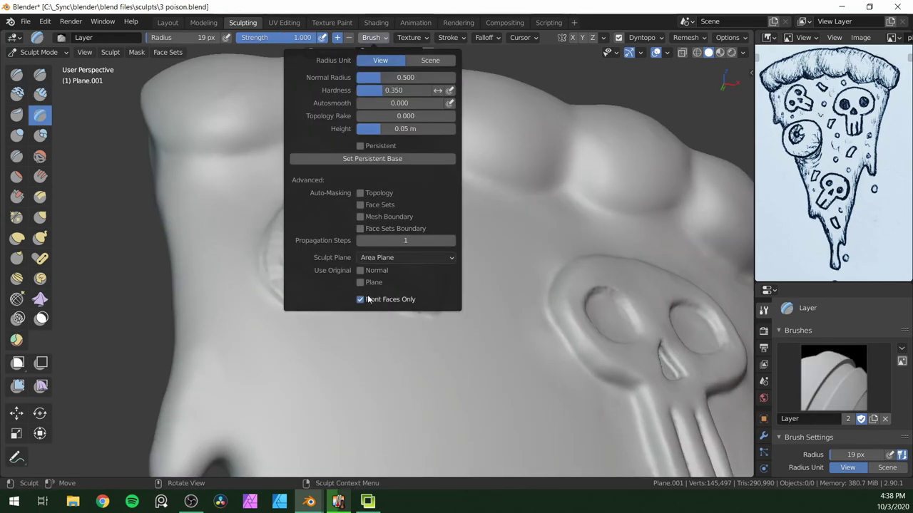
{"action": "left_click", "coordinate": [16, 176]}
{"action": "left_click", "coordinate": [411, 38]}
{"action": "mouse_move", "coordinate": [366, 40]}
{"action": "left_click", "coordinate": [449, 246]}
{"action": "left_click_drag", "start_coordinate": [910, 332], "coordinate": [911, 369]}
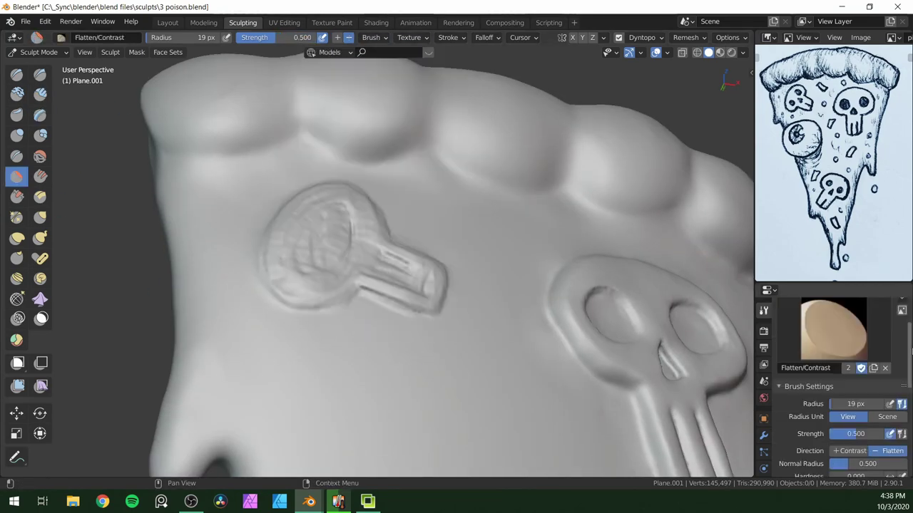
- Try a Layer brush stroke along the lower rim of the second skull's cranium
{"action": "key", "text": "l"}
{"action": "left_click_drag", "start_coordinate": [357, 276], "coordinate": [309, 291]}
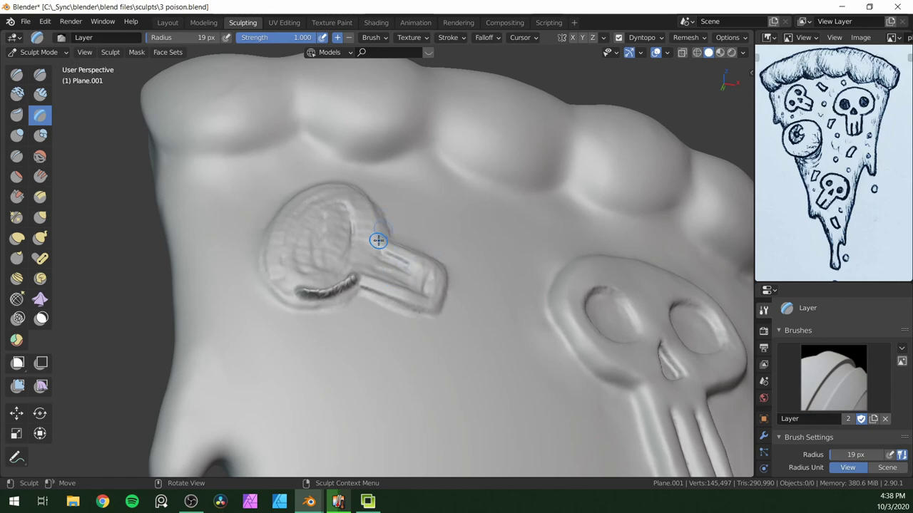
{"action": "middle_click_drag", "start_coordinate": [350, 261], "coordinate": [358, 285]}
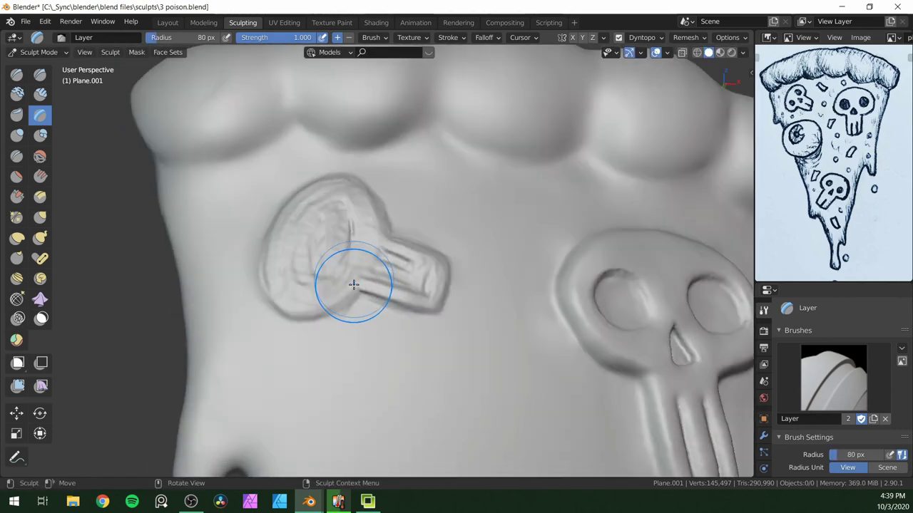
- Mask the whole second skull, cranium and jaw, with the Mask brush at a 27 px radius
{"action": "left_click", "coordinate": [18, 364]}
{"action": "left_click", "coordinate": [40, 318]}
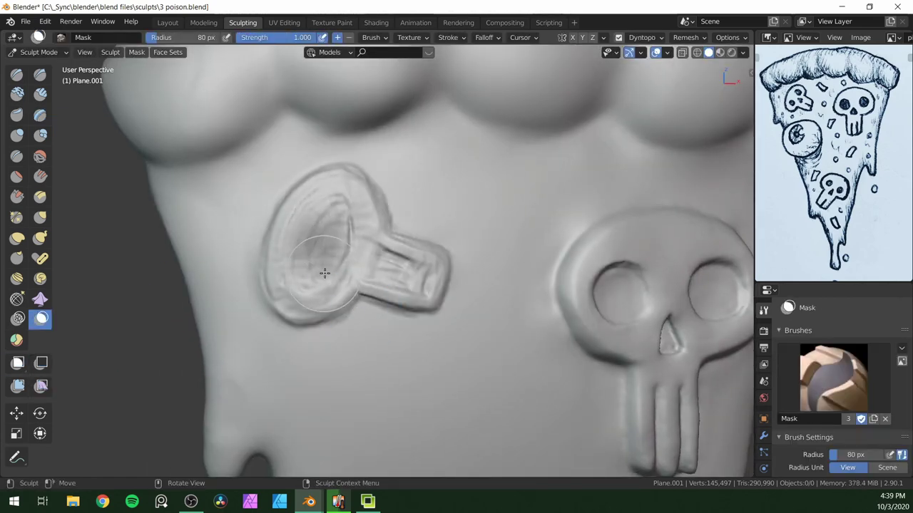
{"action": "key", "text": "f"}
{"action": "left_click", "coordinate": [364, 254]}
{"action": "mouse_move", "coordinate": [381, 243]}
{"action": "left_mouse_down"}
{"action": "mouse_move", "coordinate": [384, 205]}
{"action": "mouse_move", "coordinate": [267, 285]}
{"action": "mouse_move", "coordinate": [376, 242]}
{"action": "mouse_move", "coordinate": [320, 214]}
{"action": "mouse_move", "coordinate": [322, 179]}
{"action": "mouse_move", "coordinate": [414, 257]}
{"action": "mouse_move", "coordinate": [370, 262]}
{"action": "mouse_move", "coordinate": [372, 206]}
{"action": "left_mouse_up"}
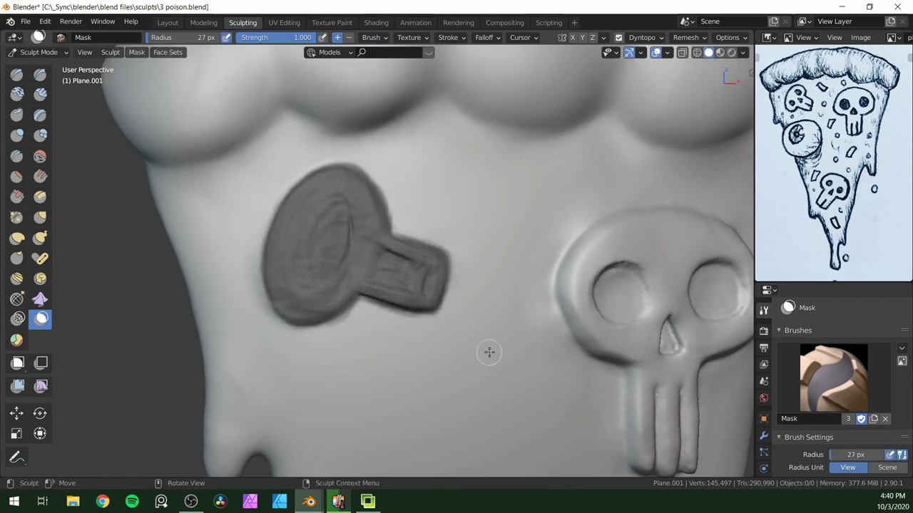
{"action": "left_click", "coordinate": [16, 74]}
{"action": "left_click_drag", "start_coordinate": [279, 336], "coordinate": [502, 187]}
{"action": "key", "text": "ctrl+z"}
{"action": "key", "text": "ctrl+z"}
- Invert the mask, then build up and smooth the second skull's surface with the Clay Strips brush
{"action": "key", "text": "ctrl+i"}
{"action": "left_click", "coordinate": [39, 94]}
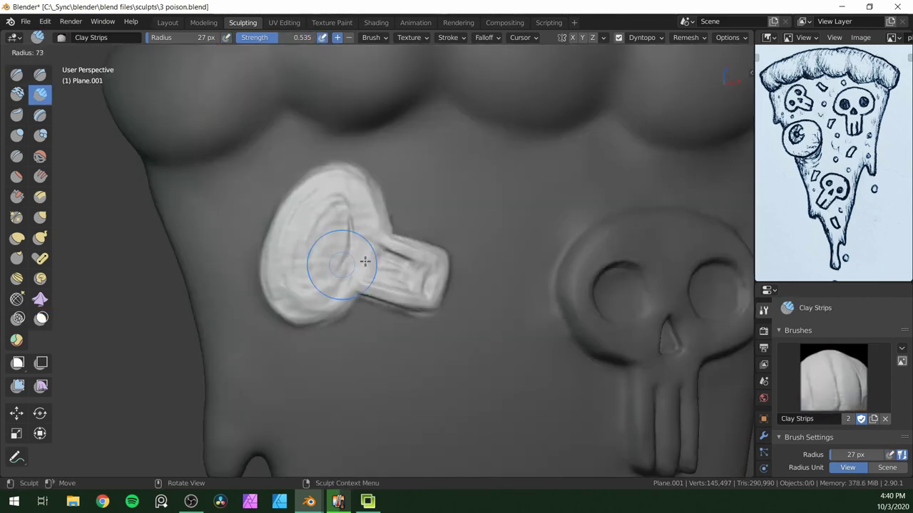
{"action": "mouse_move", "coordinate": [372, 261]}
{"action": "left_mouse_down", "text": "shift"}
{"action": "mouse_move", "coordinate": [435, 301]}
{"action": "mouse_move", "coordinate": [353, 250]}
{"action": "left_mouse_up", "text": "shift"}
{"action": "mouse_move", "coordinate": [363, 271]}
{"action": "middle_mouse_down"}
{"action": "mouse_move", "coordinate": [415, 198]}
{"action": "mouse_move", "coordinate": [371, 270]}
{"action": "middle_mouse_up"}
{"action": "mouse_move", "coordinate": [410, 271]}
{"action": "left_mouse_down"}
{"action": "mouse_move", "coordinate": [426, 281]}
{"action": "mouse_move", "coordinate": [324, 214]}
{"action": "left_mouse_up"}
{"action": "mouse_move", "coordinate": [385, 300]}
{"action": "middle_mouse_down"}
{"action": "mouse_move", "coordinate": [462, 211]}
{"action": "mouse_move", "coordinate": [400, 307]}
{"action": "mouse_move", "coordinate": [389, 267]}
{"action": "middle_mouse_up"}
- Level the second skull's cranium and jaw into an even raised surface with the Flatten brush
{"action": "left_click", "coordinate": [16, 177]}
{"action": "mouse_move", "coordinate": [335, 285]}
{"action": "left_mouse_down"}
{"action": "mouse_move", "coordinate": [342, 199]}
{"action": "mouse_move", "coordinate": [427, 285]}
{"action": "left_mouse_up"}
{"action": "mouse_move", "coordinate": [442, 264]}
{"action": "middle_mouse_down"}
{"action": "mouse_move", "coordinate": [473, 235]}
{"action": "mouse_move", "coordinate": [449, 267]}
{"action": "middle_mouse_up"}
{"action": "left_click_drag", "start_coordinate": [371, 214], "coordinate": [317, 241]}
{"action": "middle_click_drag", "start_coordinate": [317, 241], "coordinate": [337, 223]}
{"action": "mouse_move", "coordinate": [345, 274]}
{"action": "left_mouse_down"}
{"action": "mouse_move", "coordinate": [369, 177]}
{"action": "mouse_move", "coordinate": [412, 271]}
{"action": "mouse_move", "coordinate": [413, 255]}
{"action": "left_mouse_up"}
{"action": "key", "text": "f"}
{"action": "left_click", "coordinate": [314, 252]}
{"action": "left_click_drag", "start_coordinate": [291, 274], "coordinate": [308, 320]}
{"action": "key", "text": "c"}
{"action": "mouse_move", "coordinate": [434, 326]}
{"action": "middle_mouse_down"}
{"action": "mouse_move", "coordinate": [399, 285]}
{"action": "mouse_move", "coordinate": [418, 277]}
{"action": "mouse_move", "coordinate": [498, 304]}
{"action": "middle_mouse_up"}
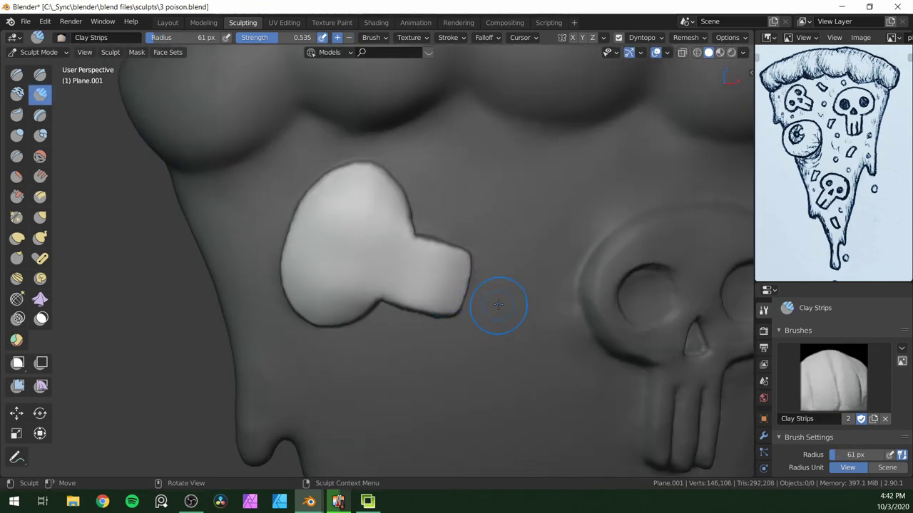
- Carve two round eye sockets into the second skull's cranium with the Clay Strips brush at a 17 px radius
{"action": "key", "text": "f"}
{"action": "left_click", "coordinate": [368, 201]}
{"action": "left_click", "coordinate": [363, 205]}
{"action": "left_click", "coordinate": [40, 413]}
{"action": "left_click_drag", "start_coordinate": [399, 289], "coordinate": [421, 260]}
{"action": "key", "text": "ctrl+z"}
{"action": "key", "text": "c"}
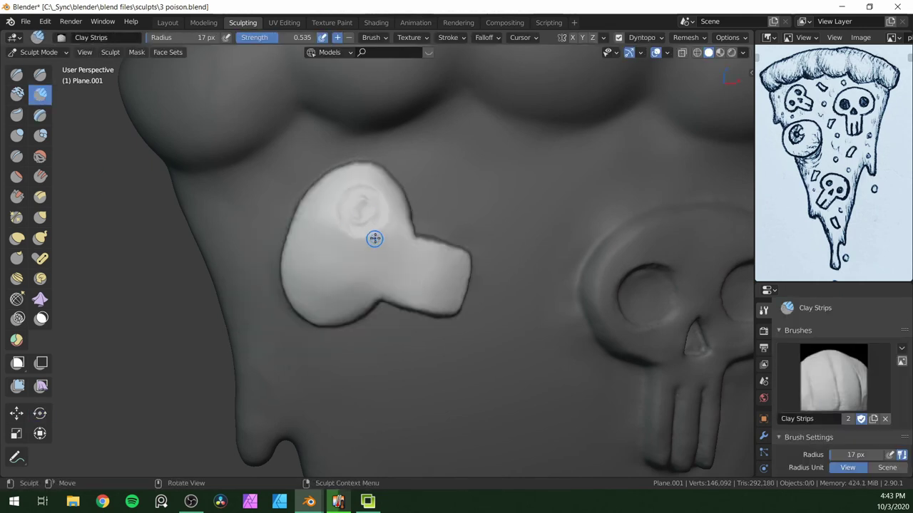
{"action": "left_click_drag", "start_coordinate": [371, 203], "coordinate": [363, 212]}
{"action": "left_click_drag", "start_coordinate": [339, 274], "coordinate": [334, 292]}
{"action": "key", "text": "ctrl+z"}
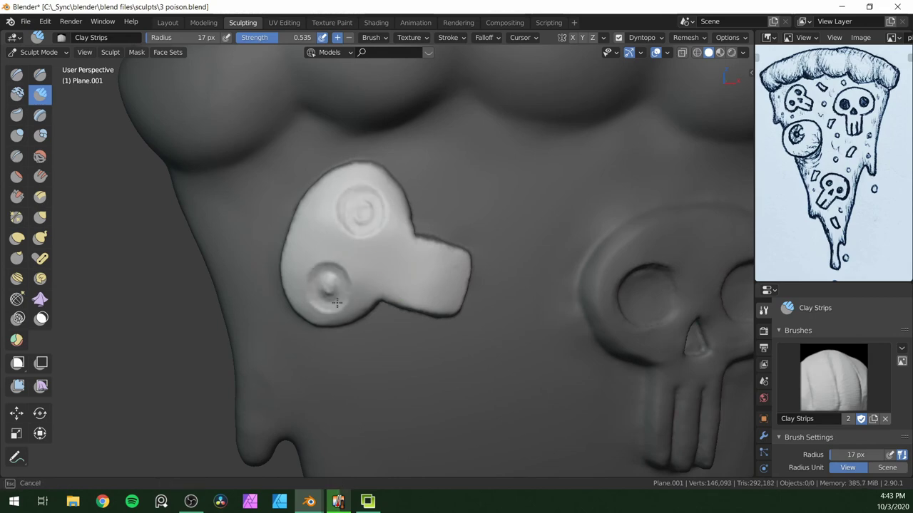
- Carve a small triangular nose hole between the second skull's eye sockets and jaw with 17 px brush strokes
{"action": "key", "text": "KP_1"}
{"action": "scroll", "coordinate": [405, 354], "scroll_direction": "down", "scroll_amount": 7}
{"action": "scroll", "coordinate": [405, 349], "scroll_direction": "up", "scroll_amount": 9}
{"action": "left_click", "coordinate": [40, 74]}
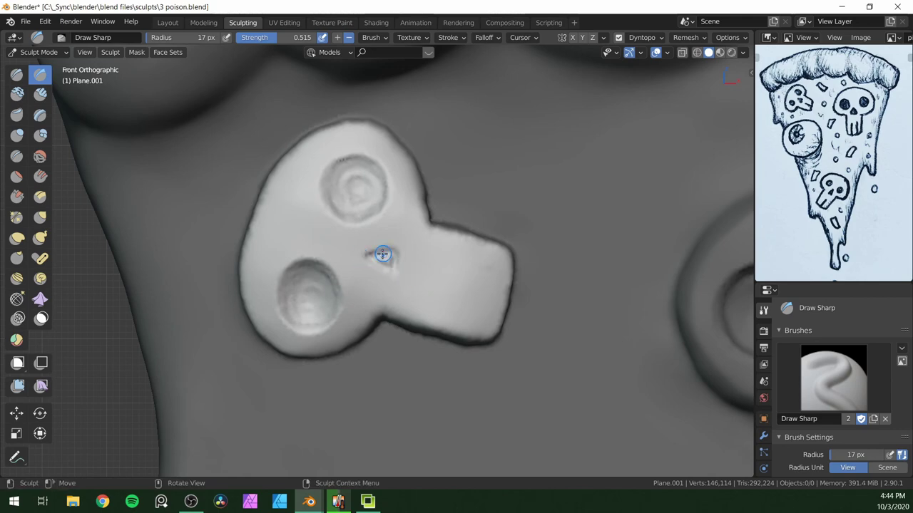
{"action": "key", "text": "shift+c"}
{"action": "mouse_move", "coordinate": [380, 270]}
{"action": "left_mouse_down"}
{"action": "mouse_move", "coordinate": [378, 244]}
{"action": "mouse_move", "coordinate": [403, 236]}
{"action": "left_mouse_up"}
{"action": "left_click_drag", "start_coordinate": [367, 266], "coordinate": [380, 237]}
{"action": "mouse_move", "coordinate": [400, 250]}
{"action": "middle_mouse_down"}
{"action": "mouse_move", "coordinate": [335, 214]}
{"action": "mouse_move", "coordinate": [399, 264]}
{"action": "middle_mouse_up"}
{"action": "mouse_move", "coordinate": [408, 278]}
{"action": "left_mouse_down"}
{"action": "mouse_move", "coordinate": [378, 264]}
{"action": "mouse_move", "coordinate": [360, 277]}
{"action": "left_mouse_up"}
{"action": "middle_click_drag", "start_coordinate": [427, 249], "coordinate": [448, 269]}
{"action": "scroll", "coordinate": [448, 268], "scroll_direction": "down", "scroll_amount": 4}
{"action": "scroll", "coordinate": [459, 278], "scroll_direction": "up", "scroll_amount": 4}
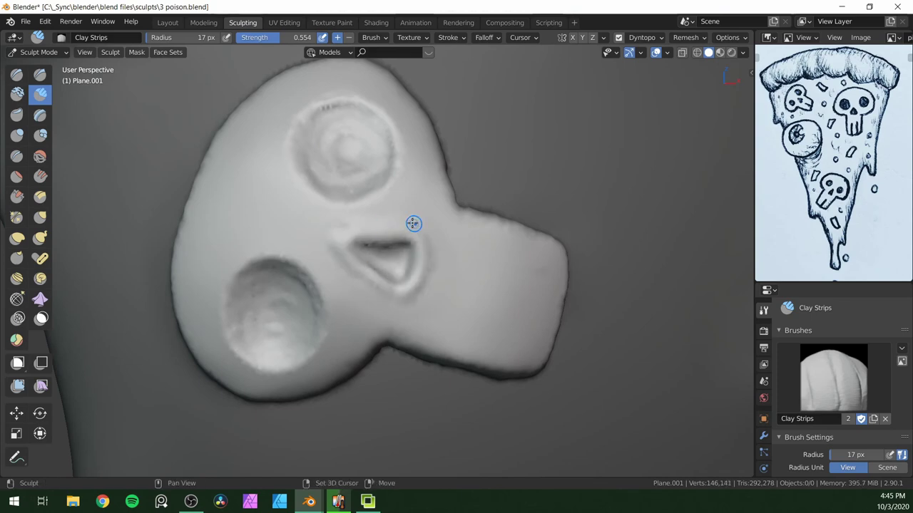
- Smooth the surface around the second skull's nose hole and tighten its edges with the Crease brush
{"action": "left_click_drag", "start_coordinate": [409, 222], "coordinate": [324, 236], "text": "shift"}
{"action": "mouse_move", "coordinate": [410, 264]}
{"action": "middle_mouse_down"}
{"action": "mouse_move", "coordinate": [420, 189]}
{"action": "mouse_move", "coordinate": [420, 276]}
{"action": "middle_mouse_up"}
{"action": "left_click_drag", "start_coordinate": [389, 301], "coordinate": [422, 299]}
{"action": "middle_click_drag", "start_coordinate": [447, 298], "coordinate": [432, 289]}
{"action": "left_click_drag", "start_coordinate": [360, 296], "coordinate": [415, 312]}
{"action": "mouse_move", "coordinate": [447, 264]}
{"action": "middle_mouse_down"}
{"action": "mouse_move", "coordinate": [460, 183]}
{"action": "mouse_move", "coordinate": [442, 128]}
{"action": "mouse_move", "coordinate": [387, 320]}
{"action": "middle_mouse_up"}
{"action": "mouse_move", "coordinate": [473, 314]}
{"action": "middle_mouse_down"}
{"action": "mouse_move", "coordinate": [547, 189]}
{"action": "mouse_move", "coordinate": [475, 330]}
{"action": "middle_mouse_up"}
{"action": "left_click", "coordinate": [17, 156]}
{"action": "mouse_move", "coordinate": [358, 260]}
{"action": "left_mouse_down"}
{"action": "mouse_move", "coordinate": [381, 287]}
{"action": "mouse_move", "coordinate": [396, 286]}
{"action": "left_mouse_up"}
{"action": "mouse_move", "coordinate": [410, 303]}
{"action": "middle_mouse_down"}
{"action": "mouse_move", "coordinate": [388, 234]}
{"action": "mouse_move", "coordinate": [446, 312]}
{"action": "mouse_move", "coordinate": [437, 292]}
{"action": "middle_mouse_up"}
- Sharpen the nose hole's edges with the Draw Sharp brush at a 31 px radius and smooth the area beside it
{"action": "scroll", "coordinate": [428, 296], "scroll_direction": "up", "scroll_amount": 2}
{"action": "left_click", "coordinate": [40, 74]}
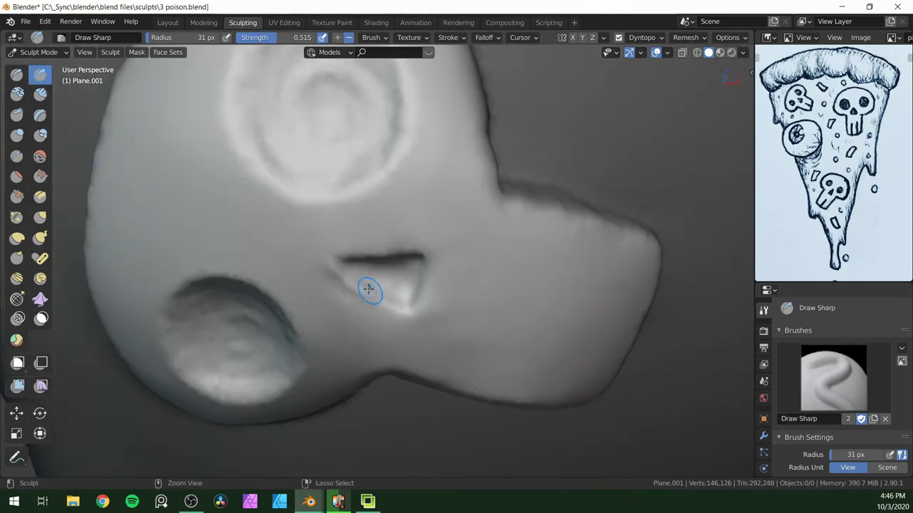
{"action": "left_click_drag", "start_coordinate": [334, 269], "coordinate": [360, 315]}
{"action": "key", "text": "c"}
{"action": "middle_click_drag", "start_coordinate": [321, 273], "coordinate": [371, 278]}
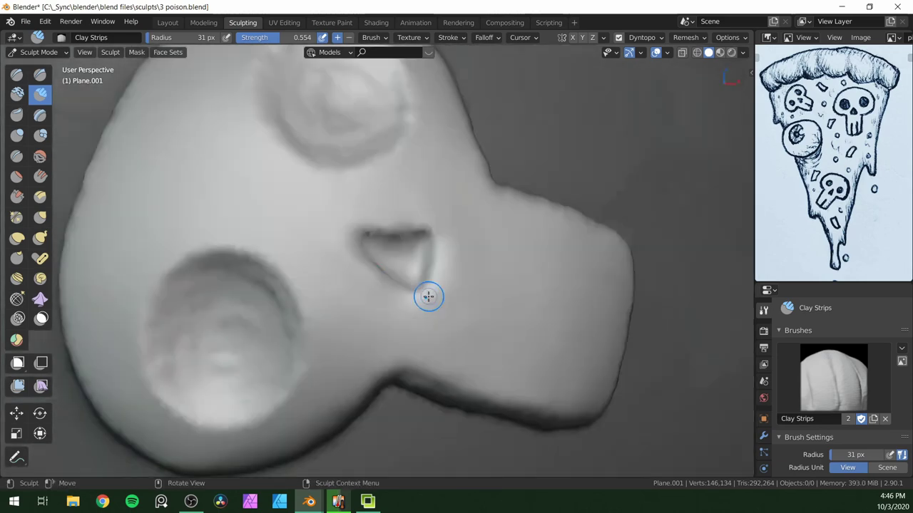
{"action": "left_click_drag", "start_coordinate": [436, 317], "coordinate": [449, 295], "text": "shift"}
{"action": "middle_click_drag", "start_coordinate": [335, 264], "coordinate": [428, 285]}
- Smooth the insides of both eye sockets on the second skull and reshape the lower one with 31 px Clay Strips strokes
{"action": "key", "text": "KP_1"}
{"action": "left_click_drag", "start_coordinate": [354, 175], "coordinate": [344, 161], "text": "shift"}
{"action": "left_click_drag", "start_coordinate": [287, 268], "coordinate": [285, 285], "text": "shift"}
{"action": "middle_click_drag", "start_coordinate": [287, 281], "coordinate": [362, 342]}
{"action": "left_click_drag", "start_coordinate": [264, 357], "coordinate": [332, 352]}
{"action": "middle_click_drag", "start_coordinate": [226, 309], "coordinate": [246, 314]}
{"action": "mouse_move", "coordinate": [320, 357]}
{"action": "left_mouse_down"}
{"action": "mouse_move", "coordinate": [269, 361]}
{"action": "mouse_move", "coordinate": [322, 356]}
{"action": "left_mouse_up"}
{"action": "left_click_drag", "start_coordinate": [234, 334], "coordinate": [268, 355]}
{"action": "middle_click_drag", "start_coordinate": [269, 354], "coordinate": [320, 334]}
{"action": "left_click_drag", "start_coordinate": [241, 315], "coordinate": [304, 341]}
{"action": "middle_click_drag", "start_coordinate": [304, 340], "coordinate": [242, 316]}
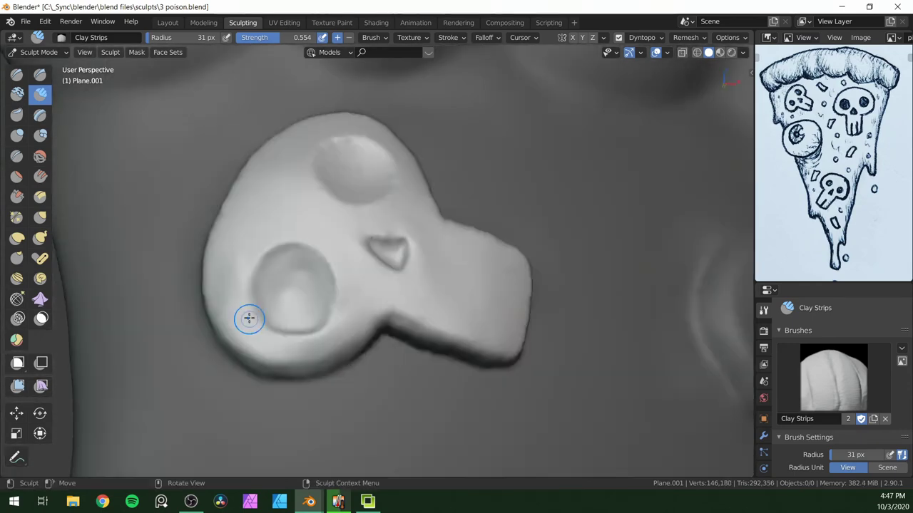
- Refine the rim and depth of the second skull's lower eye socket with further Clay Strips strokes
{"action": "left_click_drag", "start_coordinate": [242, 316], "coordinate": [261, 347]}
{"action": "middle_click_drag", "start_coordinate": [260, 347], "coordinate": [244, 330]}
{"action": "left_click_drag", "start_coordinate": [245, 329], "coordinate": [267, 321]}
{"action": "middle_click_drag", "start_coordinate": [267, 321], "coordinate": [273, 223]}
{"action": "mouse_move", "coordinate": [273, 223]}
{"action": "left_mouse_down"}
{"action": "mouse_move", "coordinate": [238, 271]}
{"action": "mouse_move", "coordinate": [263, 335]}
{"action": "left_mouse_up"}
{"action": "mouse_move", "coordinate": [264, 335]}
{"action": "middle_mouse_down"}
{"action": "mouse_move", "coordinate": [321, 119]}
{"action": "mouse_move", "coordinate": [326, 264]}
{"action": "middle_mouse_up"}
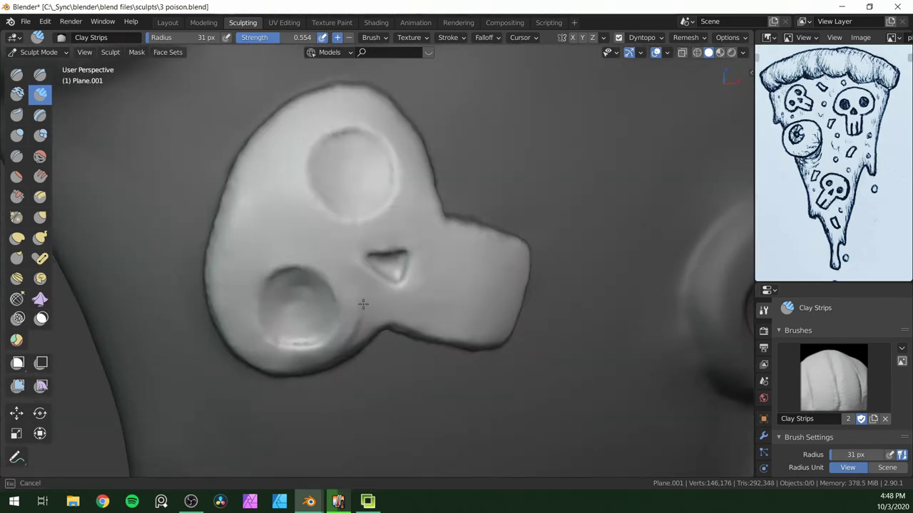
{"action": "mouse_move", "coordinate": [292, 283]}
{"action": "left_mouse_down"}
{"action": "mouse_move", "coordinate": [305, 328]}
{"action": "mouse_move", "coordinate": [275, 316]}
{"action": "left_mouse_up"}
{"action": "middle_click_drag", "start_coordinate": [276, 316], "coordinate": [279, 291]}
{"action": "mouse_move", "coordinate": [311, 281]}
{"action": "left_mouse_down"}
{"action": "mouse_move", "coordinate": [314, 324]}
{"action": "mouse_move", "coordinate": [284, 285]}
{"action": "left_mouse_up"}
- Deepen and round the second skull's upper eye socket with the Clay Strips brush
{"action": "left_click_drag", "start_coordinate": [356, 163], "coordinate": [383, 188]}
{"action": "middle_click_drag", "start_coordinate": [382, 188], "coordinate": [378, 181]}
{"action": "left_click_drag", "start_coordinate": [371, 175], "coordinate": [360, 157]}
{"action": "middle_click_drag", "start_coordinate": [360, 157], "coordinate": [548, 261]}
{"action": "left_click_drag", "start_coordinate": [342, 153], "coordinate": [344, 191]}
- Carve a tooth groove along the middle of the second skull's jaw with Clay Strips and Draw Sharp strokes
{"action": "middle_click_drag", "start_coordinate": [529, 316], "coordinate": [468, 290], "text": "alt"}
{"action": "left_click_drag", "start_coordinate": [454, 310], "coordinate": [522, 328]}
{"action": "middle_click_drag", "start_coordinate": [522, 328], "coordinate": [568, 363]}
{"action": "scroll", "coordinate": [568, 363], "scroll_direction": "down", "scroll_amount": 7}
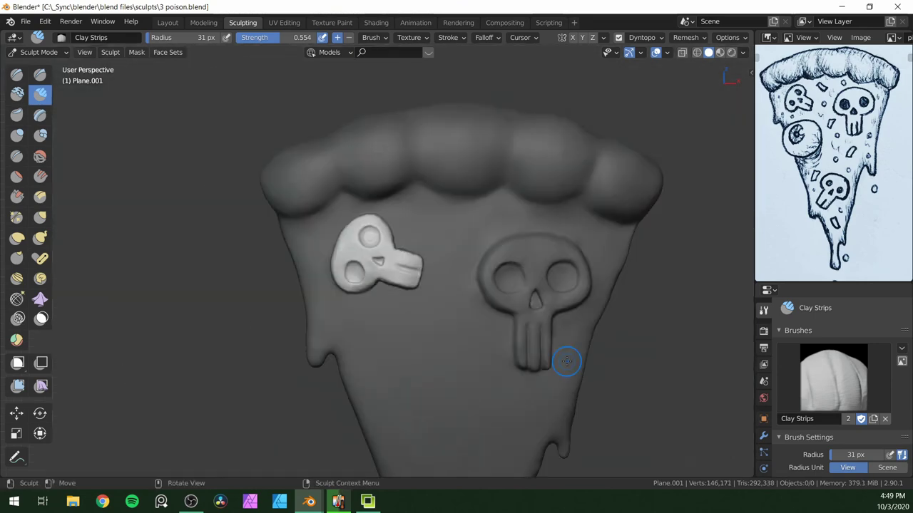
{"action": "scroll", "coordinate": [444, 267], "scroll_direction": "up", "scroll_amount": 6}
{"action": "left_click", "coordinate": [40, 75]}
{"action": "left_click_drag", "start_coordinate": [443, 274], "coordinate": [509, 292]}
{"action": "middle_click_drag", "start_coordinate": [463, 284], "coordinate": [543, 290]}
{"action": "scroll", "coordinate": [528, 291], "scroll_direction": "up", "scroll_amount": 1}
- Shape the end of the second skull's jaw around the tooth groove with Clay Strips and smooth the groove
{"action": "left_click", "coordinate": [41, 319]}
{"action": "scroll", "coordinate": [556, 303], "scroll_direction": "down", "scroll_amount": 1}
{"action": "mouse_move", "coordinate": [505, 329]}
{"action": "left_mouse_down"}
{"action": "mouse_move", "coordinate": [520, 270]}
{"action": "mouse_move", "coordinate": [510, 330]}
{"action": "left_mouse_up"}
{"action": "scroll", "coordinate": [524, 284], "scroll_direction": "up", "scroll_amount": 1}
{"action": "mouse_move", "coordinate": [569, 288]}
{"action": "middle_mouse_down"}
{"action": "mouse_move", "coordinate": [528, 285]}
{"action": "mouse_move", "coordinate": [529, 309]}
{"action": "mouse_move", "coordinate": [508, 294]}
{"action": "middle_mouse_up"}
{"action": "key", "text": "c"}
{"action": "left_click_drag", "start_coordinate": [500, 313], "coordinate": [512, 288]}
{"action": "middle_click_drag", "start_coordinate": [499, 233], "coordinate": [444, 340]}
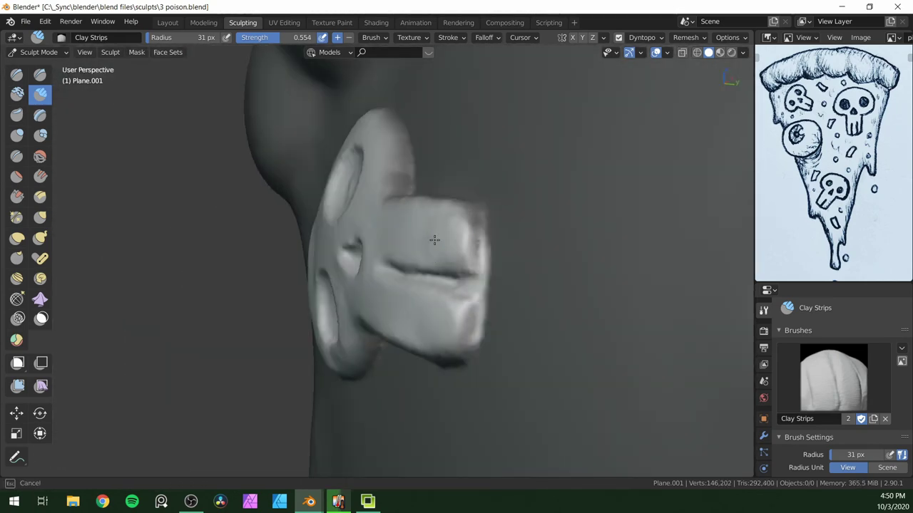
{"action": "middle_click_drag", "start_coordinate": [425, 233], "coordinate": [501, 291]}
{"action": "left_click_drag", "start_coordinate": [443, 277], "coordinate": [529, 296], "text": "shift"}
- Define the tooth groove through to the jaw's end with the Crease brush at 31 px and Draw Sharp at 38 px
{"action": "left_click", "coordinate": [16, 156]}
{"action": "key", "text": "KP_1"}
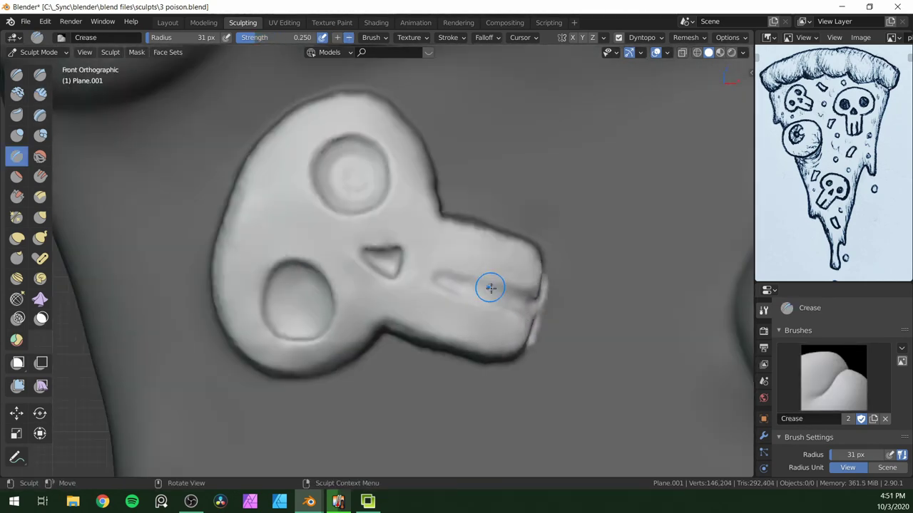
{"action": "left_click_drag", "start_coordinate": [458, 285], "coordinate": [526, 298]}
{"action": "middle_click_drag", "start_coordinate": [495, 289], "coordinate": [546, 291]}
{"action": "left_click", "coordinate": [40, 75]}
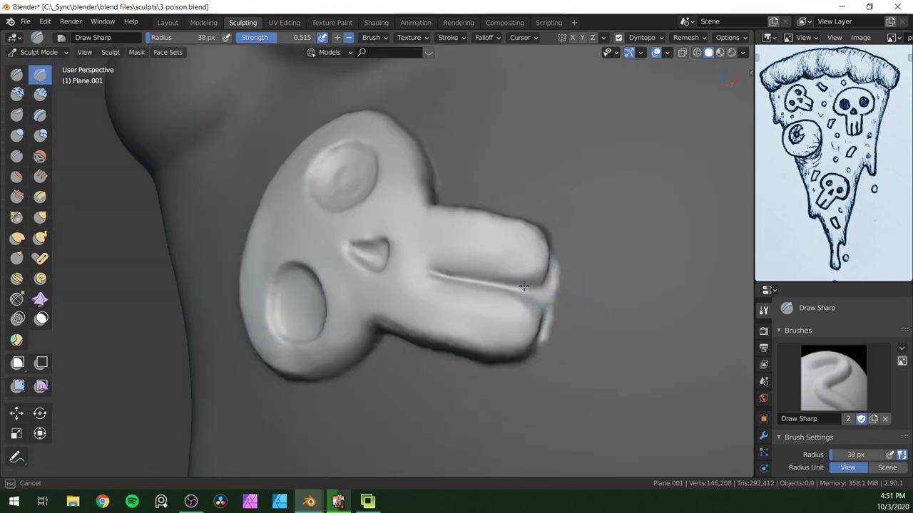
{"action": "left_click", "coordinate": [17, 75]}
{"action": "mouse_move", "coordinate": [531, 286]}
{"action": "left_mouse_down"}
{"action": "mouse_move", "coordinate": [543, 330]}
{"action": "mouse_move", "coordinate": [545, 314]}
{"action": "left_mouse_up"}
{"action": "mouse_move", "coordinate": [508, 313]}
{"action": "middle_mouse_down"}
{"action": "mouse_move", "coordinate": [539, 326]}
{"action": "mouse_move", "coordinate": [463, 314]}
{"action": "mouse_move", "coordinate": [495, 318]}
{"action": "mouse_move", "coordinate": [492, 345]}
{"action": "middle_mouse_up"}
{"action": "left_click", "coordinate": [40, 75]}
- Clear the mask from the sculpt and save the file
{"action": "left_click", "coordinate": [163, 56]}
{"action": "scroll", "coordinate": [495, 318], "scroll_direction": "down", "scroll_amount": 2}
{"action": "scroll", "coordinate": [495, 318], "scroll_direction": "up", "scroll_amount": 2}
{"action": "key", "text": "KP_1"}
{"action": "scroll", "coordinate": [507, 345], "scroll_direction": "down", "scroll_amount": 7}
{"action": "scroll", "coordinate": [435, 380], "scroll_direction": "down", "scroll_amount": 2}
{"action": "key", "text": "ctrl+s"}
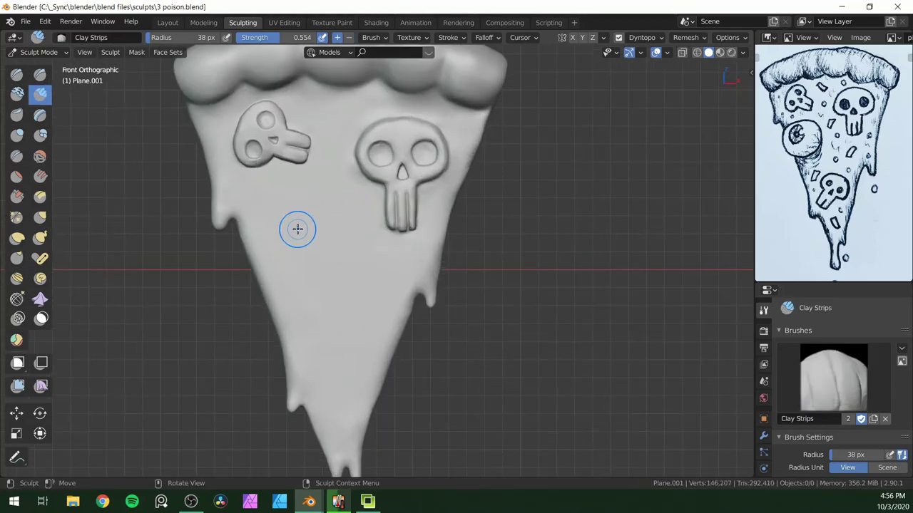
- Outline a round eyeball base below the second skull with the Clay Strips brush at a 17 px radius
{"action": "mouse_move", "coordinate": [297, 228]}
{"action": "left_mouse_down"}
{"action": "mouse_move", "coordinate": [314, 224]}
{"action": "mouse_move", "coordinate": [287, 236]}
{"action": "mouse_move", "coordinate": [327, 219]}
{"action": "left_mouse_up"}
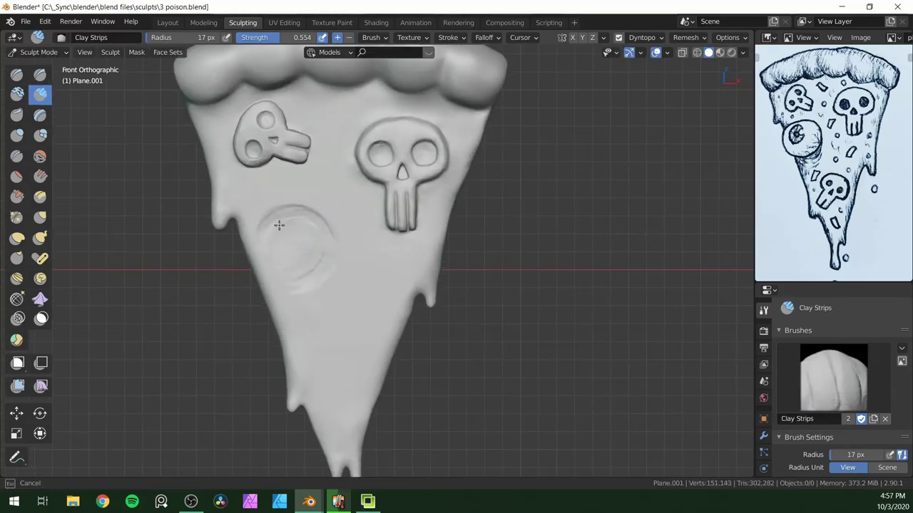
{"action": "left_click_drag", "start_coordinate": [266, 227], "coordinate": [260, 236]}
{"action": "scroll", "coordinate": [329, 292], "scroll_direction": "up", "scroll_amount": 2}
{"action": "scroll", "coordinate": [388, 364], "scroll_direction": "down", "scroll_amount": 2}
{"action": "scroll", "coordinate": [395, 373], "scroll_direction": "up", "scroll_amount": 1}
- Mask a tilted third skull, cranium and jaw, on the lower part of the slice with the Mask brush at 23 px
{"action": "key", "text": "m"}
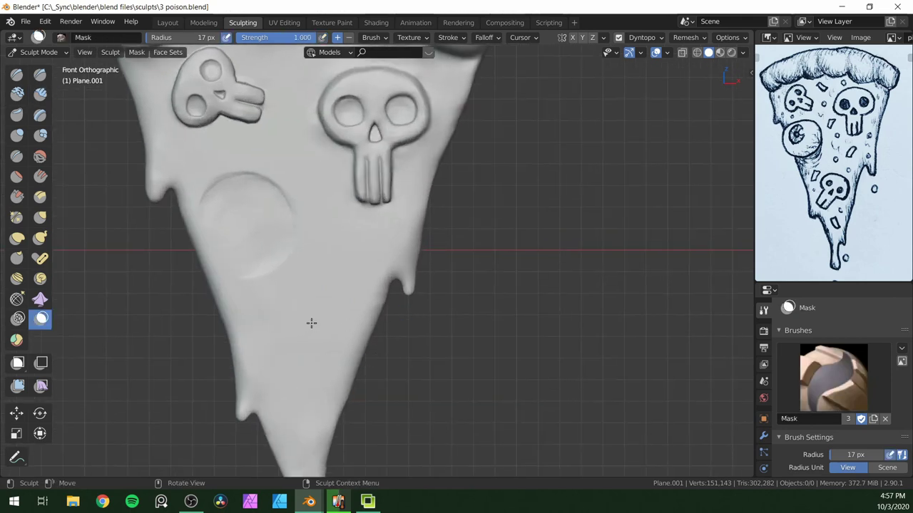
{"action": "mouse_move", "coordinate": [332, 349]}
{"action": "left_mouse_down"}
{"action": "mouse_move", "coordinate": [294, 329]}
{"action": "mouse_move", "coordinate": [335, 332]}
{"action": "mouse_move", "coordinate": [287, 306]}
{"action": "left_mouse_up"}
{"action": "key", "text": "f"}
{"action": "left_click", "coordinate": [320, 326]}
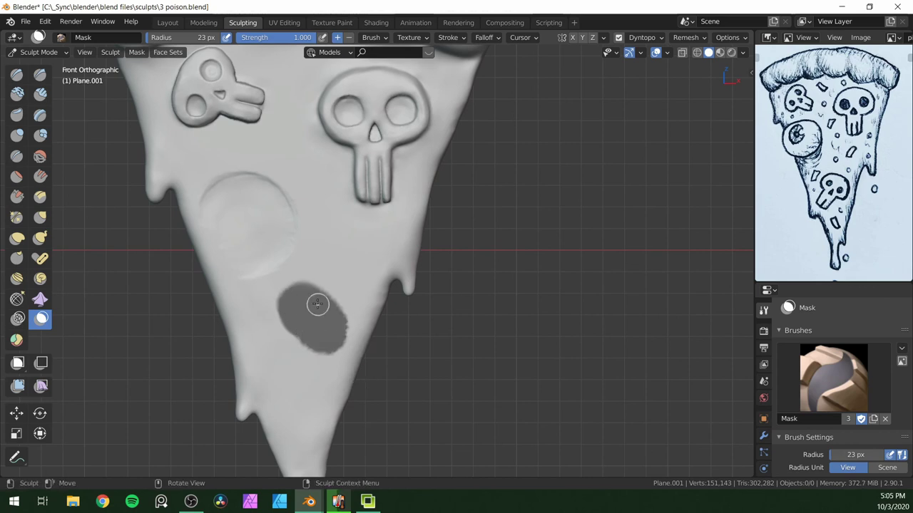
{"action": "left_click_drag", "start_coordinate": [318, 301], "coordinate": [319, 301]}
{"action": "scroll", "coordinate": [319, 301], "scroll_direction": "up", "scroll_amount": 3}
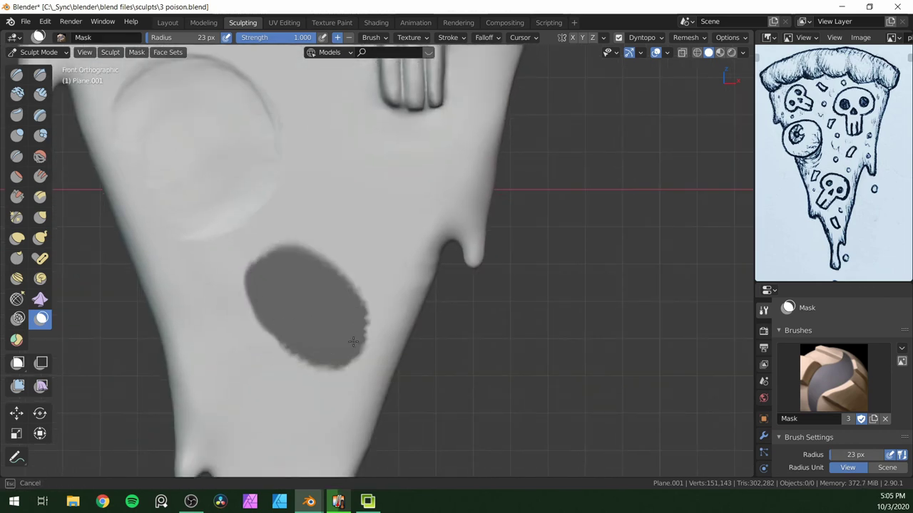
{"action": "left_click_drag", "start_coordinate": [230, 388], "coordinate": [271, 349]}
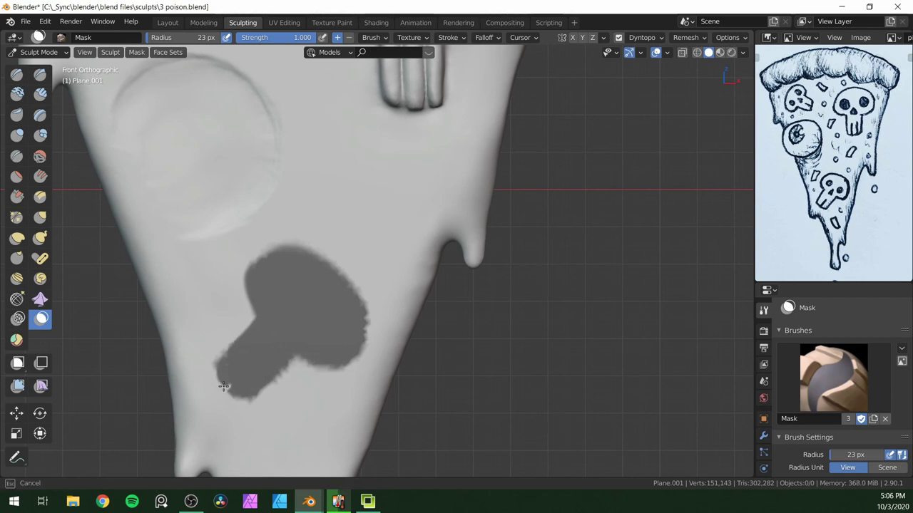
- Invert the mask and raise the third skull's cranium and jaw with the Clay Strips brush at a 54 px radius
{"action": "left_click", "coordinate": [168, 52]}
{"action": "left_click", "coordinate": [154, 66]}
{"action": "left_click", "coordinate": [40, 94]}
{"action": "left_click", "coordinate": [40, 115]}
{"action": "key", "text": "f"}
{"action": "mouse_move", "coordinate": [307, 296]}
{"action": "left_mouse_down"}
{"action": "mouse_move", "coordinate": [293, 282]}
{"action": "mouse_move", "coordinate": [260, 357]}
{"action": "left_mouse_up"}
{"action": "middle_click_drag", "start_coordinate": [371, 374], "coordinate": [430, 264]}
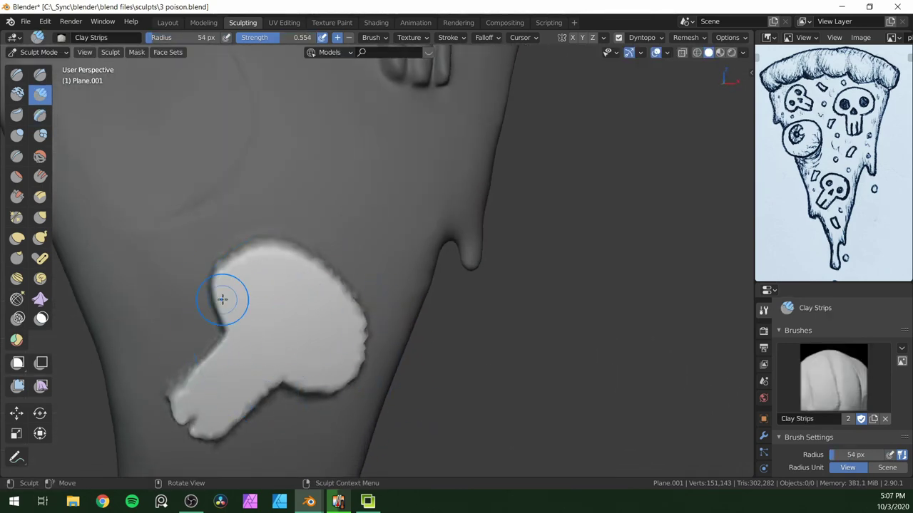
{"action": "middle_click_drag", "start_coordinate": [224, 299], "coordinate": [274, 382]}
{"action": "left_click_drag", "start_coordinate": [275, 382], "coordinate": [273, 378]}
{"action": "middle_click_drag", "start_coordinate": [301, 394], "coordinate": [311, 366]}
- Carve two round eye sockets into the third skull with the Clay Strips brush at a 25 px radius
{"action": "key", "text": "KP_1"}
{"action": "key", "text": "f"}
{"action": "left_click", "coordinate": [316, 316]}
{"action": "scroll", "coordinate": [334, 351], "scroll_direction": "up", "scroll_amount": 1}
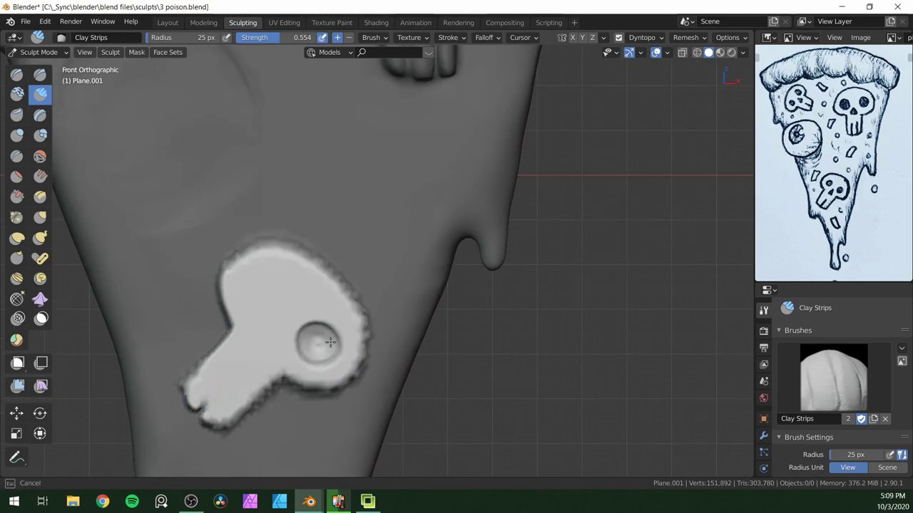
{"action": "mouse_move", "coordinate": [266, 287]}
{"action": "left_mouse_down"}
{"action": "mouse_move", "coordinate": [251, 290]}
{"action": "mouse_move", "coordinate": [271, 291]}
{"action": "left_mouse_up"}
- Carve a triangular nose hole between the third skull's eye sockets and jaw with Clay Strips and Draw Sharp at 15 px
{"action": "key", "text": "KP_Decimal"}
{"action": "mouse_move", "coordinate": [298, 350]}
{"action": "middle_mouse_down"}
{"action": "mouse_move", "coordinate": [306, 385]}
{"action": "mouse_move", "coordinate": [342, 357]}
{"action": "middle_mouse_up"}
{"action": "middle_click_drag", "start_coordinate": [404, 353], "coordinate": [379, 324], "text": "shift"}
{"action": "scroll", "coordinate": [379, 324], "scroll_direction": "up", "scroll_amount": 3}
{"action": "key", "text": "f"}
{"action": "left_click", "coordinate": [343, 289]}
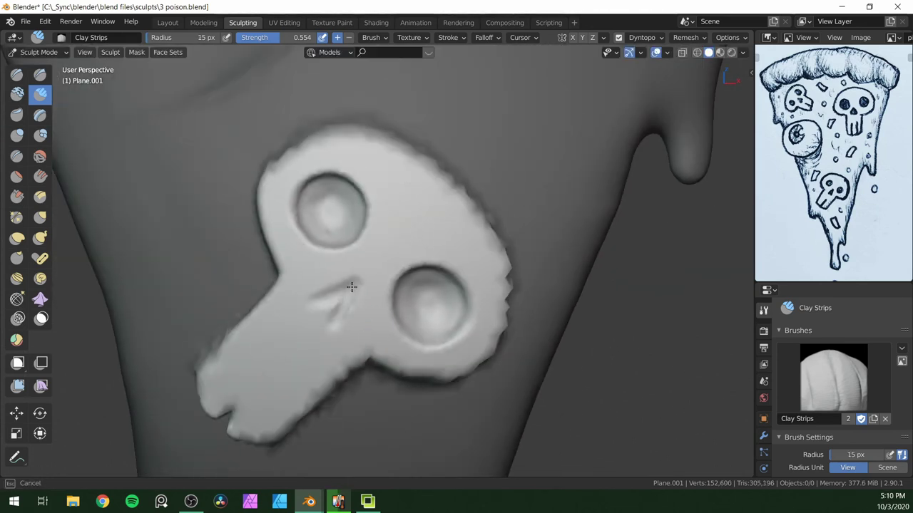
{"action": "left_click_drag", "start_coordinate": [347, 296], "coordinate": [354, 286]}
{"action": "key", "text": "d"}
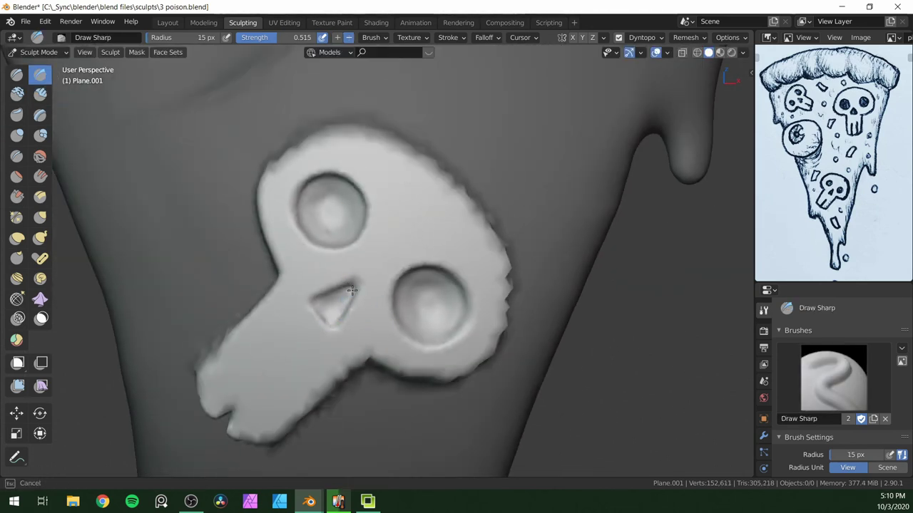
{"action": "key", "text": "c"}
{"action": "left_click_drag", "start_coordinate": [324, 315], "coordinate": [356, 301]}
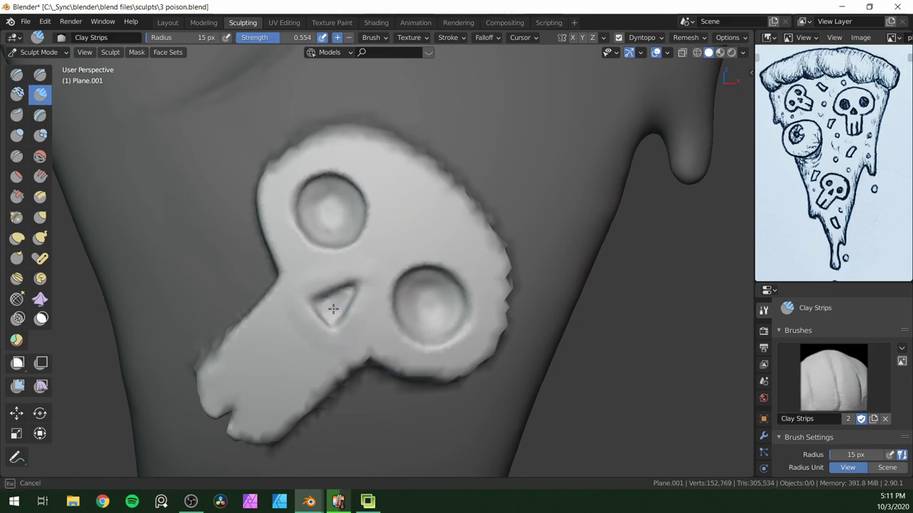
- Carve a groove along the middle of the third skull's jaw with Draw Sharp at 13 px and clear the mask
{"action": "middle_click_drag", "start_coordinate": [339, 328], "coordinate": [314, 314]}
{"action": "left_click", "coordinate": [40, 74]}
{"action": "key", "text": "KP_1"}
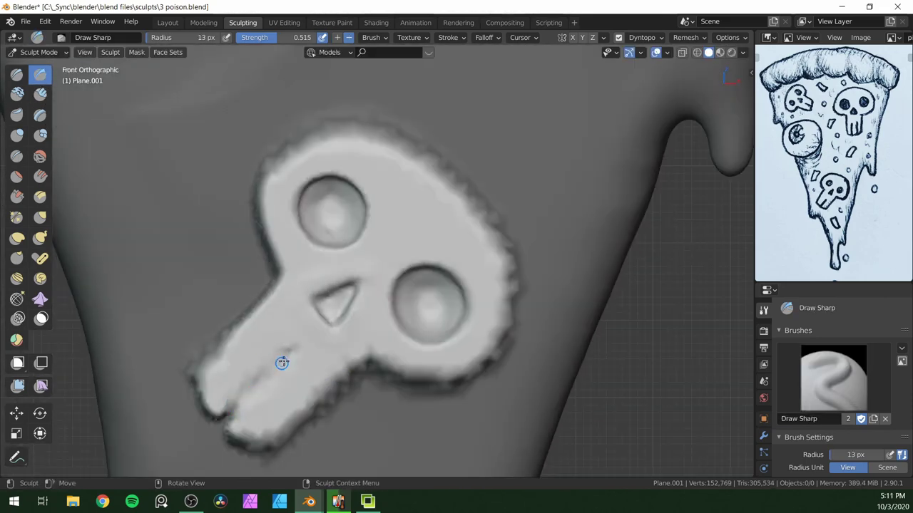
{"action": "middle_click_drag", "start_coordinate": [269, 378], "coordinate": [362, 295]}
{"action": "key", "text": "c"}
{"action": "left_click_drag", "start_coordinate": [362, 291], "coordinate": [338, 302]}
{"action": "middle_click_drag", "start_coordinate": [338, 302], "coordinate": [318, 312]}
{"action": "left_click_drag", "start_coordinate": [382, 256], "coordinate": [389, 251]}
{"action": "key", "text": "alt+m"}
{"action": "key", "text": "shift+c"}
{"action": "mouse_move", "coordinate": [399, 257]}
{"action": "middle_mouse_down"}
{"action": "mouse_move", "coordinate": [318, 316]}
{"action": "mouse_move", "coordinate": [325, 311]}
{"action": "middle_mouse_up"}
{"action": "left_click_drag", "start_coordinate": [320, 312], "coordinate": [369, 267]}
- Fill in the jagged side walls of the third skull's jaw and cranium with the Clay Strips brush at a 26 px radius
{"action": "key", "text": "c"}
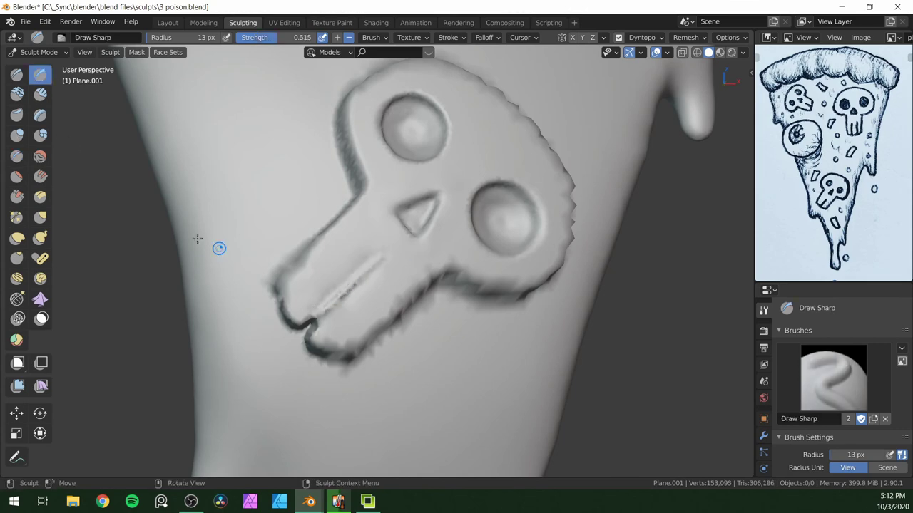
{"action": "mouse_move", "coordinate": [369, 268]}
{"action": "middle_mouse_down"}
{"action": "mouse_move", "coordinate": [332, 306]}
{"action": "mouse_move", "coordinate": [373, 261]}
{"action": "mouse_move", "coordinate": [318, 321]}
{"action": "mouse_move", "coordinate": [433, 306]}
{"action": "middle_mouse_up"}
{"action": "key", "text": "f"}
{"action": "left_click", "coordinate": [318, 348]}
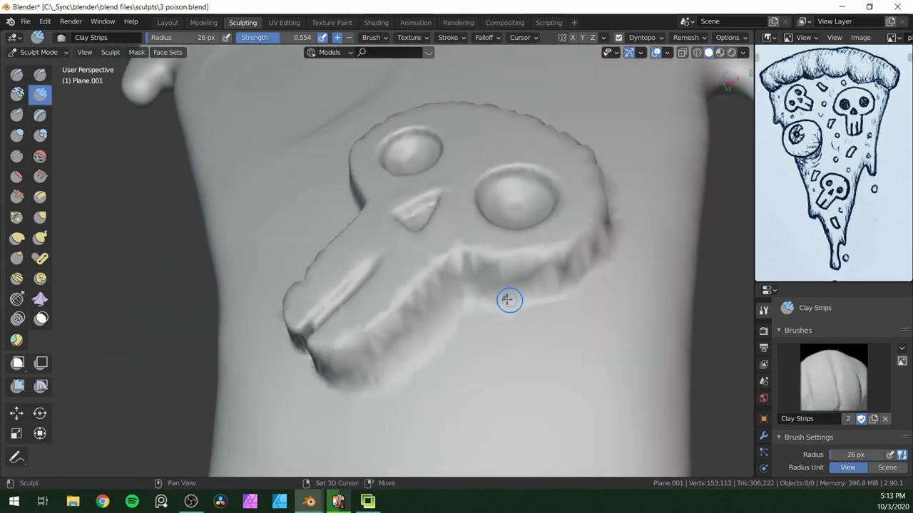
{"action": "mouse_move", "coordinate": [531, 264]}
{"action": "middle_mouse_down"}
{"action": "mouse_move", "coordinate": [420, 290]}
{"action": "mouse_move", "coordinate": [520, 269]}
{"action": "mouse_move", "coordinate": [545, 228]}
{"action": "mouse_move", "coordinate": [551, 262]}
{"action": "mouse_move", "coordinate": [597, 227]}
{"action": "middle_mouse_up"}
{"action": "key", "text": "f"}
{"action": "left_click", "coordinate": [559, 228]}
- Even out the third skull's outer rim with Clay Strips at 0.709 strength and a 21 px radius
{"action": "key", "text": "shift+f"}
{"action": "left_click", "coordinate": [632, 272]}
{"action": "mouse_move", "coordinate": [346, 343]}
{"action": "middle_mouse_down"}
{"action": "mouse_move", "coordinate": [485, 243]}
{"action": "mouse_move", "coordinate": [428, 250]}
{"action": "mouse_move", "coordinate": [495, 238]}
{"action": "mouse_move", "coordinate": [358, 200]}
{"action": "mouse_move", "coordinate": [334, 269]}
{"action": "mouse_move", "coordinate": [392, 332]}
{"action": "mouse_move", "coordinate": [309, 259]}
{"action": "mouse_move", "coordinate": [333, 254]}
{"action": "mouse_move", "coordinate": [328, 306]}
{"action": "mouse_move", "coordinate": [418, 275]}
{"action": "mouse_move", "coordinate": [374, 329]}
{"action": "middle_mouse_up"}
{"action": "scroll", "coordinate": [485, 242], "scroll_direction": "down", "scroll_amount": 5}
{"action": "key", "text": "f"}
{"action": "left_click", "coordinate": [495, 238]}
{"action": "middle_click_drag", "start_coordinate": [440, 276], "coordinate": [526, 218]}
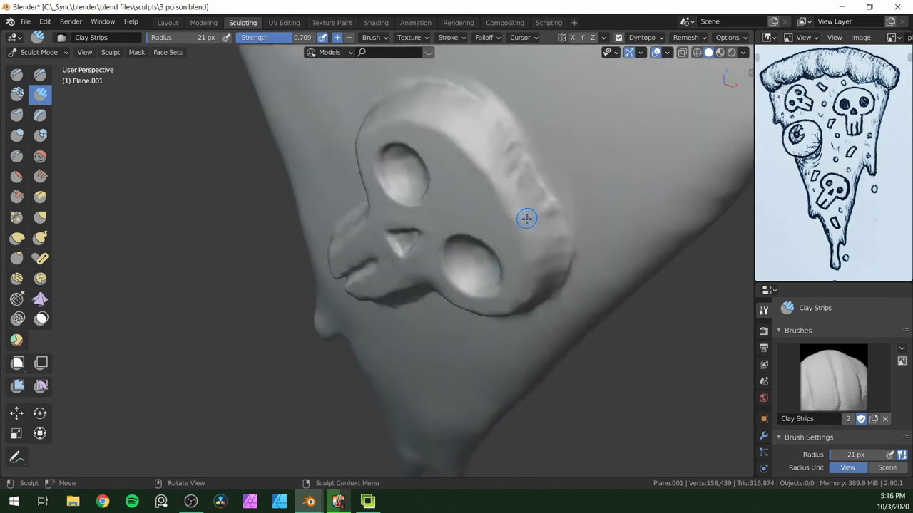
- Crease the outline around the third skull's cranium and jaw with the Crease brush at a 60 px radius
{"action": "left_click", "coordinate": [16, 157]}
{"action": "key", "text": "f"}
{"action": "left_click", "coordinate": [471, 171]}
{"action": "mouse_move", "coordinate": [470, 171]}
{"action": "middle_mouse_down"}
{"action": "mouse_move", "coordinate": [540, 155]}
{"action": "mouse_move", "coordinate": [450, 112]}
{"action": "mouse_move", "coordinate": [533, 179]}
{"action": "middle_mouse_up"}
{"action": "key", "text": "KP_1"}
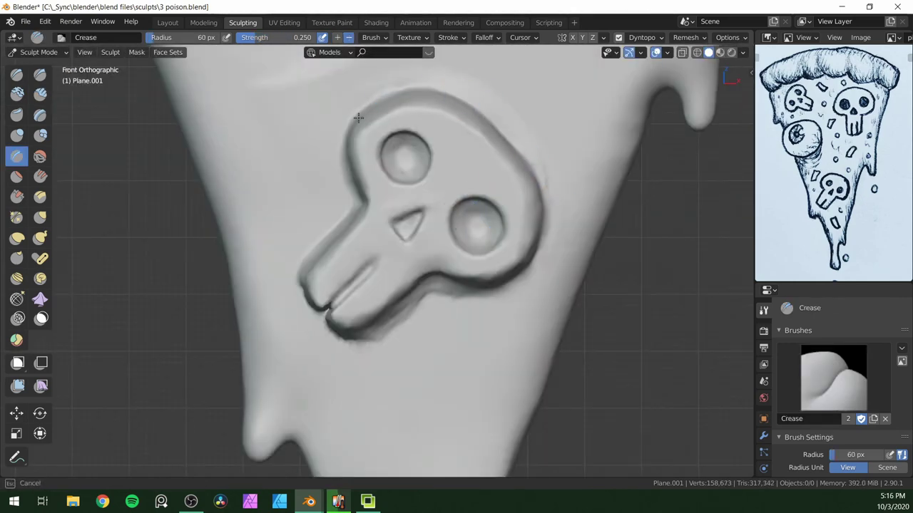
{"action": "mouse_move", "coordinate": [369, 110]}
{"action": "middle_mouse_down"}
{"action": "mouse_move", "coordinate": [307, 321]}
{"action": "mouse_move", "coordinate": [356, 383]}
{"action": "middle_mouse_up"}
{"action": "scroll", "coordinate": [357, 383], "scroll_direction": "up", "scroll_amount": 2}
{"action": "key", "text": "KP_1"}
{"action": "mouse_move", "coordinate": [328, 365]}
{"action": "left_mouse_down"}
{"action": "mouse_move", "coordinate": [457, 281]}
{"action": "mouse_move", "coordinate": [405, 328]}
{"action": "left_mouse_up"}
{"action": "middle_click_drag", "start_coordinate": [430, 357], "coordinate": [338, 373]}
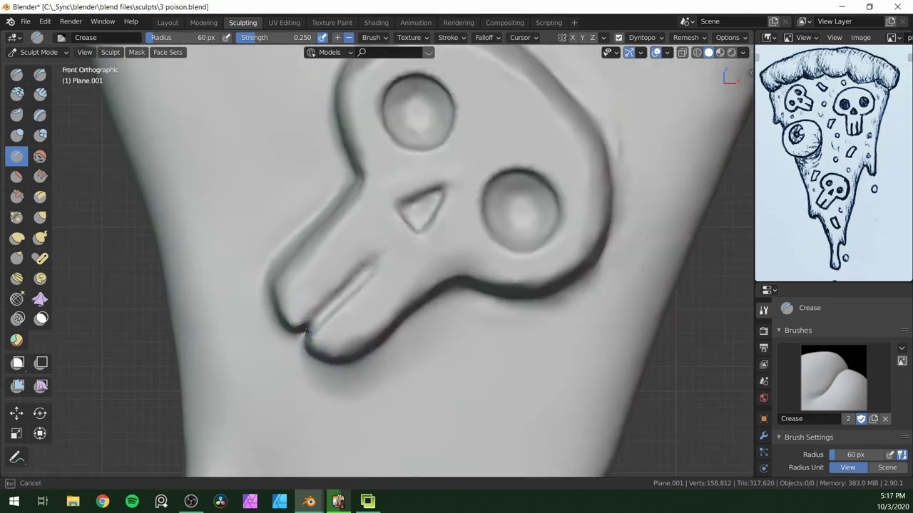
- Sharpen the third skull's central jaw groove and the crease along the side of its jaw
{"action": "middle_click_drag", "start_coordinate": [324, 333], "coordinate": [362, 310]}
{"action": "scroll", "coordinate": [362, 311], "scroll_direction": "up", "scroll_amount": 1}
{"action": "key", "text": "KP_1"}
{"action": "left_click_drag", "start_coordinate": [260, 291], "coordinate": [296, 219]}
{"action": "mouse_move", "coordinate": [201, 258]}
{"action": "middle_mouse_down"}
{"action": "mouse_move", "coordinate": [274, 256]}
{"action": "mouse_move", "coordinate": [281, 322]}
{"action": "mouse_move", "coordinate": [364, 328]}
{"action": "mouse_move", "coordinate": [365, 360]}
{"action": "middle_mouse_up"}
{"action": "scroll", "coordinate": [365, 361], "scroll_direction": "up", "scroll_amount": 1}
{"action": "middle_click_drag", "start_coordinate": [329, 318], "coordinate": [401, 69]}
- Build up and smooth the surface around the third skull's jaw and cheek with Clay Strips at a 35 px radius
{"action": "key", "text": "c"}
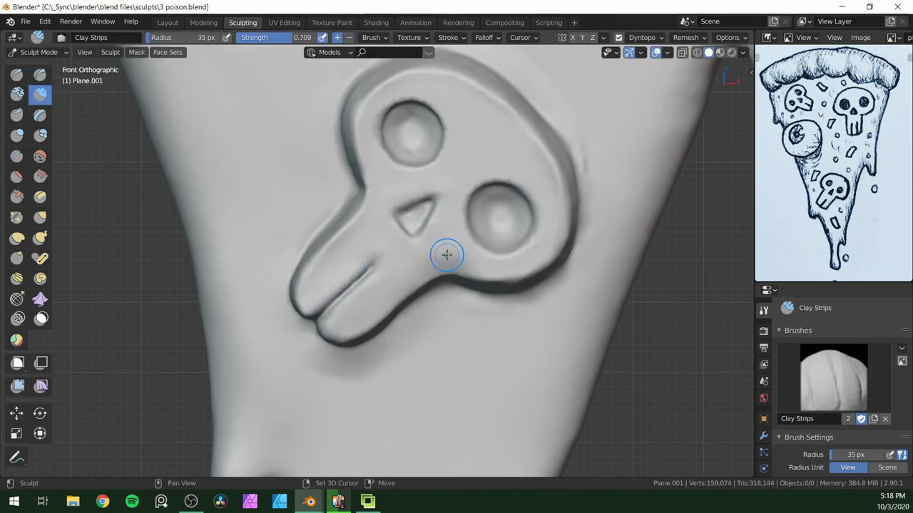
{"action": "middle_click_drag", "start_coordinate": [374, 251], "coordinate": [385, 306]}
{"action": "left_click_drag", "start_coordinate": [349, 340], "coordinate": [359, 343]}
{"action": "scroll", "coordinate": [390, 362], "scroll_direction": "up", "scroll_amount": 2}
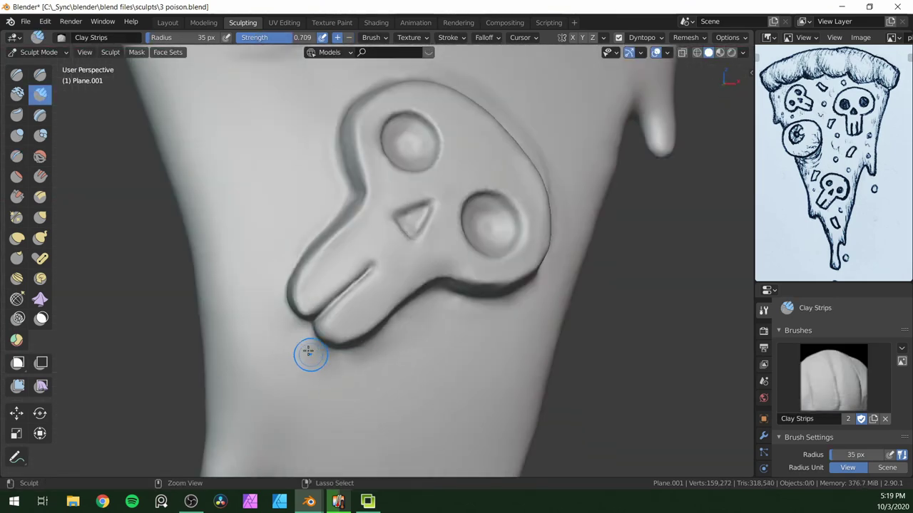
{"action": "middle_click_drag", "start_coordinate": [420, 337], "coordinate": [429, 228], "text": "ctrl"}
{"action": "left_click_drag", "start_coordinate": [442, 193], "coordinate": [452, 242], "text": "shift"}
{"action": "mouse_move", "coordinate": [453, 249]}
{"action": "middle_mouse_down"}
{"action": "mouse_move", "coordinate": [456, 304]}
{"action": "mouse_move", "coordinate": [393, 350]}
{"action": "mouse_move", "coordinate": [389, 399]}
{"action": "mouse_move", "coordinate": [354, 315]}
{"action": "mouse_move", "coordinate": [261, 299]}
{"action": "mouse_move", "coordinate": [285, 300]}
{"action": "mouse_move", "coordinate": [247, 267]}
{"action": "mouse_move", "coordinate": [264, 389]}
{"action": "middle_mouse_up"}
- Deepen the notch between the two jaw ends of the third skull with the Crease brush at 38 px
{"action": "key", "text": "shift+c"}
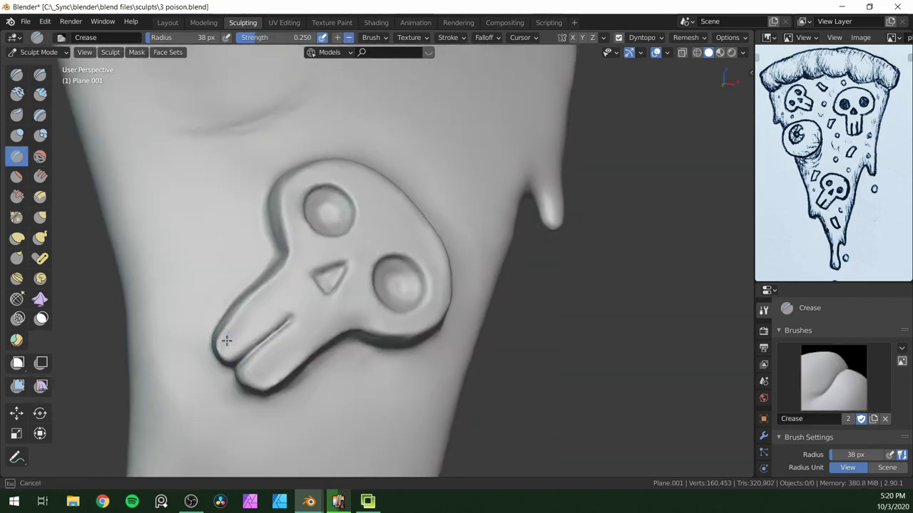
{"action": "key", "text": "KP_1"}
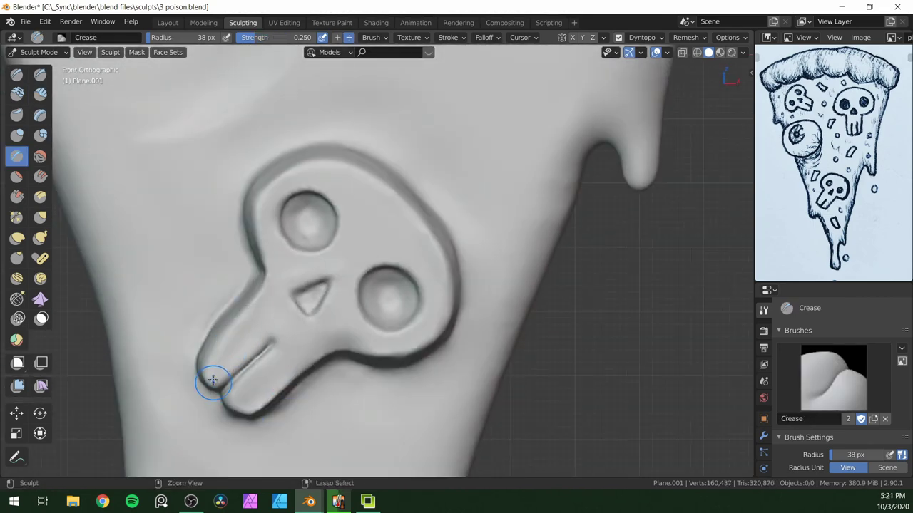
{"action": "left_click_drag", "start_coordinate": [231, 397], "coordinate": [224, 387]}
{"action": "mouse_move", "coordinate": [242, 385]}
{"action": "middle_mouse_down"}
{"action": "mouse_move", "coordinate": [393, 364]}
{"action": "mouse_move", "coordinate": [359, 324]}
{"action": "mouse_move", "coordinate": [399, 285]}
{"action": "middle_mouse_up"}
{"action": "scroll", "coordinate": [358, 323], "scroll_direction": "down", "scroll_amount": 4}
{"action": "scroll", "coordinate": [351, 277], "scroll_direction": "up", "scroll_amount": 3}
{"action": "key", "text": "c"}
{"action": "mouse_move", "coordinate": [335, 298]}
{"action": "middle_mouse_down"}
{"action": "mouse_move", "coordinate": [309, 292]}
{"action": "mouse_move", "coordinate": [267, 379]}
{"action": "mouse_move", "coordinate": [144, 163]}
{"action": "mouse_move", "coordinate": [285, 265]}
{"action": "mouse_move", "coordinate": [261, 309]}
{"action": "mouse_move", "coordinate": [62, 130]}
{"action": "mouse_move", "coordinate": [303, 385]}
{"action": "middle_mouse_up"}
{"action": "key", "text": "shift+c"}
{"action": "key", "text": "c"}
{"action": "key", "text": "shift+c"}
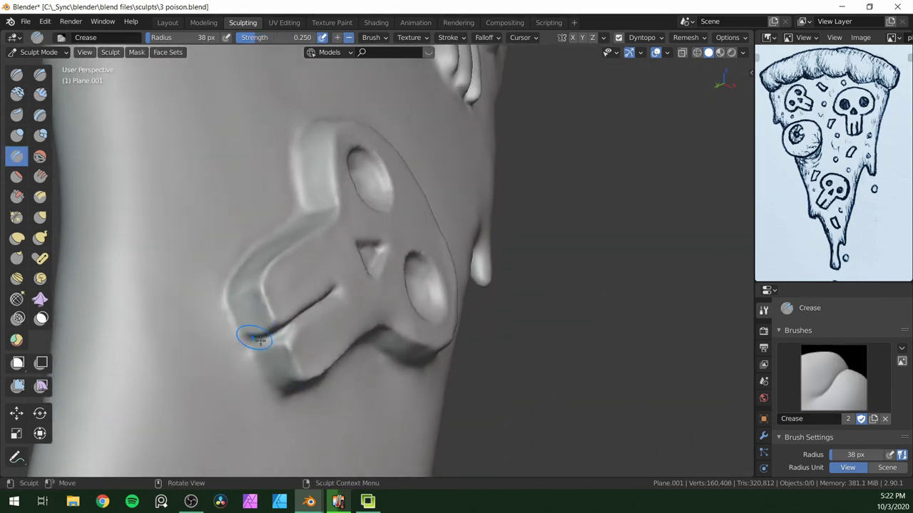
{"action": "mouse_move", "coordinate": [257, 362]}
{"action": "middle_mouse_down"}
{"action": "mouse_move", "coordinate": [236, 373]}
{"action": "mouse_move", "coordinate": [241, 325]}
{"action": "mouse_move", "coordinate": [306, 350]}
{"action": "mouse_move", "coordinate": [354, 313]}
{"action": "mouse_move", "coordinate": [376, 346]}
{"action": "middle_mouse_up"}
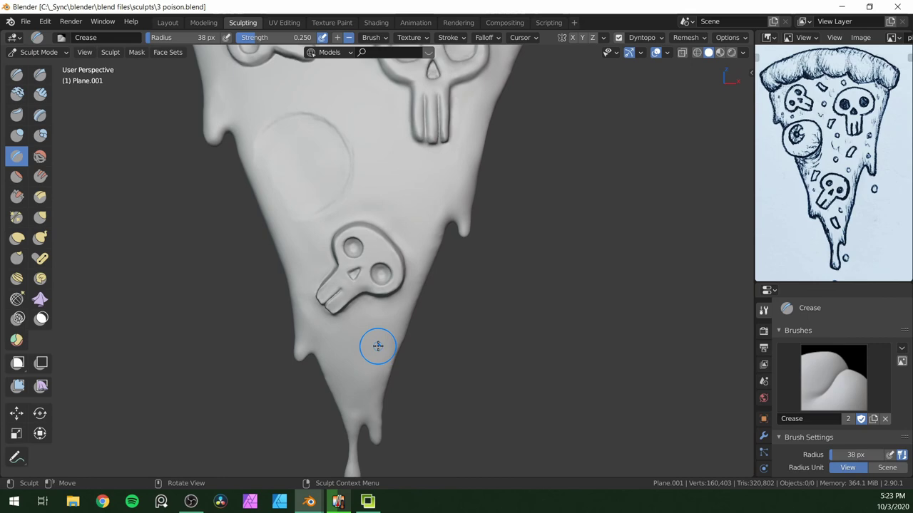
- Try to raise a small tilted rectangular chunk between the two upper skulls with Clay Strips at a 16 px radius
{"action": "scroll", "coordinate": [378, 346], "scroll_direction": "down", "scroll_amount": 2}
{"action": "middle_click_drag", "start_coordinate": [400, 227], "coordinate": [406, 276], "text": "shift"}
{"action": "key", "text": "c"}
{"action": "scroll", "coordinate": [400, 207], "scroll_direction": "up", "scroll_amount": 2}
{"action": "middle_click_drag", "start_coordinate": [351, 84], "coordinate": [352, 163], "text": "shift"}
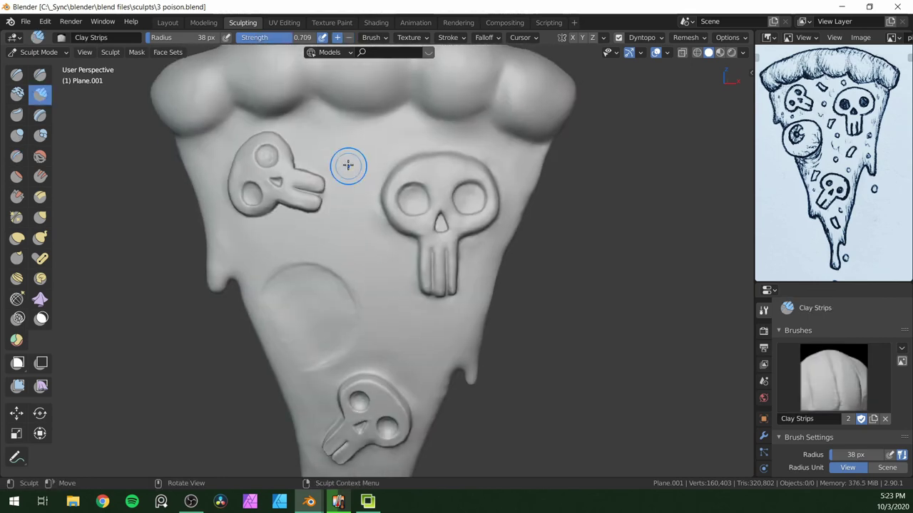
{"action": "key", "text": "f"}
{"action": "left_click", "coordinate": [342, 163]}
{"action": "key", "text": "KP_1"}
{"action": "left_click_drag", "start_coordinate": [348, 155], "coordinate": [365, 171]}
{"action": "scroll", "coordinate": [353, 167], "scroll_direction": "up", "scroll_amount": 4}
{"action": "middle_click_drag", "start_coordinate": [350, 167], "coordinate": [374, 251], "text": "shift"}
{"action": "middle_click_drag", "start_coordinate": [355, 183], "coordinate": [376, 177]}
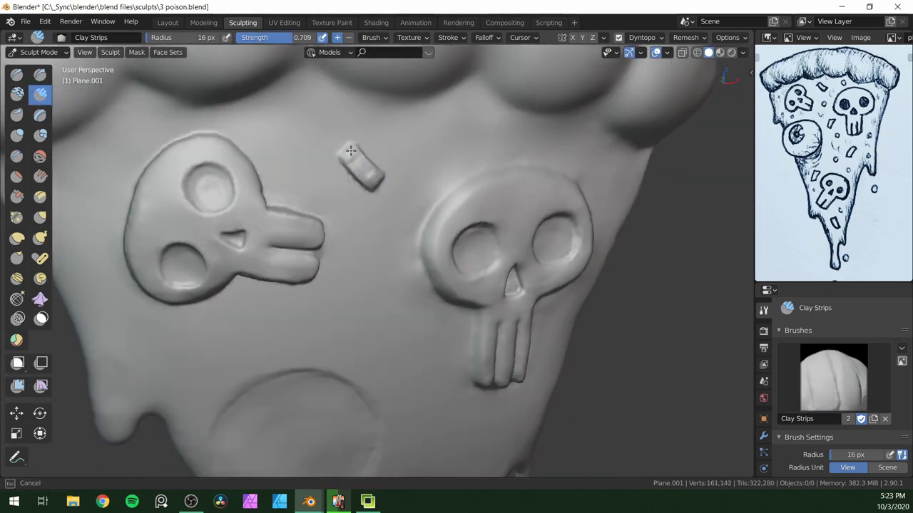
{"action": "left_click_drag", "start_coordinate": [349, 155], "coordinate": [371, 179]}
{"action": "middle_click_drag", "start_coordinate": [380, 180], "coordinate": [371, 183]}
- Add faint wrinkles to the cheese between the upper skulls and the eyeball spot with the Cloth brush at 26 px
{"action": "scroll", "coordinate": [363, 168], "scroll_direction": "down", "scroll_amount": 5}
{"action": "scroll", "coordinate": [469, 348], "scroll_direction": "up", "scroll_amount": 3}
{"action": "key", "text": "KP_1"}
{"action": "key", "text": "c"}
{"action": "left_click_drag", "start_coordinate": [363, 298], "coordinate": [364, 269]}
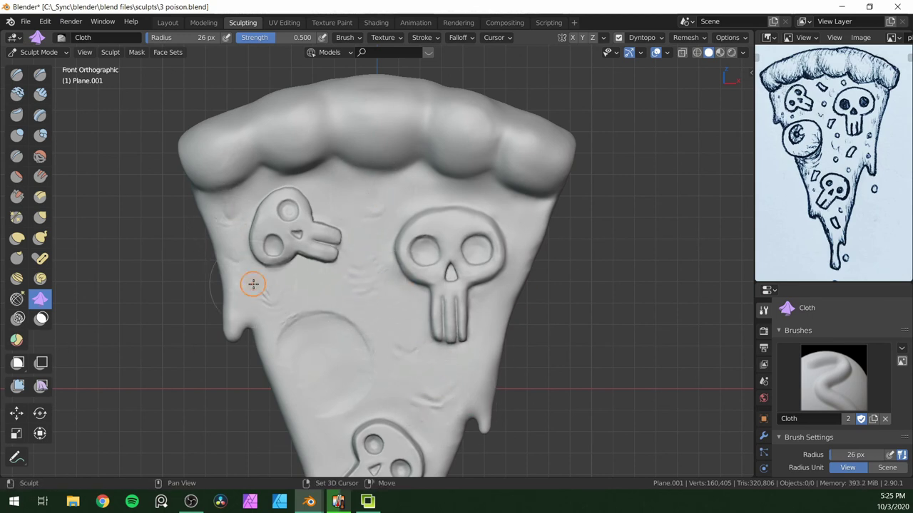
{"action": "left_click_drag", "start_coordinate": [330, 291], "coordinate": [296, 305]}
{"action": "scroll", "coordinate": [455, 355], "scroll_direction": "down", "scroll_amount": 4}
{"action": "scroll", "coordinate": [455, 355], "scroll_direction": "up", "scroll_amount": 2}
{"action": "left_click_drag", "start_coordinate": [321, 235], "coordinate": [334, 255]}
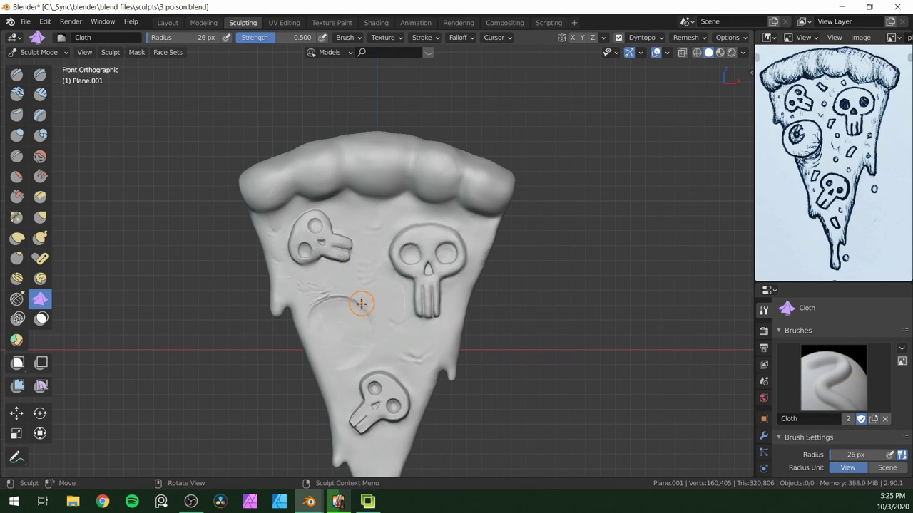
{"action": "scroll", "coordinate": [363, 256], "scroll_direction": "up", "scroll_amount": 2}
- Raise a tilted rectangular chunk between the two upper skulls with Clay Strips at 39 px and sharpen its edges with Draw Sharp
{"action": "left_click", "coordinate": [41, 96]}
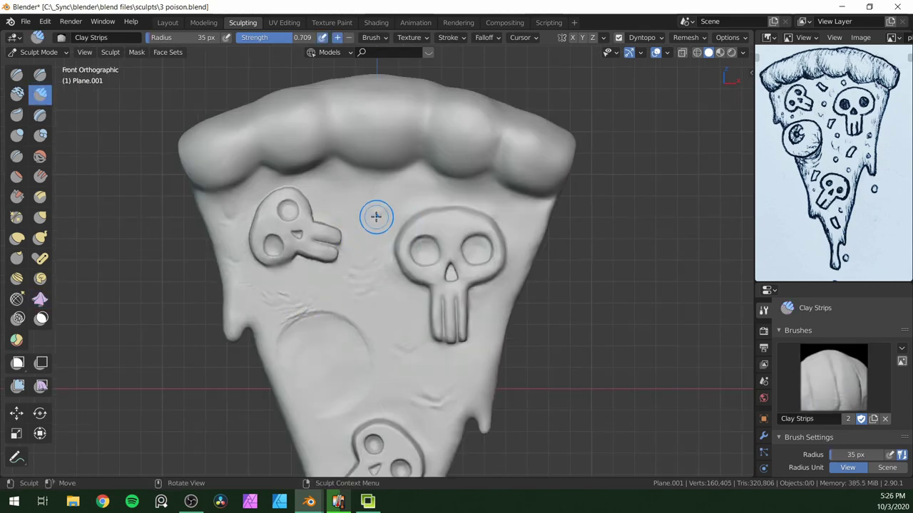
{"action": "scroll", "coordinate": [401, 215], "scroll_direction": "up", "scroll_amount": 5}
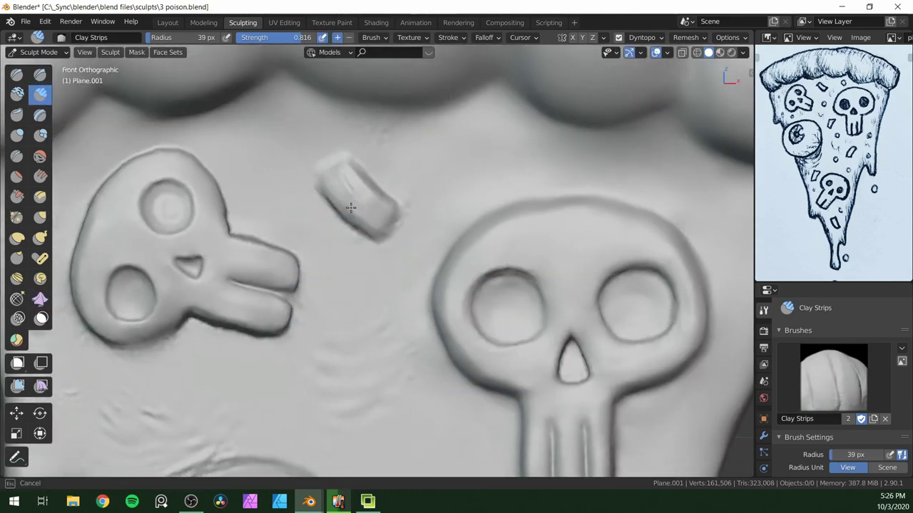
{"action": "mouse_move", "coordinate": [383, 206]}
{"action": "middle_mouse_down"}
{"action": "mouse_move", "coordinate": [402, 218]}
{"action": "mouse_move", "coordinate": [378, 236]}
{"action": "mouse_move", "coordinate": [306, 204]}
{"action": "middle_mouse_up"}
{"action": "left_click", "coordinate": [39, 74]}
{"action": "mouse_move", "coordinate": [391, 215]}
{"action": "middle_mouse_down"}
{"action": "mouse_move", "coordinate": [418, 176]}
{"action": "mouse_move", "coordinate": [364, 229]}
{"action": "mouse_move", "coordinate": [432, 283]}
{"action": "mouse_move", "coordinate": [444, 275]}
{"action": "mouse_move", "coordinate": [432, 267]}
{"action": "middle_mouse_up"}
- Build up a second tilted rectangular chunk beside the large skull's jaw with the Clay Strips brush
{"action": "left_click", "coordinate": [40, 94]}
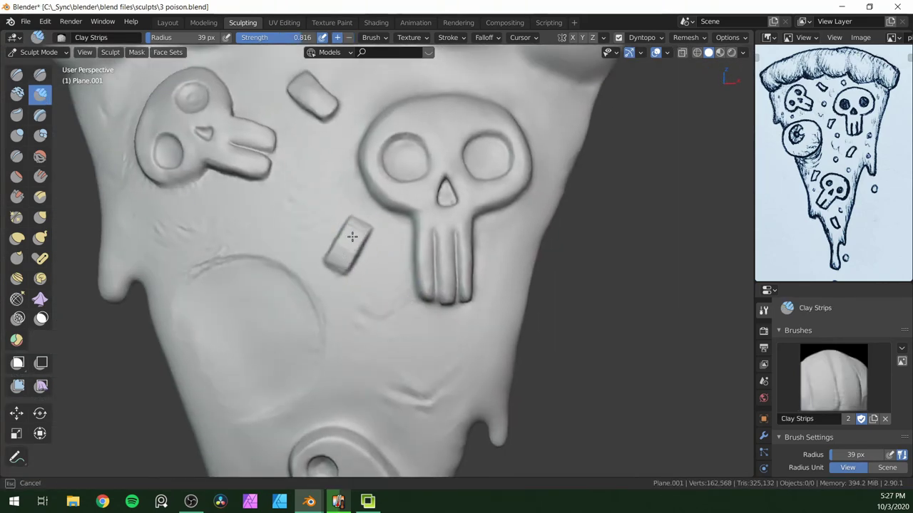
{"action": "key", "text": "f"}
{"action": "left_click", "coordinate": [341, 254]}
{"action": "left_click_drag", "start_coordinate": [358, 236], "coordinate": [352, 249]}
{"action": "middle_click_drag", "start_coordinate": [356, 251], "coordinate": [421, 265]}
{"action": "scroll", "coordinate": [390, 258], "scroll_direction": "up", "scroll_amount": 2}
{"action": "left_click_drag", "start_coordinate": [384, 248], "coordinate": [371, 272]}
{"action": "mouse_move", "coordinate": [371, 264]}
{"action": "middle_mouse_down"}
{"action": "mouse_move", "coordinate": [414, 251]}
{"action": "mouse_move", "coordinate": [380, 247]}
{"action": "mouse_move", "coordinate": [397, 250]}
{"action": "middle_mouse_up"}
{"action": "left_click_drag", "start_coordinate": [385, 249], "coordinate": [373, 286]}
{"action": "mouse_move", "coordinate": [365, 251]}
{"action": "middle_mouse_down"}
{"action": "mouse_move", "coordinate": [332, 275]}
{"action": "mouse_move", "coordinate": [344, 272]}
{"action": "middle_mouse_up"}
{"action": "left_click_drag", "start_coordinate": [350, 270], "coordinate": [364, 246]}
- Sharpen the edges and outline of the chunk beside the large skull's jaw with Draw Sharp at a 34 px radius
{"action": "key", "text": "d"}
{"action": "mouse_move", "coordinate": [365, 246]}
{"action": "middle_mouse_down"}
{"action": "mouse_move", "coordinate": [360, 220]}
{"action": "mouse_move", "coordinate": [412, 241]}
{"action": "middle_mouse_up"}
{"action": "left_click_drag", "start_coordinate": [409, 243], "coordinate": [395, 282]}
{"action": "key", "text": "f"}
{"action": "left_click", "coordinate": [372, 269]}
{"action": "middle_click_drag", "start_coordinate": [401, 271], "coordinate": [336, 275]}
{"action": "left_click_drag", "start_coordinate": [314, 284], "coordinate": [355, 220]}
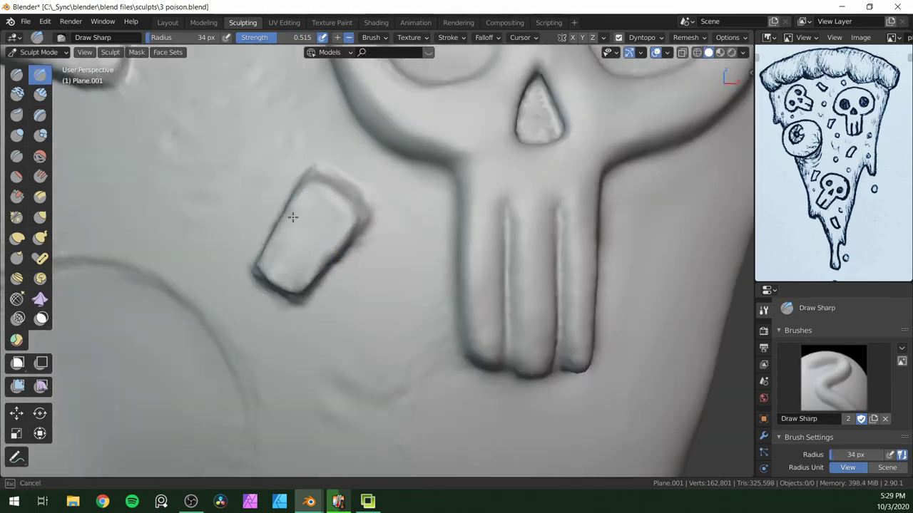
{"action": "scroll", "coordinate": [276, 261], "scroll_direction": "down", "scroll_amount": 1}
{"action": "key", "text": "shift+c"}
{"action": "middle_click_drag", "start_coordinate": [321, 236], "coordinate": [378, 196]}
{"action": "key", "text": "KP_1"}
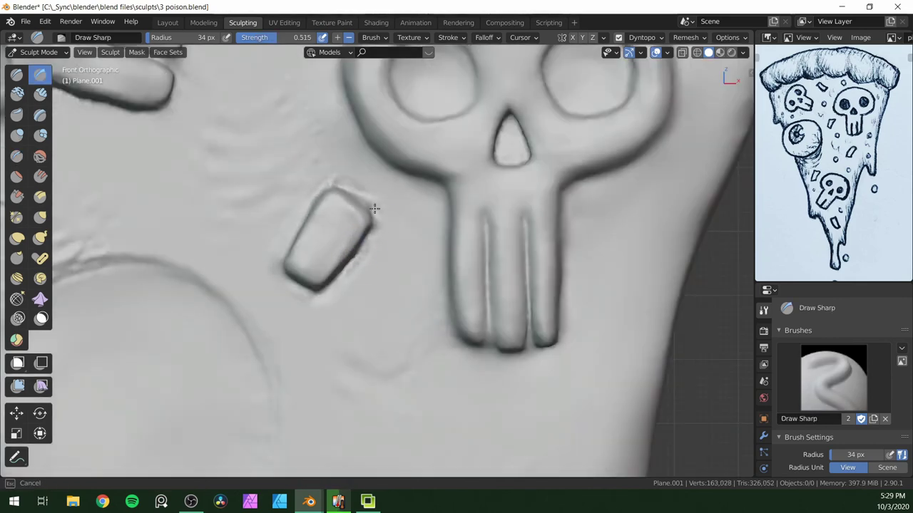
{"action": "middle_click_drag", "start_coordinate": [377, 241], "coordinate": [400, 274]}
{"action": "scroll", "coordinate": [417, 314], "scroll_direction": "down", "scroll_amount": 6}
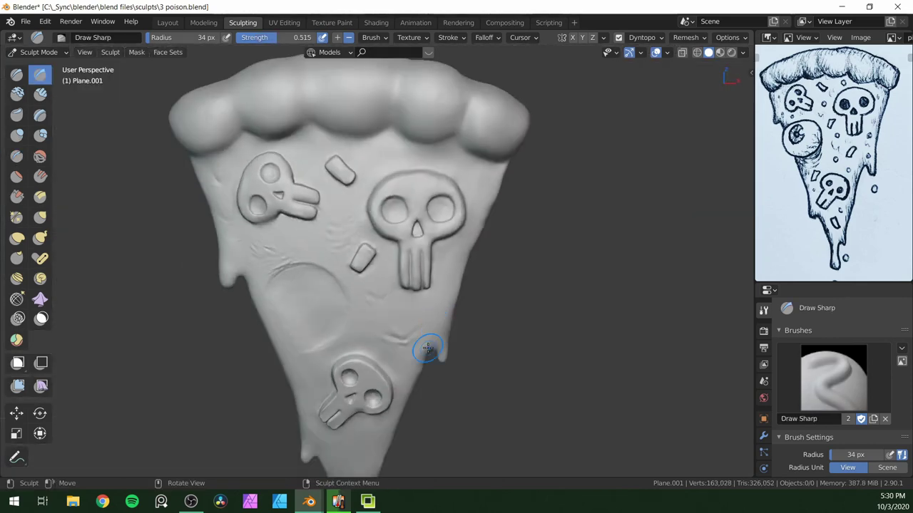
- Raise a third tilted rectangular chunk below the large skull's jaw with Clay Strips, refining it at an 11 px radius
{"action": "scroll", "coordinate": [427, 348], "scroll_direction": "up", "scroll_amount": 2}
{"action": "middle_click_drag", "start_coordinate": [426, 335], "coordinate": [419, 261], "text": "shift"}
{"action": "key", "text": "c"}
{"action": "left_click_drag", "start_coordinate": [385, 257], "coordinate": [388, 259]}
{"action": "key", "text": "f"}
{"action": "left_click", "coordinate": [399, 260]}
{"action": "middle_click_drag", "start_coordinate": [399, 260], "coordinate": [416, 265]}
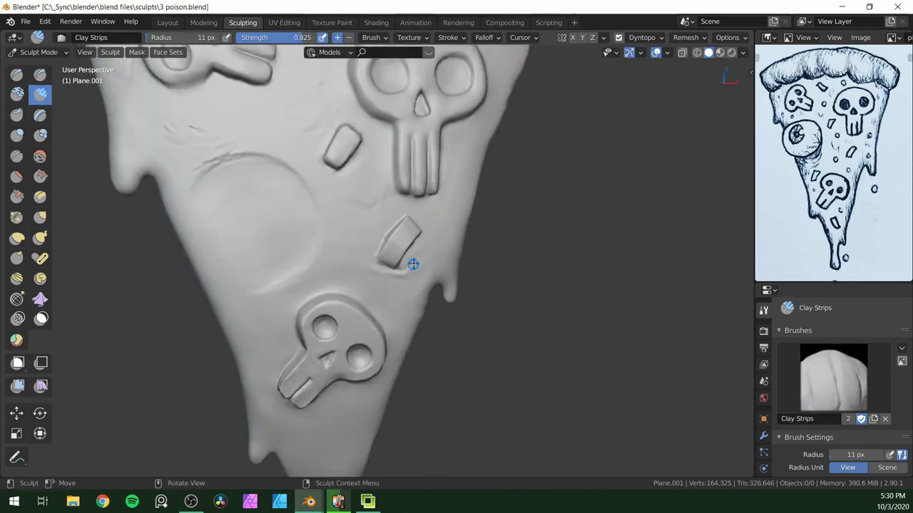
{"action": "scroll", "coordinate": [410, 260], "scroll_direction": "up", "scroll_amount": 1}
{"action": "left_click_drag", "start_coordinate": [389, 237], "coordinate": [379, 251]}
{"action": "scroll", "coordinate": [392, 259], "scroll_direction": "up", "scroll_amount": 2}
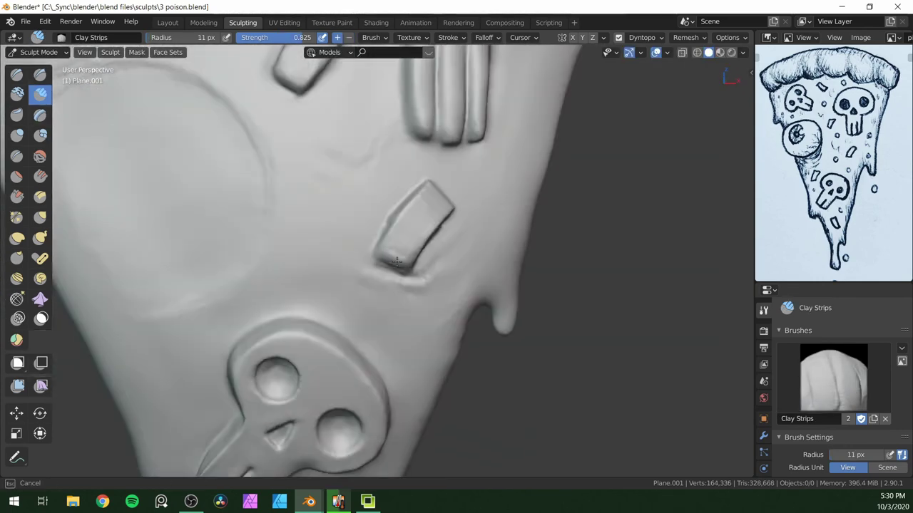
- Sharpen the edges of the chunk below the large skull's jaw with the Draw Sharp and Crease brushes
{"action": "mouse_move", "coordinate": [415, 249]}
{"action": "middle_mouse_down"}
{"action": "mouse_move", "coordinate": [418, 212]}
{"action": "mouse_move", "coordinate": [463, 182]}
{"action": "mouse_move", "coordinate": [485, 143]}
{"action": "middle_mouse_up"}
{"action": "left_click", "coordinate": [40, 74]}
{"action": "scroll", "coordinate": [428, 207], "scroll_direction": "up", "scroll_amount": 2}
{"action": "left_click_drag", "start_coordinate": [369, 232], "coordinate": [436, 255]}
{"action": "middle_click_drag", "start_coordinate": [436, 256], "coordinate": [441, 278]}
{"action": "mouse_move", "coordinate": [374, 248]}
{"action": "left_mouse_down"}
{"action": "mouse_move", "coordinate": [447, 266]}
{"action": "mouse_move", "coordinate": [452, 133]}
{"action": "left_mouse_up"}
{"action": "mouse_move", "coordinate": [452, 133]}
{"action": "middle_mouse_down"}
{"action": "mouse_move", "coordinate": [475, 174]}
{"action": "mouse_move", "coordinate": [450, 269]}
{"action": "mouse_move", "coordinate": [415, 216]}
{"action": "mouse_move", "coordinate": [481, 287]}
{"action": "mouse_move", "coordinate": [400, 246]}
{"action": "middle_mouse_up"}
{"action": "key", "text": "shift+c"}
{"action": "left_click_drag", "start_coordinate": [388, 249], "coordinate": [407, 219]}
{"action": "middle_click_drag", "start_coordinate": [421, 214], "coordinate": [367, 242]}
{"action": "left_click_drag", "start_coordinate": [365, 265], "coordinate": [407, 184]}
{"action": "middle_click_drag", "start_coordinate": [407, 184], "coordinate": [411, 264]}
{"action": "scroll", "coordinate": [371, 330], "scroll_direction": "down", "scroll_amount": 6}
- Raise a fourth, upright rectangular chunk between the slice's edge and the third skull with Clay Strips, refining it at 23 px
{"action": "key", "text": "c"}
{"action": "scroll", "coordinate": [287, 228], "scroll_direction": "up", "scroll_amount": 3}
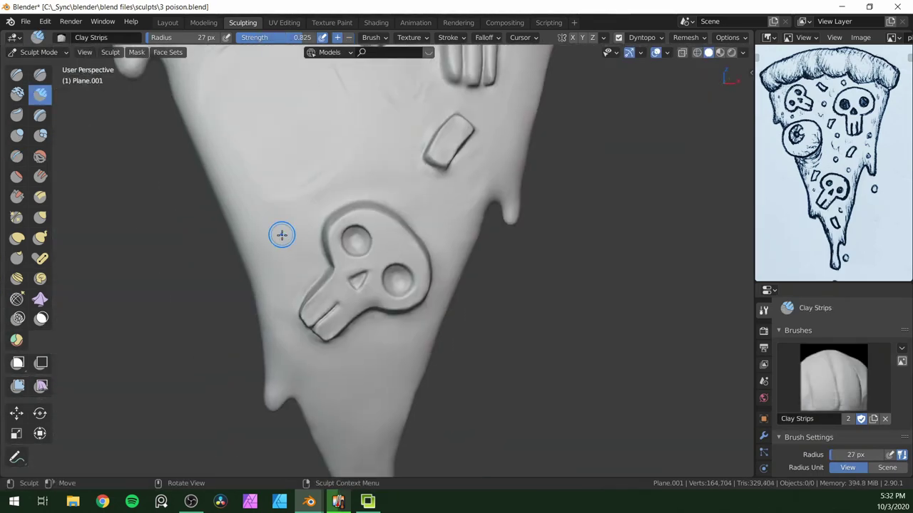
{"action": "left_click_drag", "start_coordinate": [241, 204], "coordinate": [249, 261]}
{"action": "key", "text": "f"}
{"action": "left_click", "coordinate": [248, 250]}
{"action": "mouse_move", "coordinate": [249, 250]}
{"action": "middle_mouse_down"}
{"action": "mouse_move", "coordinate": [362, 216]}
{"action": "mouse_move", "coordinate": [249, 236]}
{"action": "middle_mouse_up"}
{"action": "scroll", "coordinate": [385, 331], "scroll_direction": "up", "scroll_amount": 4}
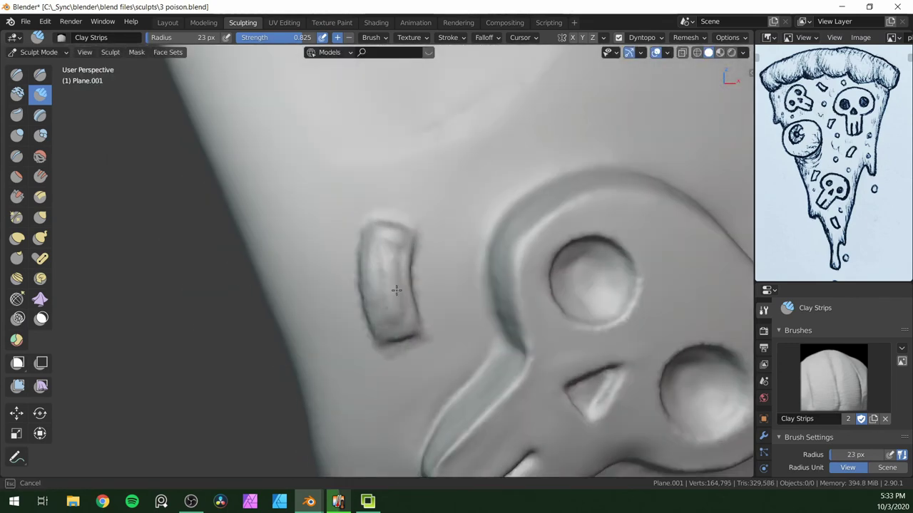
{"action": "left_click_drag", "start_coordinate": [377, 289], "coordinate": [383, 314]}
{"action": "mouse_move", "coordinate": [383, 313]}
{"action": "middle_mouse_down"}
{"action": "mouse_move", "coordinate": [388, 231]}
{"action": "mouse_move", "coordinate": [398, 322]}
{"action": "mouse_move", "coordinate": [379, 230]}
{"action": "mouse_move", "coordinate": [378, 246]}
{"action": "middle_mouse_up"}
{"action": "left_click_drag", "start_coordinate": [378, 246], "coordinate": [376, 280]}
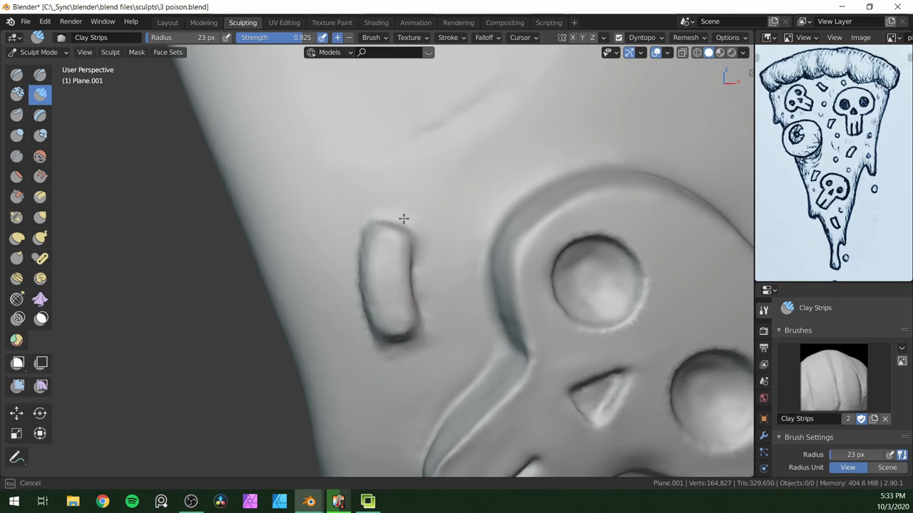
- Crease the outline of the upright chunk beside the third skull at a 23 px radius
{"action": "left_click", "coordinate": [17, 156]}
{"action": "middle_click_drag", "start_coordinate": [399, 314], "coordinate": [403, 285]}
{"action": "left_click_drag", "start_coordinate": [414, 300], "coordinate": [422, 326]}
{"action": "key", "text": "KP_1"}
{"action": "left_click_drag", "start_coordinate": [362, 271], "coordinate": [362, 305]}
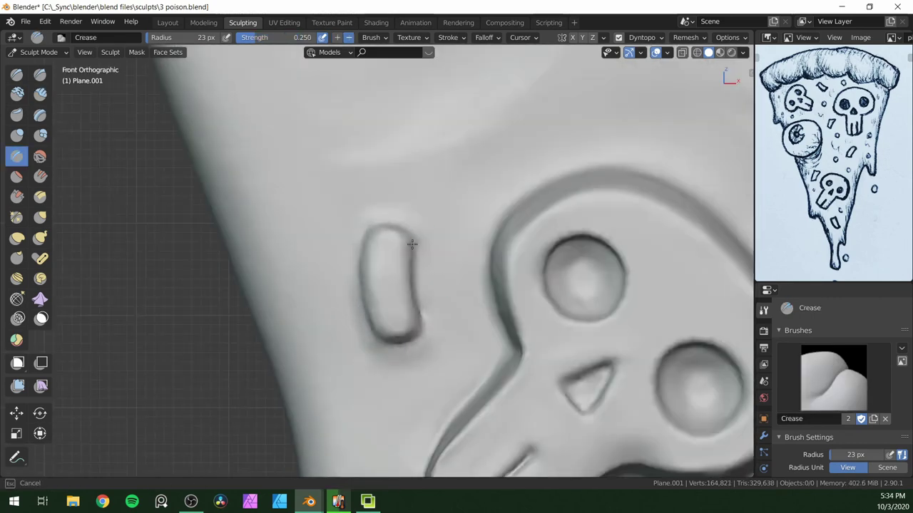
- Block in a fifth tilted chunk near the slice's lower tip with the Clay Strips brush
{"action": "scroll", "coordinate": [458, 332], "scroll_direction": "down", "scroll_amount": 8}
{"action": "middle_click_drag", "start_coordinate": [477, 394], "coordinate": [415, 326], "text": "shift"}
{"action": "scroll", "coordinate": [387, 367], "scroll_direction": "up", "scroll_amount": 2}
{"action": "key", "text": "c"}
{"action": "mouse_move", "coordinate": [387, 367]}
{"action": "middle_mouse_down", "text": "shift"}
{"action": "mouse_move", "coordinate": [370, 365]}
{"action": "mouse_move", "coordinate": [409, 375]}
{"action": "mouse_move", "coordinate": [395, 273]}
{"action": "middle_mouse_up", "text": "shift"}
{"action": "key", "text": "KP_1"}
{"action": "scroll", "coordinate": [394, 379], "scroll_direction": "down", "scroll_amount": 1}
{"action": "left_click_drag", "start_coordinate": [326, 345], "coordinate": [348, 366]}
- Build up the chunk near the tip with Clay Strips at an 18 px radius and 0.888 strength
{"action": "scroll", "coordinate": [371, 391], "scroll_direction": "up", "scroll_amount": 4}
{"action": "key", "text": "f"}
{"action": "left_click", "coordinate": [348, 330]}
{"action": "key", "text": "shift+f"}
{"action": "left_click", "coordinate": [365, 340]}
{"action": "left_click_drag", "start_coordinate": [288, 289], "coordinate": [314, 323], "text": "ctrl"}
{"action": "left_click_drag", "start_coordinate": [291, 291], "coordinate": [307, 334]}
{"action": "scroll", "coordinate": [303, 339], "scroll_direction": "up", "scroll_amount": 1}
{"action": "middle_click_drag", "start_coordinate": [303, 338], "coordinate": [277, 367]}
{"action": "key", "text": "KP_1"}
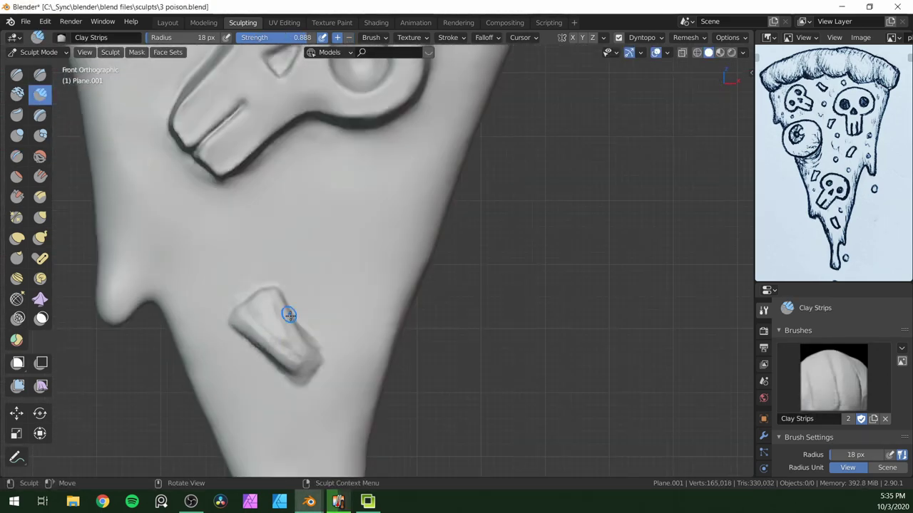
- Even out the chunk near the tip, smoothing its top surface
{"action": "middle_click_drag", "start_coordinate": [291, 334], "coordinate": [303, 363]}
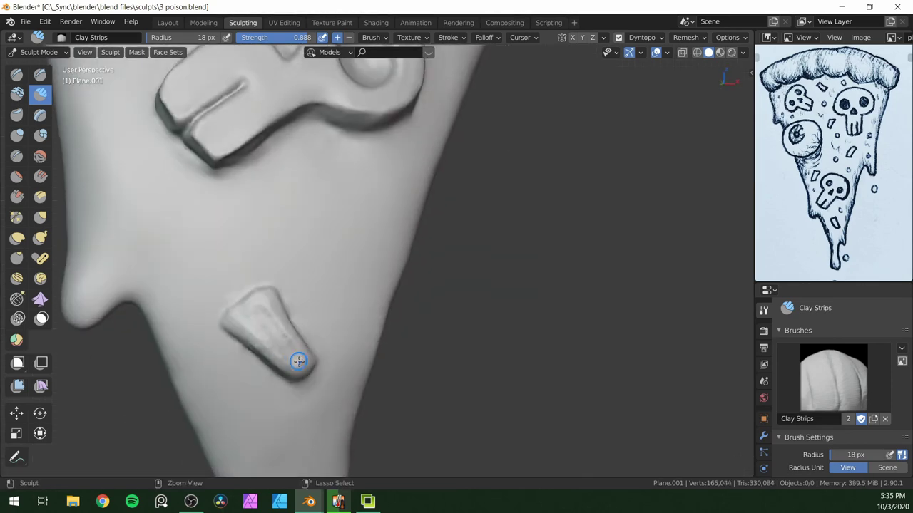
{"action": "key", "text": "KP_1"}
{"action": "left_click_drag", "start_coordinate": [281, 337], "coordinate": [269, 315], "text": "shift"}
{"action": "middle_click_drag", "start_coordinate": [296, 335], "coordinate": [332, 330]}
{"action": "key", "text": "KP_1"}
- Sharpen the edges of the chunk near the tip with Draw Sharp at an 18 px radius
{"action": "key", "text": "2"}
{"action": "left_click_drag", "start_coordinate": [284, 296], "coordinate": [313, 355]}
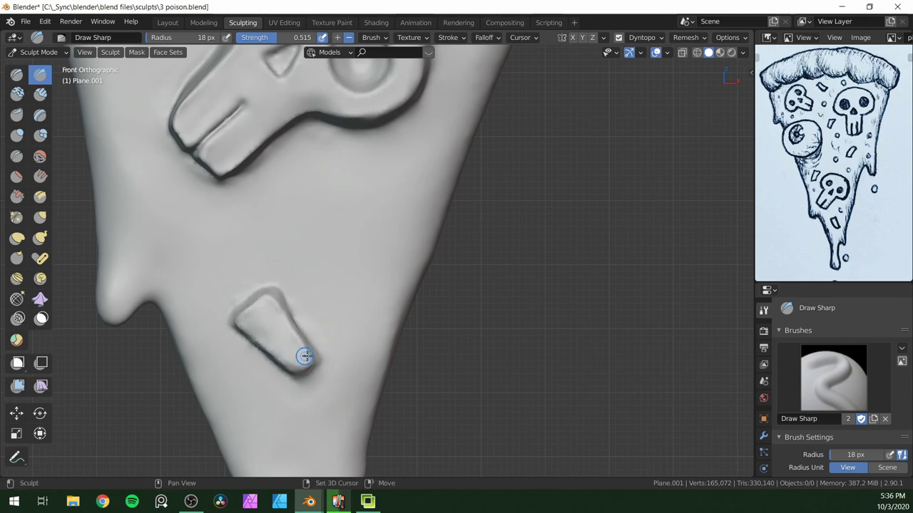
{"action": "left_click_drag", "start_coordinate": [284, 300], "coordinate": [242, 307]}
{"action": "middle_click_drag", "start_coordinate": [246, 307], "coordinate": [347, 381]}
{"action": "key", "text": "KP_1"}
{"action": "scroll", "coordinate": [303, 341], "scroll_direction": "down", "scroll_amount": 7}
{"action": "scroll", "coordinate": [347, 370], "scroll_direction": "down", "scroll_amount": 3}
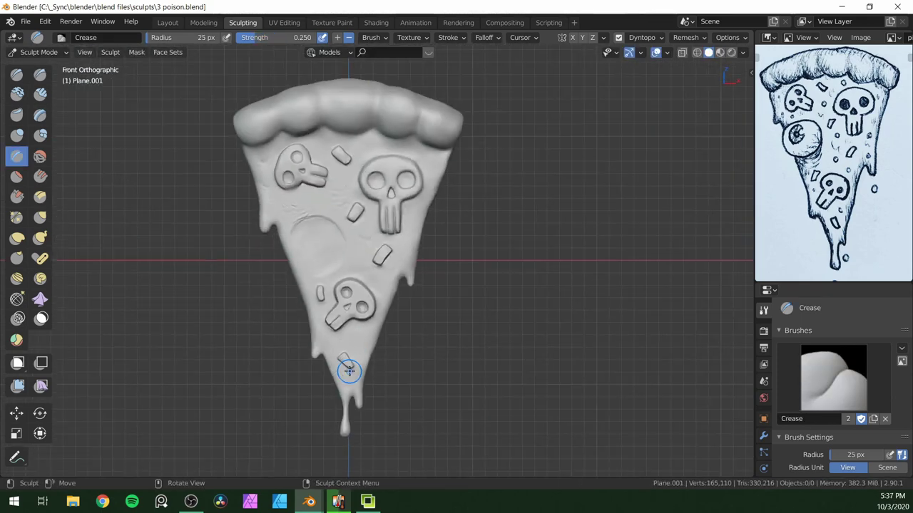
- Add a round cube mesh in the Layout workspace as the base for the eyeball
{"action": "key", "text": "ctrl+Page_Up"}
{"action": "key", "text": "ctrl+Page_Up"}
{"action": "key", "text": "shift+a"}
{"action": "mouse_move", "coordinate": [314, 225]}
{"action": "left_click", "coordinate": [364, 383]}
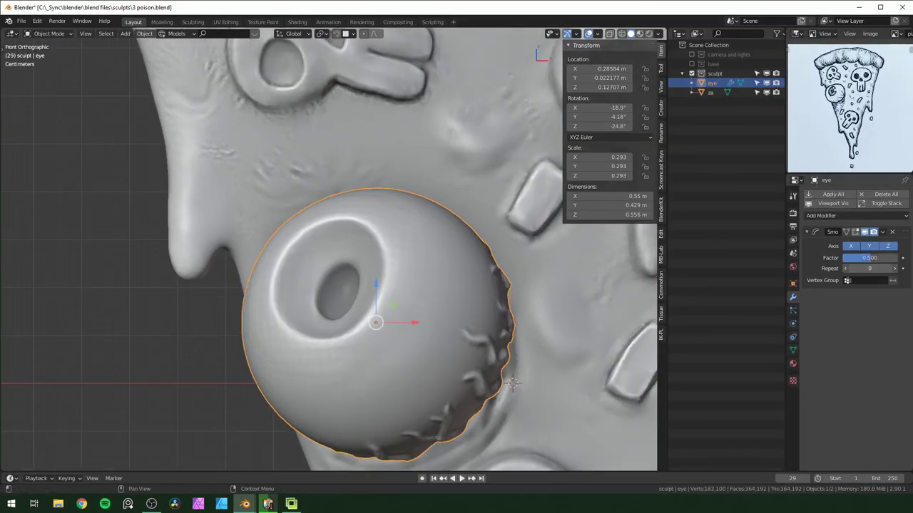
- Apply the eye's Smooth modifier and shade the eye smooth
{"action": "middle_click_drag", "start_coordinate": [460, 324], "coordinate": [436, 333]}
{"action": "scroll", "coordinate": [436, 332], "scroll_direction": "up", "scroll_amount": 1}
{"action": "left_click", "coordinate": [833, 195]}
{"action": "right_click", "coordinate": [509, 314]}
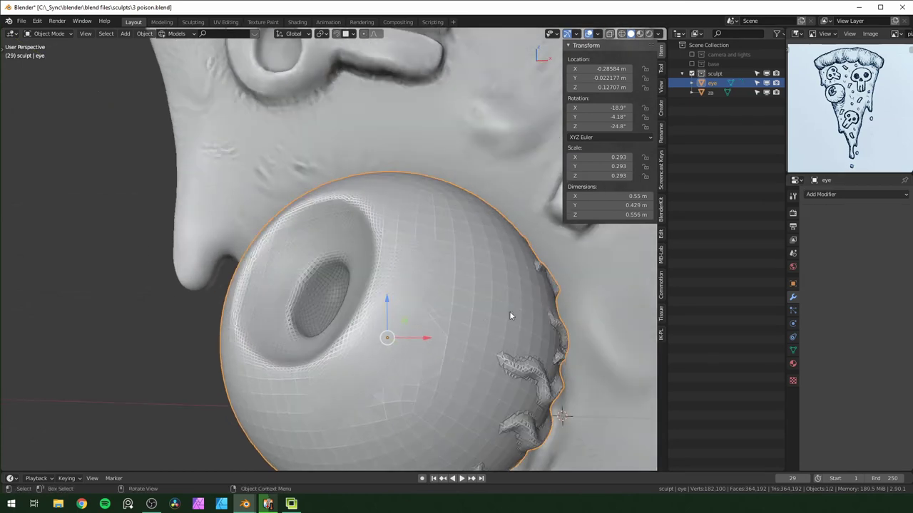
{"action": "left_click", "coordinate": [507, 303]}
- Save the file
{"action": "scroll", "coordinate": [457, 278], "scroll_direction": "down", "scroll_amount": 1}
{"action": "middle_click_drag", "start_coordinate": [451, 263], "coordinate": [443, 287]}
{"action": "scroll", "coordinate": [459, 277], "scroll_direction": "down", "scroll_amount": 5}
{"action": "key", "text": "ctrl+s"}
- Add a Smooth Corrective modifier to the eye with a repeat of 13
{"action": "left_click", "coordinate": [820, 194]}
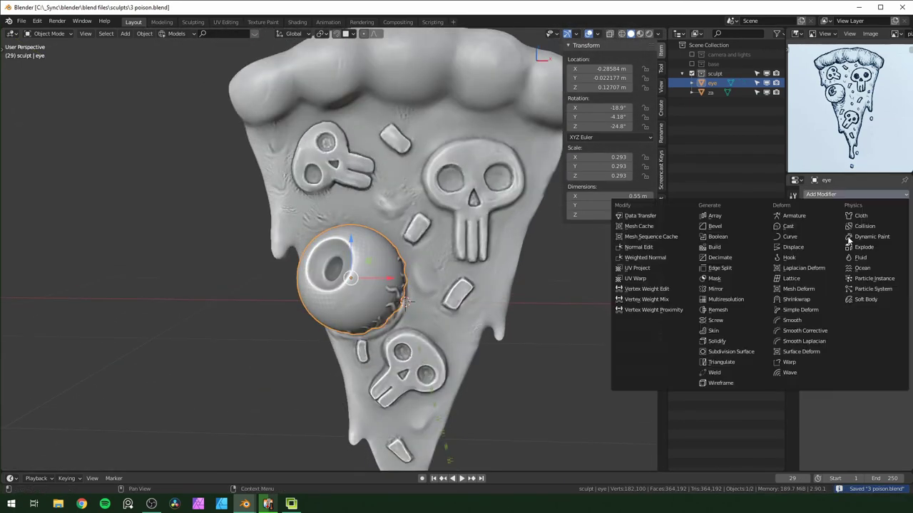
{"action": "left_click", "coordinate": [804, 331]}
{"action": "scroll", "coordinate": [478, 263], "scroll_direction": "up", "scroll_amount": 6}
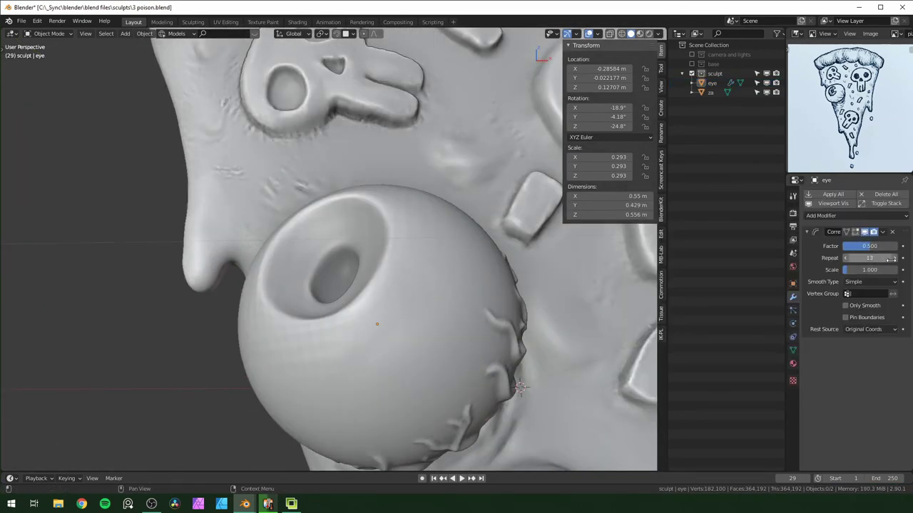
- Apply the eye's Smooth Corrective modifier and save the file
{"action": "left_click", "coordinate": [391, 308]}
{"action": "middle_click_drag", "start_coordinate": [448, 302], "coordinate": [505, 306]}
{"action": "left_click", "coordinate": [833, 195]}
{"action": "scroll", "coordinate": [505, 306], "scroll_direction": "down", "scroll_amount": 8}
{"action": "key", "text": "ctrl+s"}
- Show the base collection temporarily and duplicate its plain eye sphere into the sculpt collection
{"action": "scroll", "coordinate": [464, 292], "scroll_direction": "up", "scroll_amount": 3}
{"action": "mouse_move", "coordinate": [428, 307]}
{"action": "middle_mouse_down"}
{"action": "mouse_move", "coordinate": [398, 320]}
{"action": "mouse_move", "coordinate": [371, 299]}
{"action": "middle_mouse_up"}
{"action": "scroll", "coordinate": [385, 299], "scroll_direction": "up", "scroll_amount": 3}
{"action": "left_click", "coordinate": [692, 64]}
{"action": "left_click", "coordinate": [715, 73]}
{"action": "key", "text": "shift+d"}
{"action": "left_click_drag", "start_coordinate": [717, 83], "coordinate": [715, 102]}
{"action": "left_click", "coordinate": [691, 64]}
- Scale the duplicated sphere to 0.296 so it encloses the eye, and save the file
{"action": "mouse_move", "coordinate": [428, 285]}
{"action": "middle_mouse_down"}
{"action": "mouse_move", "coordinate": [468, 306]}
{"action": "mouse_move", "coordinate": [261, 285]}
{"action": "mouse_move", "coordinate": [429, 299]}
{"action": "mouse_move", "coordinate": [406, 319]}
{"action": "middle_mouse_up"}
{"action": "key", "text": "s"}
{"action": "left_click", "coordinate": [473, 309]}
{"action": "left_click", "coordinate": [260, 285]}
{"action": "scroll", "coordinate": [429, 300], "scroll_direction": "down", "scroll_amount": 3}
{"action": "key", "text": "ctrl+s"}
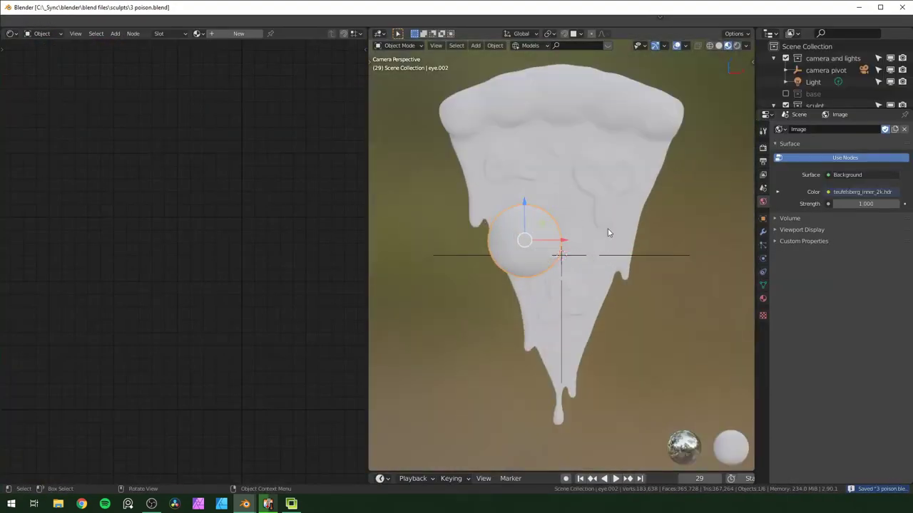
- Make the sphere's Principled BSDF material glassy with roughness 0.000 and transmission 1.000
{"action": "key", "text": "Return"}
{"action": "left_click_drag", "start_coordinate": [263, 300], "coordinate": [204, 299]}
{"action": "left_click_drag", "start_coordinate": [263, 393], "coordinate": [323, 393]}
- Switch the viewport to rendered shading with the Cycles engine and inspect the glass sphere over the eye
{"action": "left_click", "coordinate": [737, 45]}
{"action": "left_click", "coordinate": [763, 148]}
{"action": "left_click", "coordinate": [867, 129]}
{"action": "left_click", "coordinate": [848, 167]}
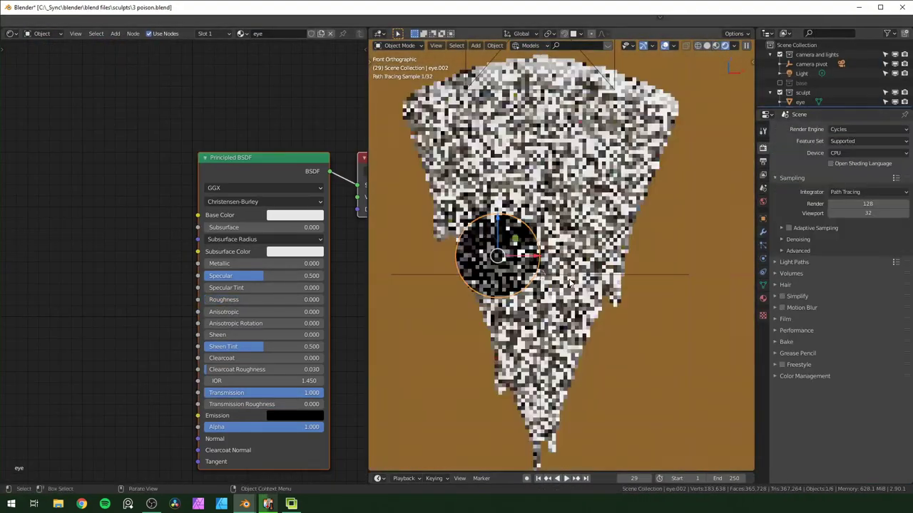
{"action": "middle_click_drag", "start_coordinate": [507, 242], "coordinate": [524, 245], "text": "shift"}
{"action": "scroll", "coordinate": [489, 247], "scroll_direction": "up", "scroll_amount": 3}
{"action": "left_click", "coordinate": [428, 357]}
{"action": "left_click", "coordinate": [457, 279]}
{"action": "left_click", "coordinate": [456, 279]}
{"action": "left_click", "coordinate": [456, 278]}
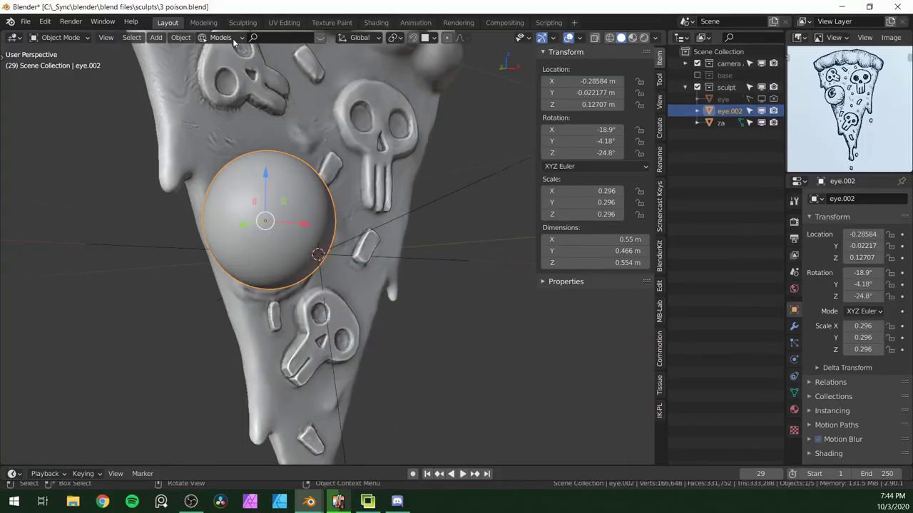
- Isolate the outer eye sphere and subdivide it with a level 2 Subdivision Surface modifier
{"action": "key", "text": "KP_Divide"}
{"action": "key", "text": "ctrl+2"}
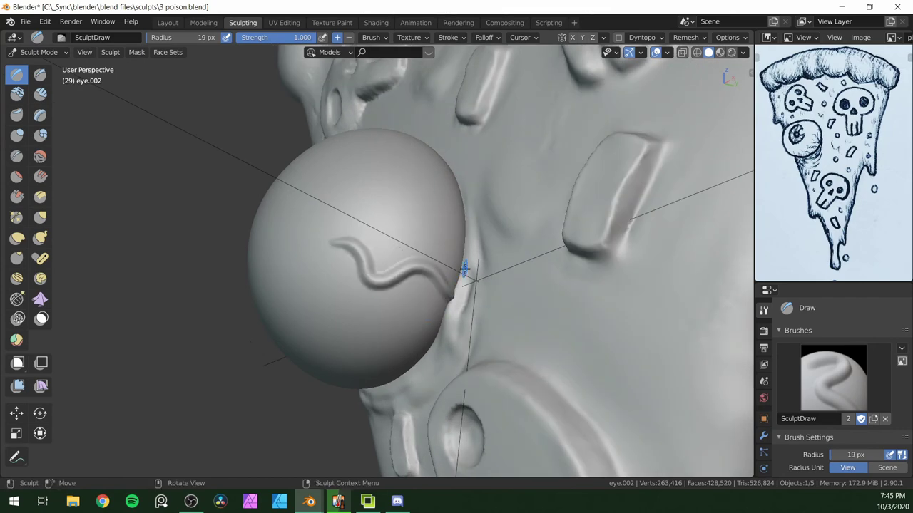
- Sculpt wavy raised veins around the rear edge of the eye sphere with the Draw brush at a 19 px radius and full strength
{"action": "middle_click_drag", "start_coordinate": [411, 363], "coordinate": [421, 311]}
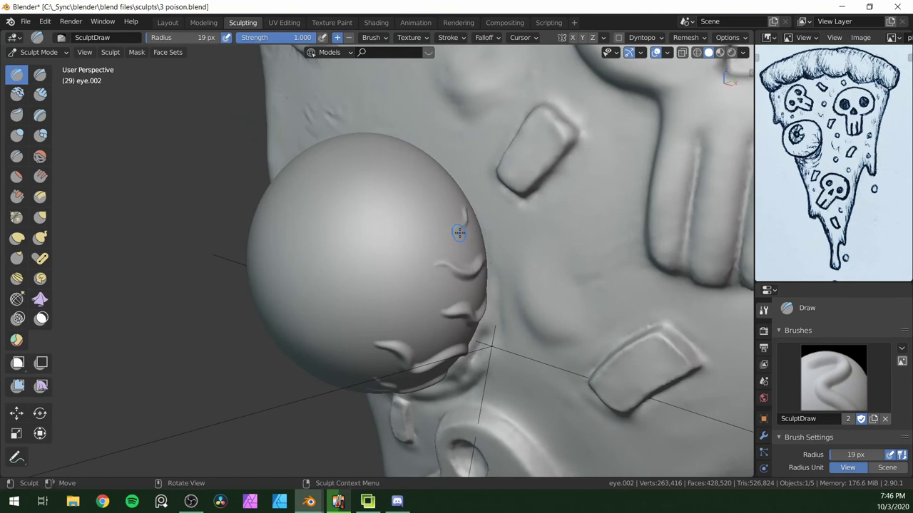
{"action": "mouse_move", "coordinate": [459, 233]}
{"action": "middle_mouse_down"}
{"action": "mouse_move", "coordinate": [441, 273]}
{"action": "mouse_move", "coordinate": [395, 279]}
{"action": "mouse_move", "coordinate": [370, 259]}
{"action": "middle_mouse_up"}
{"action": "middle_click_drag", "start_coordinate": [414, 318], "coordinate": [404, 303]}
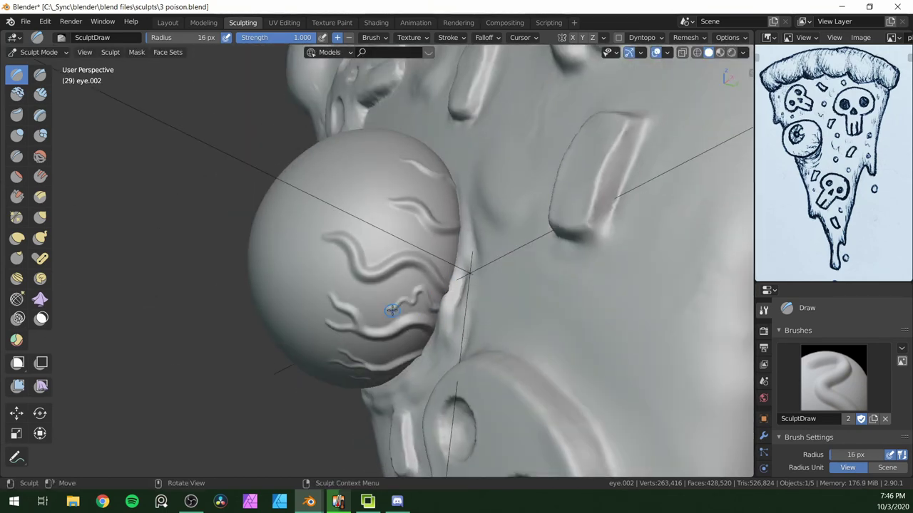
- Add thinner branching veins between the existing ones on the eye sphere with the Draw brush at a 16 px radius
{"action": "middle_click_drag", "start_coordinate": [427, 246], "coordinate": [391, 264]}
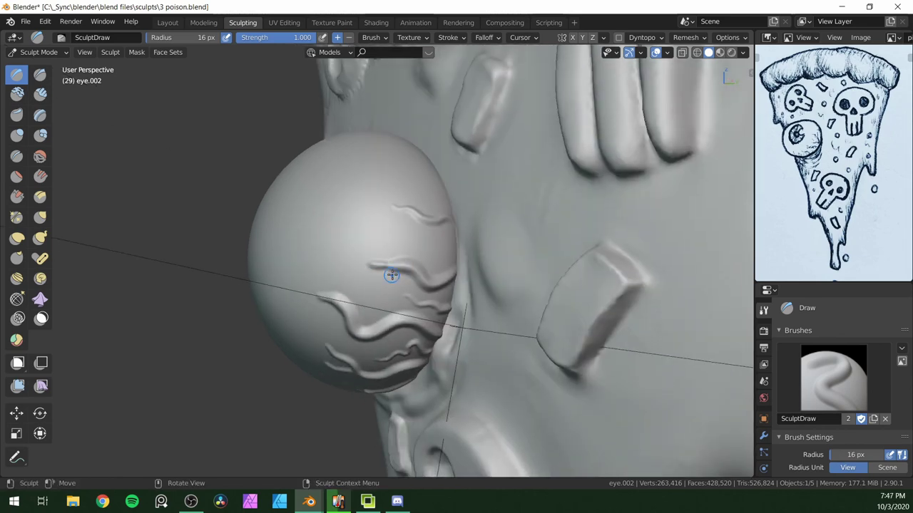
{"action": "middle_click_drag", "start_coordinate": [432, 299], "coordinate": [380, 337]}
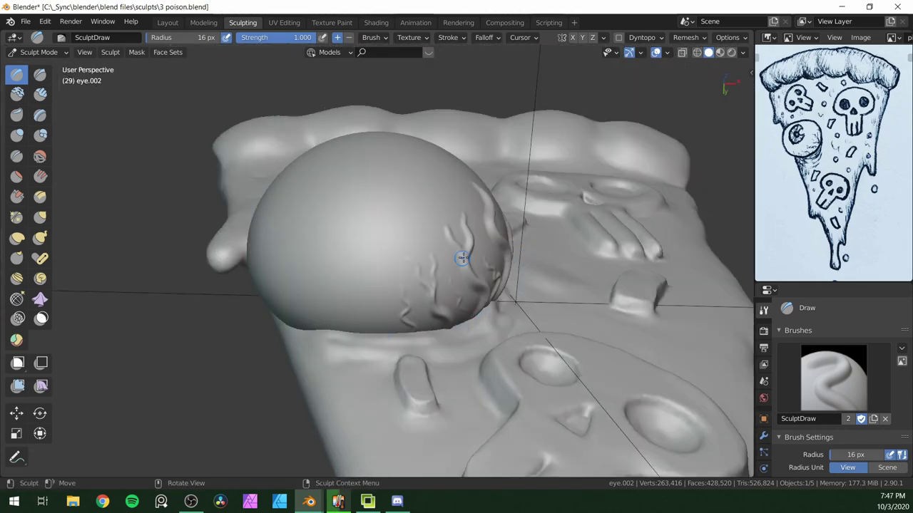
{"action": "middle_click_drag", "start_coordinate": [502, 285], "coordinate": [453, 294]}
{"action": "middle_click_drag", "start_coordinate": [386, 300], "coordinate": [383, 306]}
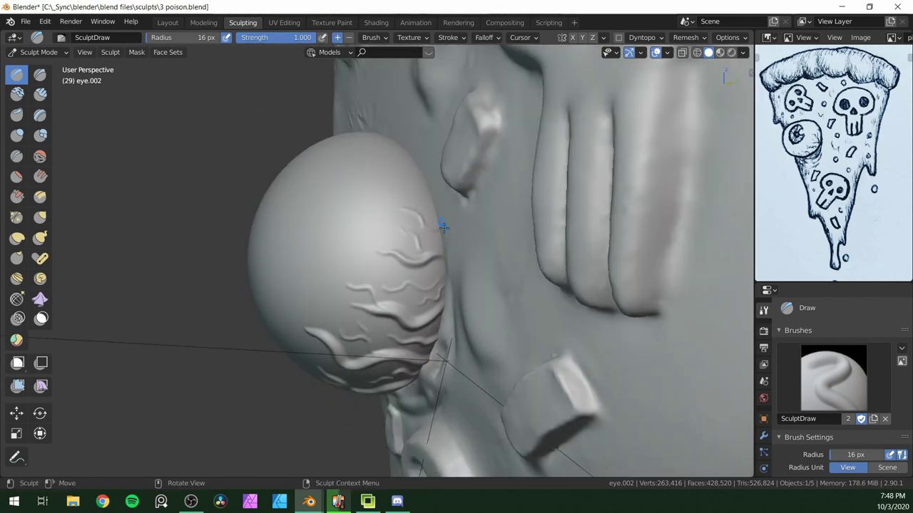
{"action": "left_click_drag", "start_coordinate": [434, 251], "coordinate": [421, 229]}
{"action": "middle_click_drag", "start_coordinate": [535, 238], "coordinate": [495, 247]}
{"action": "scroll", "coordinate": [495, 247], "scroll_direction": "down", "scroll_amount": 5}
{"action": "middle_click_drag", "start_coordinate": [419, 275], "coordinate": [353, 321]}
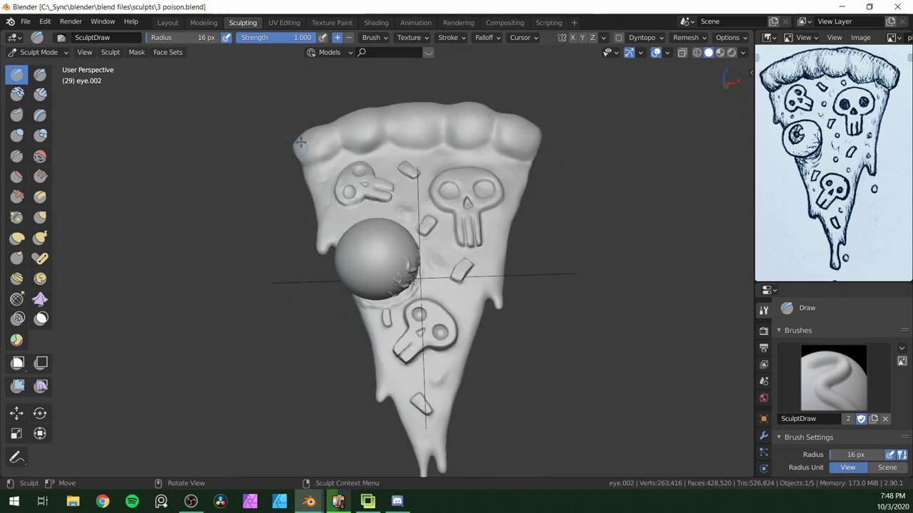
- Try unwrapping the whole eye sphere's UVs with Sphere Projection from the front view
{"action": "left_click", "coordinate": [283, 23]}
{"action": "key", "text": "a"}
{"action": "key", "text": "KP_Decimal"}
{"action": "key", "text": "KP_1"}
{"action": "scroll", "coordinate": [566, 267], "scroll_direction": "down", "scroll_amount": 2}
{"action": "right_click", "coordinate": [580, 232]}
{"action": "key", "text": "Escape"}
{"action": "key", "text": "u"}
{"action": "left_click", "coordinate": [590, 278]}
{"action": "key", "text": "u"}
{"action": "left_click", "coordinate": [555, 372]}
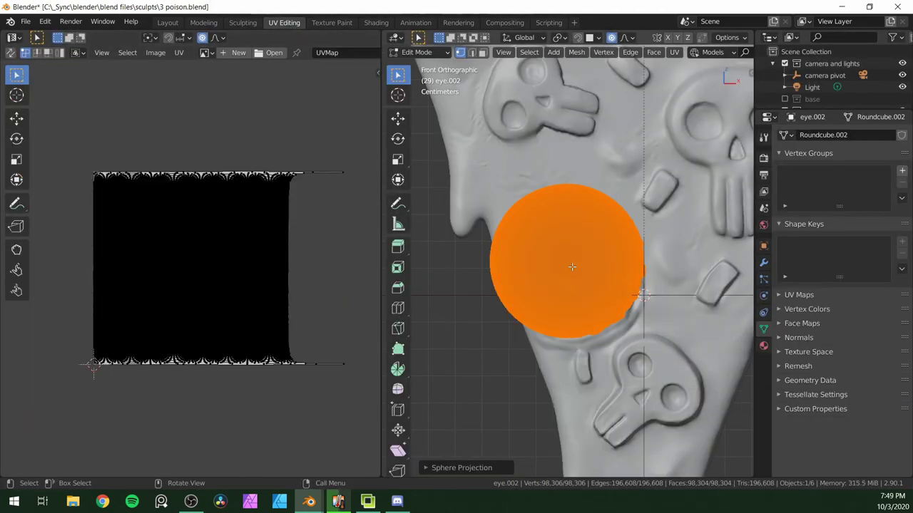
- Feed a Checker Texture with Mapping and Texture Coordinate nodes into the eye lens material's base color
{"action": "left_click", "coordinate": [376, 23]}
{"action": "key", "text": "shift+a"}
{"action": "type", "text": "sche"}
{"action": "key", "text": "Return"}
{"action": "left_click", "coordinate": [120, 194]}
{"action": "key", "text": "ctrl+t"}
{"action": "middle_click_drag", "start_coordinate": [120, 194], "coordinate": [210, 192]}
{"action": "middle_click_drag", "start_coordinate": [257, 214], "coordinate": [122, 214]}
{"action": "left_click_drag", "start_coordinate": [136, 206], "coordinate": [232, 201]}
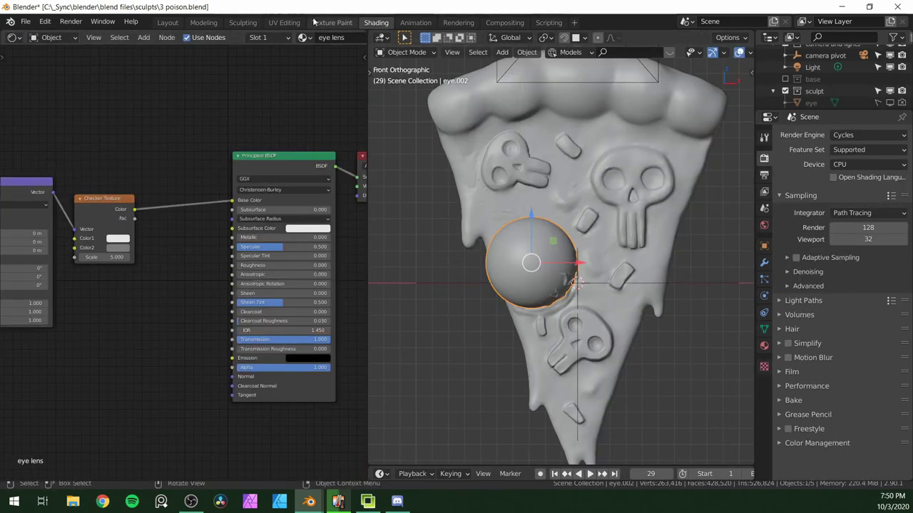
- Preview the eye lens material with transmission at 0.000 and set its checker scale to 49.500
{"action": "left_click", "coordinate": [283, 22]}
{"action": "left_click", "coordinate": [720, 53]}
{"action": "left_click", "coordinate": [376, 22]}
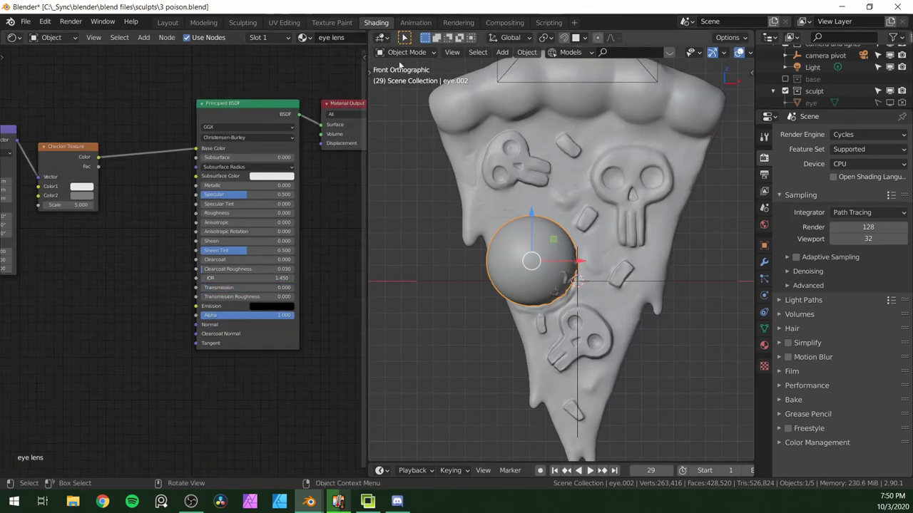
{"action": "scroll", "coordinate": [664, 54], "scroll_direction": "down", "scroll_amount": 4}
{"action": "left_click", "coordinate": [720, 53]}
{"action": "middle_click_drag", "start_coordinate": [642, 214], "coordinate": [557, 214]}
{"action": "left_click_drag", "start_coordinate": [55, 204], "coordinate": [214, 204]}
{"action": "middle_click_drag", "start_coordinate": [499, 235], "coordinate": [542, 143]}
{"action": "middle_click_drag", "start_coordinate": [64, 250], "coordinate": [250, 239]}
{"action": "scroll", "coordinate": [149, 246], "scroll_direction": "down", "scroll_amount": 3}
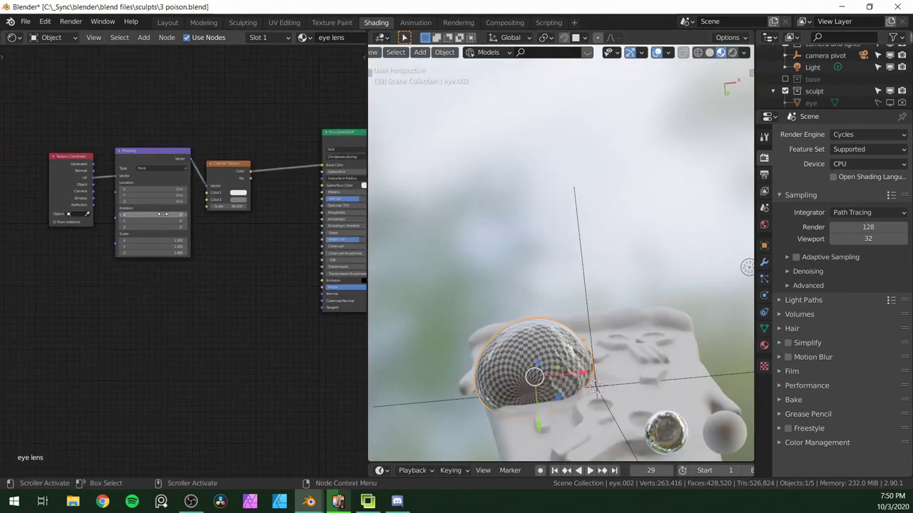
- Unwrap all of the eye sphere's UVs again using Cube Projection
{"action": "left_click", "coordinate": [284, 23]}
{"action": "middle_click_drag", "start_coordinate": [584, 236], "coordinate": [571, 193]}
{"action": "key", "text": "a"}
{"action": "left_click", "coordinate": [731, 53]}
{"action": "left_click", "coordinate": [708, 52]}
{"action": "key", "text": "u"}
{"action": "left_click", "coordinate": [485, 221]}
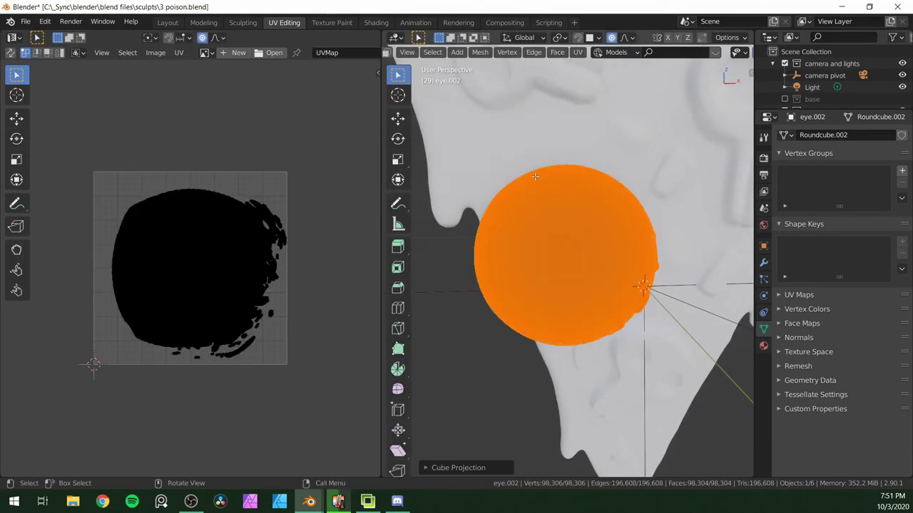
{"action": "scroll", "coordinate": [228, 179], "scroll_direction": "up", "scroll_amount": 1}
- Name the pizza slice's material za and feed a Checker Texture at scale 52.700 into its base color
{"action": "left_click", "coordinate": [376, 23]}
{"action": "mouse_move", "coordinate": [523, 308]}
{"action": "middle_mouse_down"}
{"action": "mouse_move", "coordinate": [598, 375]}
{"action": "mouse_move", "coordinate": [632, 326]}
{"action": "middle_mouse_up"}
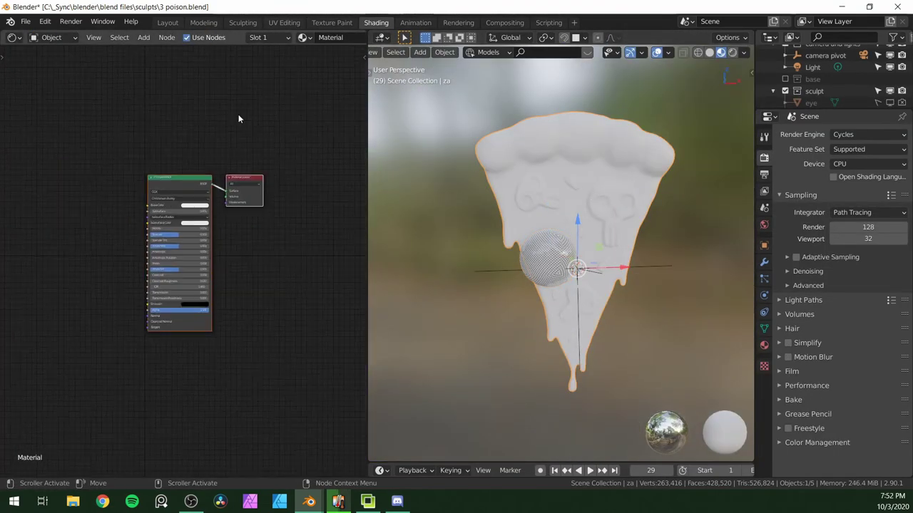
{"action": "key", "text": "Home"}
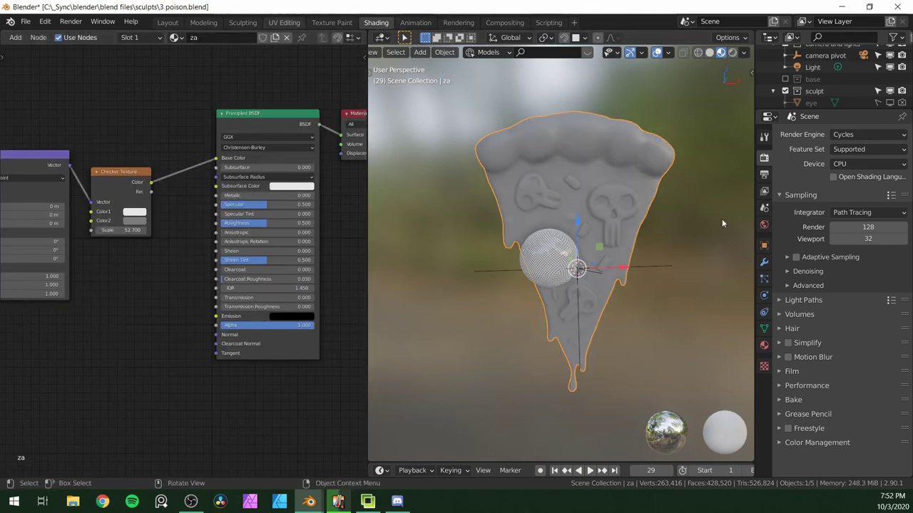
- Unwrap the whole pizza slice's UVs with Cube Projection from the front view
{"action": "left_click", "coordinate": [284, 22]}
{"action": "scroll", "coordinate": [601, 210], "scroll_direction": "down", "scroll_amount": 5}
{"action": "middle_click_drag", "start_coordinate": [600, 210], "coordinate": [600, 207], "text": "alt"}
{"action": "key", "text": "u"}
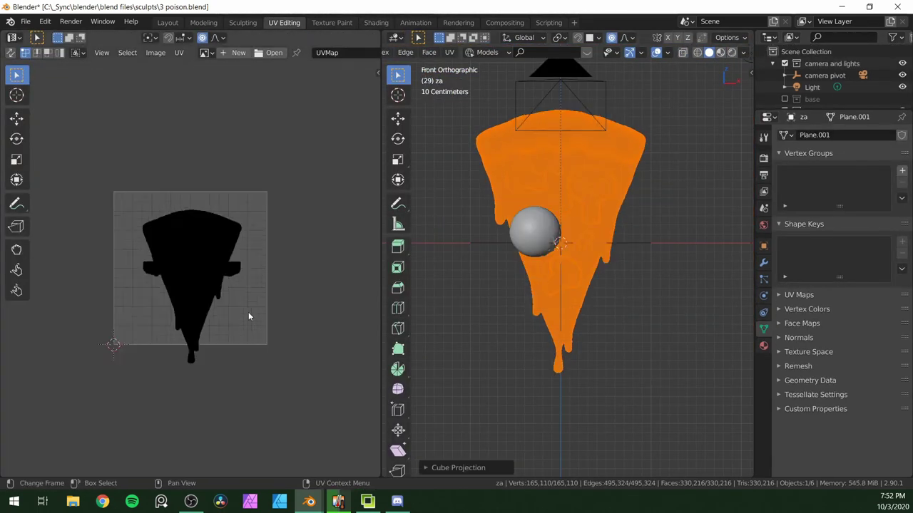
{"action": "left_click", "coordinate": [571, 202]}
- Move and scale all of the slice's UVs so the layout fits inside the UV square
{"action": "scroll", "coordinate": [249, 316], "scroll_direction": "up", "scroll_amount": 1}
{"action": "key", "text": "a"}
{"action": "key", "text": "g"}
{"action": "left_click", "coordinate": [258, 244]}
{"action": "key", "text": "s"}
{"action": "left_click", "coordinate": [274, 364]}
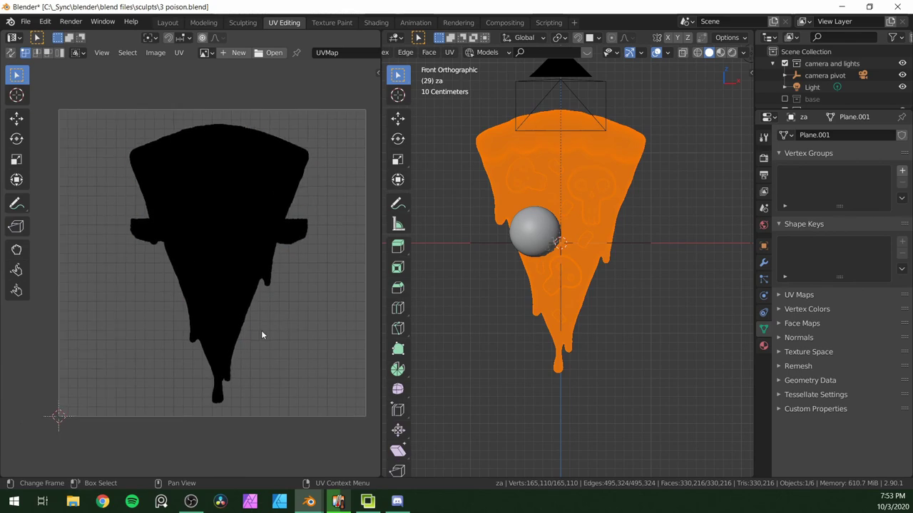
- Inspect the checker pattern on the slice and rename the eye sphere's UV map to col
{"action": "left_click", "coordinate": [376, 22]}
{"action": "mouse_move", "coordinate": [435, 93]}
{"action": "middle_mouse_down"}
{"action": "mouse_move", "coordinate": [452, 115]}
{"action": "mouse_move", "coordinate": [409, 239]}
{"action": "mouse_move", "coordinate": [418, 84]}
{"action": "mouse_move", "coordinate": [548, 164]}
{"action": "middle_mouse_up"}
{"action": "scroll", "coordinate": [409, 239], "scroll_direction": "up", "scroll_amount": 4}
{"action": "middle_click_drag", "start_coordinate": [255, 217], "coordinate": [489, 192]}
{"action": "left_click", "coordinate": [763, 328]}
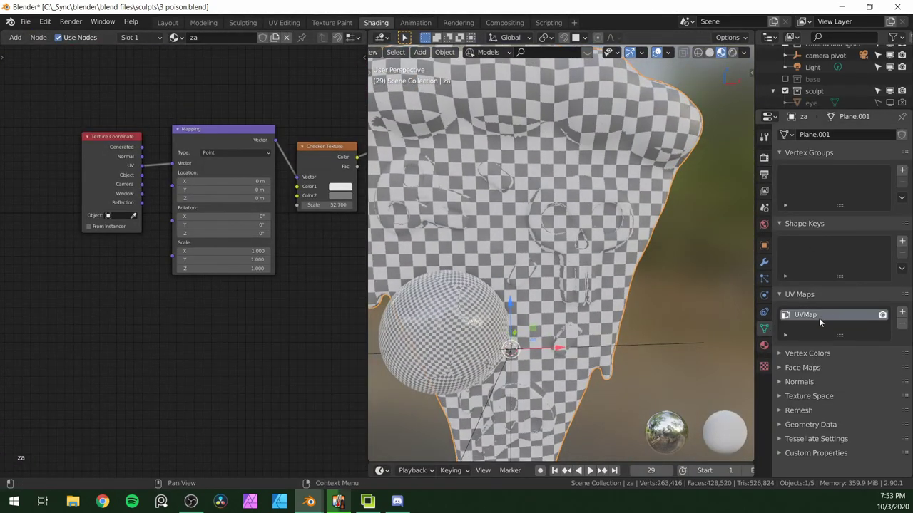
{"action": "left_click", "coordinate": [457, 334]}
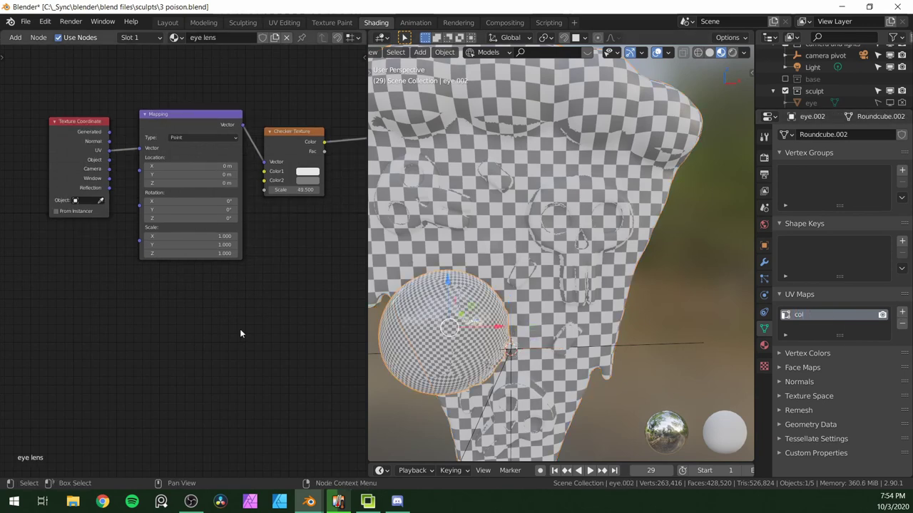
- Replace the Texture Coordinate node with a UV Map node set to col in the eye and slice materials
{"action": "left_click", "coordinate": [77, 171]}
{"action": "key", "text": "x"}
{"action": "key", "text": "shift+a"}
{"action": "left_click", "coordinate": [77, 142]}
{"action": "type", "text": "uv"}
{"action": "key", "text": "Return"}
{"action": "left_click", "coordinate": [8, 152]}
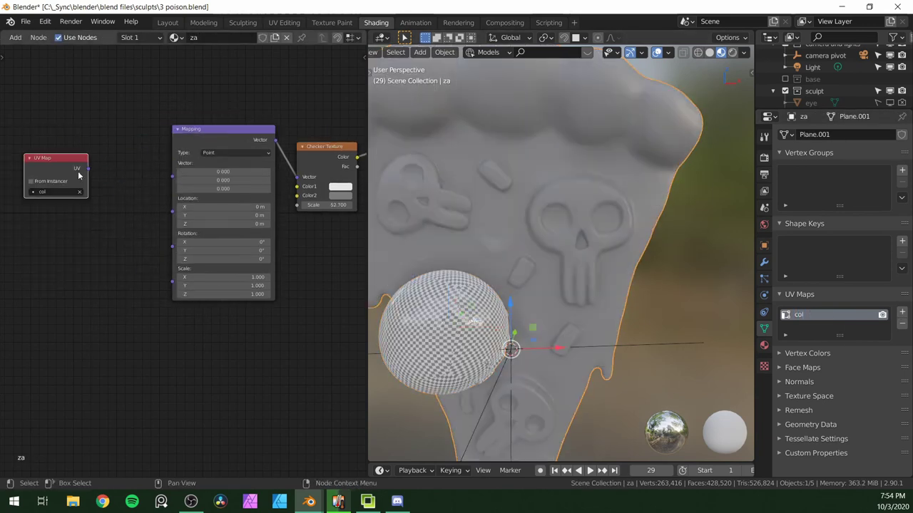
- Create a new blank image for texture painting the pizza slice
{"action": "left_click", "coordinate": [332, 23]}
{"action": "left_click", "coordinate": [176, 55]}
{"action": "left_click", "coordinate": [165, 180]}
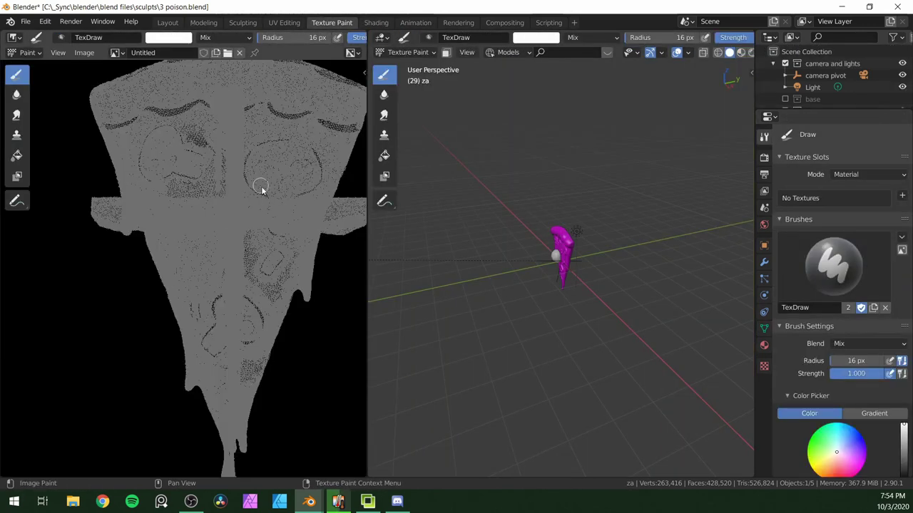
{"action": "left_click", "coordinate": [45, 22]}
{"action": "left_click_drag", "start_coordinate": [136, 327], "coordinate": [263, 376]}
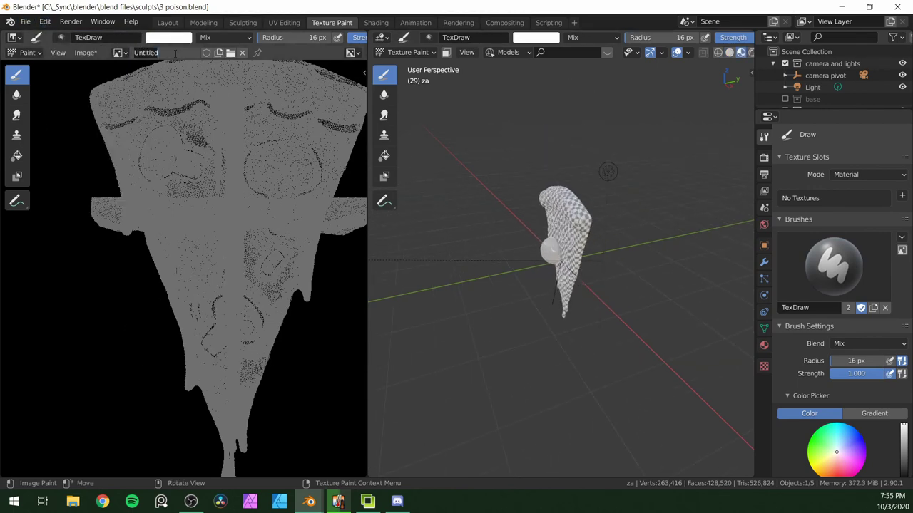
- Feed an Image Texture node with the slice's paint image into the za material's Base Color in place of the checker
{"action": "key", "text": "ctrl+Page_Down"}
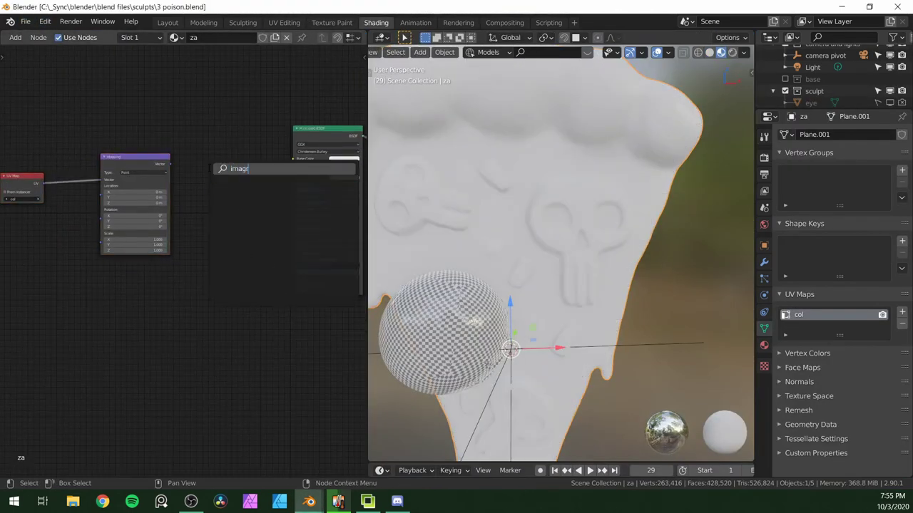
{"action": "left_click_drag", "start_coordinate": [265, 164], "coordinate": [292, 159]}
{"action": "left_click", "coordinate": [221, 178]}
- Replace the eye's checker with an Image Texture feeding Base Color, give it a new image named eye, and save the file
{"action": "left_click", "coordinate": [456, 332]}
{"action": "key", "text": "x"}
{"action": "left_click_drag", "start_coordinate": [173, 153], "coordinate": [184, 191]}
{"action": "left_click_drag", "start_coordinate": [255, 148], "coordinate": [292, 159]}
{"action": "left_click", "coordinate": [218, 139]}
{"action": "left_click", "coordinate": [226, 155]}
{"action": "key", "text": "ctrl+s"}
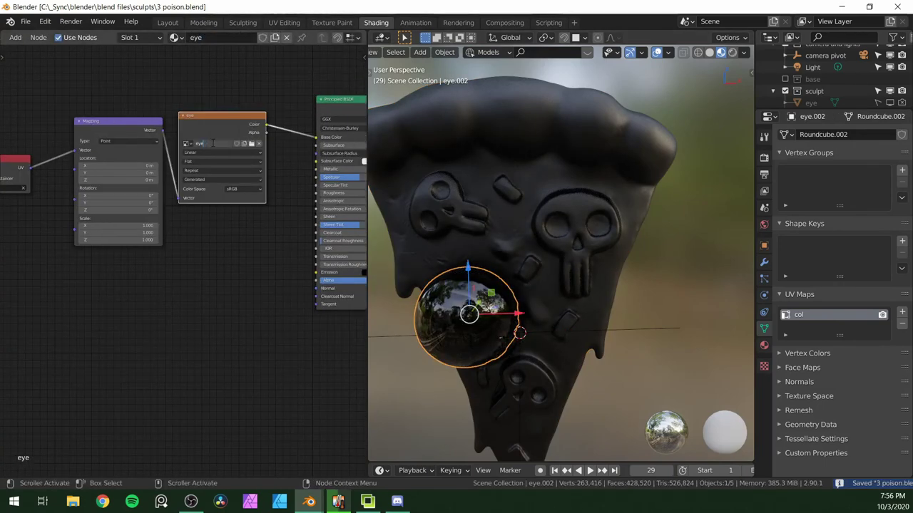
- Open the pizza slice for texture painting, save the file and isolate the slice in local view
{"action": "left_click", "coordinate": [564, 164]}
{"action": "left_click", "coordinate": [331, 23]}
{"action": "key", "text": "ctrl+s"}
{"action": "key", "text": "KP_Divide"}
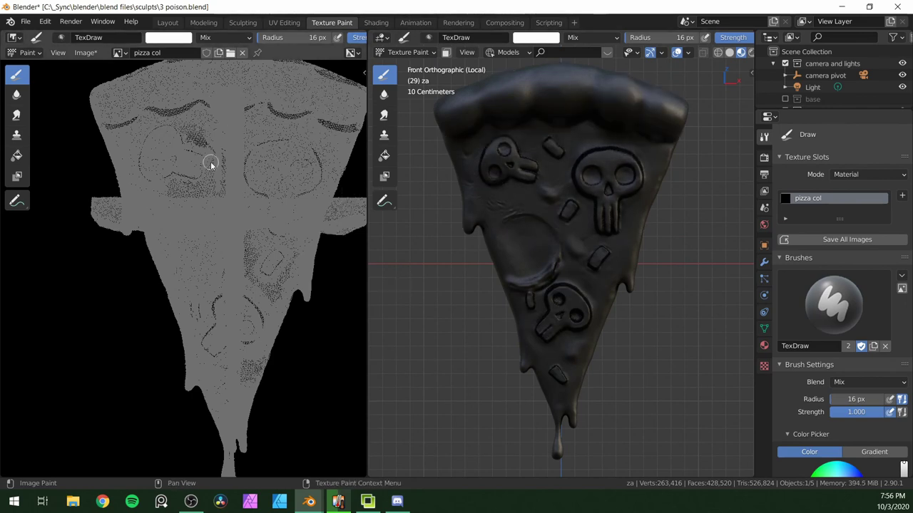
- Pack the pizza slice's UV islands with Rotate enabled and a margin of .01
{"action": "key", "text": "Home"}
{"action": "key", "text": "ctrl+Page_Up"}
{"action": "left_click", "coordinate": [182, 52]}
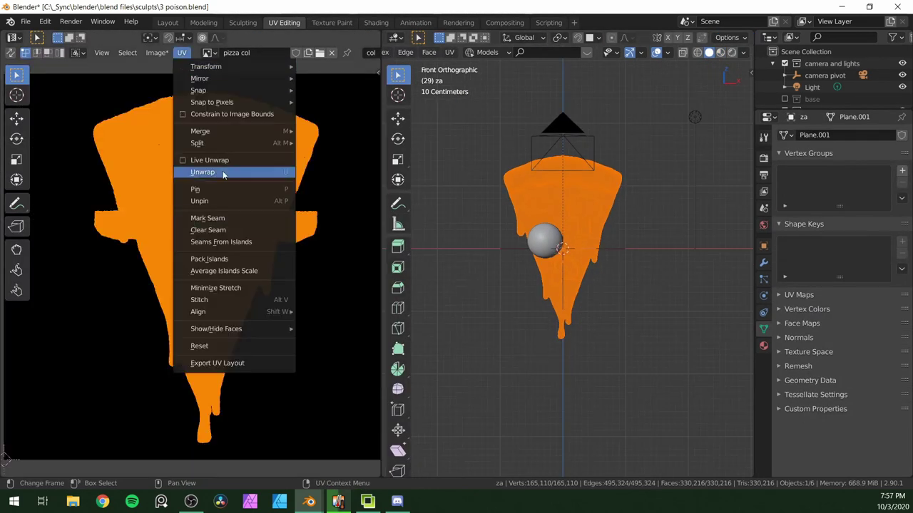
{"action": "left_click", "coordinate": [209, 259]}
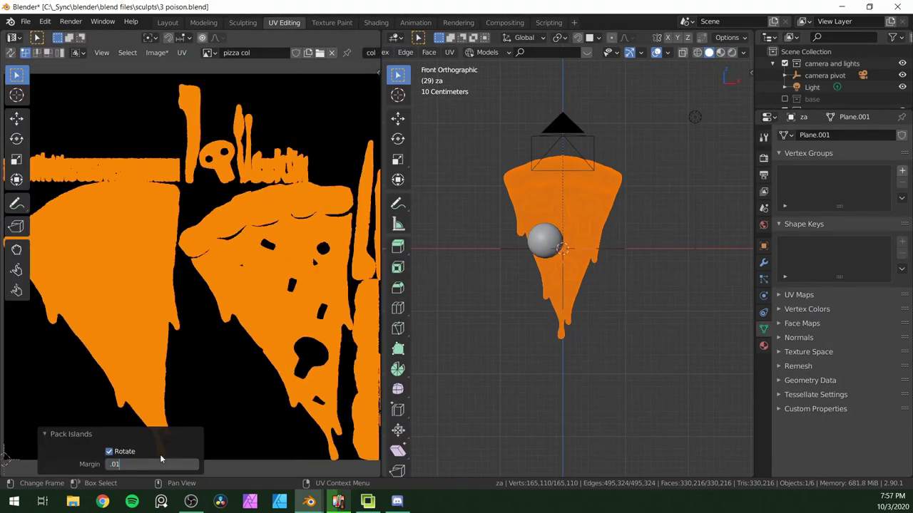
{"action": "key", "text": "Return"}
- Fill the slice's pizza col texture with yellow and paint the crust and back tan brown
{"action": "left_click", "coordinate": [333, 24]}
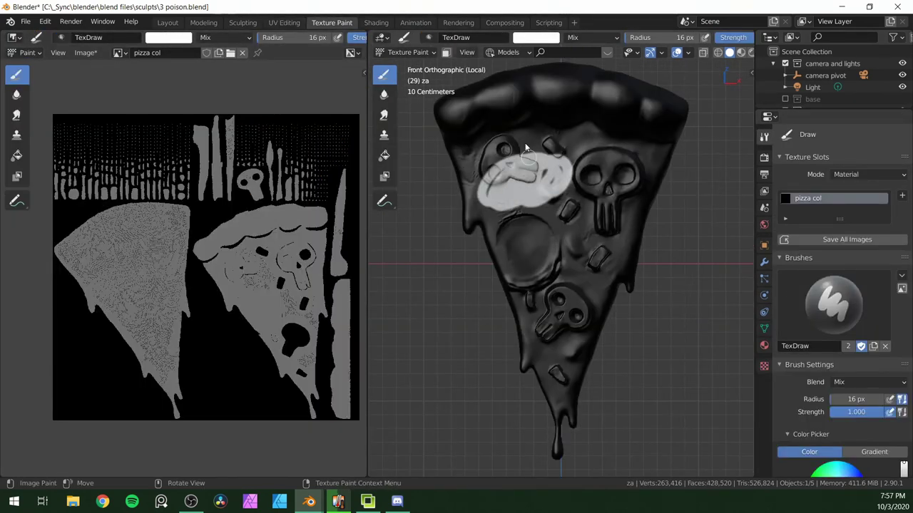
{"action": "middle_click_drag", "start_coordinate": [482, 175], "coordinate": [513, 179]}
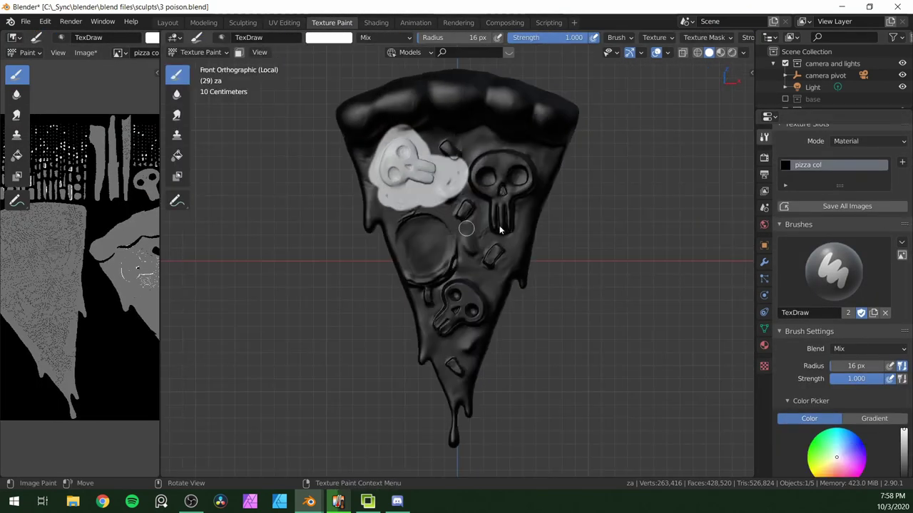
{"action": "scroll", "coordinate": [879, 311], "scroll_direction": "down", "scroll_amount": 8}
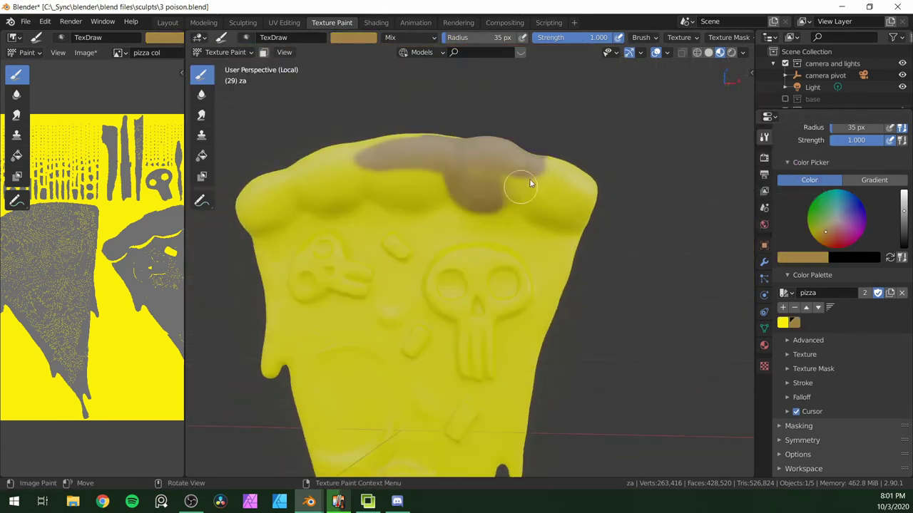
{"action": "mouse_move", "coordinate": [516, 198]}
{"action": "middle_mouse_down"}
{"action": "mouse_move", "coordinate": [473, 249]}
{"action": "mouse_move", "coordinate": [534, 209]}
{"action": "mouse_move", "coordinate": [550, 259]}
{"action": "mouse_move", "coordinate": [462, 226]}
{"action": "middle_mouse_up"}
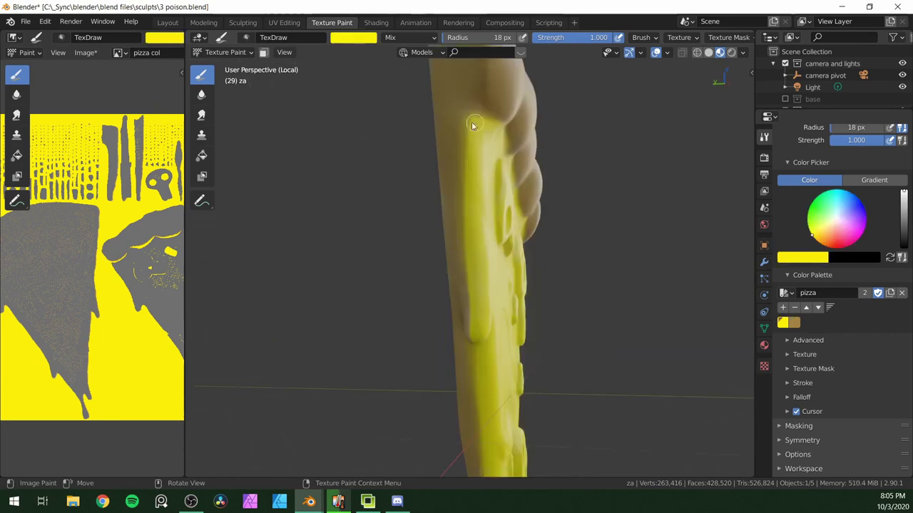
{"action": "mouse_move", "coordinate": [471, 126]}
{"action": "middle_mouse_down"}
{"action": "mouse_move", "coordinate": [482, 273]}
{"action": "mouse_move", "coordinate": [579, 355]}
{"action": "mouse_move", "coordinate": [528, 345]}
{"action": "mouse_move", "coordinate": [497, 162]}
{"action": "middle_mouse_up"}
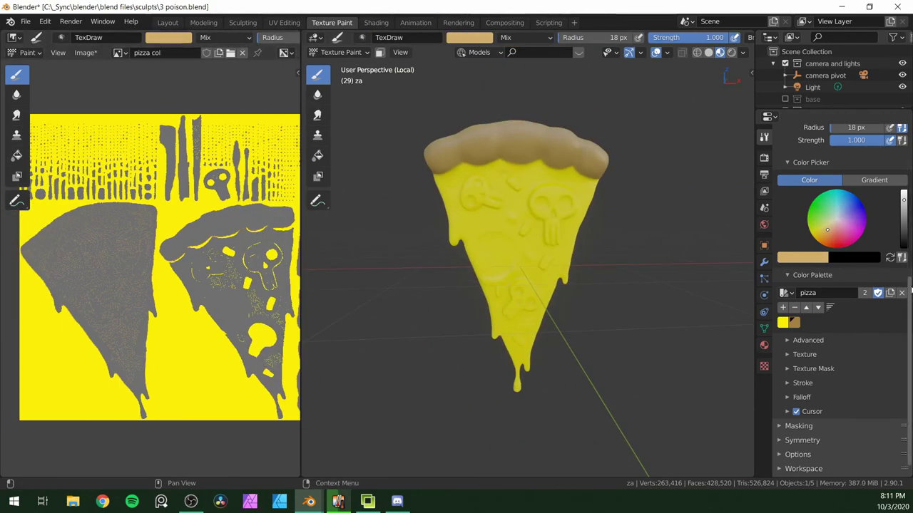
- Add a Roughness texture paint slot named cheese mask at 1024 by 1024 px
{"action": "scroll", "coordinate": [911, 290], "scroll_direction": "up", "scroll_amount": 8}
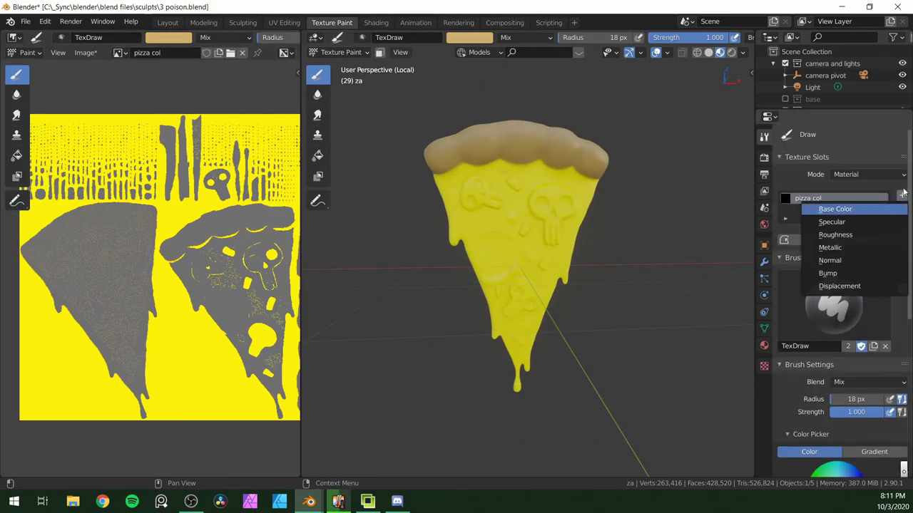
{"action": "left_click", "coordinate": [861, 235]}
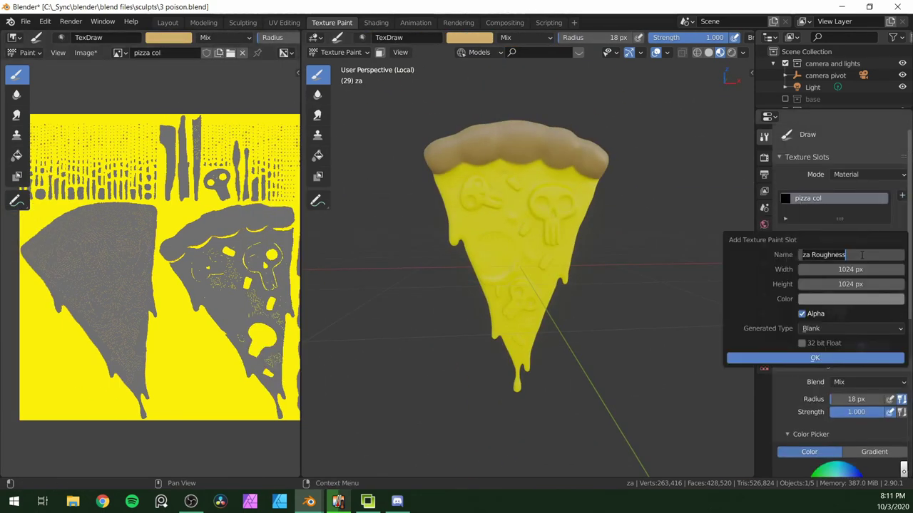
{"action": "type", "text": "cheese mske"}
{"action": "key", "text": "BackSpace"}
{"action": "key", "text": "BackSpace"}
{"action": "key", "text": "BackSpace"}
{"action": "type", "text": "ask"}
{"action": "left_click", "coordinate": [796, 358]}
- Show the slice in solid shading, fill the new mask with black and rename it crust mask
{"action": "scroll", "coordinate": [606, 250], "scroll_direction": "up", "scroll_amount": 1}
{"action": "left_click", "coordinate": [707, 53]}
{"action": "scroll", "coordinate": [514, 214], "scroll_direction": "up", "scroll_amount": 2}
{"action": "left_click", "coordinate": [318, 156]}
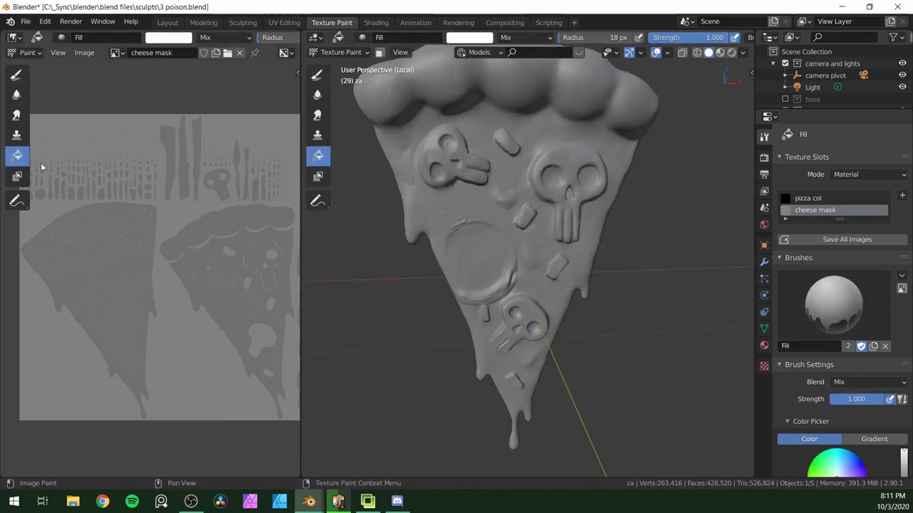
{"action": "left_click", "coordinate": [198, 321]}
{"action": "key", "text": "x"}
{"action": "left_click", "coordinate": [318, 75]}
{"action": "scroll", "coordinate": [550, 224], "scroll_direction": "up", "scroll_amount": 3}
{"action": "middle_click_drag", "start_coordinate": [443, 180], "coordinate": [477, 241], "text": "shift"}
{"action": "key", "text": "Return"}
- Paint white on the crust mask along the crust's lower edge where it meets the cheese
{"action": "scroll", "coordinate": [571, 207], "scroll_direction": "down", "scroll_amount": 3}
{"action": "left_click", "coordinate": [474, 39]}
{"action": "left_click", "coordinate": [494, 93]}
{"action": "scroll", "coordinate": [623, 214], "scroll_direction": "up", "scroll_amount": 3}
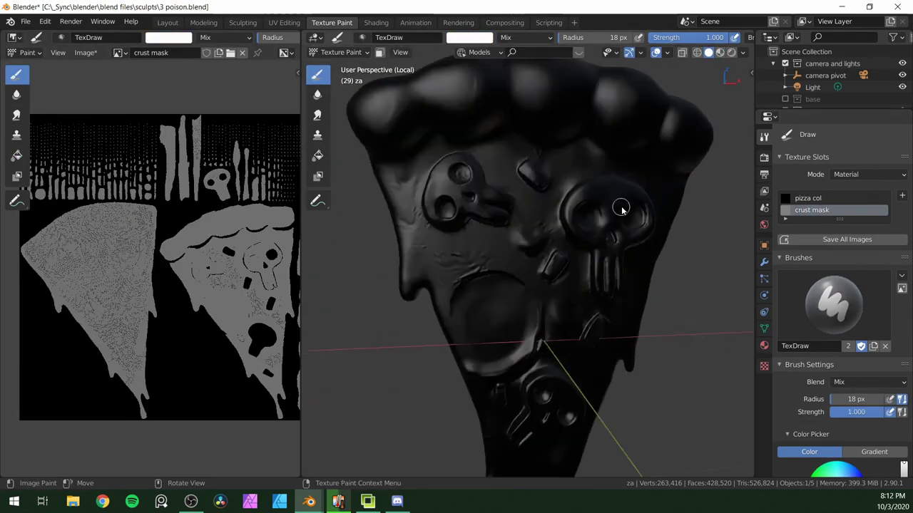
{"action": "middle_click_drag", "start_coordinate": [623, 214], "coordinate": [529, 328], "text": "shift"}
{"action": "left_click_drag", "start_coordinate": [573, 220], "coordinate": [609, 247]}
{"action": "mouse_move", "coordinate": [511, 225]}
{"action": "middle_mouse_down"}
{"action": "mouse_move", "coordinate": [509, 214]}
{"action": "mouse_move", "coordinate": [525, 238]}
{"action": "middle_mouse_up"}
{"action": "left_click_drag", "start_coordinate": [525, 241], "coordinate": [472, 248]}
{"action": "middle_click_drag", "start_coordinate": [487, 234], "coordinate": [495, 191]}
{"action": "left_click_drag", "start_coordinate": [495, 192], "coordinate": [418, 176]}
{"action": "middle_click_drag", "start_coordinate": [417, 176], "coordinate": [459, 178]}
{"action": "left_click_drag", "start_coordinate": [460, 178], "coordinate": [357, 154]}
{"action": "left_click_drag", "start_coordinate": [419, 179], "coordinate": [467, 176]}
{"action": "mouse_move", "coordinate": [467, 176]}
{"action": "middle_mouse_down"}
{"action": "mouse_move", "coordinate": [562, 293]}
{"action": "mouse_move", "coordinate": [492, 236]}
{"action": "middle_mouse_up"}
- Enlarge the brush to about 30 px and paint the crust's front and top white
{"action": "key", "text": "f"}
{"action": "left_click", "coordinate": [500, 228]}
{"action": "left_click_drag", "start_coordinate": [470, 242], "coordinate": [524, 186]}
{"action": "middle_click_drag", "start_coordinate": [524, 185], "coordinate": [613, 242]}
{"action": "left_click_drag", "start_coordinate": [663, 264], "coordinate": [625, 275]}
{"action": "key", "text": "KP_1"}
{"action": "key", "text": "f"}
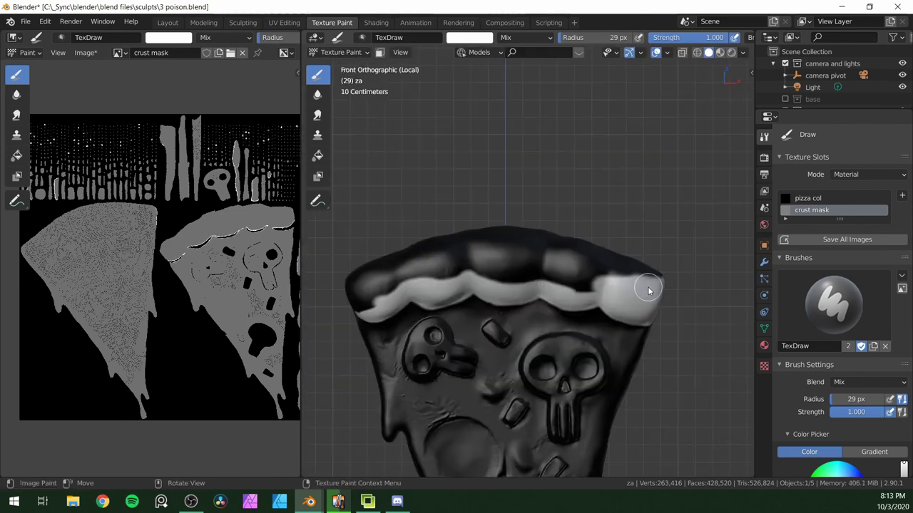
{"action": "middle_click_drag", "start_coordinate": [476, 282], "coordinate": [459, 183]}
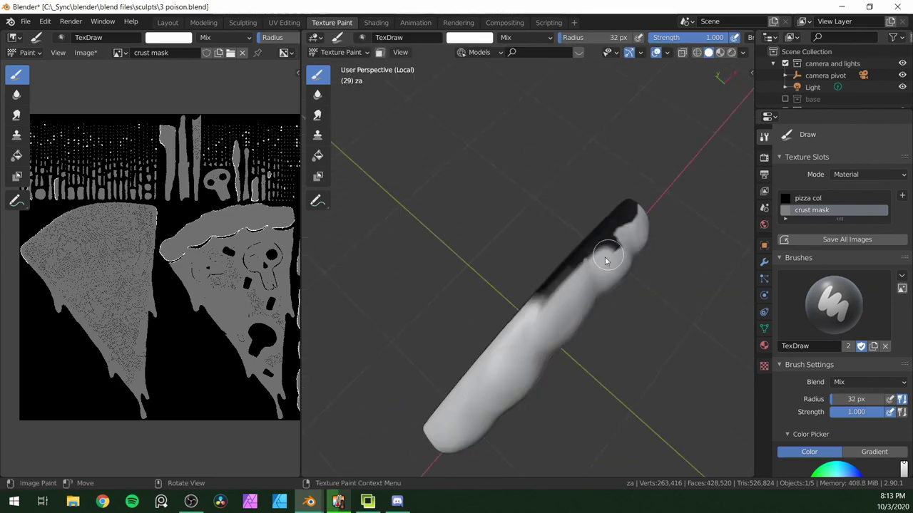
{"action": "middle_click_drag", "start_coordinate": [547, 302], "coordinate": [571, 308]}
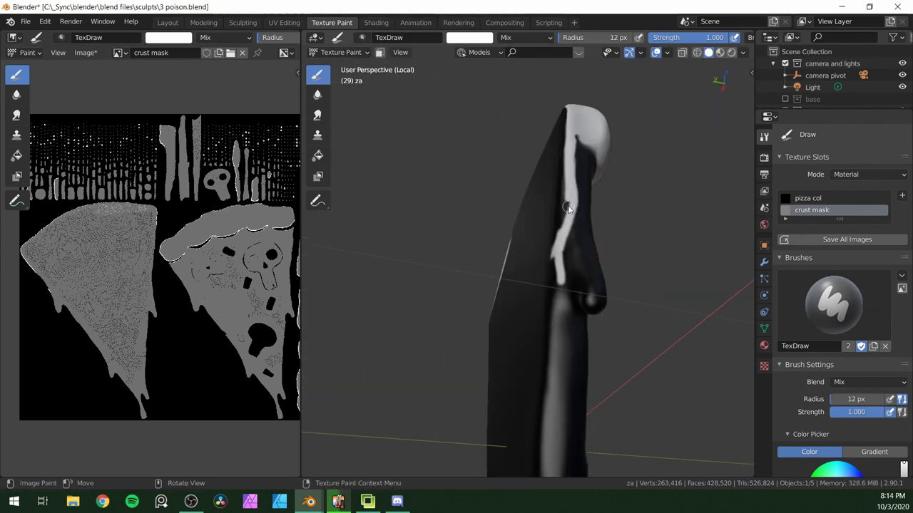
- Paint the crust layer along the slice's side edges and onto its back white with a 12 to 15 px brush
{"action": "middle_click_drag", "start_coordinate": [552, 142], "coordinate": [549, 341]}
{"action": "middle_click_drag", "start_coordinate": [542, 120], "coordinate": [522, 283]}
{"action": "middle_click_drag", "start_coordinate": [507, 197], "coordinate": [471, 177]}
{"action": "middle_click_drag", "start_coordinate": [415, 218], "coordinate": [528, 227]}
{"action": "left_click_drag", "start_coordinate": [488, 362], "coordinate": [460, 428]}
{"action": "mouse_move", "coordinate": [499, 314]}
{"action": "middle_mouse_down"}
{"action": "mouse_move", "coordinate": [518, 265]}
{"action": "mouse_move", "coordinate": [571, 235]}
{"action": "middle_mouse_up"}
{"action": "mouse_move", "coordinate": [570, 93]}
{"action": "left_mouse_down"}
{"action": "mouse_move", "coordinate": [452, 104]}
{"action": "mouse_move", "coordinate": [527, 171]}
{"action": "left_mouse_up"}
{"action": "mouse_move", "coordinate": [528, 172]}
{"action": "middle_mouse_down"}
{"action": "mouse_move", "coordinate": [605, 252]}
{"action": "mouse_move", "coordinate": [556, 164]}
{"action": "middle_mouse_up"}
{"action": "left_click_drag", "start_coordinate": [428, 214], "coordinate": [451, 242]}
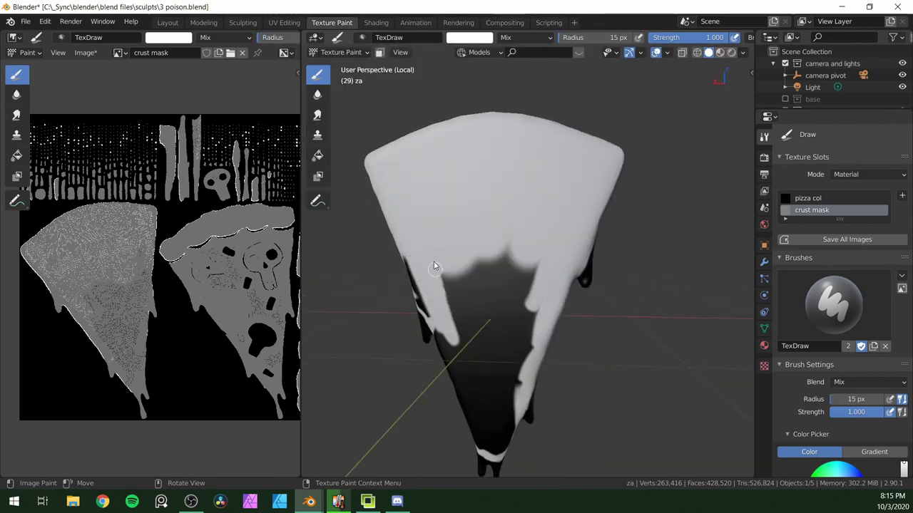
- Finish painting the slice's back and remaining crust edges white on the crust mask
{"action": "middle_click_drag", "start_coordinate": [507, 333], "coordinate": [577, 321]}
{"action": "left_click_drag", "start_coordinate": [536, 421], "coordinate": [495, 290]}
{"action": "middle_click_drag", "start_coordinate": [496, 290], "coordinate": [457, 235]}
{"action": "left_click_drag", "start_coordinate": [471, 178], "coordinate": [490, 286]}
{"action": "middle_click_drag", "start_coordinate": [545, 335], "coordinate": [492, 300]}
{"action": "left_click_drag", "start_coordinate": [445, 328], "coordinate": [453, 273]}
{"action": "middle_click_drag", "start_coordinate": [415, 206], "coordinate": [637, 178]}
{"action": "scroll", "coordinate": [589, 189], "scroll_direction": "up", "scroll_amount": 5}
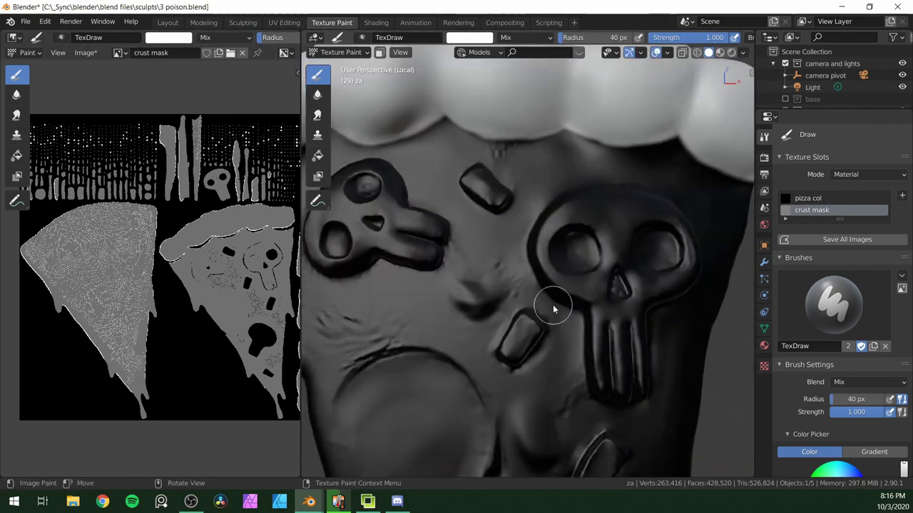
{"action": "scroll", "coordinate": [553, 308], "scroll_direction": "down", "scroll_amount": 6}
{"action": "middle_click_drag", "start_coordinate": [581, 276], "coordinate": [580, 285]}
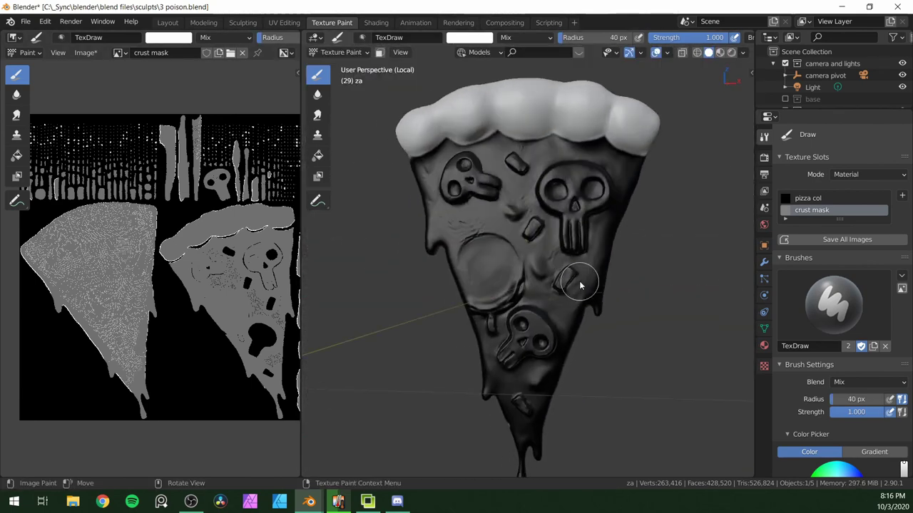
- Try to add a pep mask paint slot and fill it with black
{"action": "left_click", "coordinate": [851, 237]}
{"action": "type", "text": "sk"}
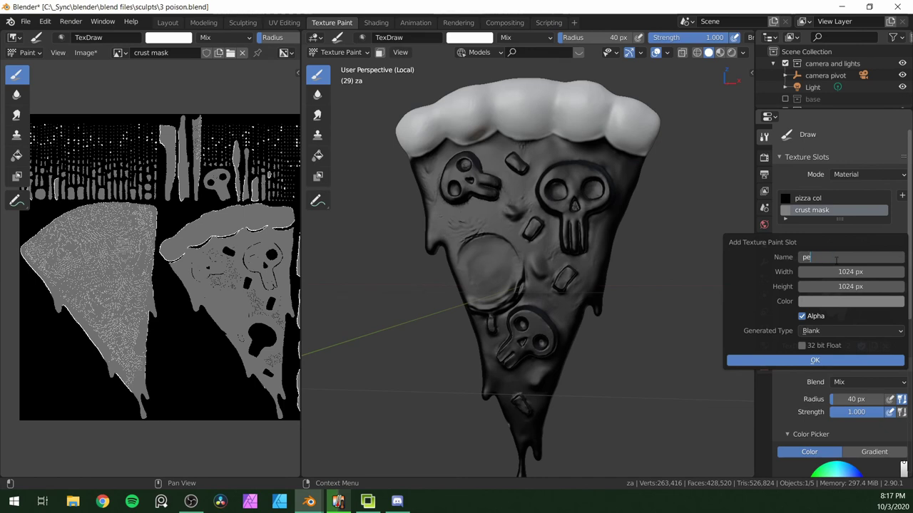
{"action": "left_click", "coordinate": [856, 361]}
{"action": "left_click", "coordinate": [31, 174]}
{"action": "left_click", "coordinate": [168, 38]}
{"action": "left_click", "coordinate": [815, 211]}
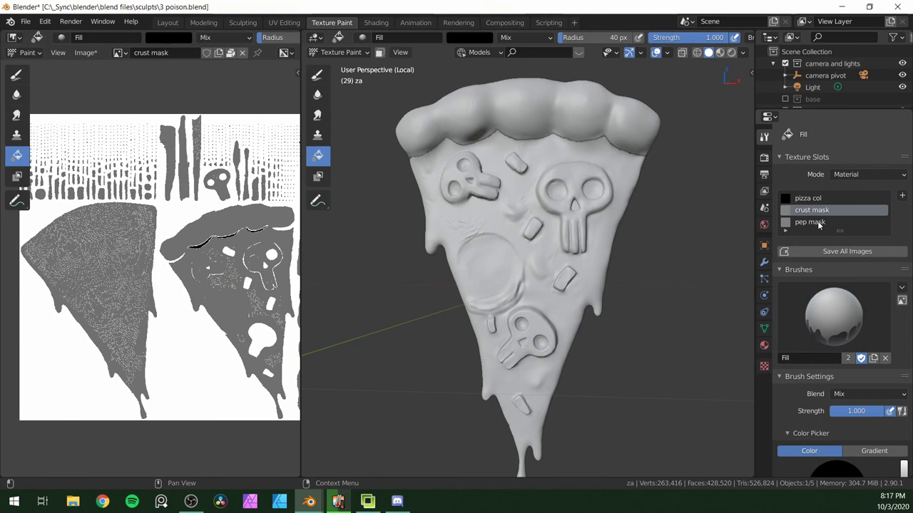
{"action": "key", "text": "ctrl+z"}
{"action": "left_click", "coordinate": [118, 53]}
- Add a Roughness texture paint slot named pep mask at 1024 by 1024 px
{"action": "left_click", "coordinate": [902, 196]}
{"action": "left_click", "coordinate": [852, 237]}
{"action": "left_click", "coordinate": [852, 257]}
{"action": "type", "text": "pep mask"}
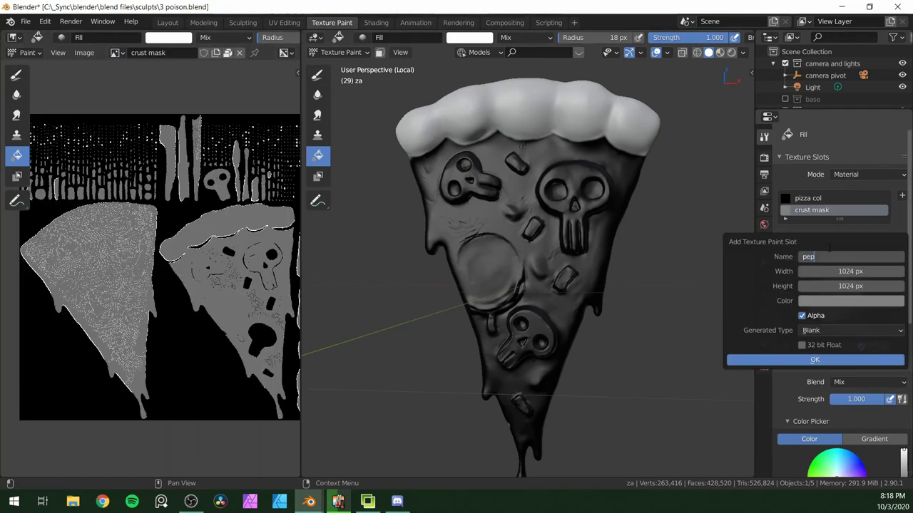
{"action": "left_click", "coordinate": [852, 361]}
- Fill the pep mask with black and save the file and its images
{"action": "left_click", "coordinate": [816, 212]}
{"action": "left_click", "coordinate": [814, 222]}
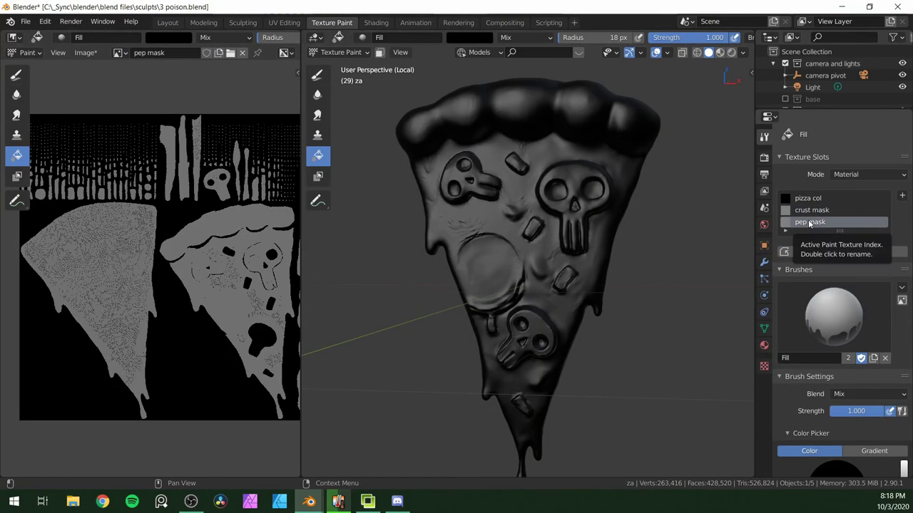
{"action": "key", "text": "ctrl+s"}
{"action": "left_click", "coordinate": [828, 210]}
{"action": "left_click", "coordinate": [25, 21]}
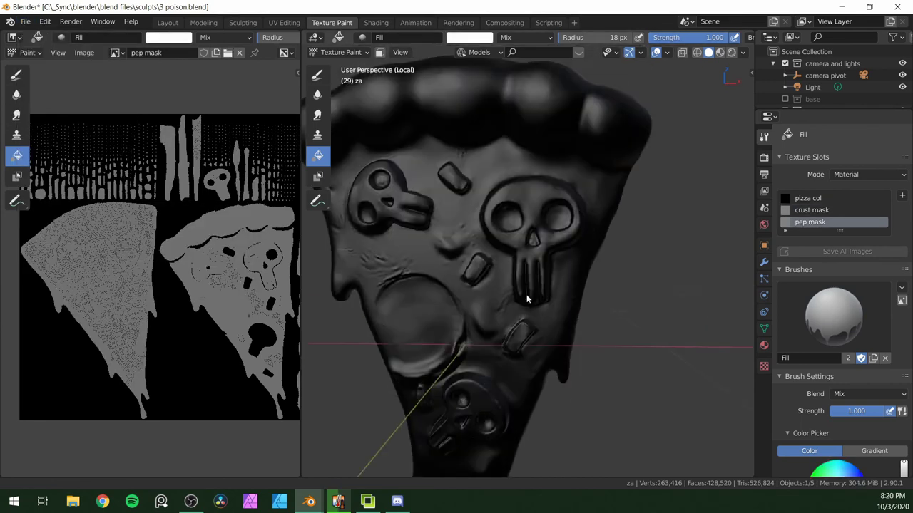
- Try a white brush stroke on the large skull's forehead and compare the crust mask and pep mask slots
{"action": "left_click", "coordinate": [470, 37]}
{"action": "scroll", "coordinate": [541, 214], "scroll_direction": "up", "scroll_amount": 2}
{"action": "left_click_drag", "start_coordinate": [531, 165], "coordinate": [533, 198]}
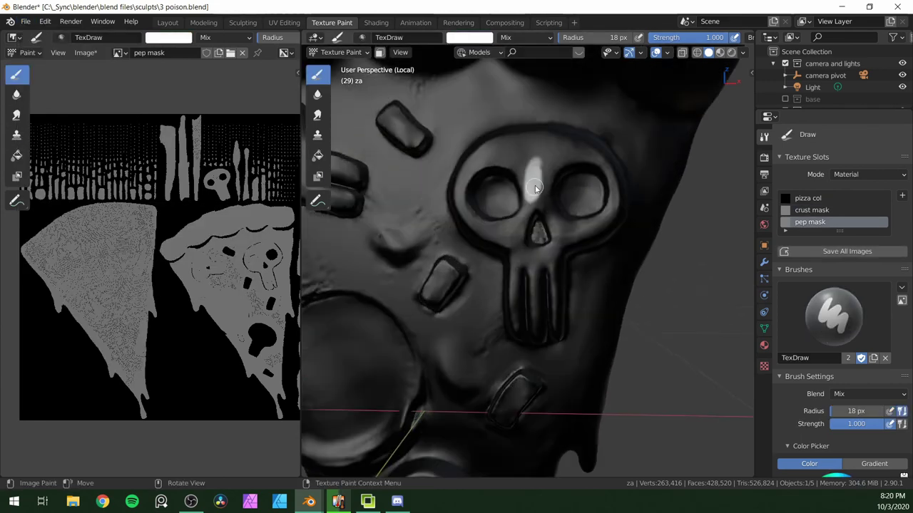
{"action": "left_click", "coordinate": [813, 210]}
{"action": "left_click", "coordinate": [816, 222]}
{"action": "left_click", "coordinate": [818, 211]}
{"action": "left_click", "coordinate": [820, 222]}
- Paint the front face of the small chunk below the crust white on the pep mask
{"action": "middle_click_drag", "start_coordinate": [399, 117], "coordinate": [478, 189], "text": "shift"}
{"action": "scroll", "coordinate": [471, 181], "scroll_direction": "up", "scroll_amount": 2}
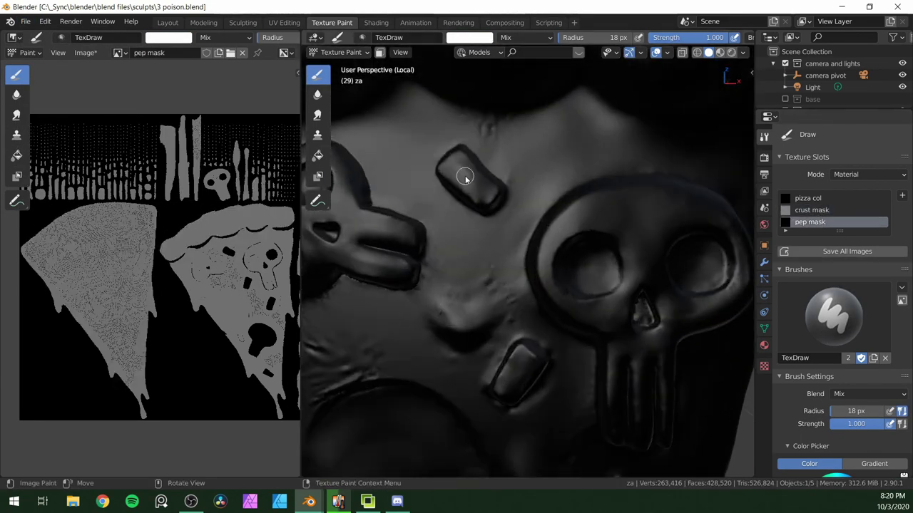
{"action": "left_click_drag", "start_coordinate": [466, 179], "coordinate": [487, 191]}
{"action": "middle_click_drag", "start_coordinate": [456, 178], "coordinate": [370, 168]}
- Try MatCap viewport lighting, restore Studio lighting and turn on Cavity
{"action": "left_click", "coordinate": [742, 52]}
{"action": "left_click", "coordinate": [732, 109]}
{"action": "left_click", "coordinate": [705, 187]}
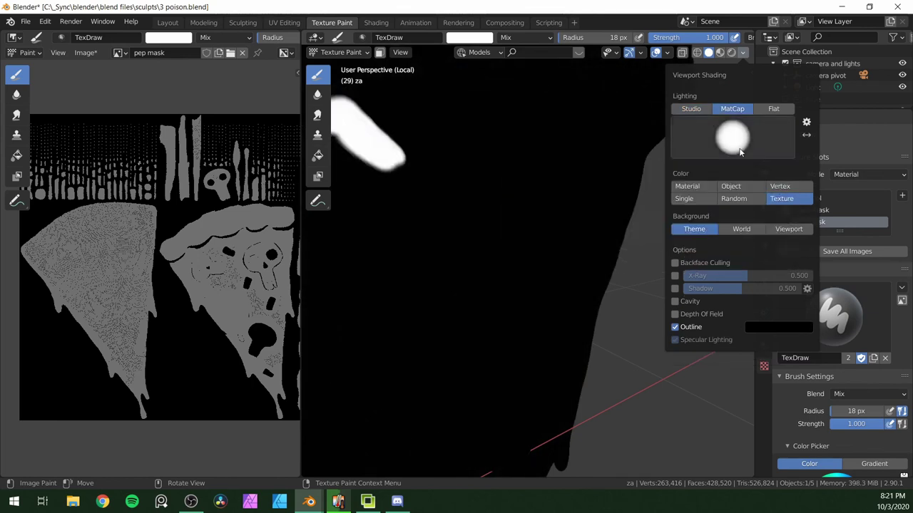
{"action": "left_click", "coordinate": [631, 215]}
{"action": "left_click", "coordinate": [691, 109]}
{"action": "left_click", "coordinate": [738, 142]}
{"action": "left_click", "coordinate": [666, 179]}
{"action": "left_click", "coordinate": [675, 302]}
{"action": "middle_click_drag", "start_coordinate": [499, 214], "coordinate": [585, 229]}
{"action": "scroll", "coordinate": [570, 228], "scroll_direction": "down", "scroll_amount": 4}
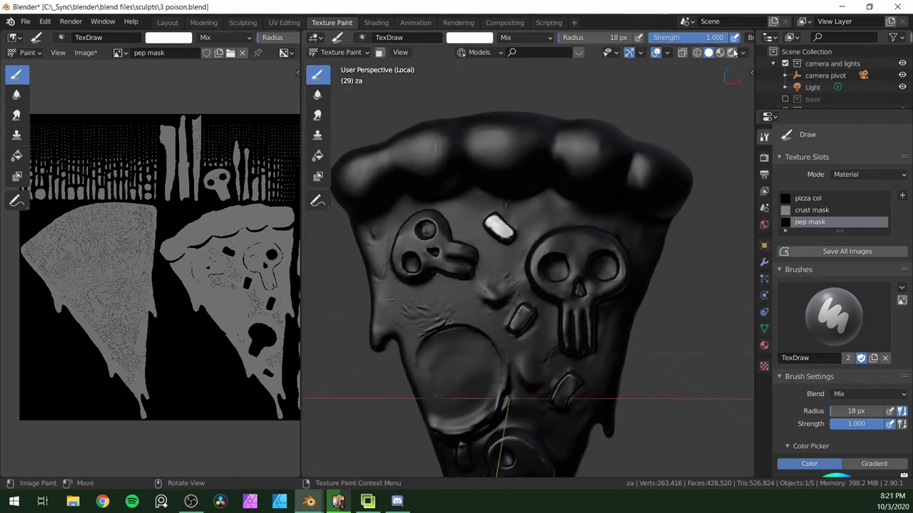
- Paint the sides of the small chunk below the crust white on the pep mask
{"action": "scroll", "coordinate": [492, 235], "scroll_direction": "up", "scroll_amount": 5}
{"action": "mouse_move", "coordinate": [442, 209]}
{"action": "middle_mouse_down", "text": "shift"}
{"action": "mouse_move", "coordinate": [380, 259]}
{"action": "mouse_move", "coordinate": [428, 260]}
{"action": "middle_mouse_up", "text": "shift"}
{"action": "left_click_drag", "start_coordinate": [428, 250], "coordinate": [472, 279]}
{"action": "middle_click_drag", "start_coordinate": [473, 279], "coordinate": [570, 242]}
{"action": "left_click_drag", "start_coordinate": [571, 232], "coordinate": [599, 216]}
{"action": "middle_click_drag", "start_coordinate": [599, 216], "coordinate": [564, 285]}
{"action": "left_click_drag", "start_coordinate": [563, 285], "coordinate": [547, 266]}
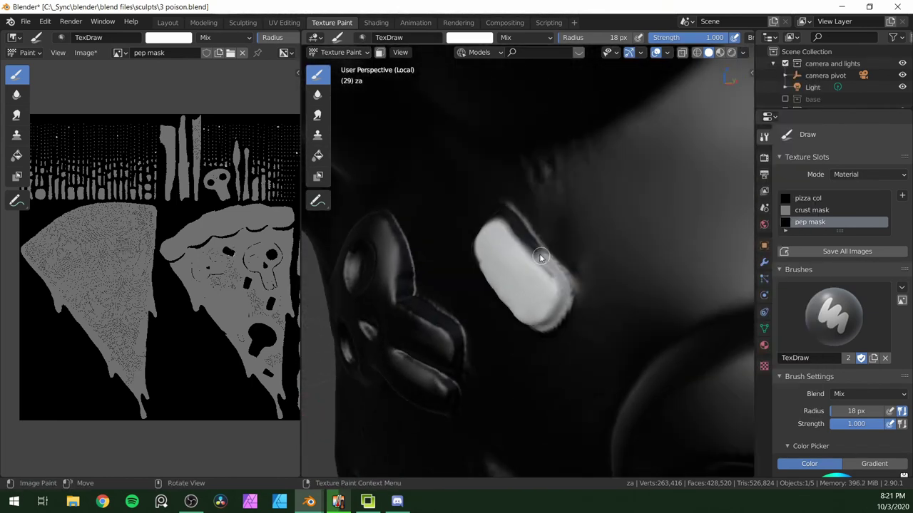
- Clean up the edges of the white-painted small chunks with a black 8 px brush on the pep mask
{"action": "mouse_move", "coordinate": [546, 267]}
{"action": "middle_mouse_down"}
{"action": "mouse_move", "coordinate": [582, 291]}
{"action": "mouse_move", "coordinate": [519, 336]}
{"action": "mouse_move", "coordinate": [495, 259]}
{"action": "mouse_move", "coordinate": [606, 215]}
{"action": "mouse_move", "coordinate": [621, 367]}
{"action": "mouse_move", "coordinate": [591, 277]}
{"action": "mouse_move", "coordinate": [514, 300]}
{"action": "mouse_move", "coordinate": [457, 285]}
{"action": "mouse_move", "coordinate": [429, 324]}
{"action": "mouse_move", "coordinate": [509, 326]}
{"action": "mouse_move", "coordinate": [501, 378]}
{"action": "mouse_move", "coordinate": [452, 363]}
{"action": "mouse_move", "coordinate": [443, 302]}
{"action": "mouse_move", "coordinate": [464, 108]}
{"action": "mouse_move", "coordinate": [605, 314]}
{"action": "mouse_move", "coordinate": [501, 297]}
{"action": "mouse_move", "coordinate": [652, 221]}
{"action": "mouse_move", "coordinate": [477, 147]}
{"action": "mouse_move", "coordinate": [584, 224]}
{"action": "mouse_move", "coordinate": [540, 193]}
{"action": "mouse_move", "coordinate": [544, 185]}
{"action": "mouse_move", "coordinate": [564, 198]}
{"action": "mouse_move", "coordinate": [393, 215]}
{"action": "middle_mouse_up"}
{"action": "key", "text": "x"}
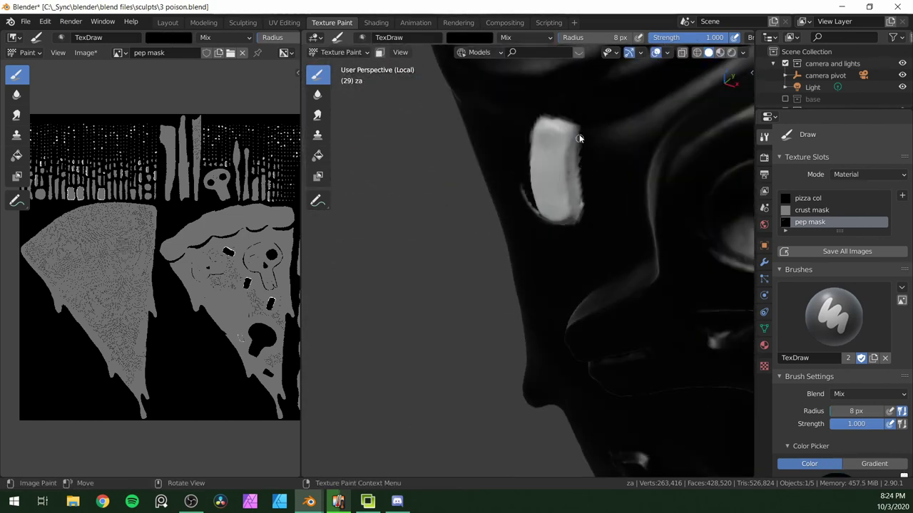
{"action": "middle_click_drag", "start_coordinate": [564, 122], "coordinate": [568, 189]}
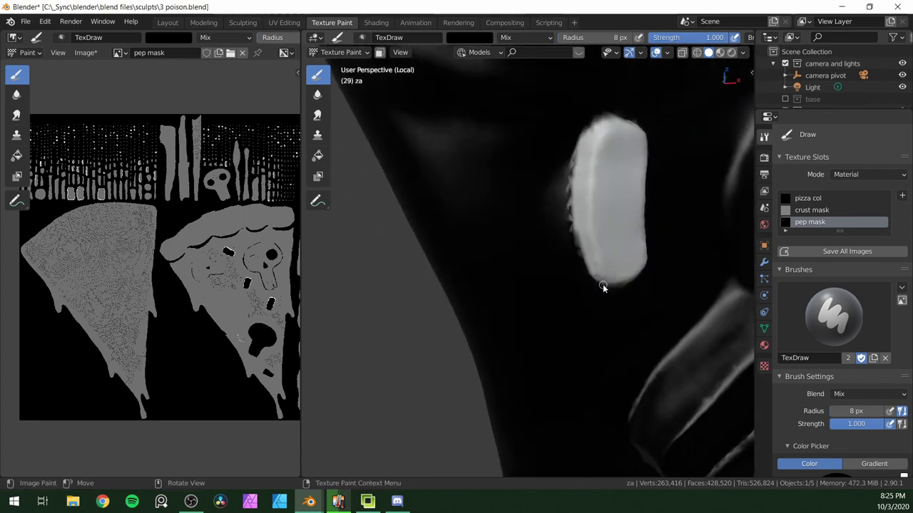
{"action": "key", "text": "f"}
{"action": "left_click", "coordinate": [606, 115]}
{"action": "middle_click_drag", "start_coordinate": [606, 116], "coordinate": [609, 149]}
{"action": "left_click_drag", "start_coordinate": [610, 151], "coordinate": [623, 271]}
- Paint the small chunk near the slice's tip white on the pep mask with a 16 px brush
{"action": "scroll", "coordinate": [623, 271], "scroll_direction": "down", "scroll_amount": 7}
{"action": "middle_click_drag", "start_coordinate": [697, 334], "coordinate": [559, 233], "text": "shift"}
{"action": "scroll", "coordinate": [559, 233], "scroll_direction": "up", "scroll_amount": 4}
{"action": "key", "text": "x"}
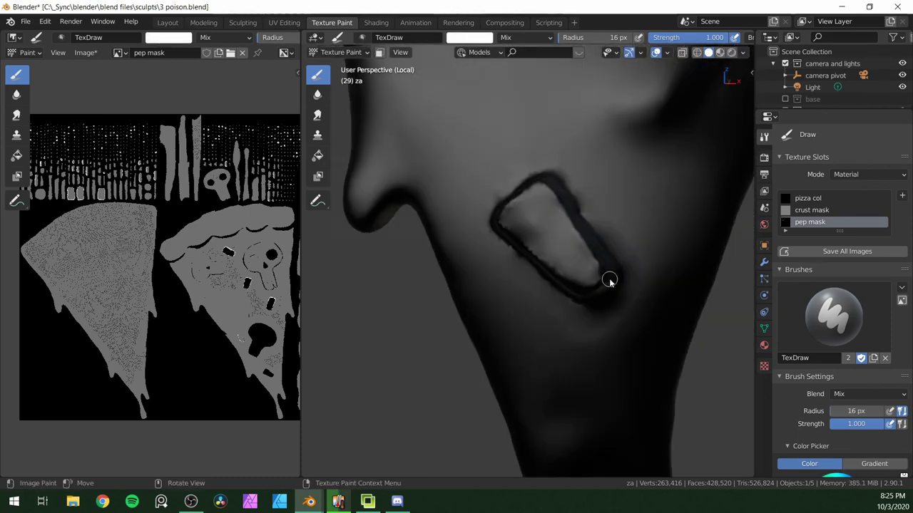
{"action": "left_click_drag", "start_coordinate": [559, 255], "coordinate": [538, 216]}
{"action": "middle_click_drag", "start_coordinate": [571, 236], "coordinate": [532, 265]}
{"action": "left_click_drag", "start_coordinate": [532, 265], "coordinate": [507, 261]}
{"action": "middle_click_drag", "start_coordinate": [524, 256], "coordinate": [614, 287]}
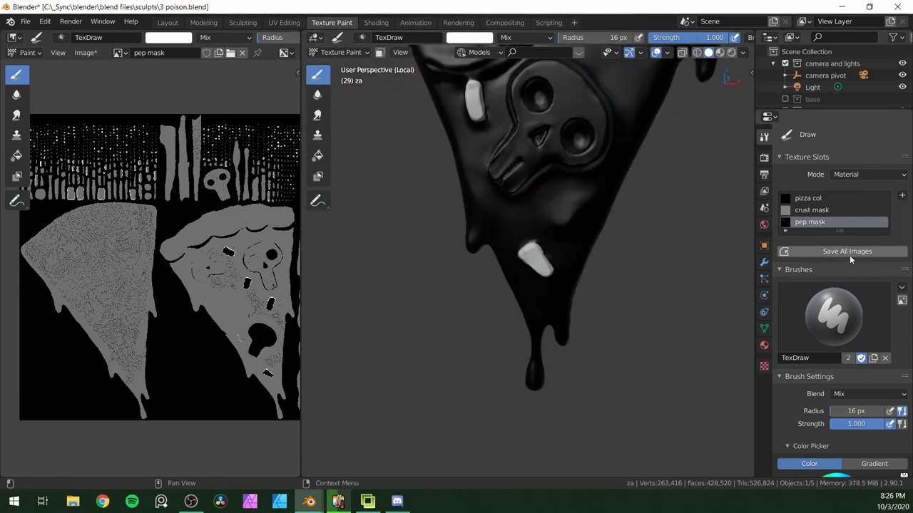
- Check the crust mask and pep mask slots and make pizza col the active texture slot
{"action": "left_click", "coordinate": [820, 211]}
{"action": "left_click", "coordinate": [816, 222]}
{"action": "scroll", "coordinate": [690, 251], "scroll_direction": "down", "scroll_amount": 7}
{"action": "left_click", "coordinate": [813, 199]}
{"action": "scroll", "coordinate": [609, 200], "scroll_direction": "up", "scroll_amount": 4}
{"action": "middle_click_drag", "start_coordinate": [609, 200], "coordinate": [607, 346], "text": "shift"}
- Rename the color slot skulls col, and try a Fill on the slice before undoing it and saving the file
{"action": "left_click", "coordinate": [17, 155]}
{"action": "left_click", "coordinate": [170, 38]}
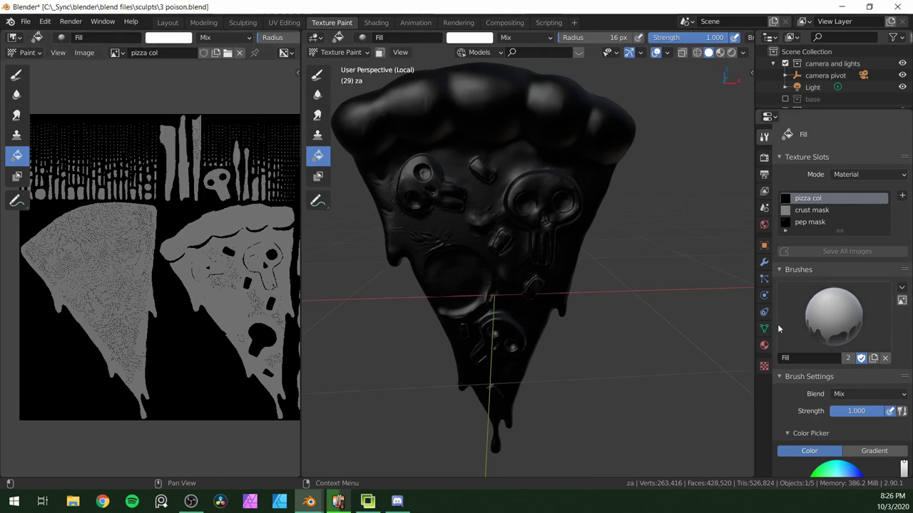
{"action": "scroll", "coordinate": [606, 214], "scroll_direction": "up", "scroll_amount": 5}
{"action": "left_click", "coordinate": [469, 37]}
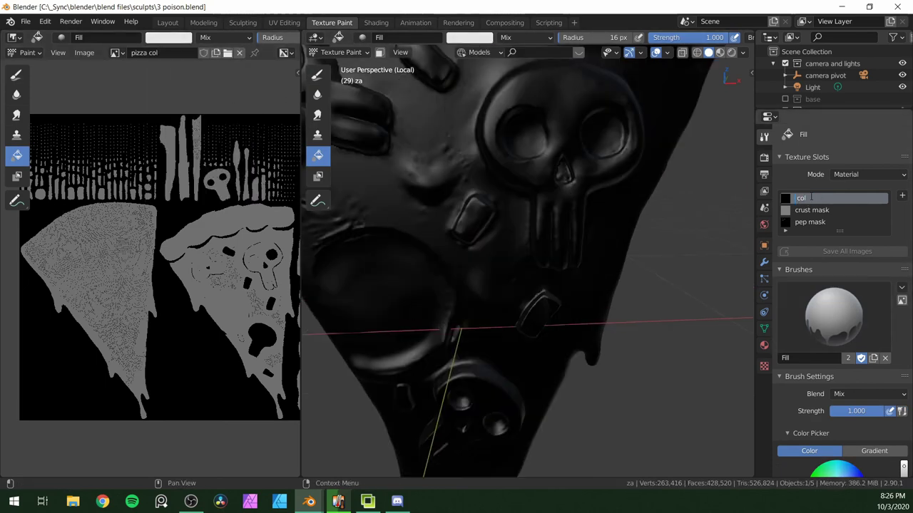
{"action": "left_click", "coordinate": [522, 254]}
{"action": "key", "text": "ctrl+z"}
{"action": "key", "text": "ctrl+s"}
- Paint cream over the large skull on skulls col with the 16 px Draw brush
{"action": "left_click", "coordinate": [317, 74]}
{"action": "scroll", "coordinate": [820, 285], "scroll_direction": "down", "scroll_amount": 11}
{"action": "middle_click_drag", "start_coordinate": [576, 199], "coordinate": [499, 285], "text": "shift"}
{"action": "left_click_drag", "start_coordinate": [479, 114], "coordinate": [477, 187]}
{"action": "mouse_move", "coordinate": [477, 187]}
{"action": "middle_mouse_down"}
{"action": "mouse_move", "coordinate": [464, 207]}
{"action": "mouse_move", "coordinate": [567, 214]}
{"action": "mouse_move", "coordinate": [555, 226]}
{"action": "middle_mouse_up"}
{"action": "key", "text": "ctrl+z"}
{"action": "mouse_move", "coordinate": [554, 227]}
{"action": "left_mouse_down"}
{"action": "mouse_move", "coordinate": [557, 161]}
{"action": "mouse_move", "coordinate": [522, 212]}
{"action": "left_mouse_up"}
{"action": "middle_click_drag", "start_coordinate": [522, 212], "coordinate": [460, 199]}
{"action": "left_click_drag", "start_coordinate": [460, 199], "coordinate": [503, 153]}
{"action": "mouse_move", "coordinate": [502, 153]}
{"action": "middle_mouse_down"}
{"action": "mouse_move", "coordinate": [560, 184]}
{"action": "mouse_move", "coordinate": [463, 205]}
{"action": "middle_mouse_up"}
{"action": "left_click_drag", "start_coordinate": [463, 205], "coordinate": [467, 151]}
{"action": "mouse_move", "coordinate": [467, 151]}
{"action": "middle_mouse_down"}
{"action": "mouse_move", "coordinate": [532, 236]}
{"action": "mouse_move", "coordinate": [465, 207]}
{"action": "mouse_move", "coordinate": [530, 238]}
{"action": "mouse_move", "coordinate": [540, 231]}
{"action": "mouse_move", "coordinate": [476, 241]}
{"action": "mouse_move", "coordinate": [462, 168]}
{"action": "middle_mouse_up"}
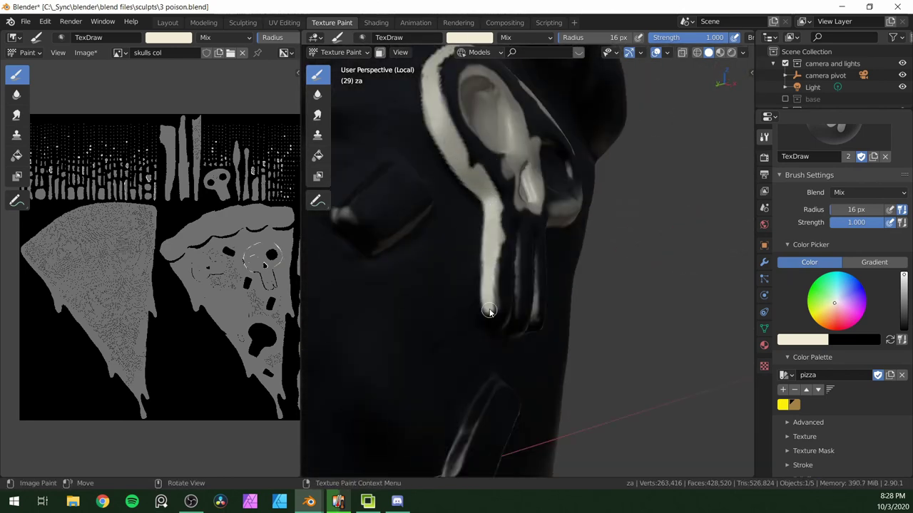
- Cover the large skull's remaining sides and teeth with cream, enlarging the brush radius to 19 px
{"action": "mouse_move", "coordinate": [494, 314]}
{"action": "middle_mouse_down"}
{"action": "mouse_move", "coordinate": [428, 214]}
{"action": "mouse_move", "coordinate": [419, 316]}
{"action": "middle_mouse_up"}
{"action": "mouse_move", "coordinate": [356, 341]}
{"action": "middle_mouse_down"}
{"action": "mouse_move", "coordinate": [418, 255]}
{"action": "mouse_move", "coordinate": [418, 204]}
{"action": "mouse_move", "coordinate": [445, 295]}
{"action": "mouse_move", "coordinate": [493, 192]}
{"action": "mouse_move", "coordinate": [400, 157]}
{"action": "middle_mouse_up"}
{"action": "middle_click_drag", "start_coordinate": [371, 126], "coordinate": [405, 155], "text": "shift"}
{"action": "left_click_drag", "start_coordinate": [435, 187], "coordinate": [524, 187]}
{"action": "key", "text": "f"}
{"action": "left_click", "coordinate": [480, 238]}
{"action": "middle_click_drag", "start_coordinate": [478, 237], "coordinate": [530, 194]}
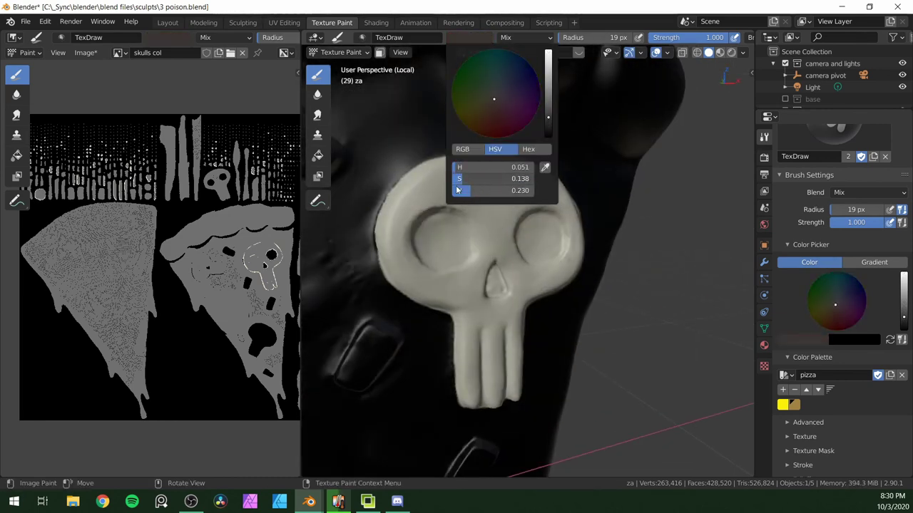
- Paint the large skull's left eye socket dark brown, add the cream to the pizza palette and save the file
{"action": "left_click_drag", "start_coordinate": [436, 244], "coordinate": [436, 256]}
{"action": "key", "text": "s"}
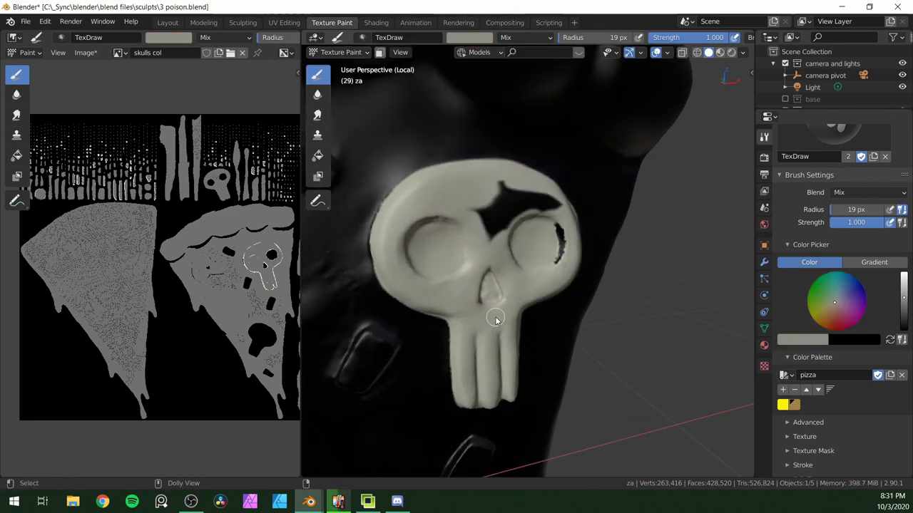
{"action": "left_click", "coordinate": [477, 37]}
{"action": "key", "text": "ctrl+z"}
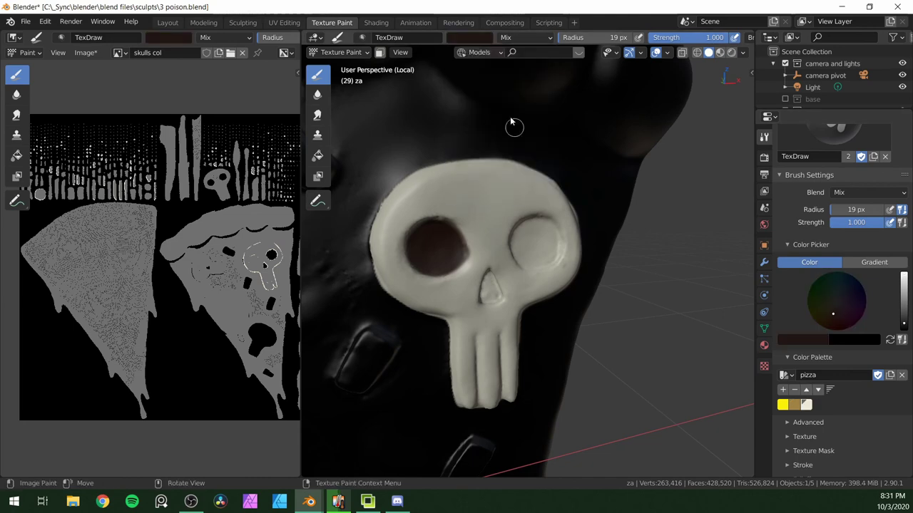
{"action": "key", "text": "ctrl+s"}
- Add the dark brown to the pizza palette and paint the large skull's right eye socket with it
{"action": "scroll", "coordinate": [481, 276], "scroll_direction": "up", "scroll_amount": 2}
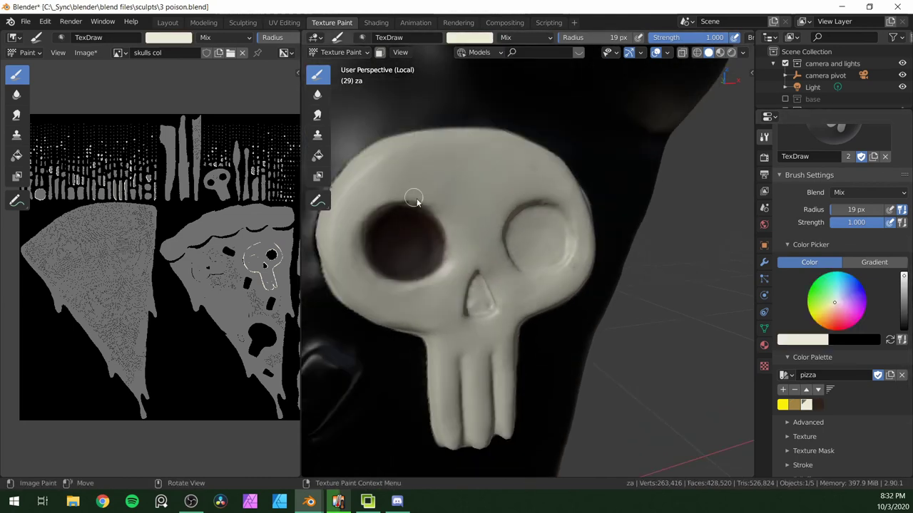
{"action": "left_click", "coordinate": [818, 405]}
{"action": "middle_click_drag", "start_coordinate": [553, 245], "coordinate": [522, 235]}
{"action": "left_click_drag", "start_coordinate": [522, 235], "coordinate": [499, 228]}
{"action": "mouse_move", "coordinate": [499, 228]}
{"action": "middle_mouse_down"}
{"action": "mouse_move", "coordinate": [490, 201]}
{"action": "mouse_move", "coordinate": [500, 227]}
{"action": "middle_mouse_up"}
{"action": "left_click_drag", "start_coordinate": [499, 226], "coordinate": [517, 275]}
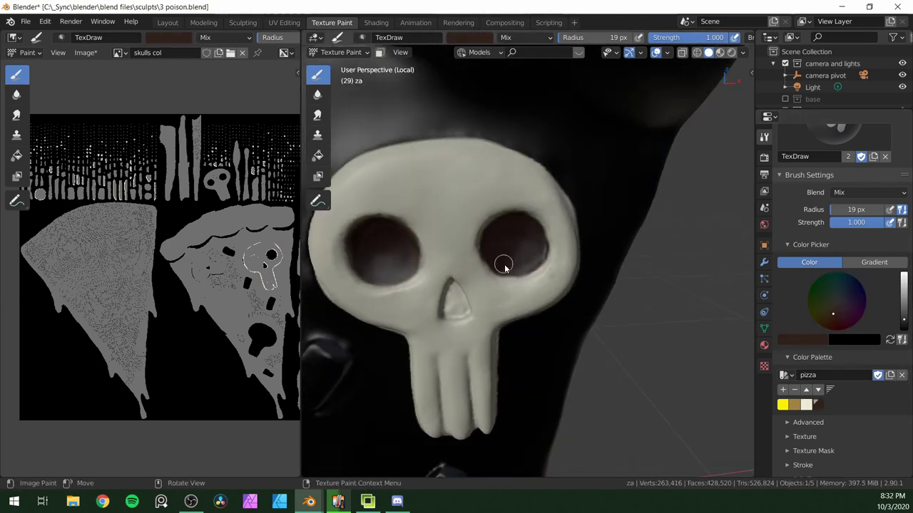
- Paint the large skull's nose cavity dark brown with a 9 px brush
{"action": "middle_click_drag", "start_coordinate": [528, 257], "coordinate": [499, 239]}
{"action": "key", "text": "f"}
{"action": "left_click_drag", "start_coordinate": [466, 261], "coordinate": [468, 283]}
{"action": "mouse_move", "coordinate": [467, 283]}
{"action": "middle_mouse_down"}
{"action": "mouse_move", "coordinate": [483, 256]}
{"action": "mouse_move", "coordinate": [436, 275]}
{"action": "middle_mouse_up"}
{"action": "left_click_drag", "start_coordinate": [436, 275], "coordinate": [426, 298]}
{"action": "middle_click_drag", "start_coordinate": [426, 298], "coordinate": [478, 321]}
{"action": "left_click_drag", "start_coordinate": [485, 321], "coordinate": [484, 340]}
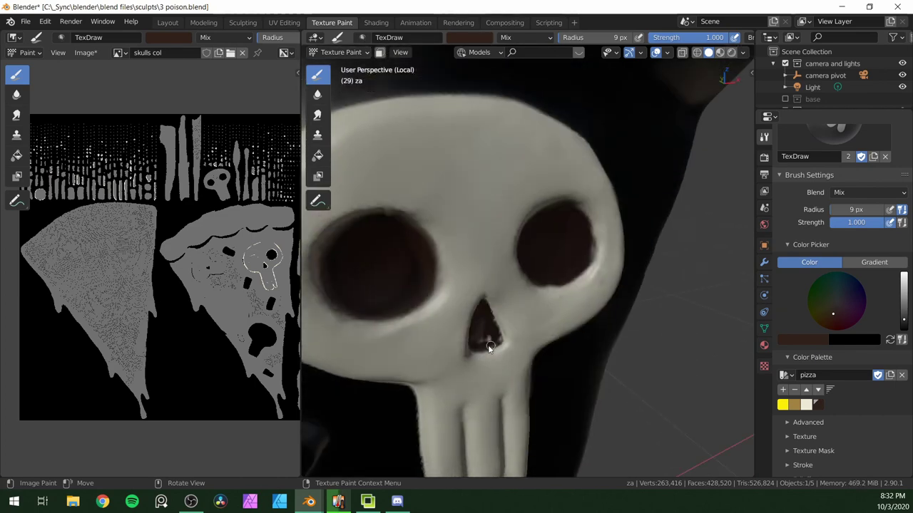
- Set the brush to 0.166 strength and 15 px radius and shade the grooves between the large skull's teeth brown
{"action": "scroll", "coordinate": [484, 340], "scroll_direction": "down", "scroll_amount": 3}
{"action": "middle_click_drag", "start_coordinate": [484, 340], "coordinate": [468, 260]}
{"action": "scroll", "coordinate": [509, 354], "scroll_direction": "up", "scroll_amount": 1}
{"action": "scroll", "coordinate": [469, 260], "scroll_direction": "up", "scroll_amount": 1}
{"action": "key", "text": "shift+f"}
{"action": "left_click", "coordinate": [472, 337]}
{"action": "middle_click_drag", "start_coordinate": [472, 336], "coordinate": [463, 307]}
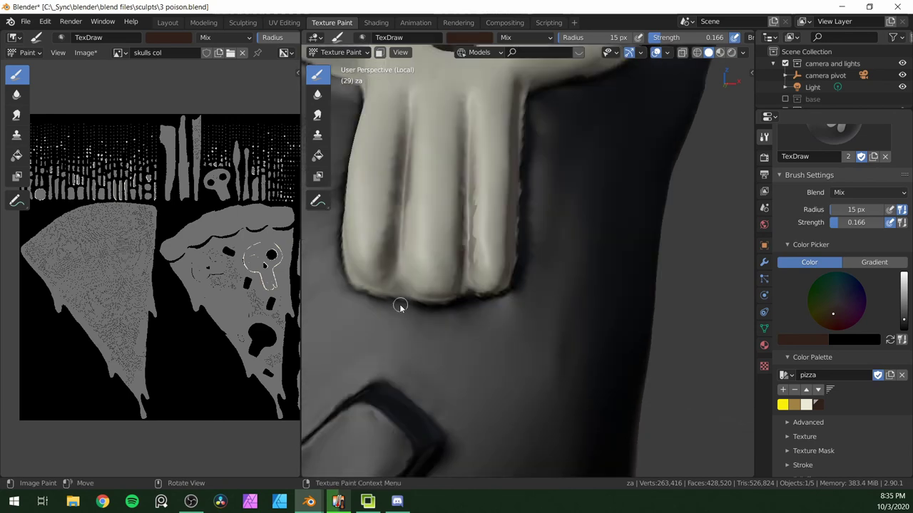
{"action": "middle_click_drag", "start_coordinate": [399, 305], "coordinate": [476, 244]}
{"action": "left_click_drag", "start_coordinate": [478, 202], "coordinate": [476, 271]}
{"action": "mouse_move", "coordinate": [536, 262]}
{"action": "middle_mouse_down"}
{"action": "mouse_move", "coordinate": [432, 302]}
{"action": "mouse_move", "coordinate": [507, 263]}
{"action": "mouse_move", "coordinate": [470, 316]}
{"action": "middle_mouse_up"}
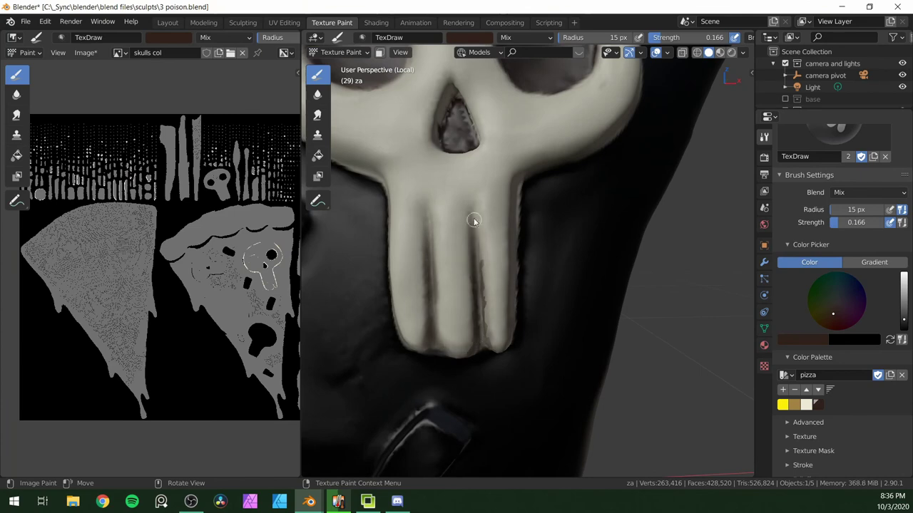
- Deepen the brown shading in the large skull's tooth grooves, at the tooth ends and on the cheeks
{"action": "mouse_move", "coordinate": [477, 236]}
{"action": "middle_mouse_down"}
{"action": "mouse_move", "coordinate": [428, 193]}
{"action": "mouse_move", "coordinate": [516, 236]}
{"action": "mouse_move", "coordinate": [544, 191]}
{"action": "mouse_move", "coordinate": [515, 325]}
{"action": "mouse_move", "coordinate": [505, 224]}
{"action": "mouse_move", "coordinate": [487, 297]}
{"action": "middle_mouse_up"}
{"action": "scroll", "coordinate": [505, 224], "scroll_direction": "up", "scroll_amount": 2}
{"action": "left_click_drag", "start_coordinate": [512, 294], "coordinate": [511, 235]}
{"action": "middle_click_drag", "start_coordinate": [510, 235], "coordinate": [524, 170]}
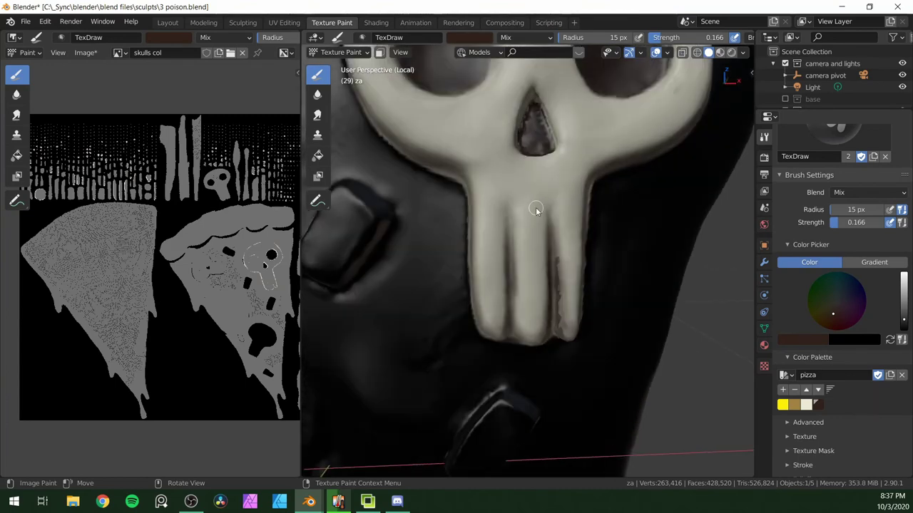
{"action": "mouse_move", "coordinate": [579, 352]}
{"action": "middle_mouse_down"}
{"action": "mouse_move", "coordinate": [534, 271]}
{"action": "mouse_move", "coordinate": [530, 278]}
{"action": "middle_mouse_up"}
{"action": "scroll", "coordinate": [530, 277], "scroll_direction": "down", "scroll_amount": 3}
{"action": "scroll", "coordinate": [524, 271], "scroll_direction": "up", "scroll_amount": 2}
{"action": "left_click_drag", "start_coordinate": [518, 265], "coordinate": [510, 338]}
{"action": "middle_click_drag", "start_coordinate": [511, 338], "coordinate": [526, 379]}
{"action": "scroll", "coordinate": [526, 379], "scroll_direction": "up", "scroll_amount": 1}
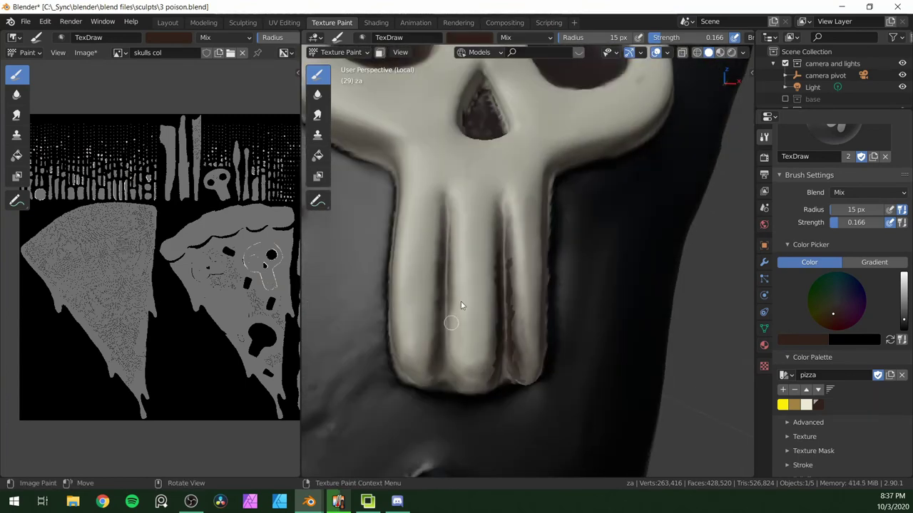
{"action": "middle_click_drag", "start_coordinate": [502, 203], "coordinate": [539, 253], "text": "alt"}
{"action": "scroll", "coordinate": [539, 253], "scroll_direction": "down", "scroll_amount": 3}
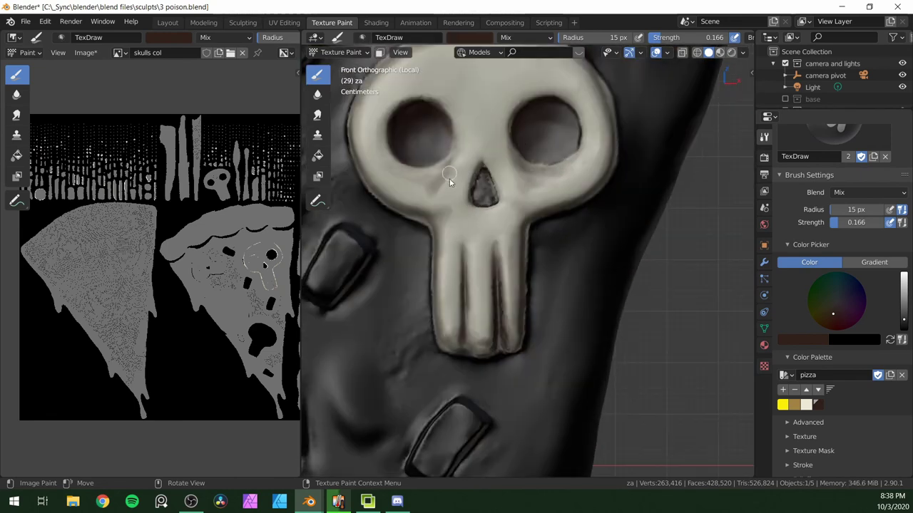
- Darken the large skull's outer rim with brown, setting the brush to 26 px radius and 1.000 strength
{"action": "scroll", "coordinate": [540, 206], "scroll_direction": "down", "scroll_amount": 5}
{"action": "mouse_move", "coordinate": [446, 246]}
{"action": "middle_mouse_down"}
{"action": "mouse_move", "coordinate": [540, 206]}
{"action": "mouse_move", "coordinate": [652, 209]}
{"action": "mouse_move", "coordinate": [513, 204]}
{"action": "mouse_move", "coordinate": [554, 237]}
{"action": "mouse_move", "coordinate": [527, 183]}
{"action": "mouse_move", "coordinate": [490, 207]}
{"action": "middle_mouse_up"}
{"action": "scroll", "coordinate": [539, 206], "scroll_direction": "up", "scroll_amount": 3}
{"action": "key", "text": "f"}
{"action": "left_click", "coordinate": [548, 237]}
{"action": "left_click_drag", "start_coordinate": [666, 37], "coordinate": [723, 37]}
{"action": "middle_click_drag", "start_coordinate": [563, 121], "coordinate": [599, 178]}
{"action": "scroll", "coordinate": [599, 178], "scroll_direction": "up", "scroll_amount": 3}
{"action": "key", "text": "f"}
{"action": "left_click", "coordinate": [599, 179]}
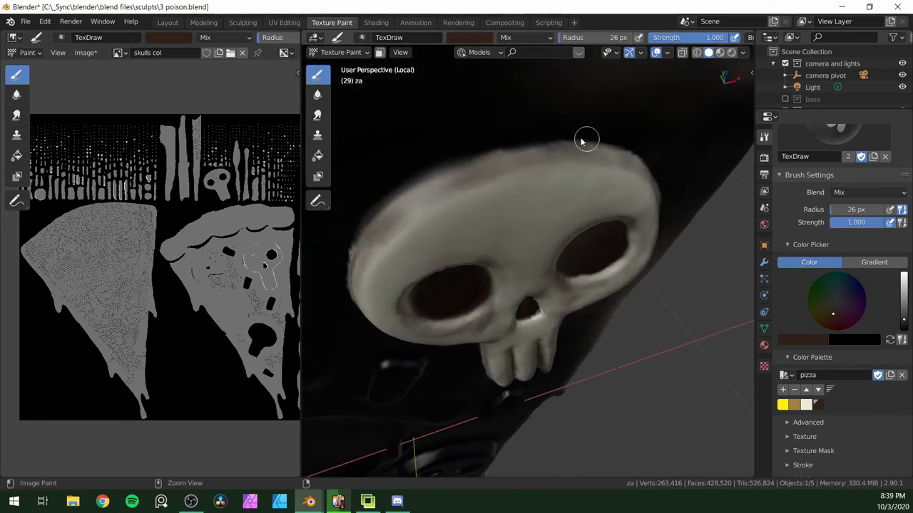
- Pick the cream palette color, start painting the upper-left skull's face with it and save the file
{"action": "mouse_move", "coordinate": [405, 188]}
{"action": "middle_mouse_down"}
{"action": "mouse_move", "coordinate": [583, 149]}
{"action": "mouse_move", "coordinate": [458, 185]}
{"action": "mouse_move", "coordinate": [619, 193]}
{"action": "mouse_move", "coordinate": [599, 228]}
{"action": "mouse_move", "coordinate": [627, 214]}
{"action": "middle_mouse_up"}
{"action": "scroll", "coordinate": [599, 228], "scroll_direction": "down", "scroll_amount": 4}
{"action": "left_click", "coordinate": [805, 404]}
{"action": "scroll", "coordinate": [487, 208], "scroll_direction": "up", "scroll_amount": 5}
{"action": "left_click_drag", "start_coordinate": [487, 208], "coordinate": [487, 147]}
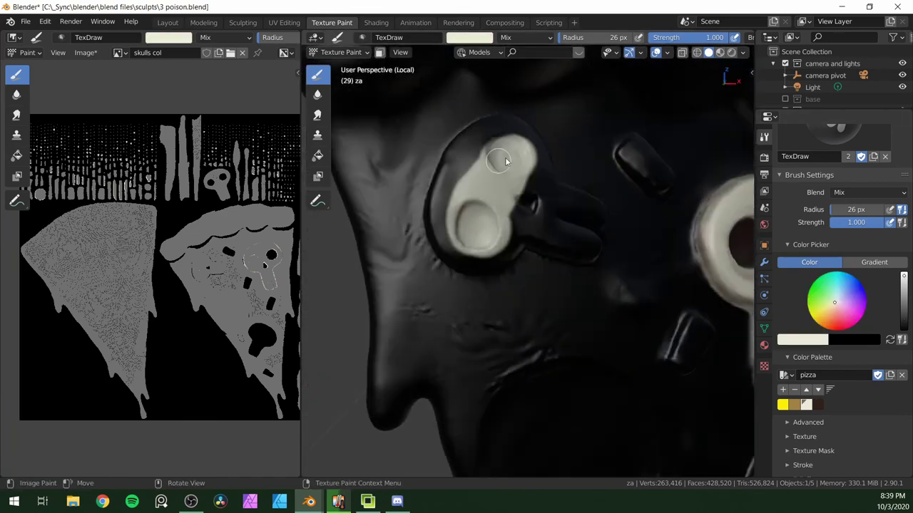
{"action": "key", "text": "ctrl+s"}
- Collapse the Brushes section and finish painting the upper-left skull's face and teeth cream
{"action": "left_click_drag", "start_coordinate": [908, 277], "coordinate": [908, 185]}
{"action": "left_click", "coordinate": [855, 224]}
{"action": "scroll", "coordinate": [870, 283], "scroll_direction": "up", "scroll_amount": 3}
{"action": "mouse_move", "coordinate": [524, 175]}
{"action": "left_mouse_down"}
{"action": "mouse_move", "coordinate": [459, 197]}
{"action": "mouse_move", "coordinate": [473, 250]}
{"action": "left_mouse_up"}
{"action": "middle_click_drag", "start_coordinate": [513, 264], "coordinate": [478, 242]}
{"action": "left_click_drag", "start_coordinate": [499, 232], "coordinate": [548, 241]}
{"action": "mouse_move", "coordinate": [548, 241]}
{"action": "middle_mouse_down"}
{"action": "mouse_move", "coordinate": [566, 312]}
{"action": "mouse_move", "coordinate": [534, 188]}
{"action": "mouse_move", "coordinate": [519, 171]}
{"action": "mouse_move", "coordinate": [494, 291]}
{"action": "mouse_move", "coordinate": [484, 241]}
{"action": "mouse_move", "coordinate": [557, 298]}
{"action": "mouse_move", "coordinate": [606, 236]}
{"action": "middle_mouse_up"}
{"action": "scroll", "coordinate": [856, 342], "scroll_direction": "down", "scroll_amount": 3}
- Paint the sides of the upper-left skull dark brown from the palette and lightly shade its teeth
{"action": "left_click", "coordinate": [818, 466]}
{"action": "left_click_drag", "start_coordinate": [543, 84], "coordinate": [632, 218]}
{"action": "middle_click_drag", "start_coordinate": [631, 218], "coordinate": [570, 171]}
{"action": "left_click_drag", "start_coordinate": [570, 171], "coordinate": [653, 162]}
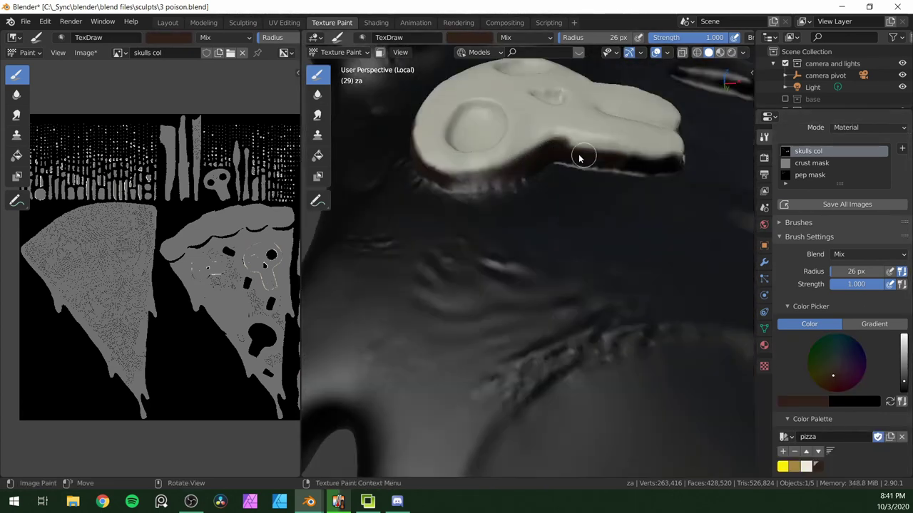
{"action": "mouse_move", "coordinate": [653, 162]}
{"action": "middle_mouse_down"}
{"action": "mouse_move", "coordinate": [519, 253]}
{"action": "mouse_move", "coordinate": [469, 240]}
{"action": "mouse_move", "coordinate": [627, 197]}
{"action": "mouse_move", "coordinate": [614, 242]}
{"action": "mouse_move", "coordinate": [647, 271]}
{"action": "middle_mouse_up"}
{"action": "mouse_move", "coordinate": [647, 271]}
{"action": "left_mouse_down"}
{"action": "mouse_move", "coordinate": [680, 258]}
{"action": "mouse_move", "coordinate": [609, 319]}
{"action": "left_mouse_up"}
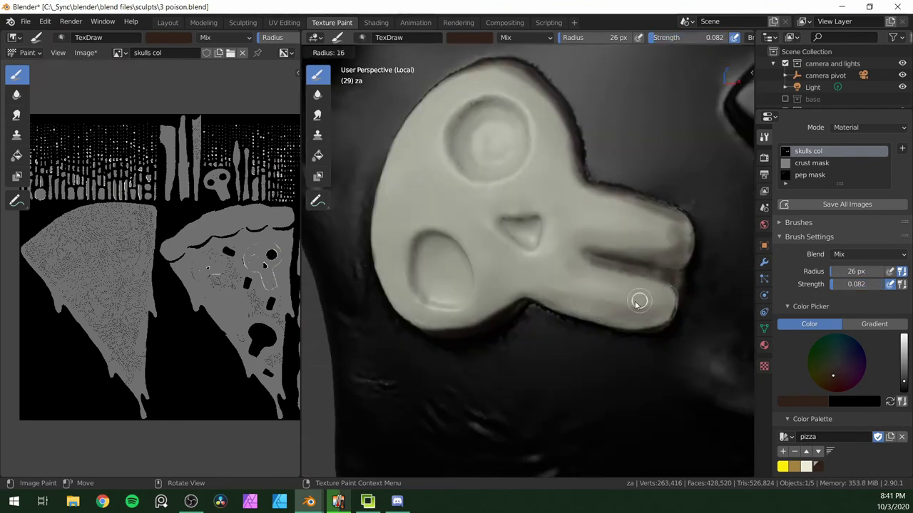
- Paint the upper-left skull's eye sockets and nose cavity dark brown from the front view
{"action": "left_click_drag", "start_coordinate": [534, 126], "coordinate": [481, 186]}
{"action": "key", "text": "KP_1"}
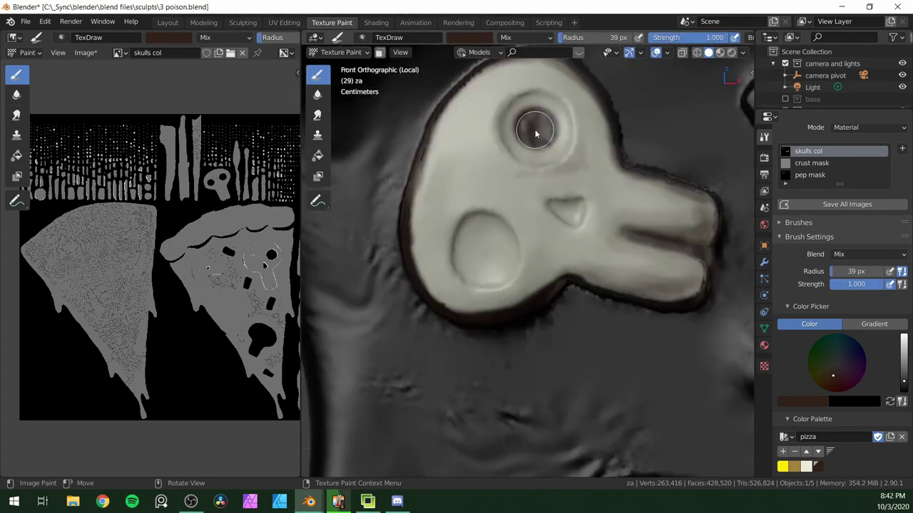
{"action": "mouse_move", "coordinate": [473, 246]}
{"action": "left_mouse_down"}
{"action": "mouse_move", "coordinate": [482, 245]}
{"action": "mouse_move", "coordinate": [473, 234]}
{"action": "left_mouse_up"}
{"action": "scroll", "coordinate": [568, 211], "scroll_direction": "up", "scroll_amount": 2}
{"action": "key", "text": "f"}
{"action": "left_click", "coordinate": [581, 194]}
{"action": "left_click_drag", "start_coordinate": [581, 203], "coordinate": [586, 192]}
{"action": "scroll", "coordinate": [584, 196], "scroll_direction": "down", "scroll_amount": 2}
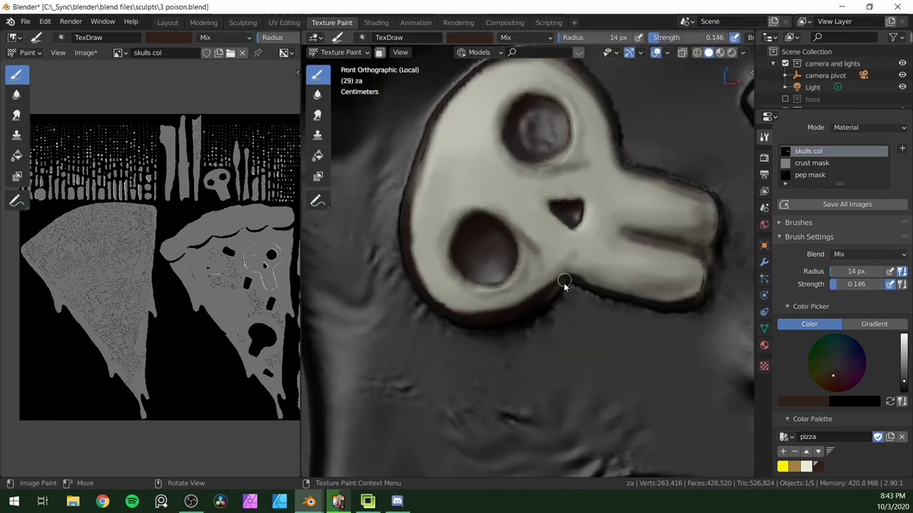
- Set the brush strength to 1.000, pick the cream palette color and save the file
{"action": "scroll", "coordinate": [583, 270], "scroll_direction": "down", "scroll_amount": 6}
{"action": "key", "text": "shift+f"}
{"action": "left_click", "coordinate": [658, 349]}
{"action": "mouse_move", "coordinate": [658, 349]}
{"action": "middle_mouse_down"}
{"action": "mouse_move", "coordinate": [573, 268]}
{"action": "mouse_move", "coordinate": [549, 232]}
{"action": "mouse_move", "coordinate": [563, 243]}
{"action": "mouse_move", "coordinate": [468, 230]}
{"action": "middle_mouse_up"}
{"action": "scroll", "coordinate": [572, 269], "scroll_direction": "up", "scroll_amount": 4}
{"action": "scroll", "coordinate": [434, 302], "scroll_direction": "up", "scroll_amount": 3}
{"action": "middle_click_drag", "start_coordinate": [434, 302], "coordinate": [524, 182]}
{"action": "scroll", "coordinate": [487, 169], "scroll_direction": "down", "scroll_amount": 5}
{"action": "left_click", "coordinate": [806, 466]}
{"action": "key", "text": "ctrl+s"}
- Paint the front face of the lower skull cream on skulls col
{"action": "middle_click_drag", "start_coordinate": [495, 447], "coordinate": [534, 254], "text": "shift"}
{"action": "scroll", "coordinate": [500, 228], "scroll_direction": "up", "scroll_amount": 3}
{"action": "left_click_drag", "start_coordinate": [456, 227], "coordinate": [439, 214]}
{"action": "left_click_drag", "start_coordinate": [420, 164], "coordinate": [405, 246]}
{"action": "mouse_move", "coordinate": [405, 246]}
{"action": "middle_mouse_down"}
{"action": "mouse_move", "coordinate": [433, 261]}
{"action": "mouse_move", "coordinate": [487, 235]}
{"action": "middle_mouse_up"}
{"action": "mouse_move", "coordinate": [487, 214]}
{"action": "left_mouse_down"}
{"action": "mouse_move", "coordinate": [418, 268]}
{"action": "mouse_move", "coordinate": [545, 236]}
{"action": "left_mouse_up"}
{"action": "mouse_move", "coordinate": [552, 111]}
{"action": "left_mouse_down"}
{"action": "mouse_move", "coordinate": [525, 88]}
{"action": "mouse_move", "coordinate": [591, 153]}
{"action": "mouse_move", "coordinate": [521, 234]}
{"action": "left_mouse_up"}
{"action": "mouse_move", "coordinate": [515, 200]}
{"action": "middle_mouse_down"}
{"action": "mouse_move", "coordinate": [456, 203]}
{"action": "mouse_move", "coordinate": [463, 167]}
{"action": "mouse_move", "coordinate": [550, 137]}
{"action": "mouse_move", "coordinate": [608, 234]}
{"action": "mouse_move", "coordinate": [571, 250]}
{"action": "middle_mouse_up"}
- Set the brush radius to 17 px and fill in the lower skull's remaining edges and sides with cream
{"action": "key", "text": "f"}
{"action": "left_click", "coordinate": [524, 167]}
{"action": "left_click_drag", "start_coordinate": [515, 159], "coordinate": [488, 189]}
{"action": "left_click_drag", "start_coordinate": [504, 266], "coordinate": [593, 259]}
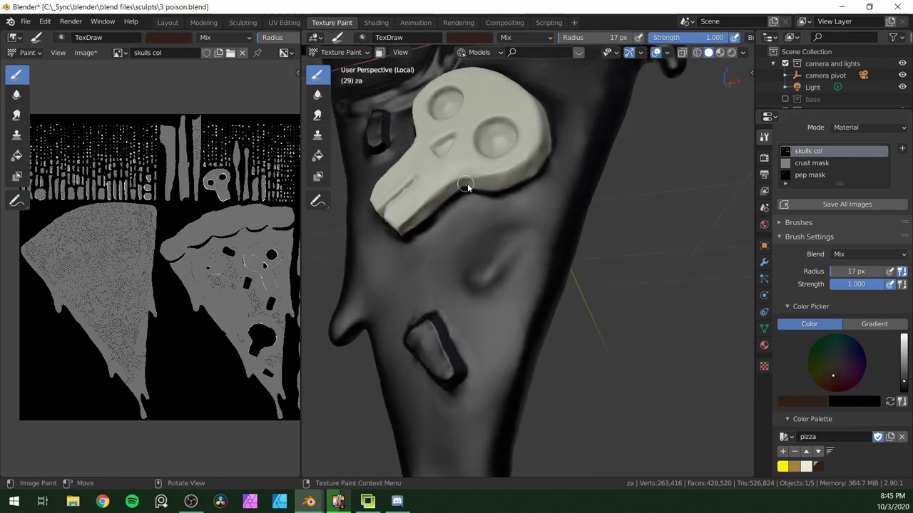
- Shade the lower skull's outer edges and sides with dark brown all around its base on skulls col
{"action": "scroll", "coordinate": [526, 130], "scroll_direction": "up", "scroll_amount": 3}
{"action": "left_click_drag", "start_coordinate": [464, 128], "coordinate": [620, 70]}
{"action": "left_click_drag", "start_coordinate": [493, 111], "coordinate": [378, 169]}
{"action": "mouse_move", "coordinate": [428, 143]}
{"action": "middle_mouse_down"}
{"action": "mouse_move", "coordinate": [548, 98]}
{"action": "mouse_move", "coordinate": [583, 120]}
{"action": "mouse_move", "coordinate": [534, 230]}
{"action": "mouse_move", "coordinate": [558, 204]}
{"action": "middle_mouse_up"}
{"action": "key", "text": "shift+f"}
{"action": "left_click_drag", "start_coordinate": [556, 189], "coordinate": [515, 137]}
{"action": "scroll", "coordinate": [542, 207], "scroll_direction": "down", "scroll_amount": 4}
{"action": "middle_click_drag", "start_coordinate": [501, 178], "coordinate": [635, 290]}
{"action": "scroll", "coordinate": [628, 281], "scroll_direction": "up", "scroll_amount": 2}
{"action": "mouse_move", "coordinate": [560, 321]}
{"action": "left_mouse_down"}
{"action": "mouse_move", "coordinate": [599, 265]}
{"action": "mouse_move", "coordinate": [621, 171]}
{"action": "left_mouse_up"}
{"action": "mouse_move", "coordinate": [599, 171]}
{"action": "middle_mouse_down"}
{"action": "mouse_move", "coordinate": [639, 142]}
{"action": "mouse_move", "coordinate": [626, 230]}
{"action": "mouse_move", "coordinate": [473, 302]}
{"action": "mouse_move", "coordinate": [478, 265]}
{"action": "mouse_move", "coordinate": [420, 172]}
{"action": "mouse_move", "coordinate": [501, 301]}
{"action": "mouse_move", "coordinate": [605, 293]}
{"action": "middle_mouse_up"}
- Set the brush strength to 1.000 and paint the lower skull's eye sockets and nose cavity dark brown from the front view
{"action": "key", "text": "KP_1"}
{"action": "key", "text": "shift+f"}
{"action": "left_click", "coordinate": [546, 206]}
{"action": "scroll", "coordinate": [547, 204], "scroll_direction": "up", "scroll_amount": 1}
{"action": "left_click_drag", "start_coordinate": [559, 165], "coordinate": [571, 202]}
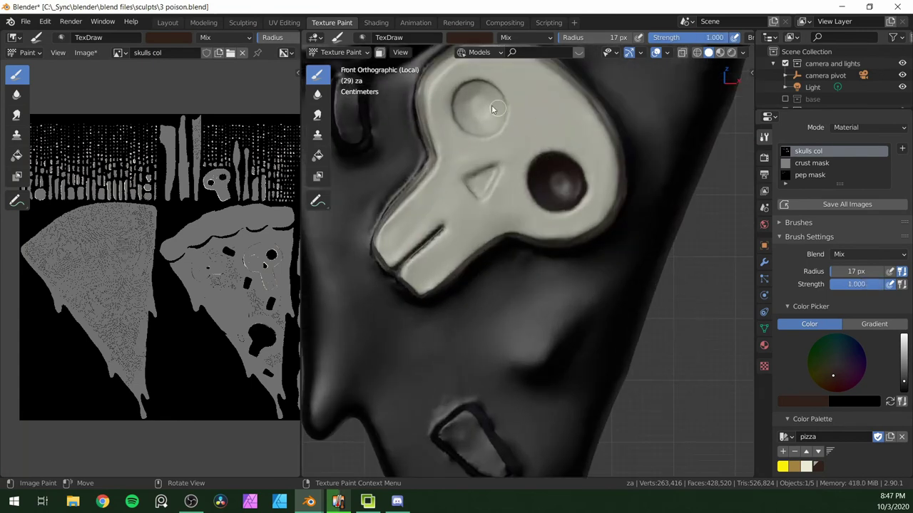
{"action": "left_click_drag", "start_coordinate": [488, 96], "coordinate": [497, 93]}
{"action": "scroll", "coordinate": [497, 190], "scroll_direction": "up", "scroll_amount": 4}
{"action": "middle_click_drag", "start_coordinate": [480, 233], "coordinate": [475, 263], "text": "shift"}
{"action": "left_click_drag", "start_coordinate": [481, 178], "coordinate": [442, 214]}
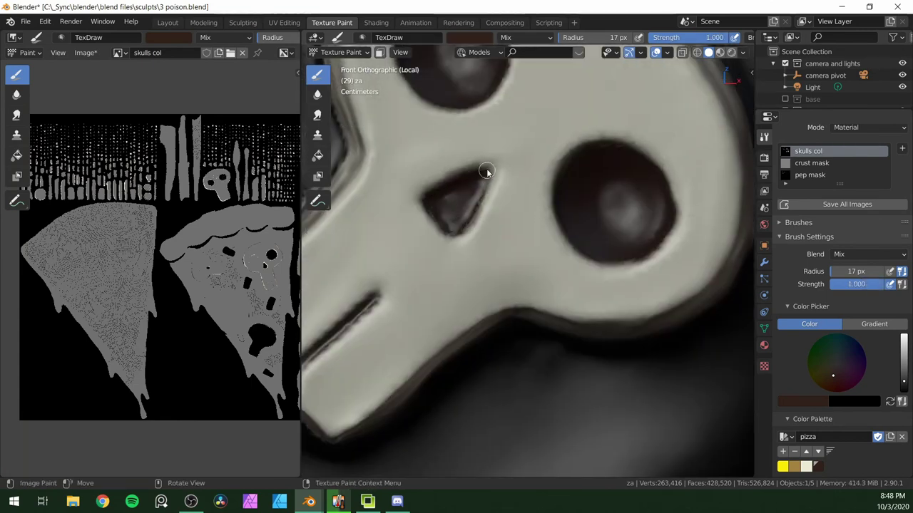
- Softly shade the lower skull's jaw and socket surroundings in dark brown at strength 0.211, reducing the brush radius to 13 px
{"action": "key", "text": "shift+f"}
{"action": "left_click", "coordinate": [418, 234]}
{"action": "scroll", "coordinate": [420, 233], "scroll_direction": "down", "scroll_amount": 3}
{"action": "left_click_drag", "start_coordinate": [362, 301], "coordinate": [508, 288]}
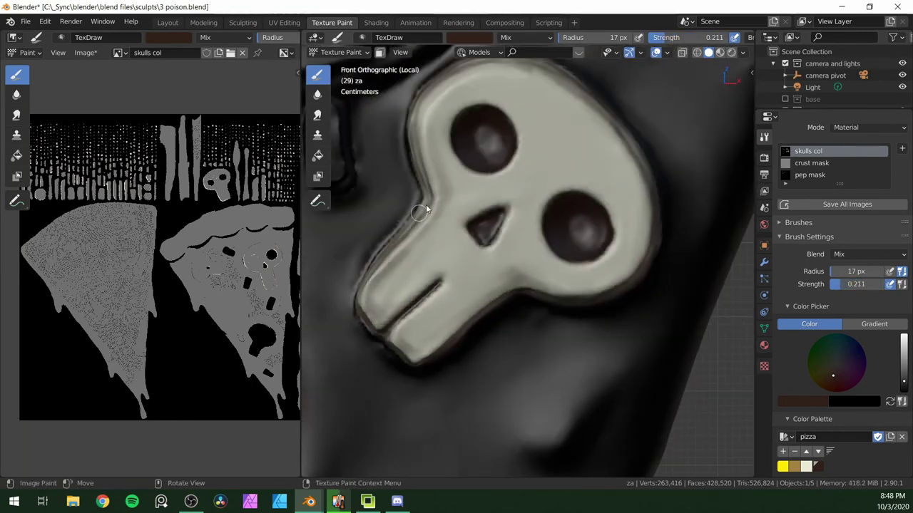
{"action": "key", "text": "f"}
{"action": "left_click", "coordinate": [563, 259]}
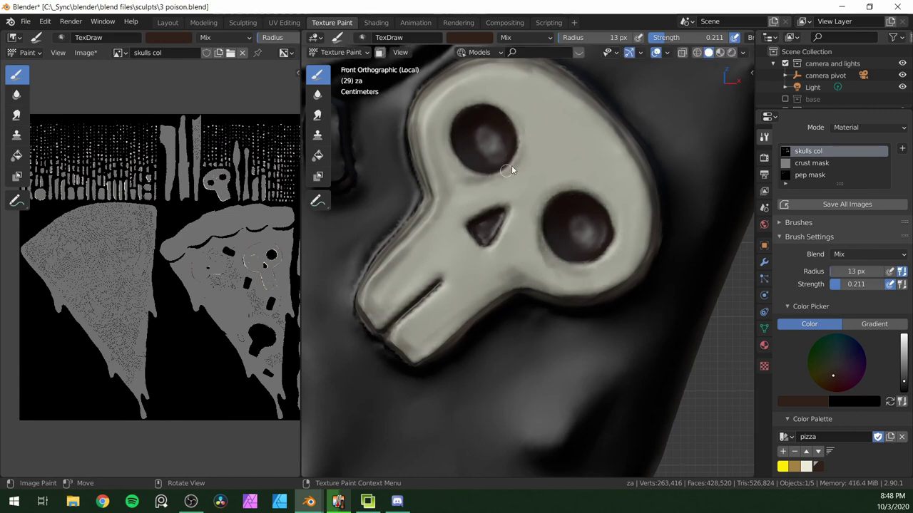
{"action": "scroll", "coordinate": [555, 190], "scroll_direction": "down", "scroll_amount": 4}
{"action": "scroll", "coordinate": [476, 187], "scroll_direction": "up", "scroll_amount": 2}
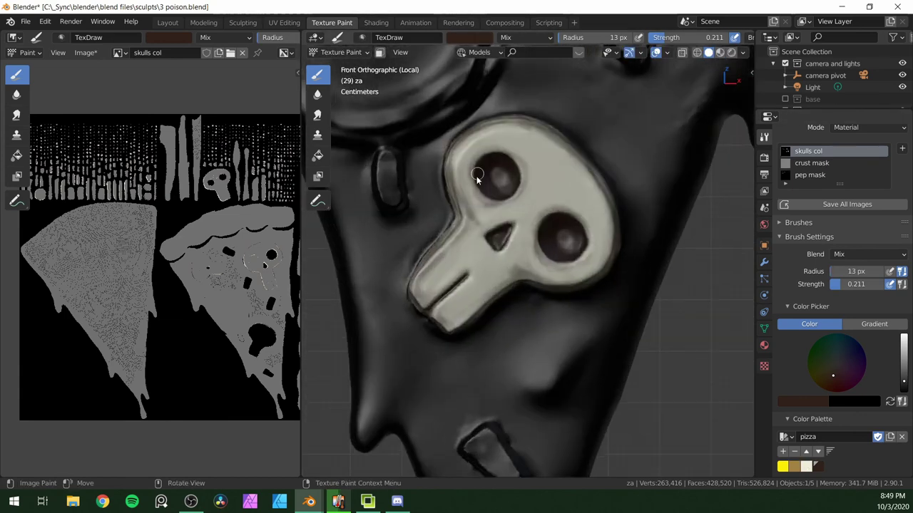
{"action": "scroll", "coordinate": [582, 260], "scroll_direction": "down", "scroll_amount": 5}
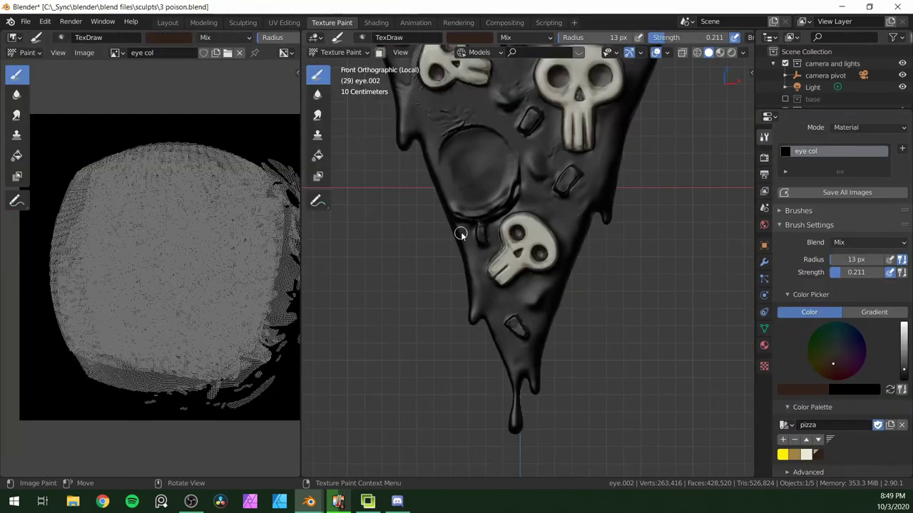
- Save the eyeball's eye col image as a file and fill the texture with off-white at full strength
{"action": "scroll", "coordinate": [487, 264], "scroll_direction": "down", "scroll_amount": 2}
{"action": "left_click", "coordinate": [84, 52]}
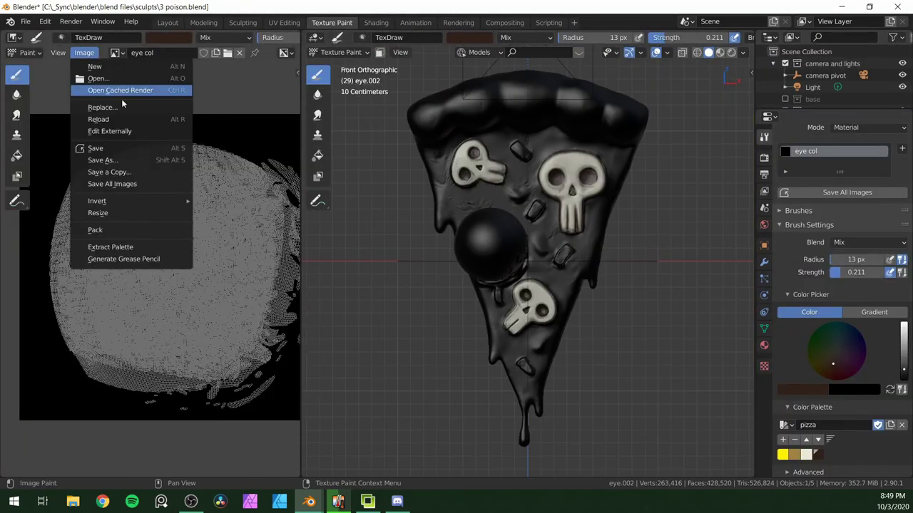
{"action": "left_click", "coordinate": [106, 164]}
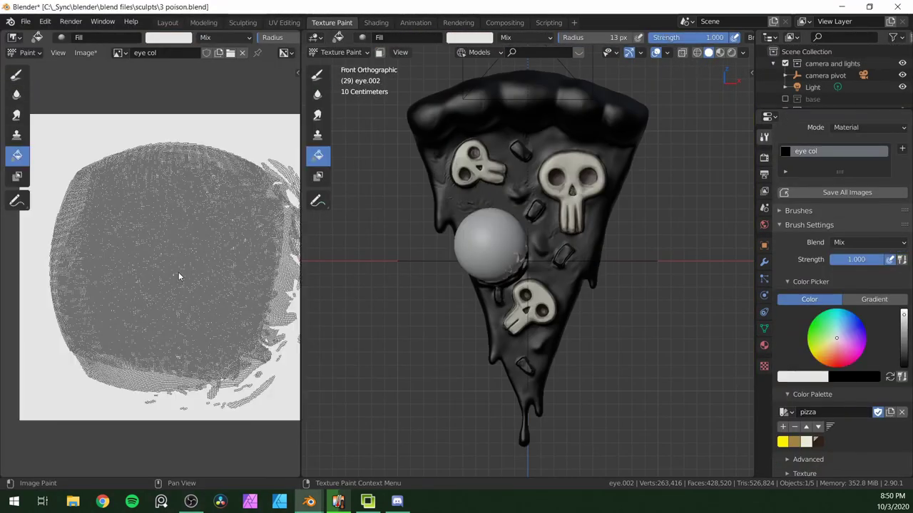
- Mix a dark red paint color for the Draw brush and add it to the pizza palette
{"action": "scroll", "coordinate": [507, 264], "scroll_direction": "up", "scroll_amount": 4}
{"action": "left_click", "coordinate": [469, 37]}
{"action": "left_click_drag", "start_coordinate": [548, 56], "coordinate": [551, 84]}
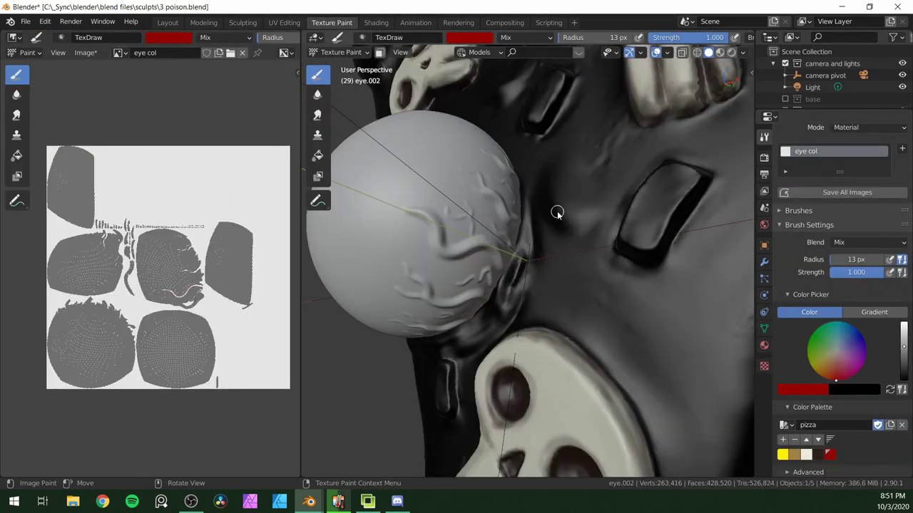
- Try painting the eyeball's large raised vein dark red over the off-white base
{"action": "scroll", "coordinate": [556, 211], "scroll_direction": "up", "scroll_amount": 3}
{"action": "left_click_drag", "start_coordinate": [487, 282], "coordinate": [467, 256]}
{"action": "middle_click_drag", "start_coordinate": [466, 257], "coordinate": [480, 206]}
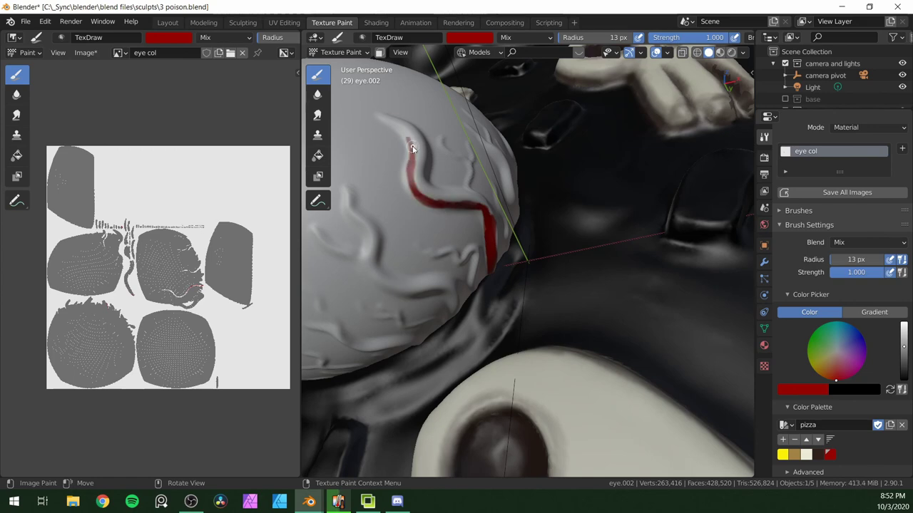
{"action": "middle_click_drag", "start_coordinate": [409, 141], "coordinate": [452, 230]}
{"action": "left_click_drag", "start_coordinate": [452, 230], "coordinate": [418, 217]}
{"action": "middle_click_drag", "start_coordinate": [428, 218], "coordinate": [343, 217]}
{"action": "mouse_move", "coordinate": [343, 218]}
{"action": "left_mouse_down"}
{"action": "mouse_move", "coordinate": [378, 240]}
{"action": "mouse_move", "coordinate": [387, 259]}
{"action": "left_mouse_up"}
- Mix pure white, add it to the pizza palette and refill the whole eyeball texture with it
{"action": "left_click", "coordinate": [477, 40]}
{"action": "left_click", "coordinate": [496, 93]}
{"action": "left_click_drag", "start_coordinate": [548, 87], "coordinate": [548, 50]}
{"action": "left_click", "coordinate": [783, 440]}
{"action": "left_click", "coordinate": [318, 156]}
{"action": "left_click", "coordinate": [830, 442]}
{"action": "left_click", "coordinate": [727, 357]}
{"action": "left_click", "coordinate": [842, 442]}
{"action": "left_click", "coordinate": [736, 373]}
- Paint the eyeball's large wavy vein with the dark red palette color using the Draw brush
{"action": "left_click", "coordinate": [830, 442]}
{"action": "left_click", "coordinate": [318, 75]}
{"action": "mouse_move", "coordinate": [526, 265]}
{"action": "middle_mouse_down"}
{"action": "mouse_move", "coordinate": [492, 269]}
{"action": "mouse_move", "coordinate": [519, 273]}
{"action": "middle_mouse_up"}
{"action": "left_click_drag", "start_coordinate": [513, 272], "coordinate": [483, 263]}
{"action": "mouse_move", "coordinate": [399, 253]}
{"action": "middle_mouse_down"}
{"action": "mouse_move", "coordinate": [444, 258]}
{"action": "mouse_move", "coordinate": [440, 132]}
{"action": "mouse_move", "coordinate": [449, 187]}
{"action": "middle_mouse_up"}
{"action": "left_click_drag", "start_coordinate": [449, 186], "coordinate": [591, 261]}
{"action": "middle_click_drag", "start_coordinate": [591, 261], "coordinate": [467, 171]}
{"action": "left_click_drag", "start_coordinate": [467, 171], "coordinate": [494, 221]}
{"action": "mouse_move", "coordinate": [494, 222]}
{"action": "middle_mouse_down"}
{"action": "mouse_move", "coordinate": [508, 230]}
{"action": "mouse_move", "coordinate": [512, 219]}
{"action": "middle_mouse_up"}
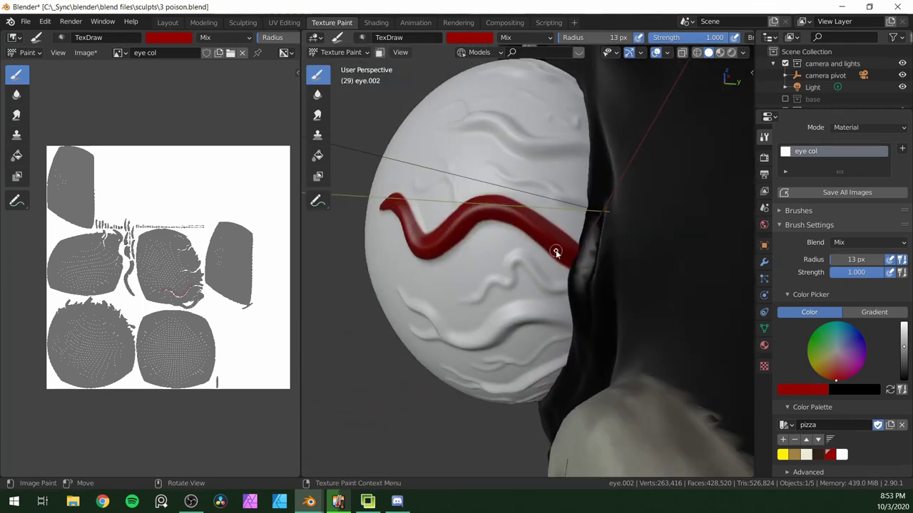
- Paint the large vein's thin branches and the thick vein above it dark red
{"action": "mouse_move", "coordinate": [579, 280]}
{"action": "middle_mouse_down"}
{"action": "mouse_move", "coordinate": [597, 233]}
{"action": "mouse_move", "coordinate": [564, 256]}
{"action": "middle_mouse_up"}
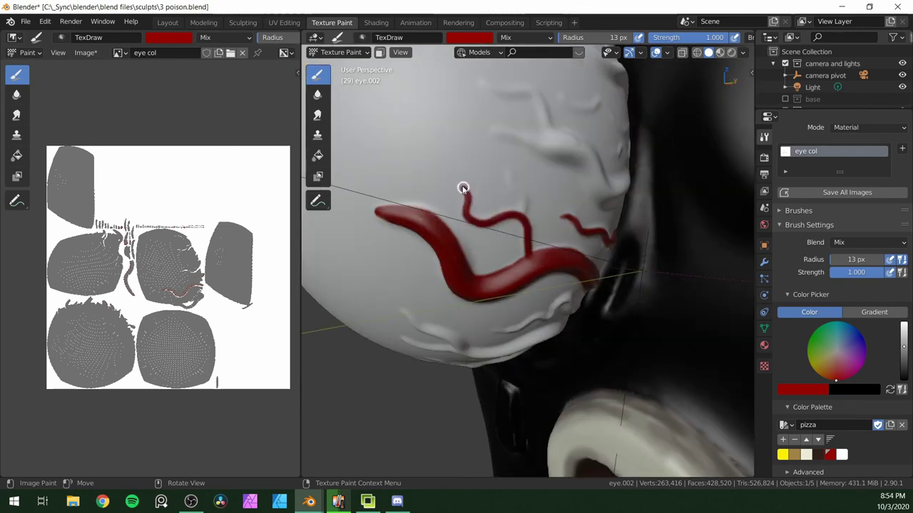
{"action": "mouse_move", "coordinate": [537, 141]}
{"action": "middle_mouse_down"}
{"action": "mouse_move", "coordinate": [503, 237]}
{"action": "mouse_move", "coordinate": [563, 214]}
{"action": "middle_mouse_up"}
{"action": "left_click_drag", "start_coordinate": [618, 214], "coordinate": [452, 171]}
{"action": "middle_click_drag", "start_coordinate": [452, 171], "coordinate": [456, 153]}
{"action": "left_click_drag", "start_coordinate": [581, 168], "coordinate": [488, 133]}
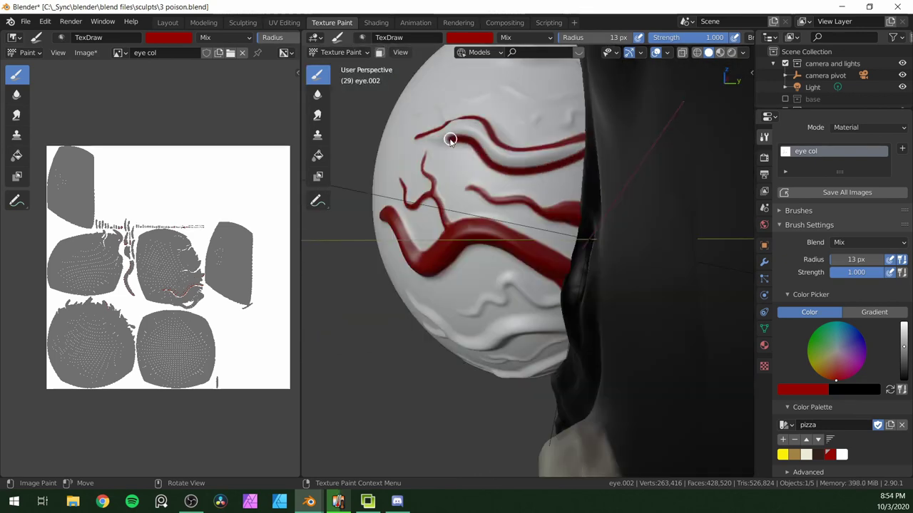
{"action": "middle_click_drag", "start_coordinate": [489, 133], "coordinate": [524, 157]}
{"action": "left_click_drag", "start_coordinate": [505, 158], "coordinate": [537, 163]}
{"action": "mouse_move", "coordinate": [537, 162]}
{"action": "middle_mouse_down"}
{"action": "mouse_move", "coordinate": [469, 136]}
{"action": "mouse_move", "coordinate": [601, 150]}
{"action": "mouse_move", "coordinate": [542, 251]}
{"action": "mouse_move", "coordinate": [485, 230]}
{"action": "mouse_move", "coordinate": [576, 236]}
{"action": "mouse_move", "coordinate": [485, 209]}
{"action": "middle_mouse_up"}
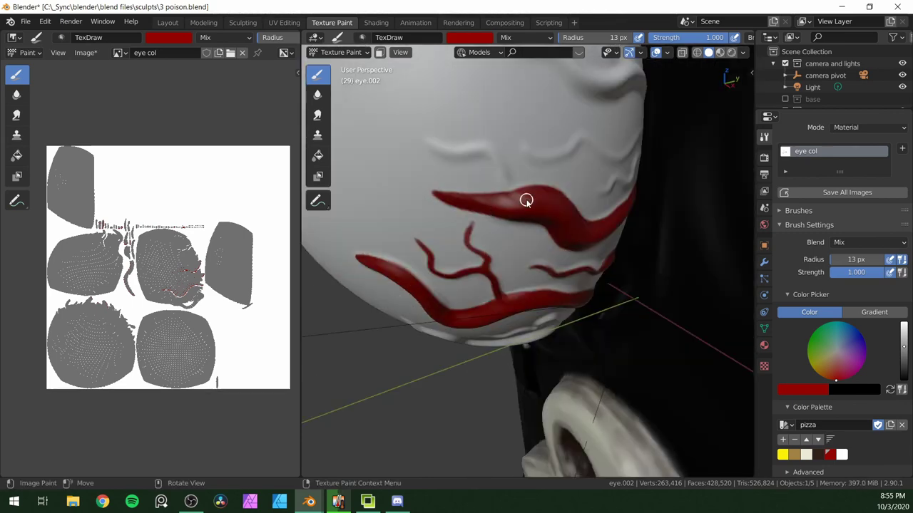
- Paint the thin veins above the second thick vein dark red, undoing and redoing the stray strokes
{"action": "left_click_drag", "start_coordinate": [428, 141], "coordinate": [499, 164]}
{"action": "mouse_move", "coordinate": [499, 164]}
{"action": "middle_mouse_down"}
{"action": "mouse_move", "coordinate": [564, 235]}
{"action": "mouse_move", "coordinate": [581, 120]}
{"action": "middle_mouse_up"}
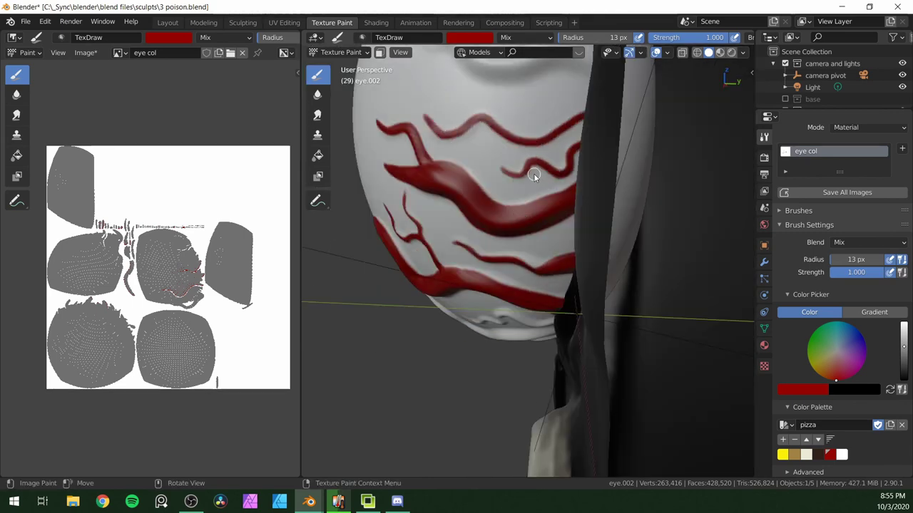
{"action": "key", "text": "ctrl+z"}
{"action": "left_click_drag", "start_coordinate": [592, 115], "coordinate": [434, 126]}
{"action": "middle_click_drag", "start_coordinate": [434, 126], "coordinate": [587, 198]}
{"action": "key", "text": "f"}
{"action": "left_click", "coordinate": [587, 198]}
{"action": "key", "text": "ctrl+z"}
{"action": "left_click_drag", "start_coordinate": [631, 124], "coordinate": [573, 157]}
- Paint the eyeball's uppermost veins and their small branches dark red
{"action": "mouse_move", "coordinate": [601, 158]}
{"action": "middle_mouse_down"}
{"action": "mouse_move", "coordinate": [592, 194]}
{"action": "mouse_move", "coordinate": [584, 153]}
{"action": "middle_mouse_up"}
{"action": "key", "text": "f"}
{"action": "left_click", "coordinate": [593, 195]}
{"action": "mouse_move", "coordinate": [584, 152]}
{"action": "left_mouse_down"}
{"action": "mouse_move", "coordinate": [561, 159]}
{"action": "mouse_move", "coordinate": [499, 147]}
{"action": "left_mouse_up"}
{"action": "middle_click_drag", "start_coordinate": [499, 147], "coordinate": [542, 190]}
{"action": "left_click_drag", "start_coordinate": [531, 160], "coordinate": [514, 157]}
{"action": "middle_click_drag", "start_coordinate": [554, 153], "coordinate": [490, 156]}
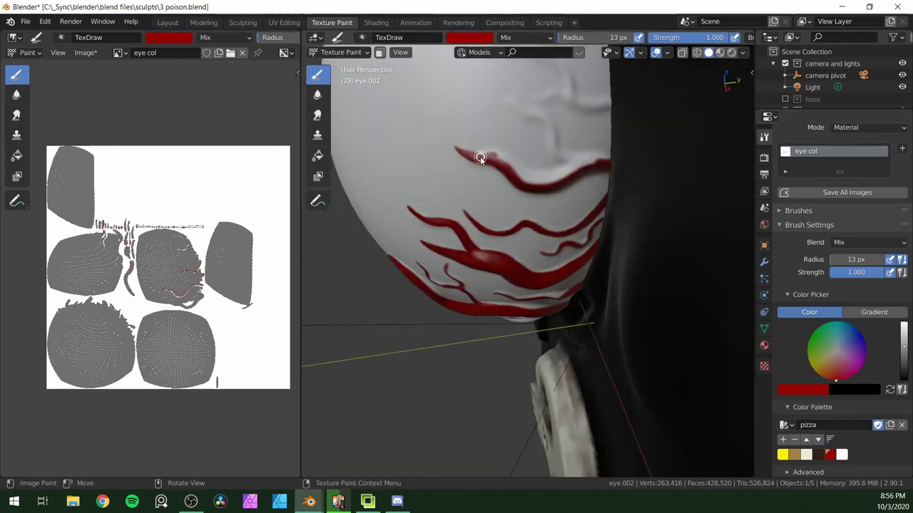
{"action": "middle_click_drag", "start_coordinate": [558, 158], "coordinate": [583, 186]}
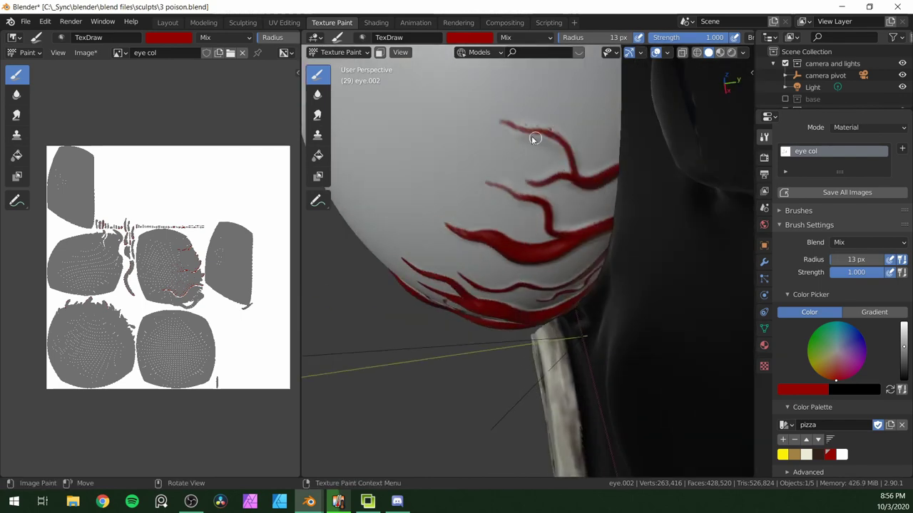
{"action": "middle_click_drag", "start_coordinate": [509, 125], "coordinate": [589, 178]}
- Save the file and paint the thin wavy vein just below the large vein dark red
{"action": "scroll", "coordinate": [589, 178], "scroll_direction": "up", "scroll_amount": 3}
{"action": "mouse_move", "coordinate": [566, 274]}
{"action": "middle_mouse_down"}
{"action": "mouse_move", "coordinate": [556, 344]}
{"action": "mouse_move", "coordinate": [664, 280]}
{"action": "mouse_move", "coordinate": [477, 345]}
{"action": "mouse_move", "coordinate": [562, 314]}
{"action": "mouse_move", "coordinate": [564, 330]}
{"action": "mouse_move", "coordinate": [457, 303]}
{"action": "middle_mouse_up"}
{"action": "key", "text": "ctrl+s"}
{"action": "mouse_move", "coordinate": [593, 285]}
{"action": "left_mouse_down"}
{"action": "mouse_move", "coordinate": [570, 271]}
{"action": "mouse_move", "coordinate": [460, 291]}
{"action": "left_mouse_up"}
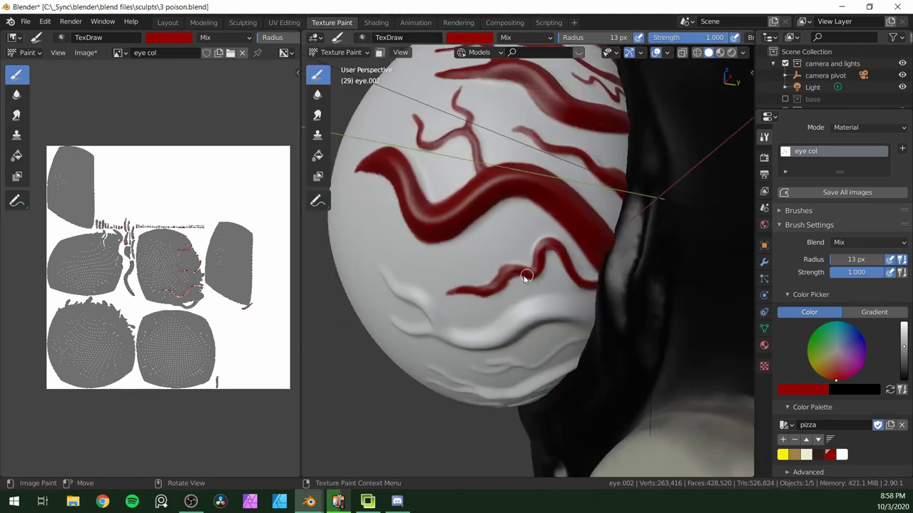
{"action": "scroll", "coordinate": [607, 277], "scroll_direction": "down", "scroll_amount": 3}
{"action": "mouse_move", "coordinate": [528, 278]}
{"action": "middle_mouse_down"}
{"action": "mouse_move", "coordinate": [607, 277]}
{"action": "mouse_move", "coordinate": [545, 281]}
{"action": "middle_mouse_up"}
{"action": "scroll", "coordinate": [607, 278], "scroll_direction": "up", "scroll_amount": 4}
- Paint the thick forked vein on the eyeball's lower side dark red, covering its full width and both tips
{"action": "left_click_drag", "start_coordinate": [601, 287], "coordinate": [429, 308]}
{"action": "mouse_move", "coordinate": [429, 308]}
{"action": "middle_mouse_down"}
{"action": "mouse_move", "coordinate": [562, 321]}
{"action": "mouse_move", "coordinate": [470, 300]}
{"action": "mouse_move", "coordinate": [416, 185]}
{"action": "mouse_move", "coordinate": [462, 263]}
{"action": "middle_mouse_up"}
{"action": "left_click_drag", "start_coordinate": [462, 262], "coordinate": [432, 223]}
{"action": "middle_click_drag", "start_coordinate": [432, 222], "coordinate": [428, 186]}
{"action": "left_click_drag", "start_coordinate": [433, 197], "coordinate": [505, 244]}
{"action": "mouse_move", "coordinate": [505, 244]}
{"action": "middle_mouse_down"}
{"action": "mouse_move", "coordinate": [560, 295]}
{"action": "mouse_move", "coordinate": [411, 287]}
{"action": "mouse_move", "coordinate": [463, 296]}
{"action": "middle_mouse_up"}
{"action": "left_click_drag", "start_coordinate": [465, 296], "coordinate": [546, 291]}
{"action": "middle_click_drag", "start_coordinate": [546, 291], "coordinate": [544, 312]}
{"action": "left_click_drag", "start_coordinate": [544, 311], "coordinate": [542, 290]}
{"action": "middle_click_drag", "start_coordinate": [542, 291], "coordinate": [577, 286]}
{"action": "left_click_drag", "start_coordinate": [578, 287], "coordinate": [597, 318]}
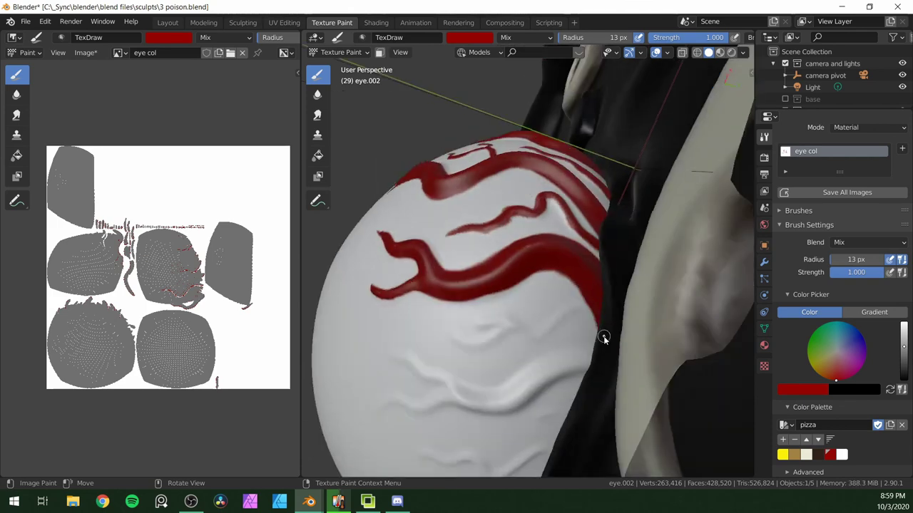
- Paint the remaining veins on the eyeball's underside dark red and save the file
{"action": "middle_click_drag", "start_coordinate": [542, 348], "coordinate": [409, 207]}
{"action": "key", "text": "ctrl+s"}
{"action": "middle_click_drag", "start_coordinate": [452, 263], "coordinate": [461, 323]}
{"action": "middle_click_drag", "start_coordinate": [405, 272], "coordinate": [440, 303]}
{"action": "left_click_drag", "start_coordinate": [427, 261], "coordinate": [426, 247]}
{"action": "scroll", "coordinate": [425, 235], "scroll_direction": "down", "scroll_amount": 6}
{"action": "middle_click_drag", "start_coordinate": [425, 235], "coordinate": [499, 342]}
{"action": "key", "text": "ctrl+s"}
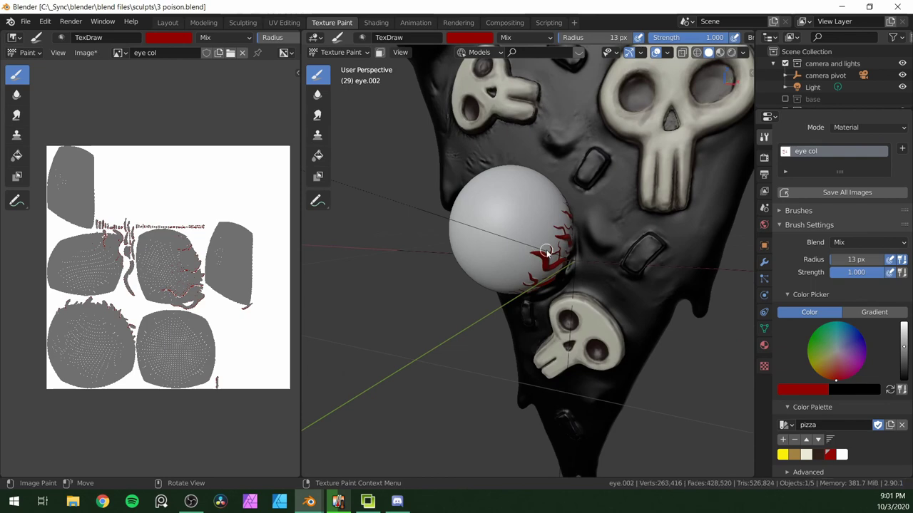
- Paint a large oval iris in light strokes of dark red on the eyeball's front and isolate the eyeball in local view
{"action": "key", "text": "KP_Divide"}
{"action": "scroll", "coordinate": [546, 250], "scroll_direction": "down", "scroll_amount": 7}
{"action": "middle_click_drag", "start_coordinate": [547, 251], "coordinate": [609, 237]}
{"action": "key", "text": "KP_Divide"}
{"action": "key", "text": "KP_1"}
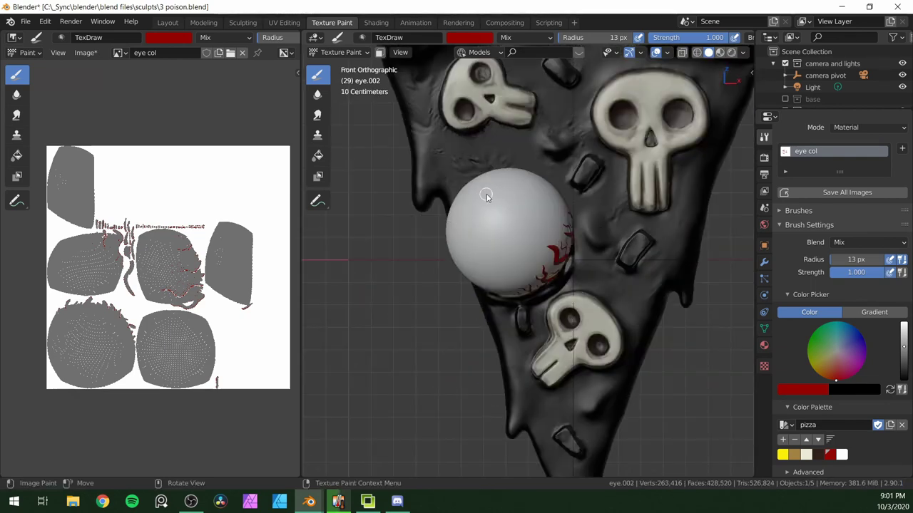
{"action": "left_click_drag", "start_coordinate": [509, 191], "coordinate": [511, 192]}
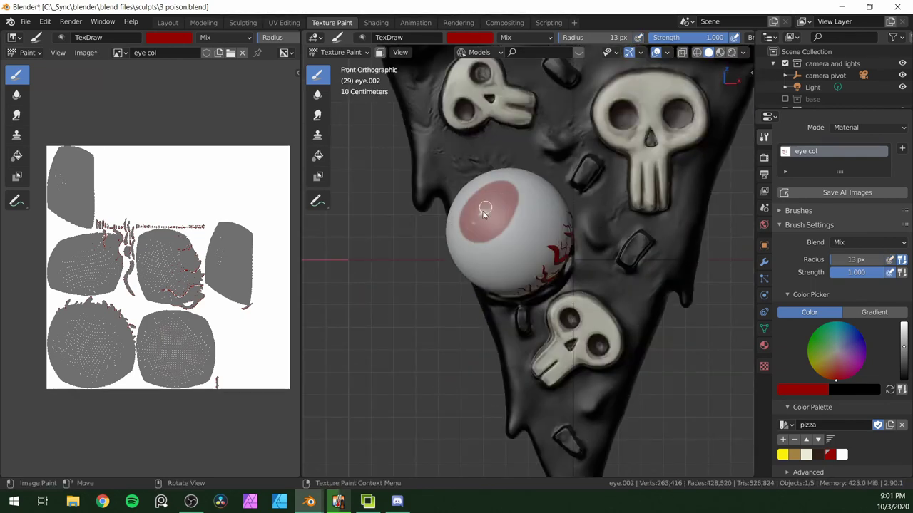
{"action": "mouse_move", "coordinate": [478, 227]}
{"action": "middle_mouse_down"}
{"action": "mouse_move", "coordinate": [562, 181]}
{"action": "mouse_move", "coordinate": [528, 304]}
{"action": "middle_mouse_up"}
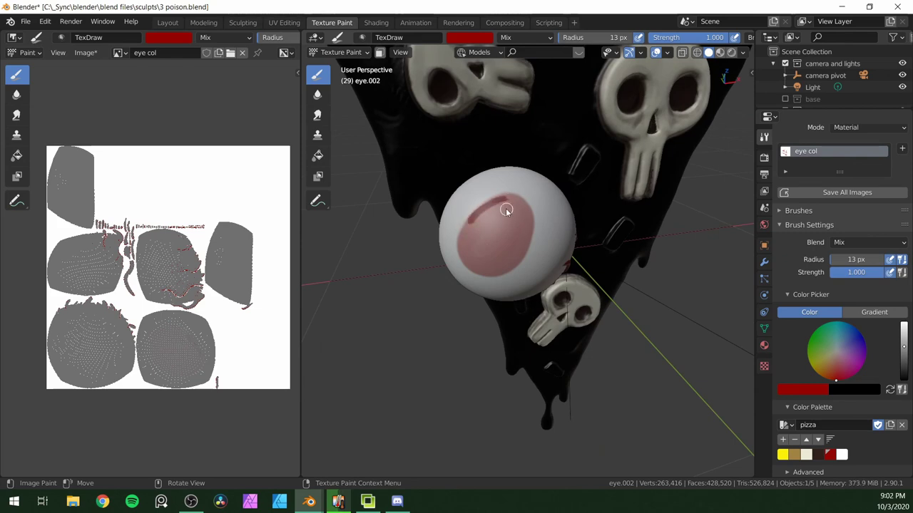
{"action": "key", "text": "KP_Divide"}
{"action": "key", "text": "KP_1"}
{"action": "middle_click_drag", "start_coordinate": [554, 265], "coordinate": [530, 221]}
{"action": "key", "text": "KP_1"}
- Mix black, add it to the pizza palette and paint the oval pupil and a black outline around the iris
{"action": "left_click", "coordinate": [469, 38]}
{"action": "left_click_drag", "start_coordinate": [547, 92], "coordinate": [561, 202]}
{"action": "left_click", "coordinate": [783, 440]}
{"action": "left_click_drag", "start_coordinate": [490, 231], "coordinate": [508, 219]}
{"action": "middle_click_drag", "start_coordinate": [507, 235], "coordinate": [544, 238]}
{"action": "scroll", "coordinate": [544, 238], "scroll_direction": "up", "scroll_amount": 3}
{"action": "mouse_move", "coordinate": [543, 238]}
{"action": "left_mouse_down"}
{"action": "mouse_move", "coordinate": [534, 292]}
{"action": "mouse_move", "coordinate": [532, 246]}
{"action": "left_mouse_up"}
{"action": "left_click", "coordinate": [829, 455]}
{"action": "left_click", "coordinate": [854, 455]}
{"action": "mouse_move", "coordinate": [596, 134]}
{"action": "left_mouse_down"}
{"action": "mouse_move", "coordinate": [492, 134]}
{"action": "mouse_move", "coordinate": [405, 360]}
{"action": "mouse_move", "coordinate": [551, 119]}
{"action": "mouse_move", "coordinate": [461, 147]}
{"action": "left_mouse_up"}
- Fill the iris with solid dark red between pupil and outline, using brush radii of 98 px and 56 px
{"action": "left_click", "coordinate": [830, 454]}
{"action": "key", "text": "f"}
{"action": "left_click", "coordinate": [509, 179]}
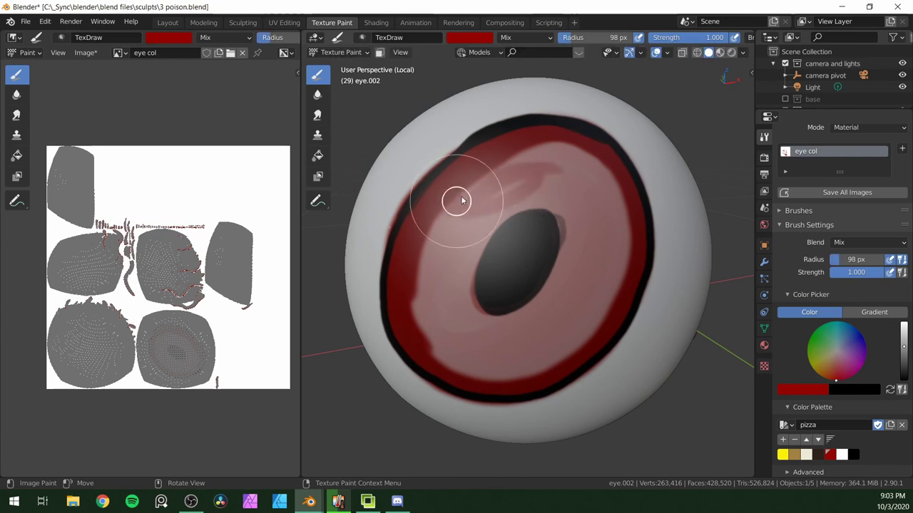
{"action": "mouse_move", "coordinate": [507, 180]}
{"action": "left_mouse_down"}
{"action": "mouse_move", "coordinate": [557, 308]}
{"action": "mouse_move", "coordinate": [557, 161]}
{"action": "mouse_move", "coordinate": [438, 337]}
{"action": "left_mouse_up"}
{"action": "key", "text": "f"}
{"action": "left_click", "coordinate": [519, 193]}
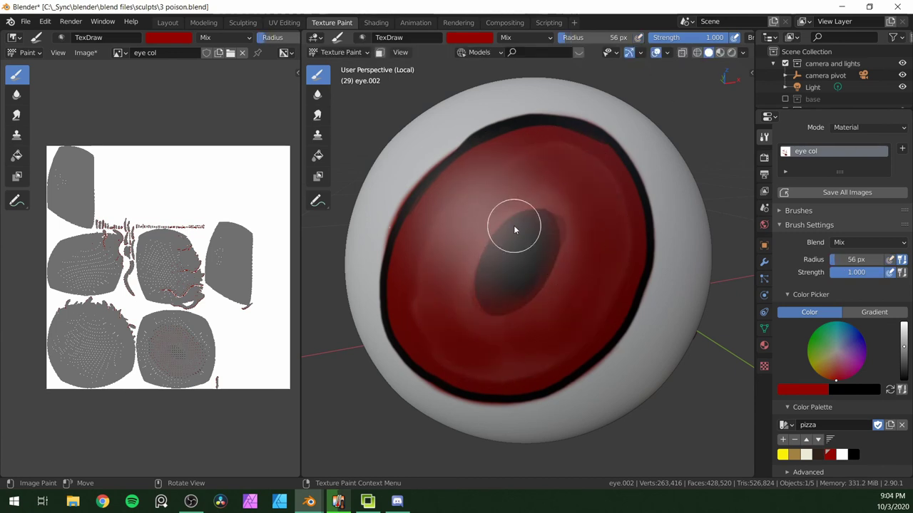
- Paint the first black streaks from the pupil to the iris outline with a 31 px brush, undoing the last stroke
{"action": "left_click", "coordinate": [853, 455]}
{"action": "key", "text": "f"}
{"action": "left_click", "coordinate": [597, 198]}
{"action": "left_click_drag", "start_coordinate": [599, 150], "coordinate": [554, 211]}
{"action": "left_click_drag", "start_coordinate": [633, 198], "coordinate": [561, 228]}
{"action": "key", "text": "ctrl+z"}
- Cover the iris with fine black radial streaks at strength 0.655, using 10 px and 5 px radii without size pressure
{"action": "left_click", "coordinate": [318, 176]}
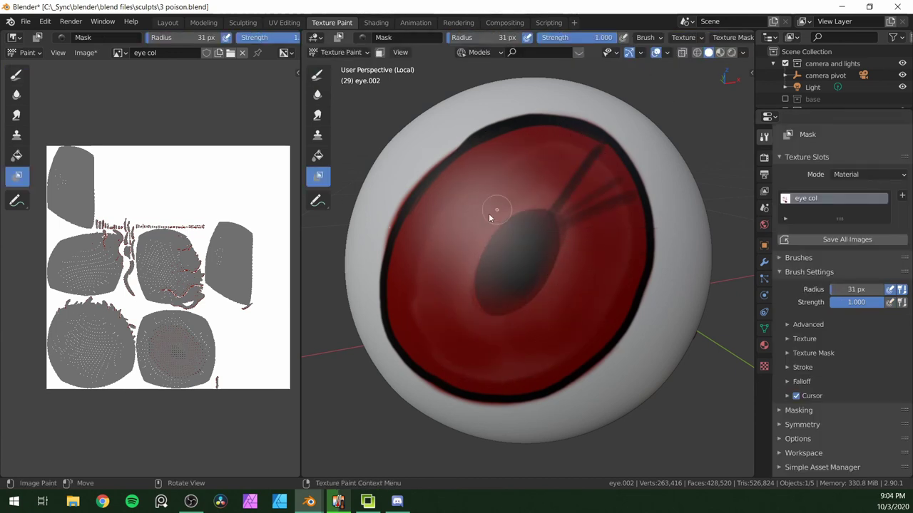
{"action": "left_click", "coordinate": [539, 260]}
{"action": "left_click", "coordinate": [318, 74]}
{"action": "left_click", "coordinate": [639, 38]}
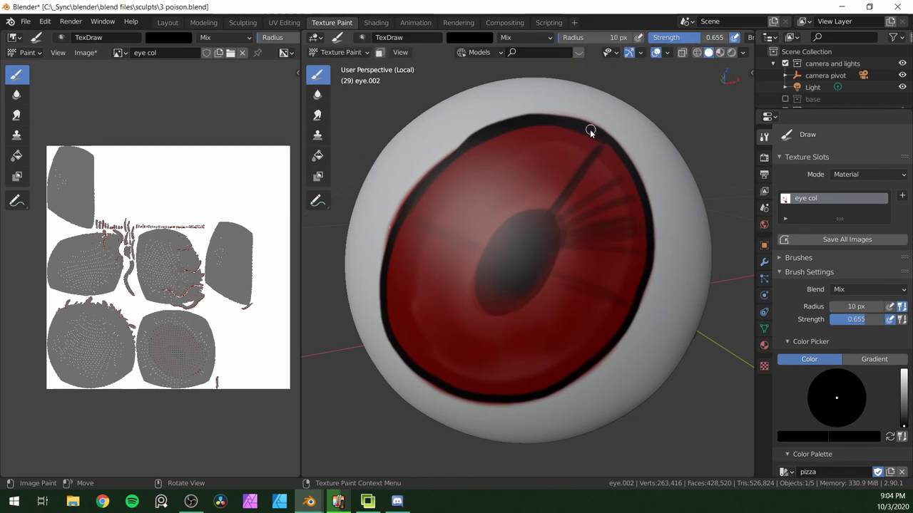
{"action": "key", "text": "x"}
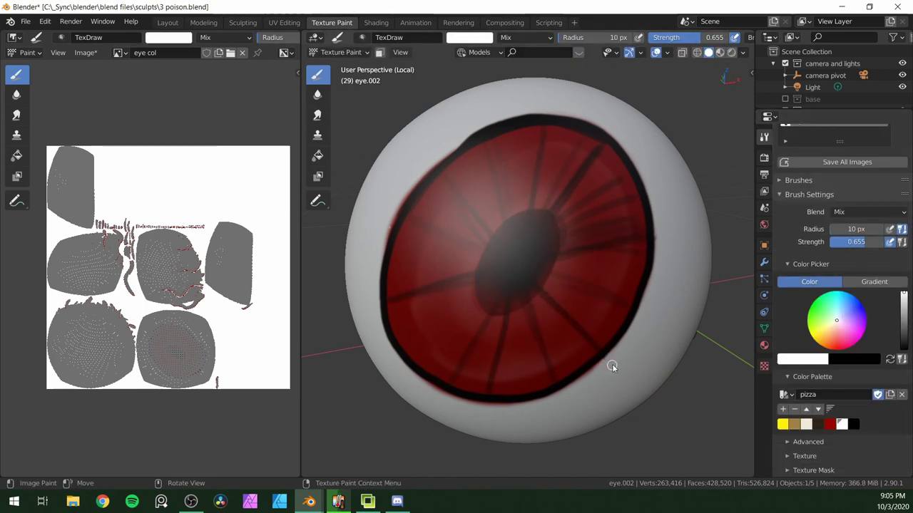
{"action": "key", "text": "x"}
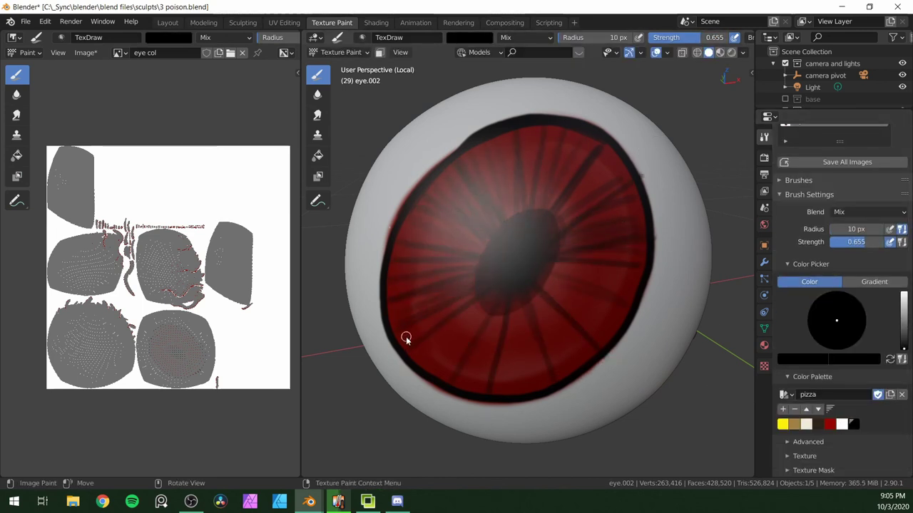
{"action": "key", "text": "f"}
{"action": "left_click", "coordinate": [581, 174]}
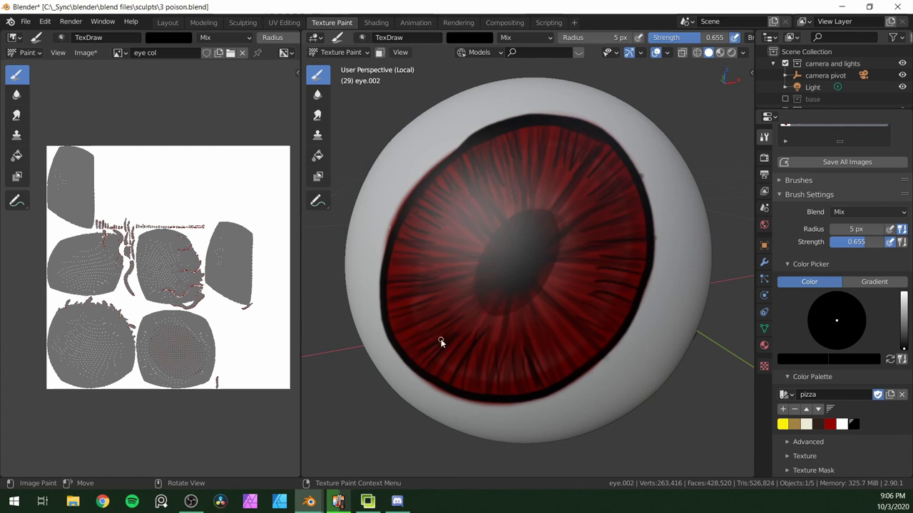
- Layer fine white and dark red radial streaks over the iris with a 4 px brush at strength 0.351
{"action": "middle_click_drag", "start_coordinate": [387, 313], "coordinate": [384, 313]}
{"action": "left_click_drag", "start_coordinate": [554, 284], "coordinate": [569, 294]}
{"action": "left_click", "coordinate": [831, 424]}
{"action": "key", "text": "f"}
{"action": "left_click", "coordinate": [614, 228]}
{"action": "left_click_drag", "start_coordinate": [695, 38], "coordinate": [675, 37]}
{"action": "left_click", "coordinate": [842, 425]}
{"action": "left_click_drag", "start_coordinate": [601, 200], "coordinate": [590, 304]}
{"action": "mouse_move", "coordinate": [441, 245]}
{"action": "left_mouse_down"}
{"action": "mouse_move", "coordinate": [417, 308]}
{"action": "mouse_move", "coordinate": [588, 313]}
{"action": "left_mouse_up"}
{"action": "left_click_drag", "start_coordinate": [435, 249], "coordinate": [436, 335]}
{"action": "left_click", "coordinate": [831, 425]}
{"action": "left_click_drag", "start_coordinate": [438, 272], "coordinate": [440, 358]}
- Darken the iris rim and the pupil edge with soft black shading, using an 18 px brush and strength 0.181
{"action": "left_click", "coordinate": [853, 424]}
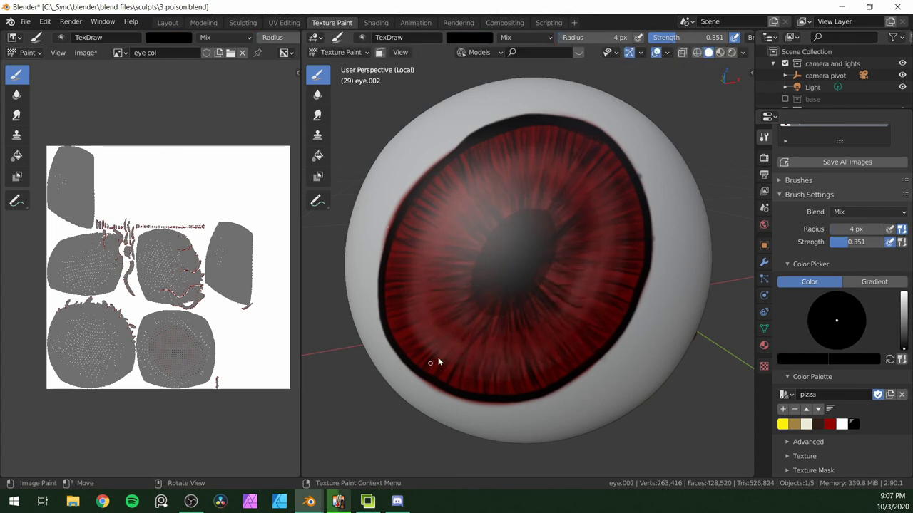
{"action": "key", "text": "f"}
{"action": "mouse_move", "coordinate": [509, 263]}
{"action": "middle_mouse_down"}
{"action": "mouse_move", "coordinate": [624, 252]}
{"action": "mouse_move", "coordinate": [554, 273]}
{"action": "middle_mouse_up"}
{"action": "left_click_drag", "start_coordinate": [675, 38], "coordinate": [729, 38]}
{"action": "middle_click_drag", "start_coordinate": [554, 273], "coordinate": [499, 281]}
{"action": "left_click_drag", "start_coordinate": [483, 310], "coordinate": [534, 279]}
{"action": "left_click_drag", "start_coordinate": [723, 38], "coordinate": [662, 38]}
{"action": "key", "text": "f"}
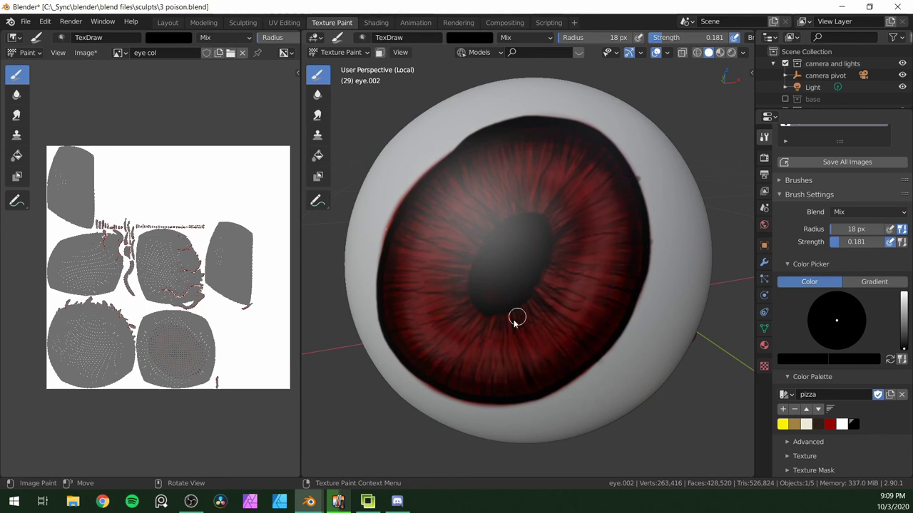
- Clean up the iris outline at full strength with an 18 px brush, swapping brush colors and undoing one stroke
{"action": "mouse_move", "coordinate": [546, 191]}
{"action": "middle_mouse_down"}
{"action": "mouse_move", "coordinate": [544, 301]}
{"action": "mouse_move", "coordinate": [589, 309]}
{"action": "mouse_move", "coordinate": [514, 329]}
{"action": "mouse_move", "coordinate": [636, 241]}
{"action": "middle_mouse_up"}
{"action": "key", "text": "x"}
{"action": "scroll", "coordinate": [595, 307], "scroll_direction": "down", "scroll_amount": 5}
{"action": "mouse_move", "coordinate": [595, 307]}
{"action": "middle_mouse_down"}
{"action": "mouse_move", "coordinate": [639, 338]}
{"action": "mouse_move", "coordinate": [587, 344]}
{"action": "mouse_move", "coordinate": [653, 357]}
{"action": "middle_mouse_up"}
{"action": "scroll", "coordinate": [587, 344], "scroll_direction": "down", "scroll_amount": 2}
{"action": "scroll", "coordinate": [587, 345], "scroll_direction": "up", "scroll_amount": 7}
{"action": "key", "text": "x"}
{"action": "key", "text": "x"}
{"action": "key", "text": "ctrl+z"}
{"action": "key", "text": "x"}
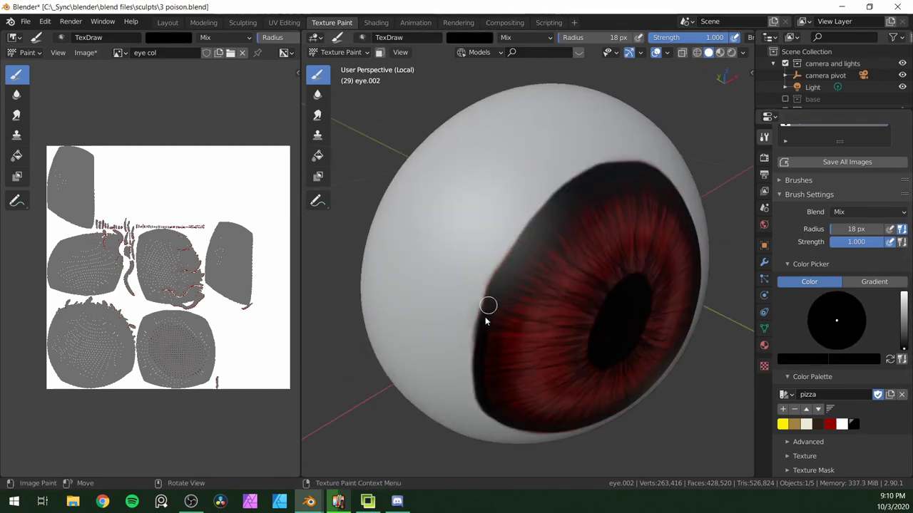
{"action": "middle_click_drag", "start_coordinate": [502, 323], "coordinate": [584, 328]}
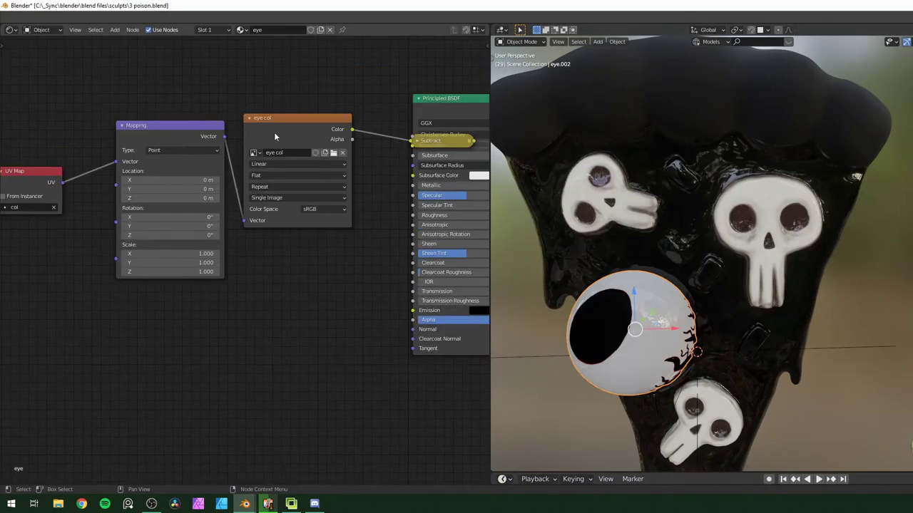
- In the pizza material, drive the Mapping node with Texture Coordinate UVs and reposition the skulls col texture
{"action": "scroll", "coordinate": [274, 132], "scroll_direction": "down", "scroll_amount": 4}
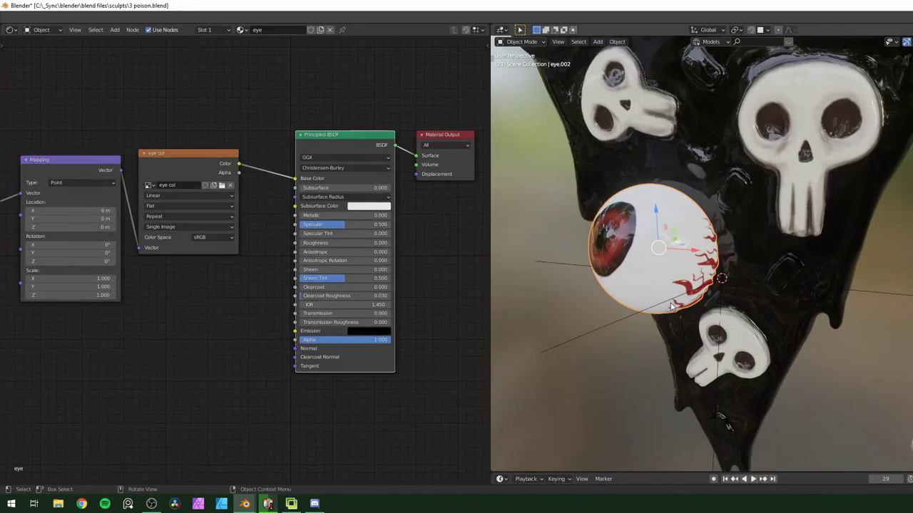
{"action": "key", "text": "g"}
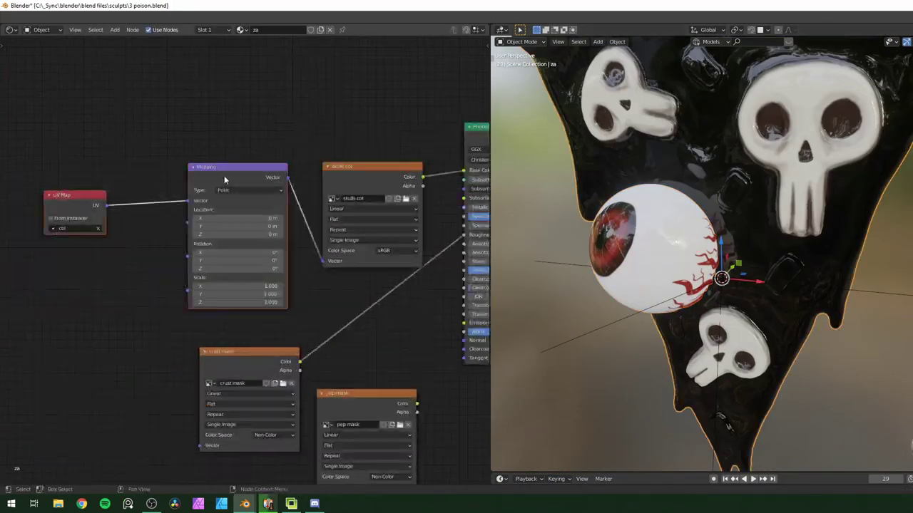
{"action": "middle_click_drag", "start_coordinate": [224, 175], "coordinate": [202, 243]}
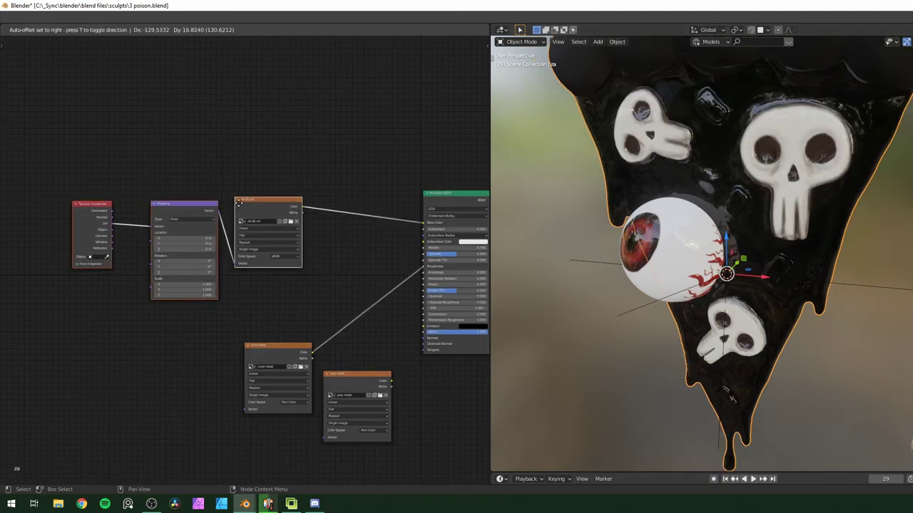
{"action": "key", "text": "shift+a"}
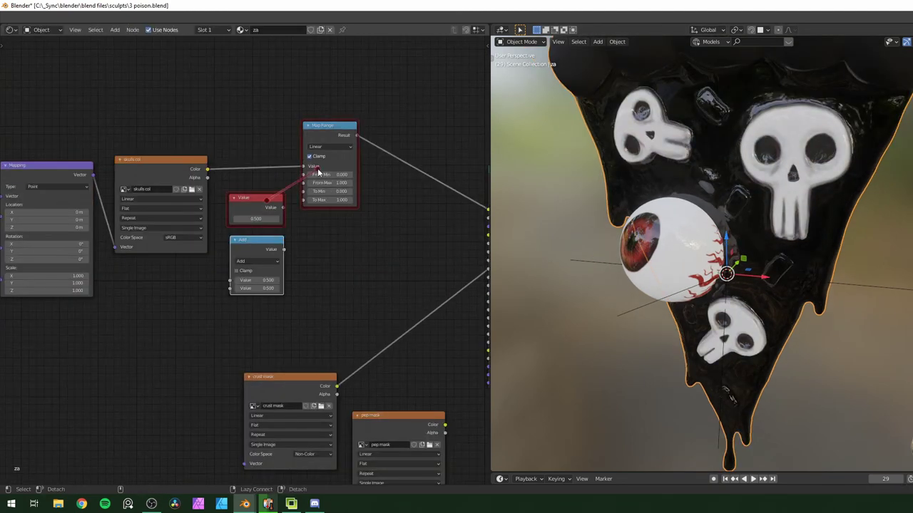
{"action": "scroll", "coordinate": [238, 310], "scroll_direction": "up", "scroll_amount": 2}
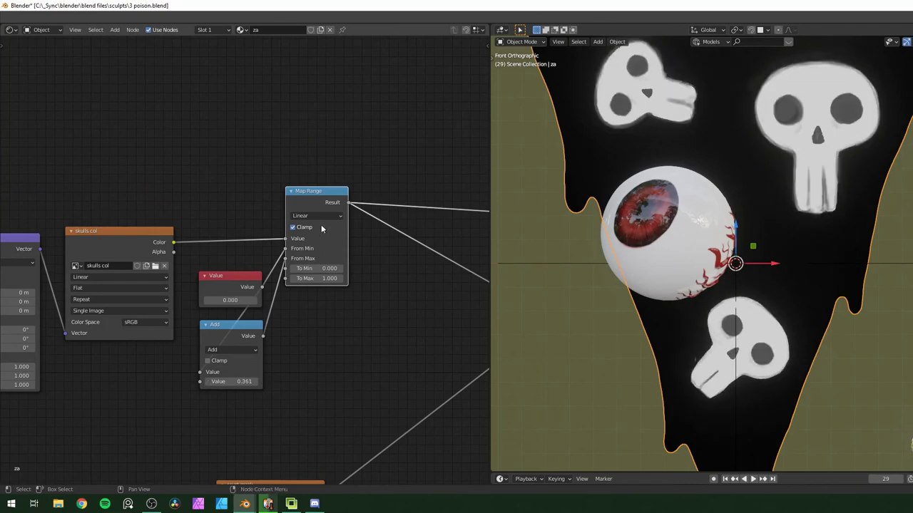
{"action": "mouse_move", "coordinate": [242, 382]}
{"action": "left_mouse_down"}
{"action": "mouse_move", "coordinate": [263, 388]}
{"action": "mouse_move", "coordinate": [251, 384]}
{"action": "left_mouse_up"}
{"action": "scroll", "coordinate": [250, 342], "scroll_direction": "down", "scroll_amount": 2}
{"action": "scroll", "coordinate": [870, 363], "scroll_direction": "down", "scroll_amount": 1}
{"action": "scroll", "coordinate": [428, 242], "scroll_direction": "up", "scroll_amount": 3}
{"action": "left_click", "coordinate": [188, 395]}
{"action": "left_click_drag", "start_coordinate": [187, 397], "coordinate": [188, 396]}
{"action": "left_click_drag", "start_coordinate": [170, 157], "coordinate": [277, 423]}
{"action": "key", "text": "x"}
- Add a Math node after the skulls col texture and set it to Greater Than with threshold 0.008
{"action": "key", "text": "shift+a"}
{"action": "left_click", "coordinate": [214, 214]}
{"action": "left_click_drag", "start_coordinate": [113, 256], "coordinate": [176, 249]}
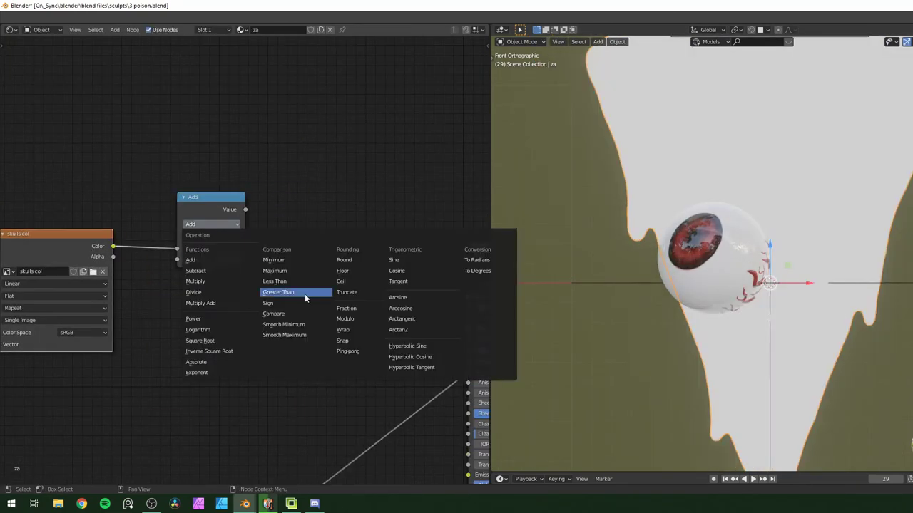
{"action": "left_click", "coordinate": [304, 293]}
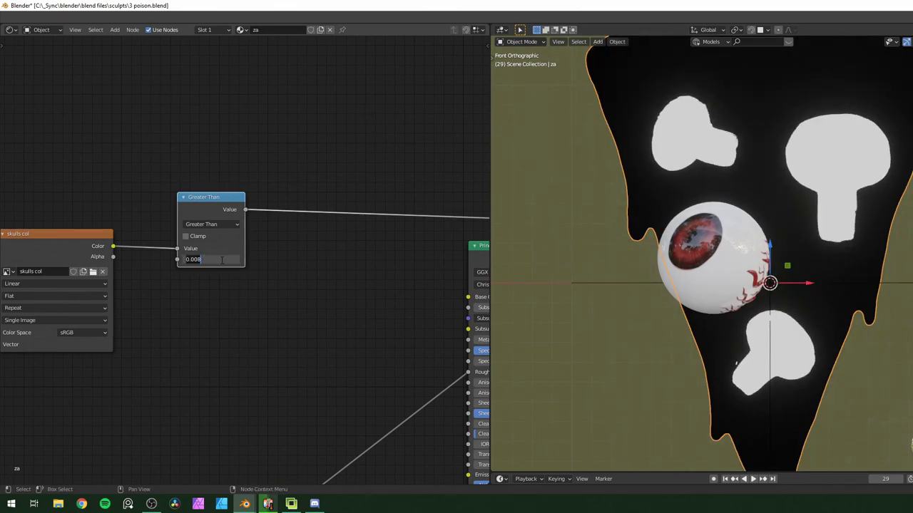
- Feed a Mix node into Base Color, with Greater Than as its factor and skulls col as Color2
{"action": "scroll", "coordinate": [285, 274], "scroll_direction": "down", "scroll_amount": 2}
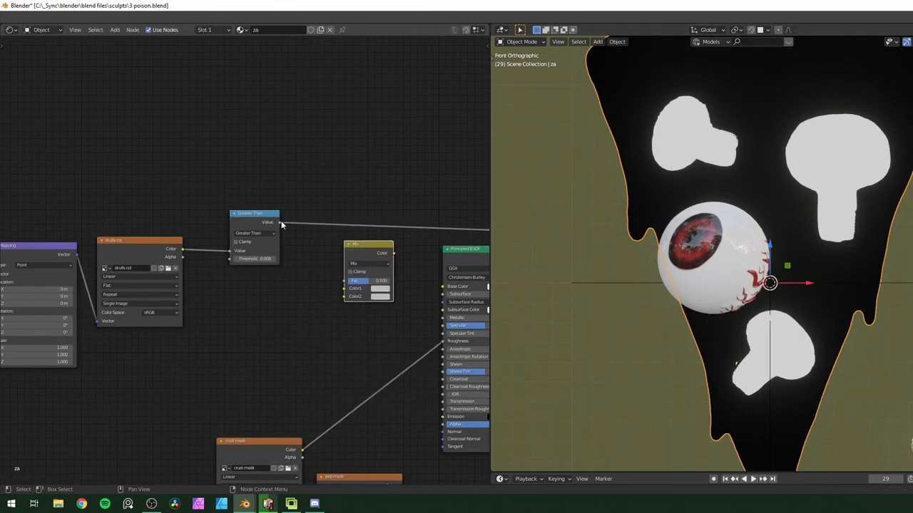
{"action": "left_click_drag", "start_coordinate": [280, 223], "coordinate": [343, 281]}
{"action": "left_click_drag", "start_coordinate": [394, 253], "coordinate": [442, 287]}
{"action": "left_click", "coordinate": [428, 251], "text": "ctrl+shift"}
{"action": "left_click_drag", "start_coordinate": [128, 250], "coordinate": [288, 298]}
{"action": "left_click_drag", "start_coordinate": [199, 213], "coordinate": [234, 183]}
- Set the skull Mix node's Color1 to bright yellow for the cheese
{"action": "scroll", "coordinate": [258, 356], "scroll_direction": "up", "scroll_amount": 1}
{"action": "left_click", "coordinate": [353, 301]}
{"action": "left_click_drag", "start_coordinate": [367, 219], "coordinate": [352, 229]}
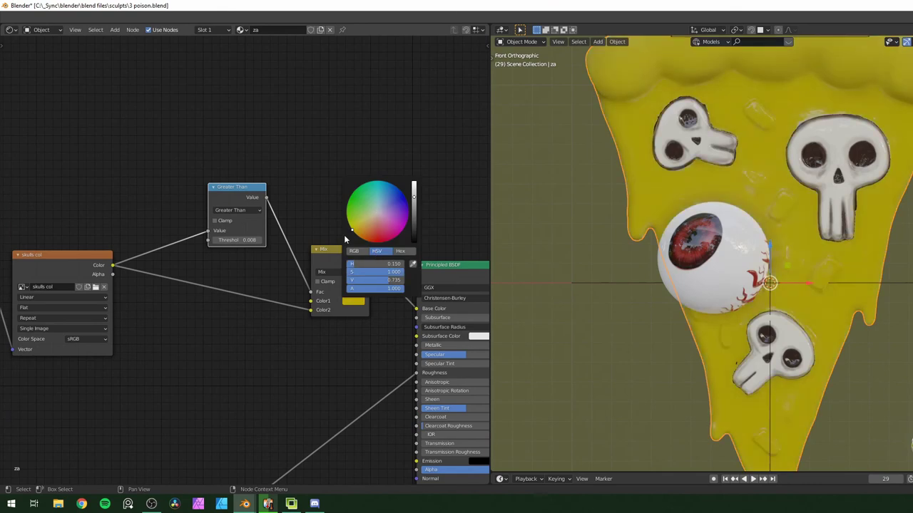
{"action": "scroll", "coordinate": [777, 285], "scroll_direction": "down", "scroll_amount": 1}
{"action": "scroll", "coordinate": [325, 286], "scroll_direction": "up", "scroll_amount": 4}
{"action": "mouse_move", "coordinate": [414, 204]}
{"action": "left_mouse_down"}
{"action": "mouse_move", "coordinate": [413, 181]}
{"action": "mouse_move", "coordinate": [400, 211]}
{"action": "left_mouse_up"}
{"action": "left_click", "coordinate": [405, 320]}
- Preview the crust mask and use it as the factor of a duplicated Mix node feeding the skull Mix's Color1
{"action": "scroll", "coordinate": [303, 322], "scroll_direction": "down", "scroll_amount": 7}
{"action": "left_click_drag", "start_coordinate": [197, 398], "coordinate": [102, 314]}
{"action": "left_click", "coordinate": [102, 315], "text": "ctrl+shift"}
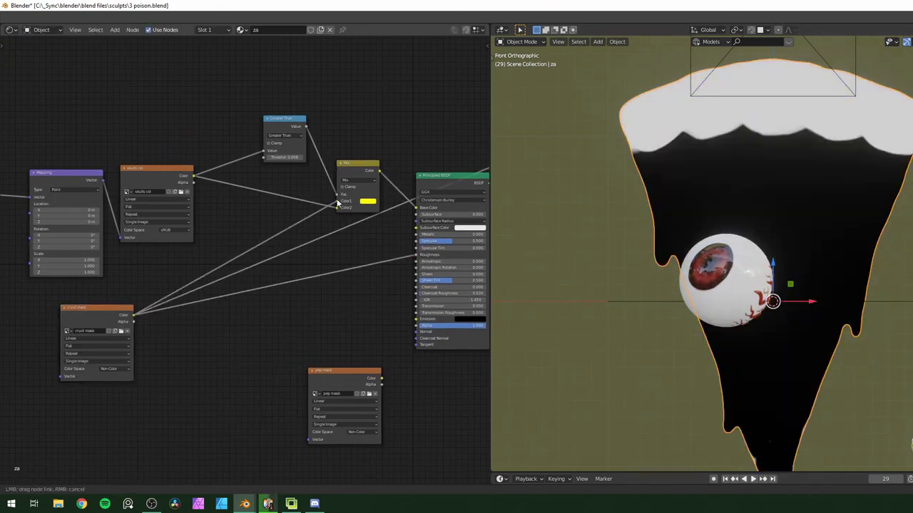
{"action": "left_click", "coordinate": [436, 186], "text": "ctrl+shift"}
{"action": "left_click", "coordinate": [369, 173]}
{"action": "key", "text": "shift+d"}
{"action": "left_click", "coordinate": [299, 228]}
{"action": "left_click_drag", "start_coordinate": [270, 255], "coordinate": [270, 248]}
{"action": "scroll", "coordinate": [284, 292], "scroll_direction": "up", "scroll_amount": 6}
{"action": "middle_click_drag", "start_coordinate": [284, 298], "coordinate": [306, 312]}
{"action": "scroll", "coordinate": [285, 299], "scroll_direction": "down", "scroll_amount": 4}
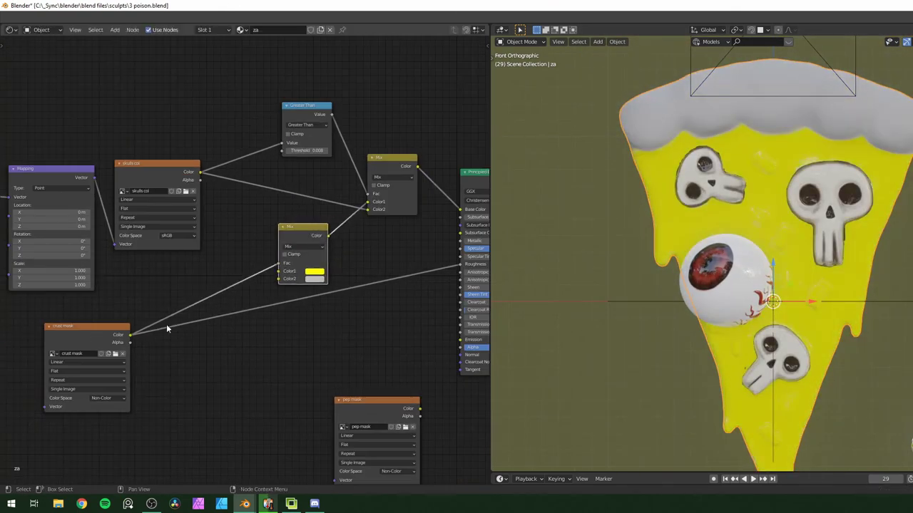
- Gather the pep mask near the crust mask and duplicate the yellow and gray Mix node for the pepper pieces
{"action": "left_click_drag", "start_coordinate": [109, 332], "coordinate": [84, 335]}
{"action": "middle_click_drag", "start_coordinate": [200, 357], "coordinate": [291, 317]}
{"action": "left_click_drag", "start_coordinate": [457, 362], "coordinate": [135, 398]}
{"action": "left_click", "coordinate": [391, 198]}
{"action": "key", "text": "shift+d"}
{"action": "scroll", "coordinate": [207, 255], "scroll_direction": "down", "scroll_amount": 8}
{"action": "left_click_drag", "start_coordinate": [12, 99], "coordinate": [345, 400]}
{"action": "scroll", "coordinate": [357, 285], "scroll_direction": "up", "scroll_amount": 9}
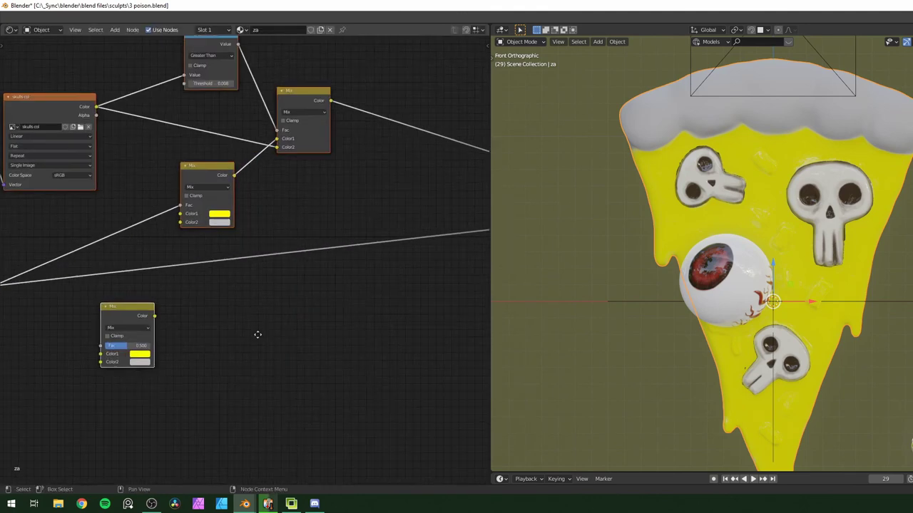
- Reroute the UV link to all three image textures, remove the Mapping node, and stack the textures in a column
{"action": "middle_click_drag", "start_coordinate": [271, 336], "coordinate": [390, 317]}
{"action": "scroll", "coordinate": [390, 317], "scroll_direction": "down", "scroll_amount": 4}
{"action": "right_click_drag", "start_coordinate": [77, 163], "coordinate": [70, 258], "text": "shift"}
{"action": "left_click_drag", "start_coordinate": [73, 209], "coordinate": [116, 430]}
{"action": "middle_click_drag", "start_coordinate": [156, 214], "coordinate": [118, 217]}
{"action": "left_click", "coordinate": [115, 166]}
{"action": "key", "text": "ctrl+x"}
{"action": "left_click_drag", "start_coordinate": [186, 154], "coordinate": [108, 172]}
{"action": "left_click_drag", "start_coordinate": [119, 374], "coordinate": [121, 347]}
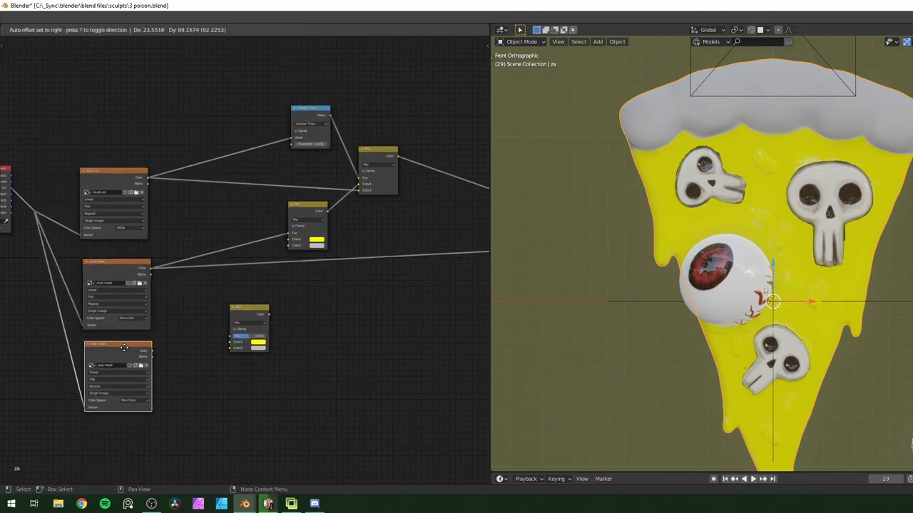
- Connect the pep mask to the spare Mix node, and color the pepper pieces dark green and the crust tan
{"action": "right_click_drag", "start_coordinate": [114, 367], "coordinate": [257, 331], "text": "alt"}
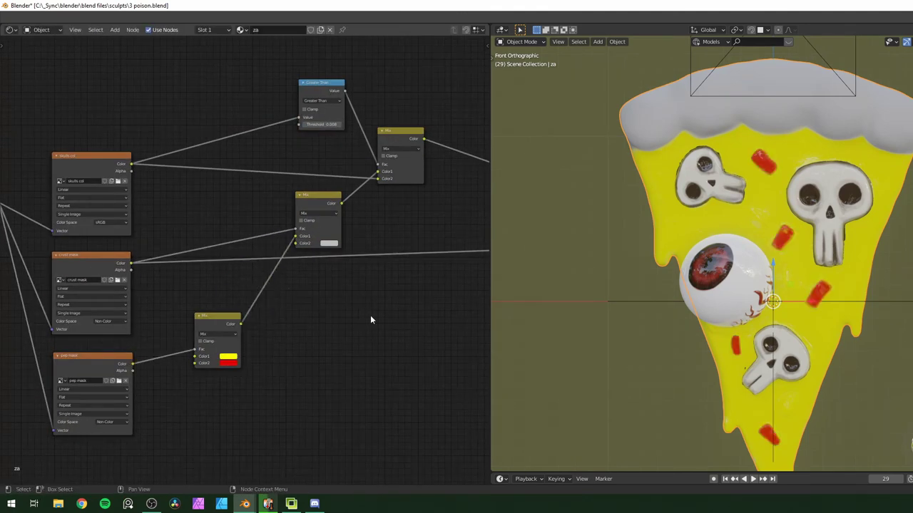
{"action": "left_click", "coordinate": [229, 364]}
{"action": "left_click_drag", "start_coordinate": [245, 305], "coordinate": [261, 280]}
{"action": "scroll", "coordinate": [222, 368], "scroll_direction": "up", "scroll_amount": 5}
{"action": "middle_click_drag", "start_coordinate": [221, 367], "coordinate": [260, 331]}
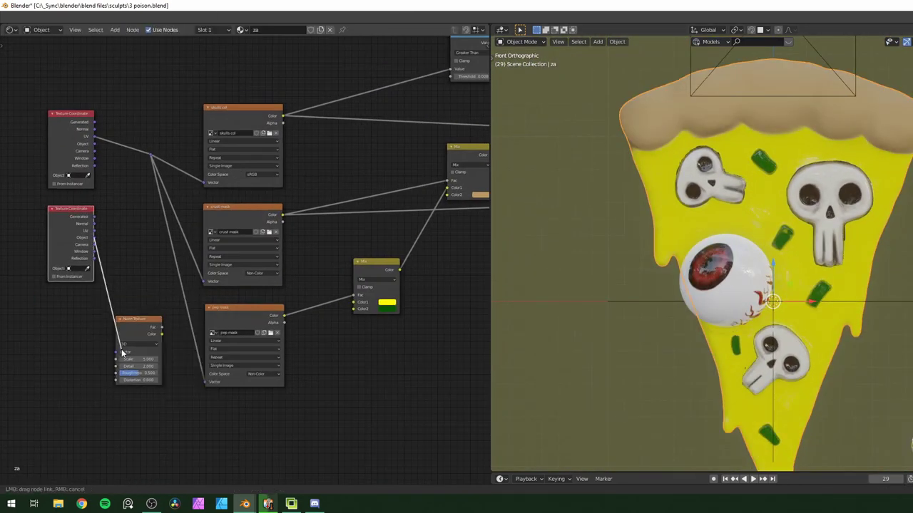
- Connect Object coordinates to a Noise Texture and arrange it with the nodes below the pep mask
{"action": "left_click_drag", "start_coordinate": [121, 353], "coordinate": [117, 352]}
{"action": "middle_click_drag", "start_coordinate": [149, 325], "coordinate": [124, 298]}
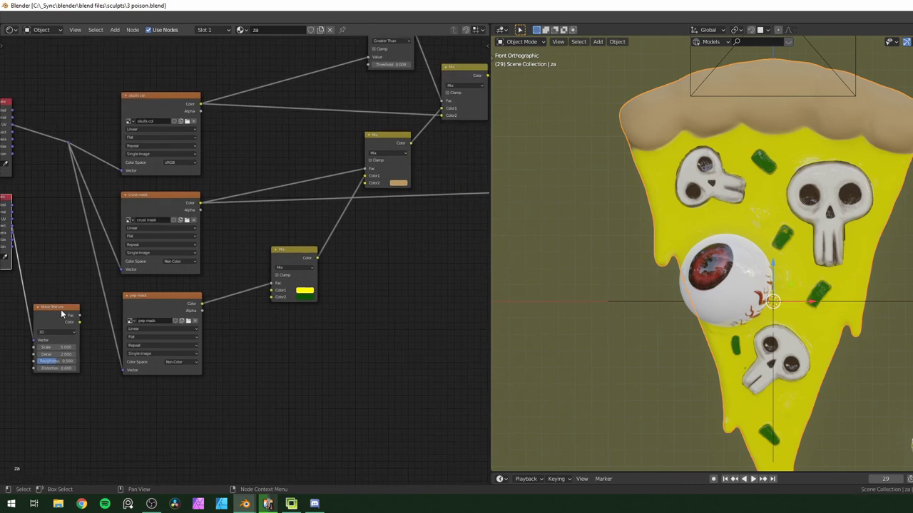
{"action": "scroll", "coordinate": [124, 297], "scroll_direction": "down", "scroll_amount": 4}
{"action": "left_click_drag", "start_coordinate": [112, 294], "coordinate": [128, 350]}
{"action": "left_click_drag", "start_coordinate": [225, 273], "coordinate": [225, 199]}
{"action": "left_click_drag", "start_coordinate": [164, 343], "coordinate": [164, 283]}
{"action": "scroll", "coordinate": [164, 286], "scroll_direction": "up", "scroll_amount": 3}
{"action": "left_click_drag", "start_coordinate": [102, 300], "coordinate": [169, 308]}
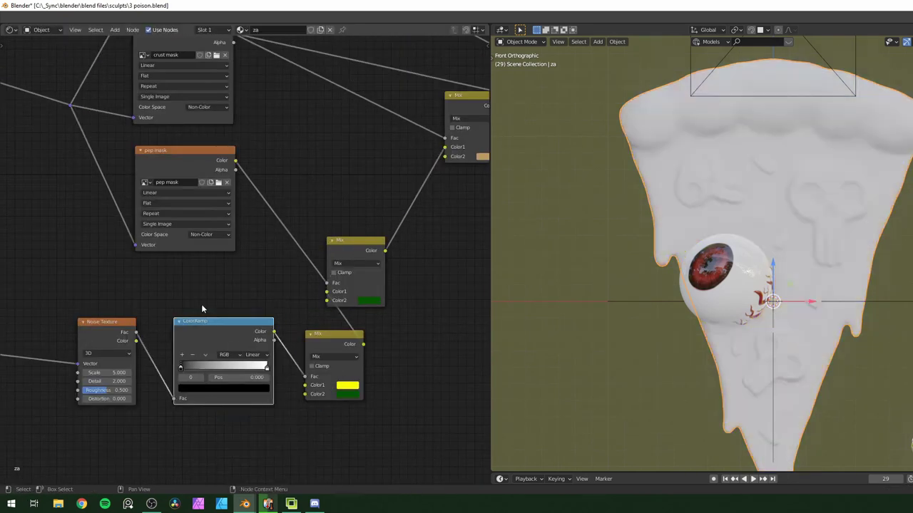
- Tune the cheese ColorRamp by darkening its first stop to brown at position 0 and shifting the yellow stop
{"action": "scroll", "coordinate": [202, 305], "scroll_direction": "down", "scroll_amount": 8}
{"action": "left_click_drag", "start_coordinate": [165, 276], "coordinate": [143, 311]}
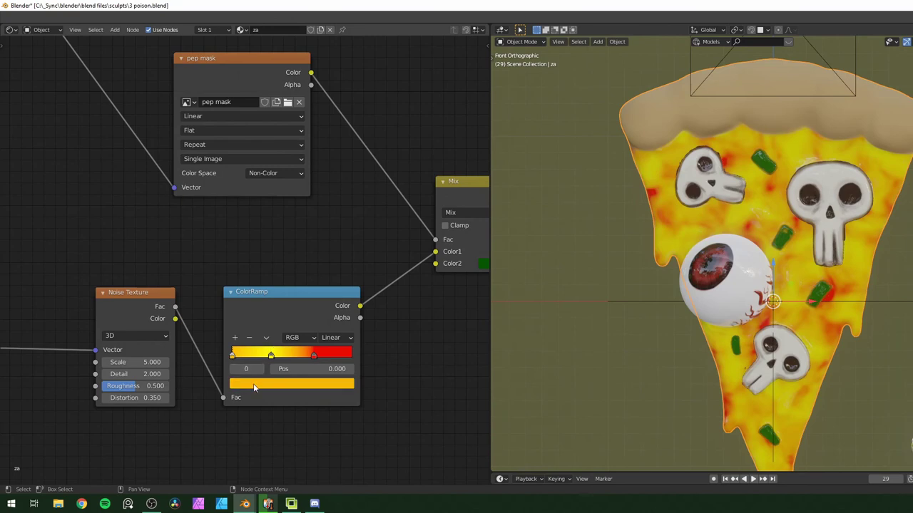
{"action": "left_click", "coordinate": [254, 387]}
{"action": "left_click_drag", "start_coordinate": [331, 223], "coordinate": [333, 279]}
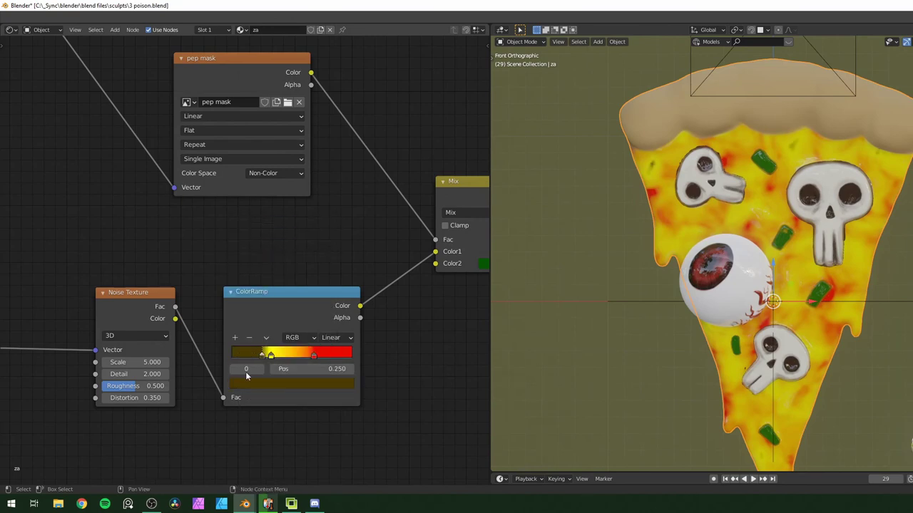
{"action": "left_click_drag", "start_coordinate": [257, 355], "coordinate": [232, 356]}
{"action": "left_click_drag", "start_coordinate": [271, 356], "coordinate": [294, 358]}
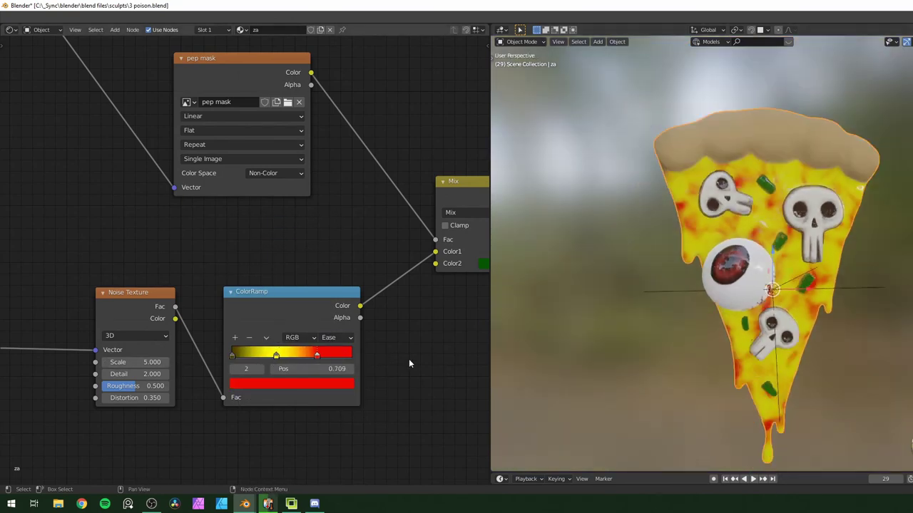
- Connect the noise-driven Bump node to the Principled BSDF's Normal input
{"action": "scroll", "coordinate": [285, 343], "scroll_direction": "down", "scroll_amount": 6}
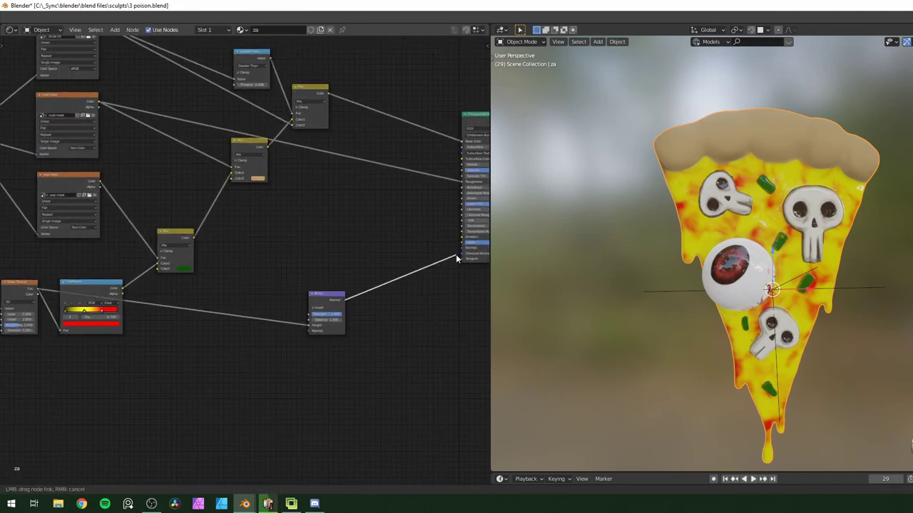
{"action": "left_click_drag", "start_coordinate": [456, 258], "coordinate": [462, 248]}
{"action": "scroll", "coordinate": [328, 300], "scroll_direction": "up", "scroll_amount": 4}
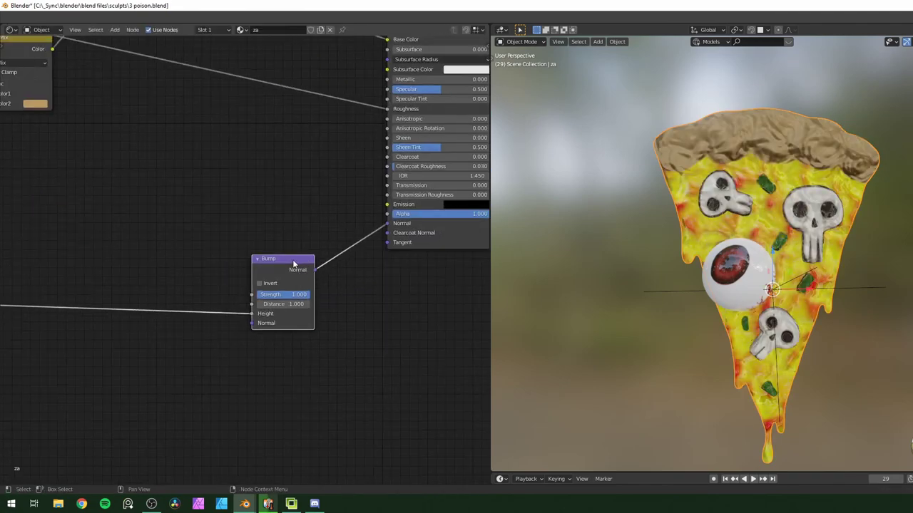
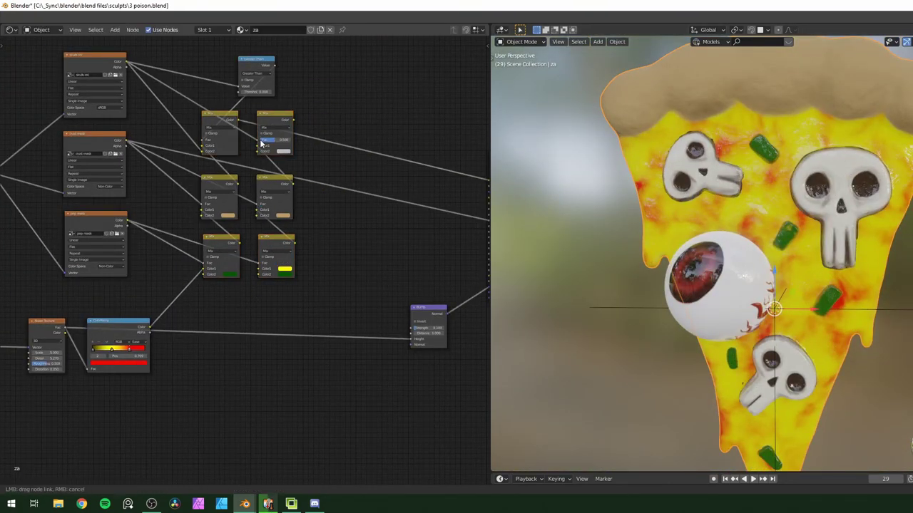
- Link the skulls col texture to Color2 of the upper Mix node in the duplicated column
{"action": "scroll", "coordinate": [331, 277], "scroll_direction": "up", "scroll_amount": 2}
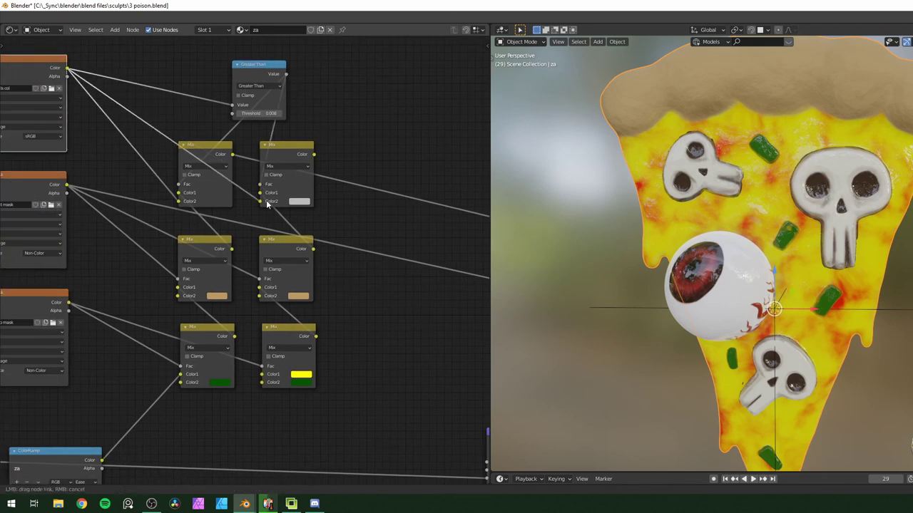
{"action": "left_click_drag", "start_coordinate": [266, 204], "coordinate": [267, 205]}
{"action": "scroll", "coordinate": [385, 374], "scroll_direction": "down", "scroll_amount": 2}
{"action": "middle_click_drag", "start_coordinate": [385, 374], "coordinate": [390, 272]}
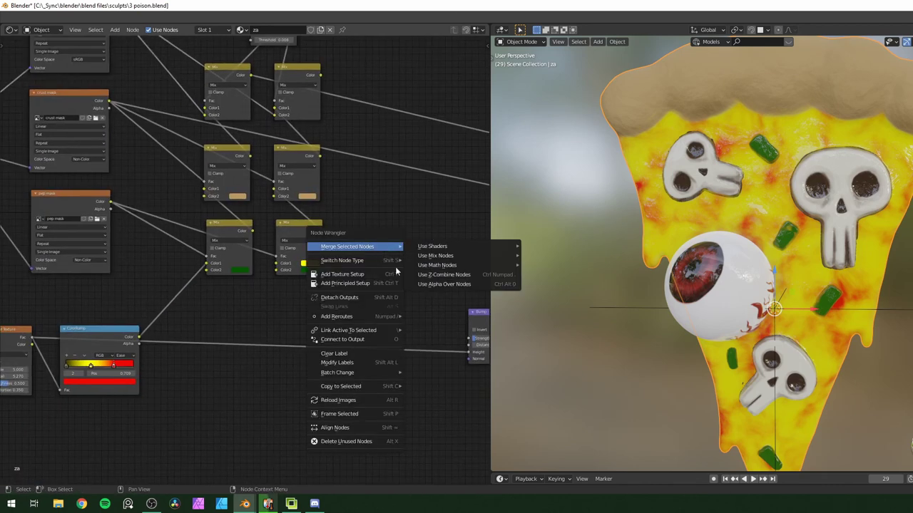
- Frame both columns of Mix nodes, labeling the original column "col" and the duplicated column "rough"
{"action": "left_click_drag", "start_coordinate": [385, 62], "coordinate": [302, 283]}
{"action": "left_click_drag", "start_coordinate": [253, 307], "coordinate": [214, 96]}
{"action": "key", "text": "shift+p"}
{"action": "left_click_drag", "start_coordinate": [459, 288], "coordinate": [294, 62]}
{"action": "key", "text": "shift+p"}
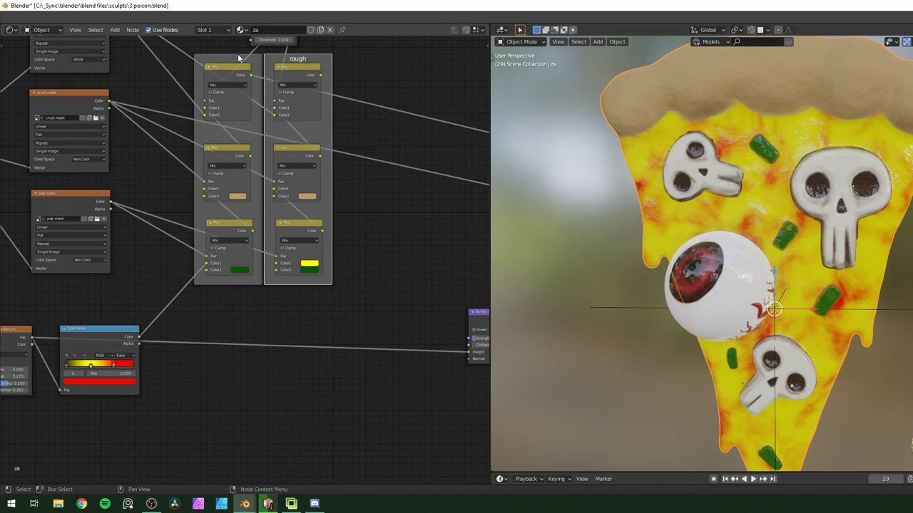
{"action": "left_click", "coordinate": [235, 58]}
{"action": "key", "text": "F2"}
{"action": "type", "text": "col"}
- Space out the rough frame and connect its upper Mix output to the Principled BSDF's Roughness
{"action": "scroll", "coordinate": [342, 71], "scroll_direction": "down", "scroll_amount": 1}
{"action": "left_click_drag", "start_coordinate": [359, 65], "coordinate": [285, 278]}
{"action": "left_click_drag", "start_coordinate": [288, 221], "coordinate": [303, 223]}
{"action": "middle_click_drag", "start_coordinate": [338, 234], "coordinate": [304, 257]}
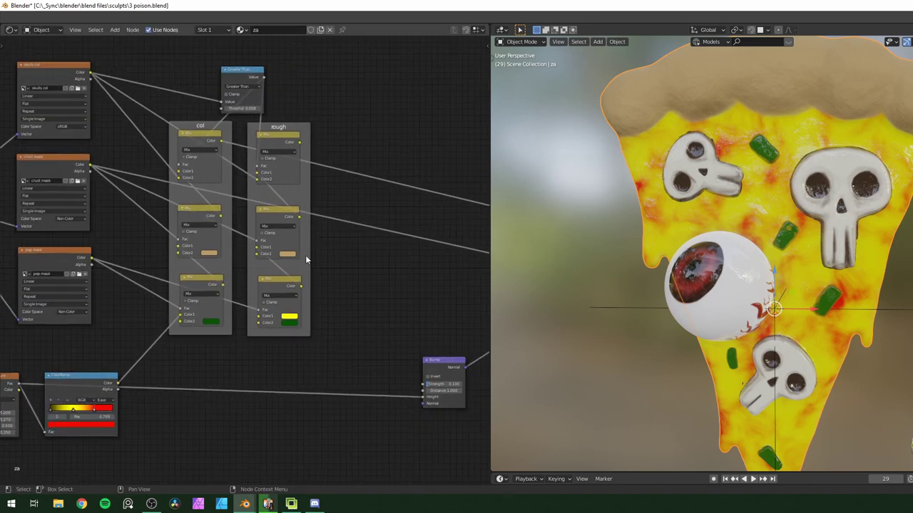
{"action": "left_click_drag", "start_coordinate": [208, 154], "coordinate": [213, 160]}
{"action": "middle_click_drag", "start_coordinate": [338, 313], "coordinate": [243, 290]}
{"action": "mouse_move", "coordinate": [205, 119]}
{"action": "left_mouse_down"}
{"action": "mouse_move", "coordinate": [423, 186]}
{"action": "mouse_move", "coordinate": [421, 238]}
{"action": "left_mouse_up"}
{"action": "key", "text": "ctrl+z"}
{"action": "scroll", "coordinate": [311, 266], "scroll_direction": "up", "scroll_amount": 1}
{"action": "left_click", "coordinate": [207, 172]}
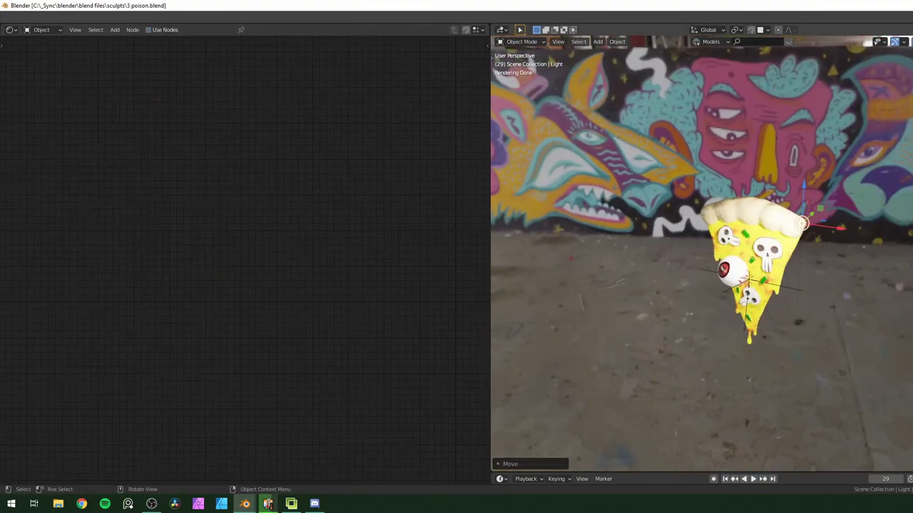
- Duplicate the area light again to light the pizza slice, checking the camera and top views
{"action": "middle_click_drag", "start_coordinate": [883, 272], "coordinate": [883, 243]}
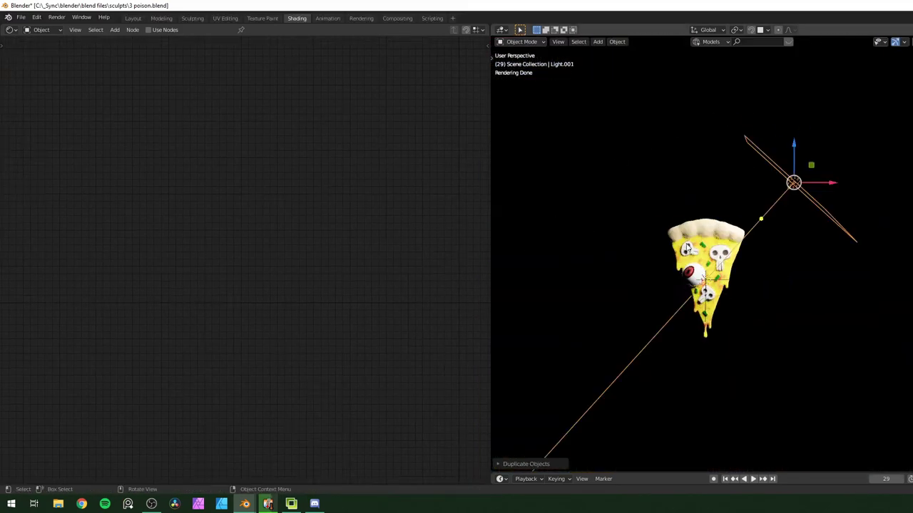
{"action": "key", "text": "KP_0"}
{"action": "key", "text": "shift+d"}
{"action": "key", "text": "KP_7"}
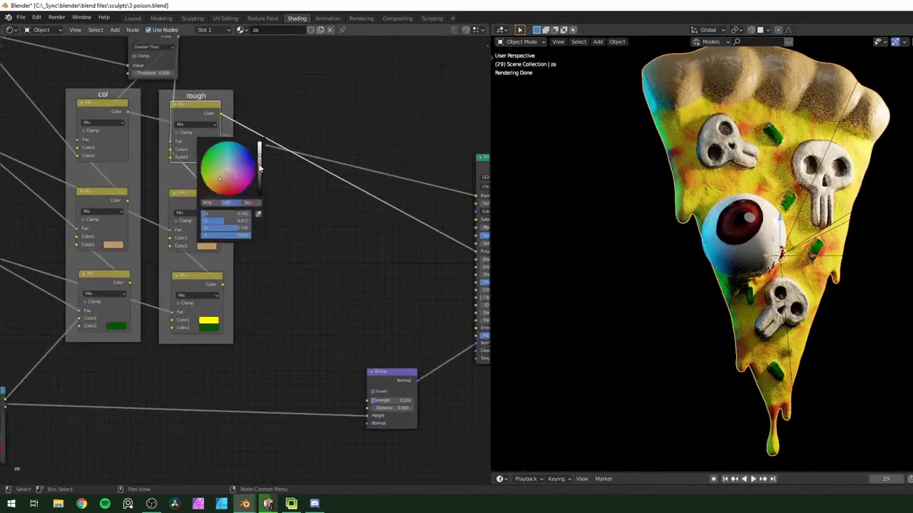
- Brighten Color2 of the crust Mix node in the rough frame to white
{"action": "left_click_drag", "start_coordinate": [236, 230], "coordinate": [242, 232]}
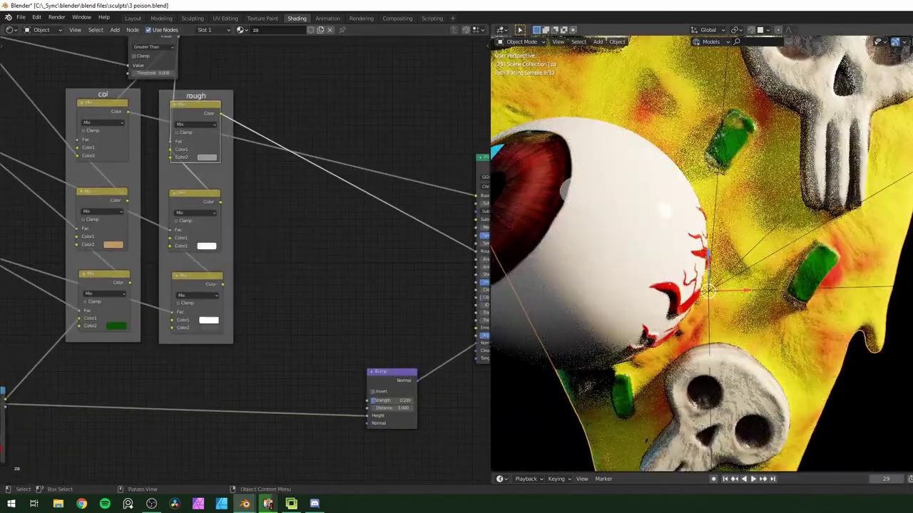
- Darken Color1 of the lower rough Mix node to dark grey and duplicate the rough column into a frame labeled "bump"
{"action": "scroll", "coordinate": [702, 250], "scroll_direction": "down", "scroll_amount": 8}
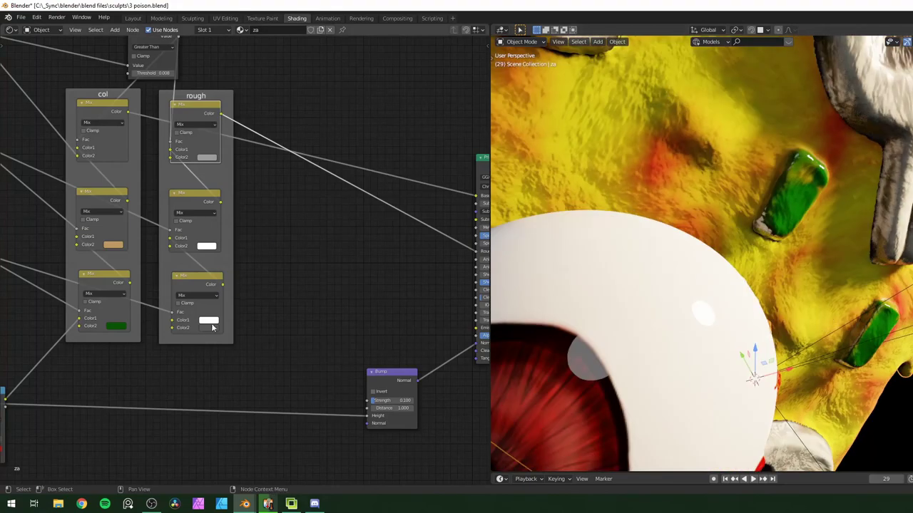
{"action": "left_click", "coordinate": [208, 320]}
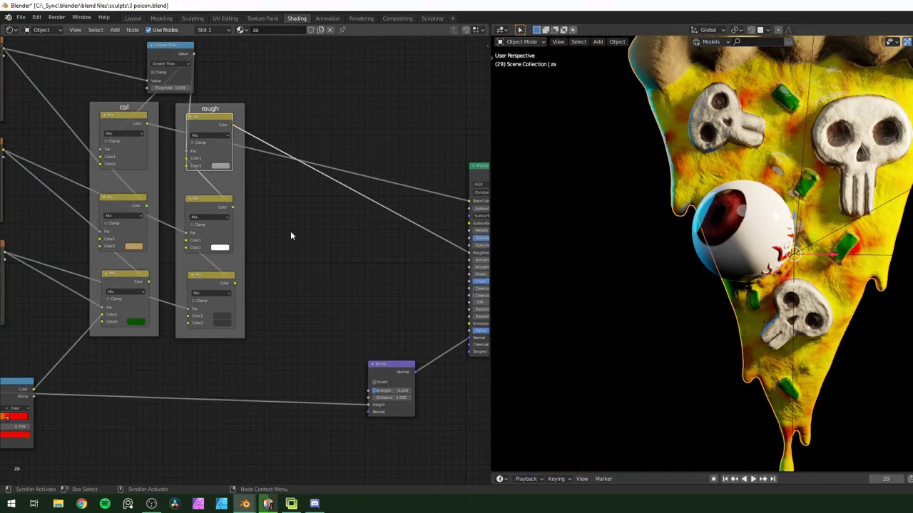
{"action": "key", "text": "shift+d"}
{"action": "left_click", "coordinate": [348, 316]}
{"action": "key", "text": "ctrl+j"}
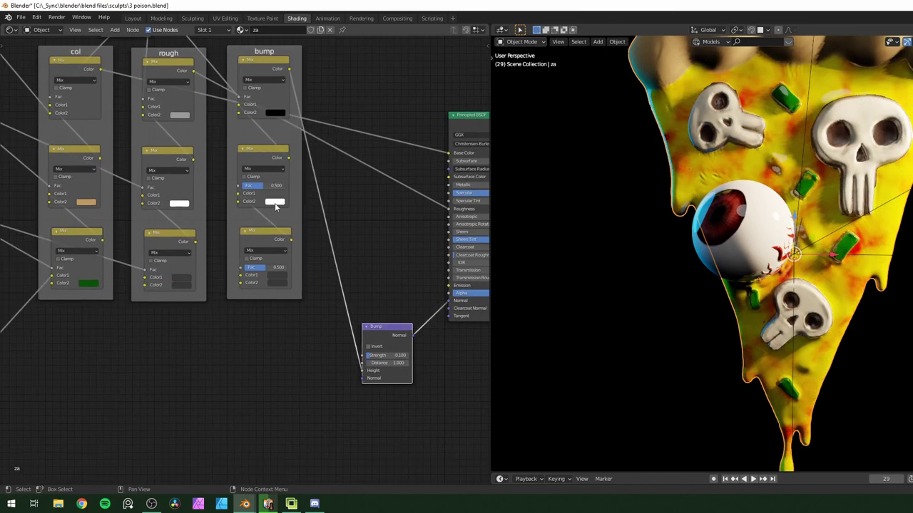
- Drive the bump column's Mix factors with the crust and pep masks and darken their Color2 values to black
{"action": "middle_click_drag", "start_coordinate": [289, 146], "coordinate": [308, 194]}
{"action": "left_click", "coordinate": [294, 151]}
{"action": "scroll", "coordinate": [282, 187], "scroll_direction": "up", "scroll_amount": 1}
{"action": "scroll", "coordinate": [313, 239], "scroll_direction": "down", "scroll_amount": 1}
{"action": "left_click_drag", "start_coordinate": [291, 254], "coordinate": [292, 254]}
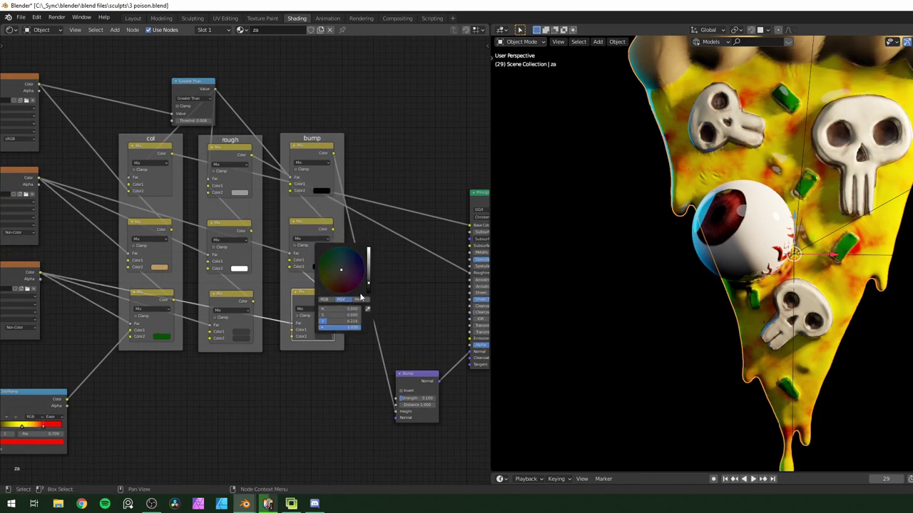
{"action": "left_click_drag", "start_coordinate": [370, 287], "coordinate": [370, 294]}
- Feed the Noise Texture's Fac through a new black-to-white ColorRamp into Color1 of the bump frame's lower Mix node
{"action": "middle_click_drag", "start_coordinate": [111, 452], "coordinate": [282, 347]}
{"action": "scroll", "coordinate": [281, 347], "scroll_direction": "down", "scroll_amount": 1}
{"action": "left_click_drag", "start_coordinate": [210, 276], "coordinate": [230, 256]}
{"action": "left_click_drag", "start_coordinate": [204, 373], "coordinate": [299, 330]}
{"action": "left_click_drag", "start_coordinate": [148, 300], "coordinate": [264, 382]}
{"action": "middle_click_drag", "start_coordinate": [399, 321], "coordinate": [283, 358]}
{"action": "left_click_drag", "start_coordinate": [218, 371], "coordinate": [331, 273]}
{"action": "scroll", "coordinate": [450, 356], "scroll_direction": "up", "scroll_amount": 2}
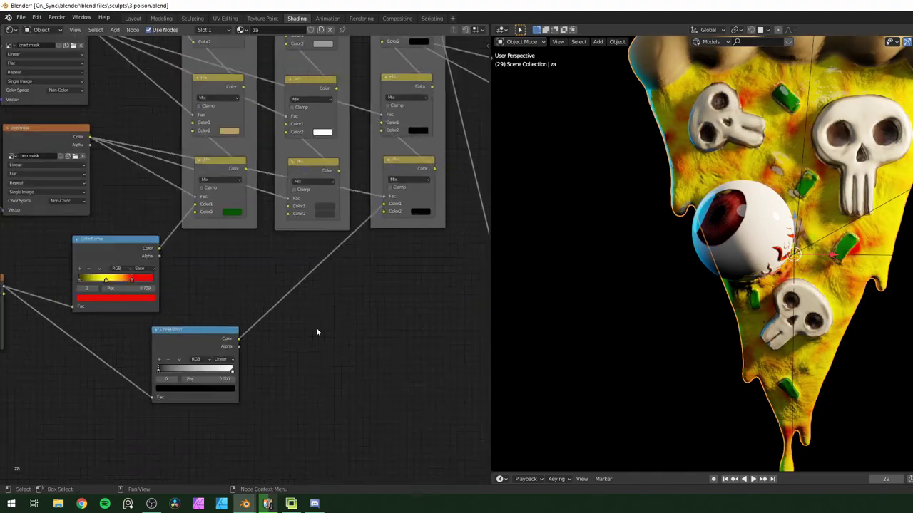
- Set the bump ColorRamp to Ease with its white stop at 0.723 and fine-tune the Bump node's strength
{"action": "middle_click_drag", "start_coordinate": [487, 303], "coordinate": [8, 326]}
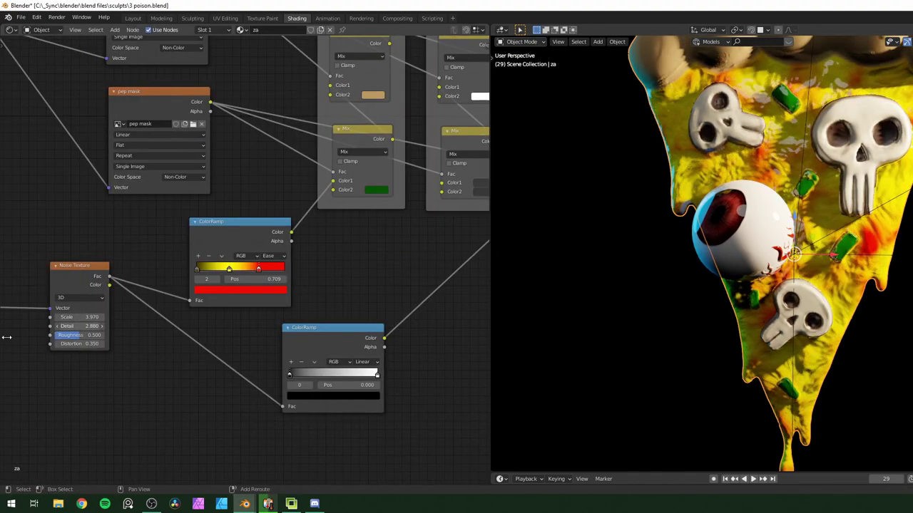
{"action": "middle_click_drag", "start_coordinate": [370, 375], "coordinate": [165, 396]}
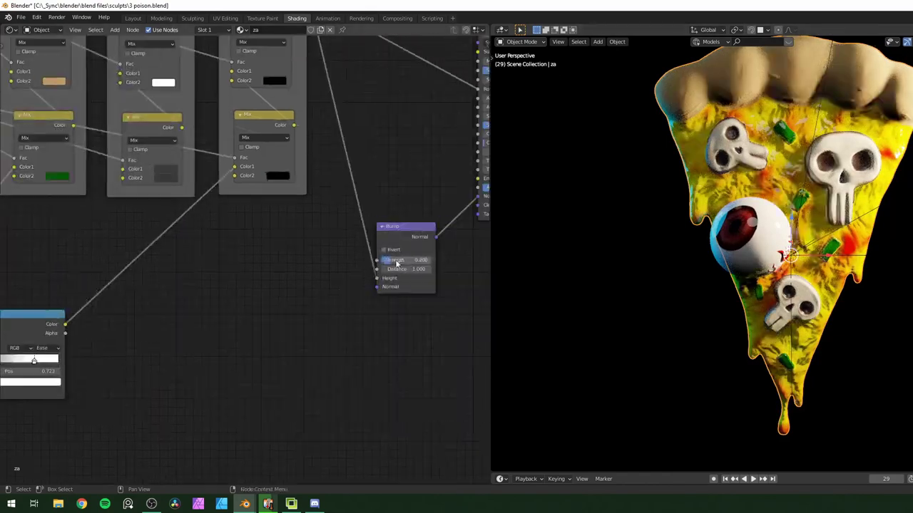
{"action": "middle_click_drag", "start_coordinate": [397, 264], "coordinate": [136, 322]}
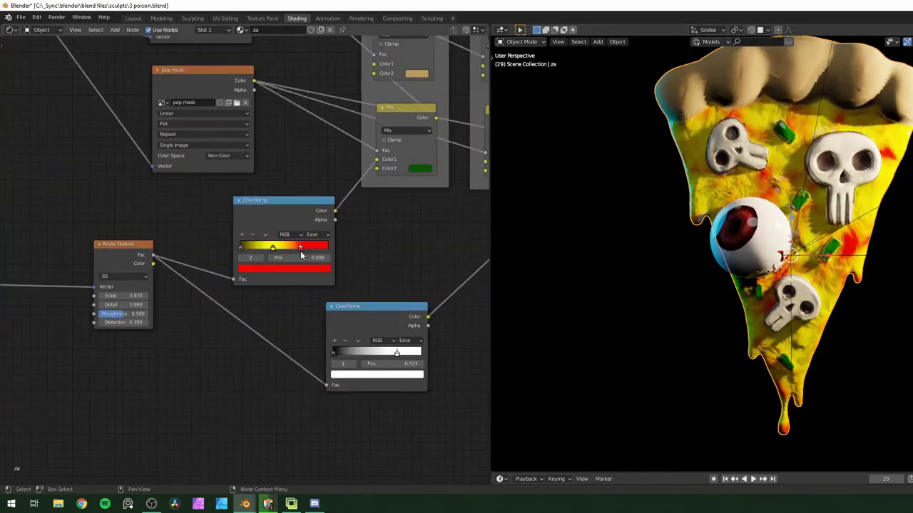
{"action": "middle_click_drag", "start_coordinate": [436, 352], "coordinate": [398, 347]}
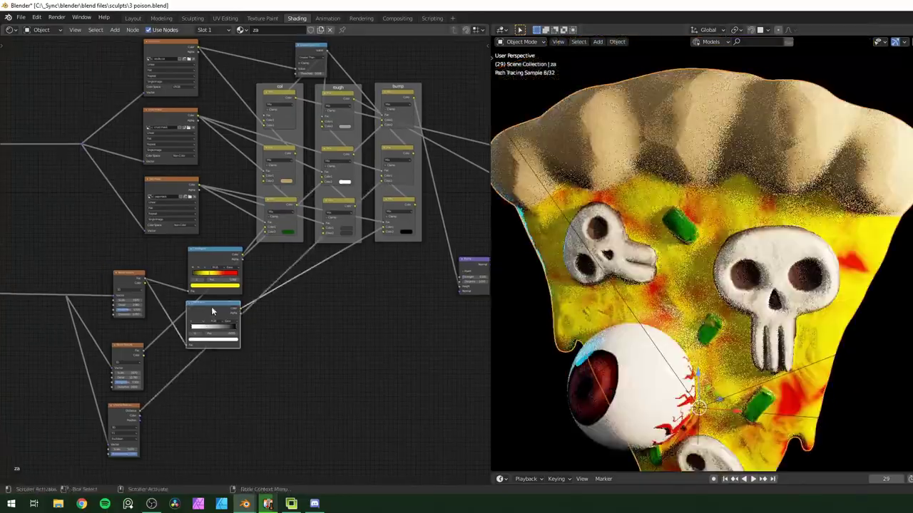
- Try greying the Voronoi ColorRamp's white stop, and replace that ramp with an RGB Curves node using an inverted curve
{"action": "scroll", "coordinate": [417, 360], "scroll_direction": "up", "scroll_amount": 6}
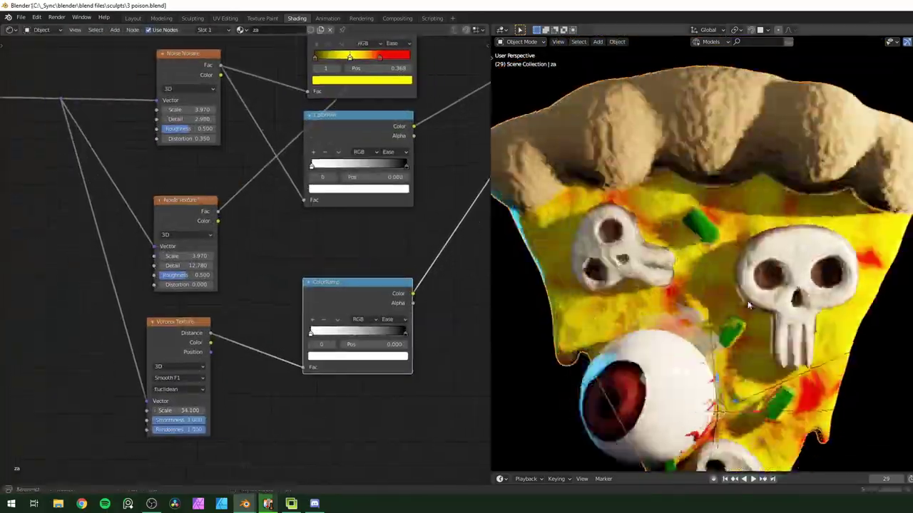
{"action": "left_click", "coordinate": [404, 333]}
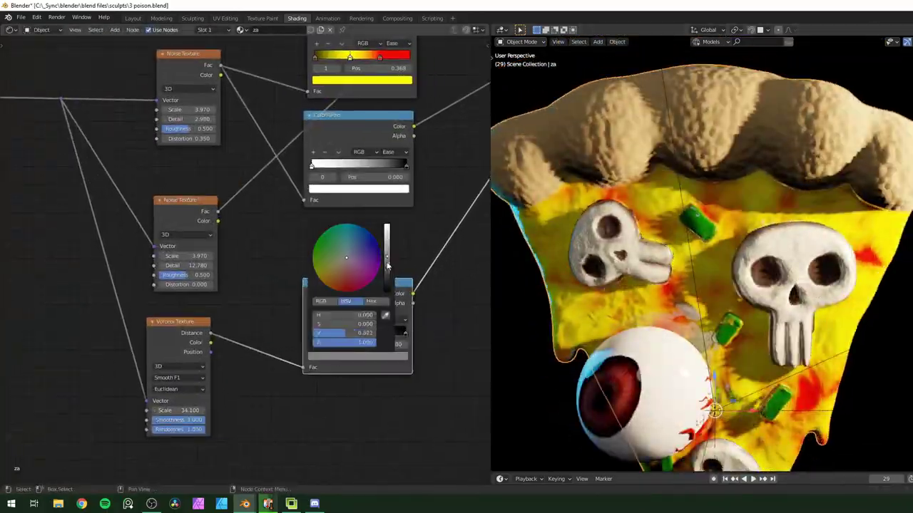
{"action": "key", "text": "ctrl+x"}
{"action": "key", "text": "ctrl+z"}
{"action": "key", "text": "ctrl+x"}
{"action": "key", "text": "shift+a"}
{"action": "left_click", "coordinate": [275, 253]}
{"action": "left_click_drag", "start_coordinate": [338, 259], "coordinate": [368, 275]}
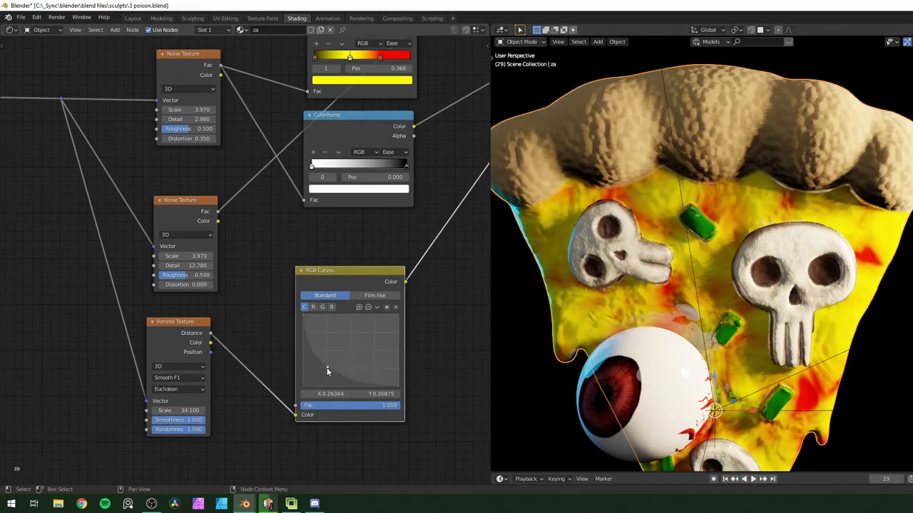
- Replace the RGB Curves node with a new ColorRamp after the Voronoi Texture, running from white to black
{"action": "key", "text": "ctrl+x"}
{"action": "key", "text": "shift+a"}
{"action": "type", "text": "ramp"}
{"action": "key", "text": "Return"}
{"action": "left_click", "coordinate": [313, 269]}
{"action": "left_click", "coordinate": [347, 333]}
{"action": "left_click_drag", "start_coordinate": [314, 269], "coordinate": [372, 280]}
{"action": "left_click", "coordinate": [349, 360]}
- Set the Voronoi ColorRamp to B-Spline interpolation and move its white stop to 0.836
{"action": "left_click", "coordinate": [381, 324]}
{"action": "left_click", "coordinate": [393, 365]}
{"action": "left_click_drag", "start_coordinate": [300, 338], "coordinate": [308, 338]}
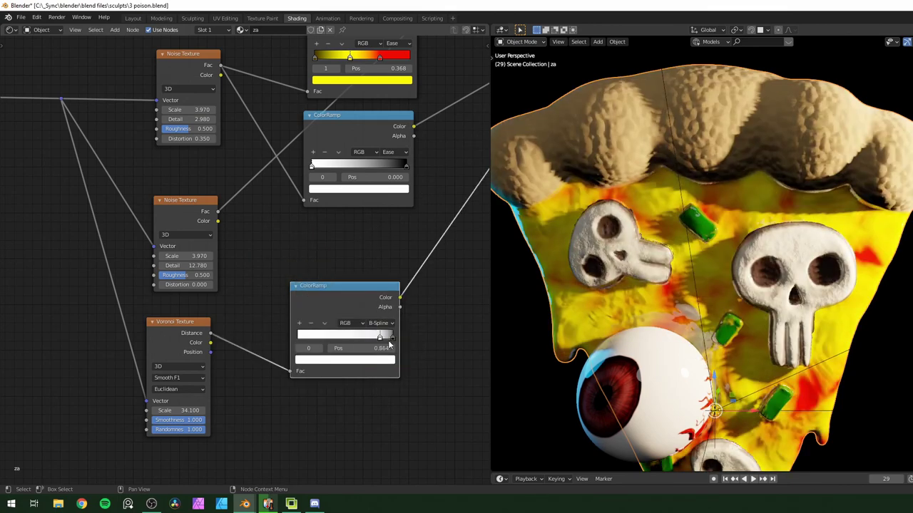
{"action": "left_click_drag", "start_coordinate": [387, 338], "coordinate": [377, 339]}
{"action": "scroll", "coordinate": [642, 285], "scroll_direction": "down", "scroll_amount": 6}
{"action": "scroll", "coordinate": [613, 278], "scroll_direction": "up", "scroll_amount": 3}
{"action": "scroll", "coordinate": [571, 278], "scroll_direction": "up", "scroll_amount": 2}
{"action": "scroll", "coordinate": [318, 290], "scroll_direction": "down", "scroll_amount": 1}
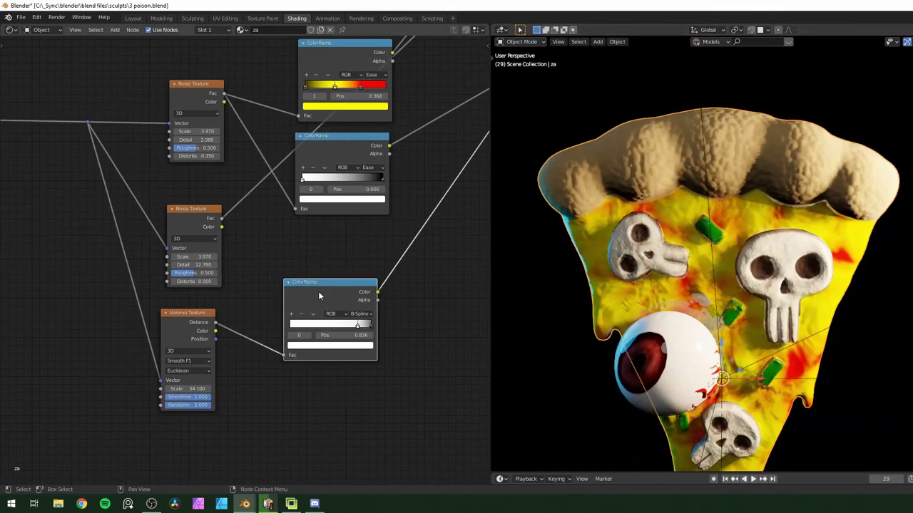
- Duplicate the Voronoi Texture below the original, set the original's Scale to 25, and link the duplicate to the shared vector
{"action": "middle_click_drag", "start_coordinate": [318, 291], "coordinate": [338, 266]}
{"action": "left_click", "coordinate": [338, 379]}
{"action": "middle_click_drag", "start_coordinate": [338, 379], "coordinate": [389, 365]}
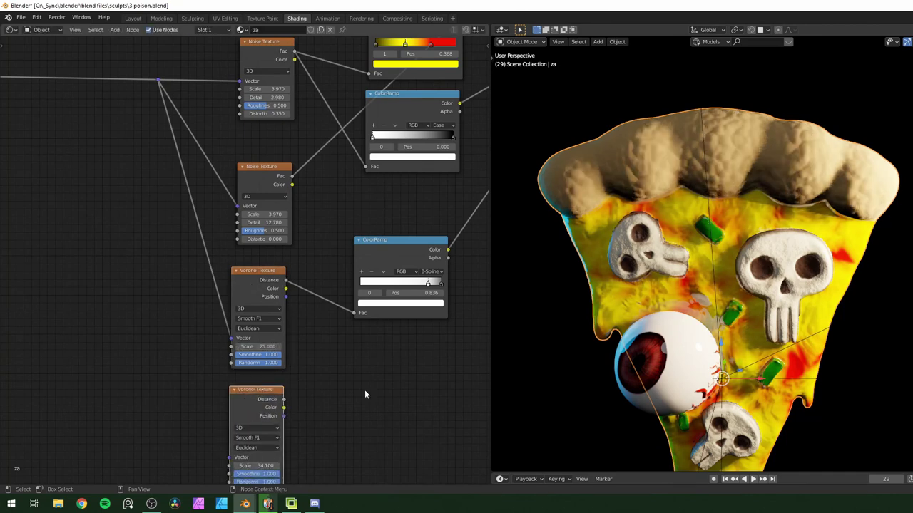
{"action": "type", "text": "25"}
{"action": "key", "text": "Return"}
{"action": "left_click_drag", "start_coordinate": [227, 425], "coordinate": [156, 47]}
- Insert a Mix node before the B-Spline ColorRamp to blend the distances of the two Voronoi Textures
{"action": "left_click_drag", "start_coordinate": [343, 195], "coordinate": [402, 192]}
{"action": "key", "text": "shift+a"}
{"action": "type", "text": "smix"}
{"action": "key", "text": "Return"}
{"action": "left_click", "coordinate": [279, 241]}
{"action": "left_click_drag", "start_coordinate": [226, 353], "coordinate": [273, 291]}
{"action": "left_click_drag", "start_coordinate": [396, 191], "coordinate": [396, 225]}
{"action": "scroll", "coordinate": [343, 291], "scroll_direction": "up", "scroll_amount": 5}
- Set the second Voronoi Texture's Scale to 56.3 and the Voronoi Mix factor to 0.150
{"action": "middle_click_drag", "start_coordinate": [344, 291], "coordinate": [383, 198]}
{"action": "left_click_drag", "start_coordinate": [214, 400], "coordinate": [329, 406]}
{"action": "scroll", "coordinate": [773, 153], "scroll_direction": "up", "scroll_amount": 5}
{"action": "left_click_drag", "start_coordinate": [362, 186], "coordinate": [340, 186]}
{"action": "scroll", "coordinate": [770, 260], "scroll_direction": "down", "scroll_amount": 5}
{"action": "scroll", "coordinate": [779, 253], "scroll_direction": "up", "scroll_amount": 4}
{"action": "scroll", "coordinate": [782, 250], "scroll_direction": "down", "scroll_amount": 1}
{"action": "scroll", "coordinate": [357, 277], "scroll_direction": "down", "scroll_amount": 3}
- Arrange a second Mix node before the ColorRamp, blending the detailed Noise Texture with the Voronoi mix
{"action": "middle_click_drag", "start_coordinate": [357, 277], "coordinate": [241, 390]}
{"action": "left_click_drag", "start_coordinate": [249, 282], "coordinate": [242, 286]}
{"action": "left_click_drag", "start_coordinate": [334, 255], "coordinate": [340, 239]}
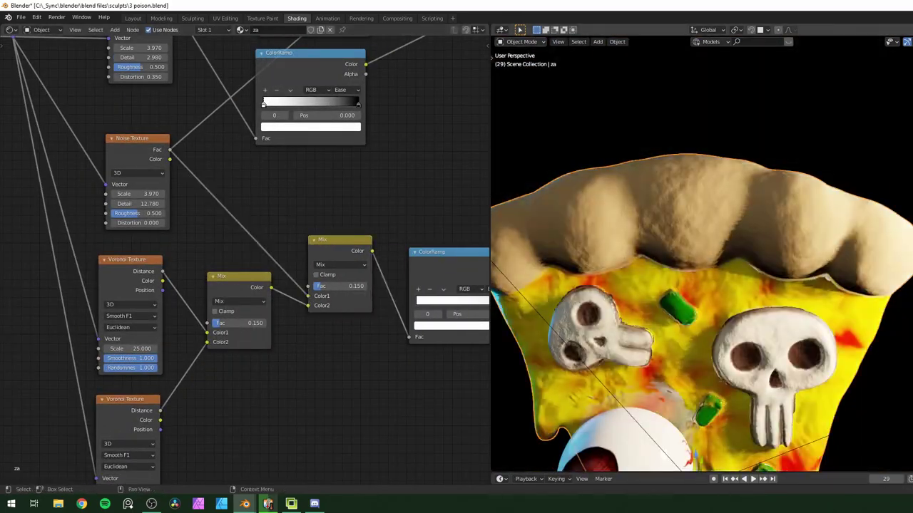
- Relocate the noise Mix node after the B-Spline ColorRamp, blending the noise with the ramp output at a 0.800 factor
{"action": "scroll", "coordinate": [772, 203], "scroll_direction": "up", "scroll_amount": 3}
{"action": "scroll", "coordinate": [328, 259], "scroll_direction": "down", "scroll_amount": 4}
{"action": "left_click_drag", "start_coordinate": [328, 255], "coordinate": [426, 179], "text": "alt"}
{"action": "left_click_drag", "start_coordinate": [389, 257], "coordinate": [346, 253]}
{"action": "left_click_drag", "start_coordinate": [264, 281], "coordinate": [323, 314]}
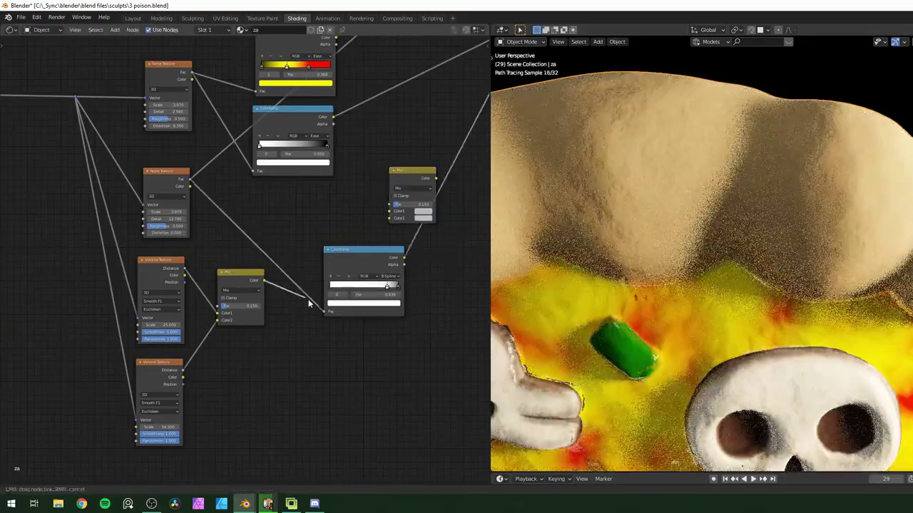
{"action": "left_click_drag", "start_coordinate": [346, 253], "coordinate": [315, 253]}
{"action": "left_click_drag", "start_coordinate": [414, 173], "coordinate": [428, 178]}
{"action": "left_click_drag", "start_coordinate": [437, 211], "coordinate": [473, 210]}
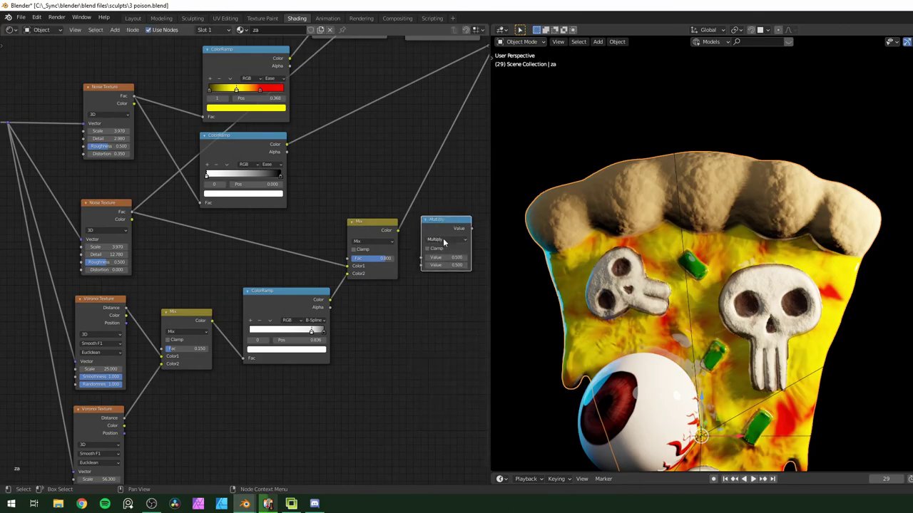
- Insert a Multiply node with a value of 2 after the noise Mix node and save the file
{"action": "left_click_drag", "start_coordinate": [443, 219], "coordinate": [444, 183]}
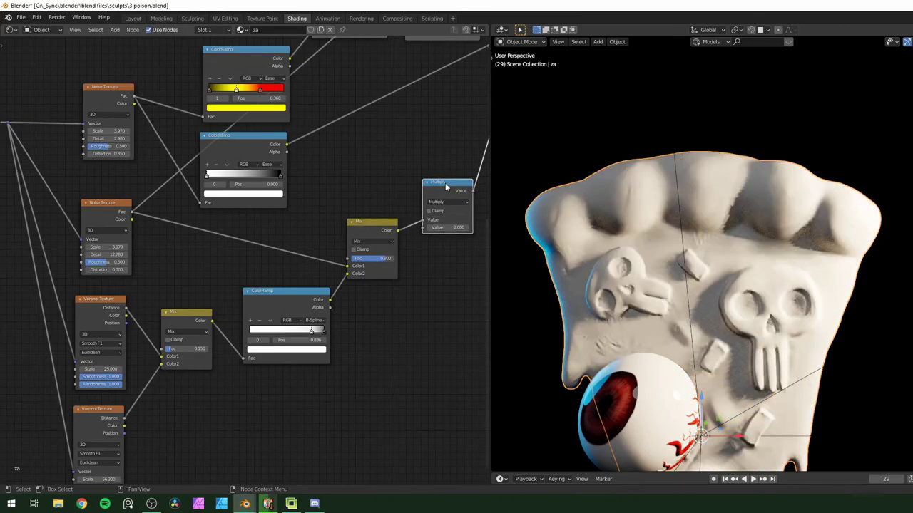
{"action": "double_click", "coordinate": [453, 228]}
{"action": "type", "text": "2"}
{"action": "key", "text": "Return"}
{"action": "key", "text": "ctrl+s"}
{"action": "key", "text": "KP_1"}
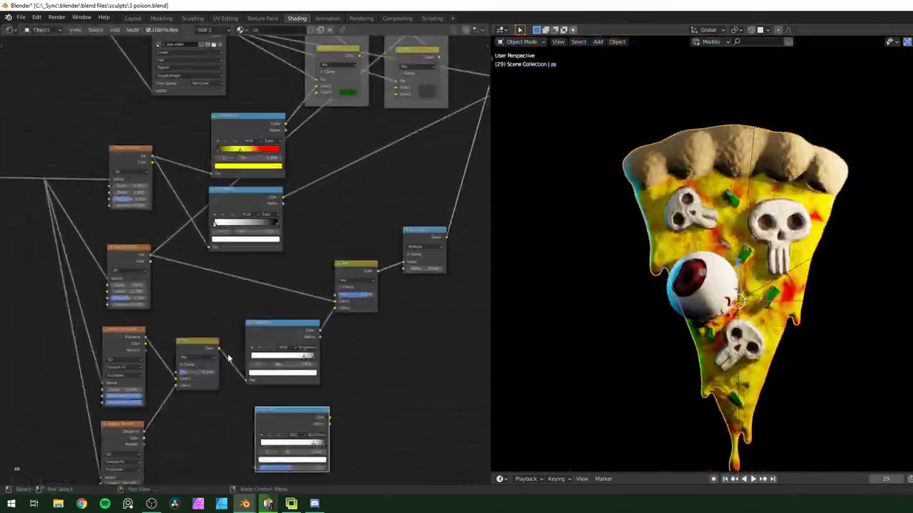
- Feed the Voronoi Mix output through the duplicated ColorRamp into the crust's color Mix node
{"action": "left_click_drag", "start_coordinate": [220, 349], "coordinate": [255, 467]}
{"action": "scroll", "coordinate": [435, 436], "scroll_direction": "down", "scroll_amount": 4}
{"action": "middle_click_drag", "start_coordinate": [435, 437], "coordinate": [324, 428]}
{"action": "left_click_drag", "start_coordinate": [253, 414], "coordinate": [243, 148]}
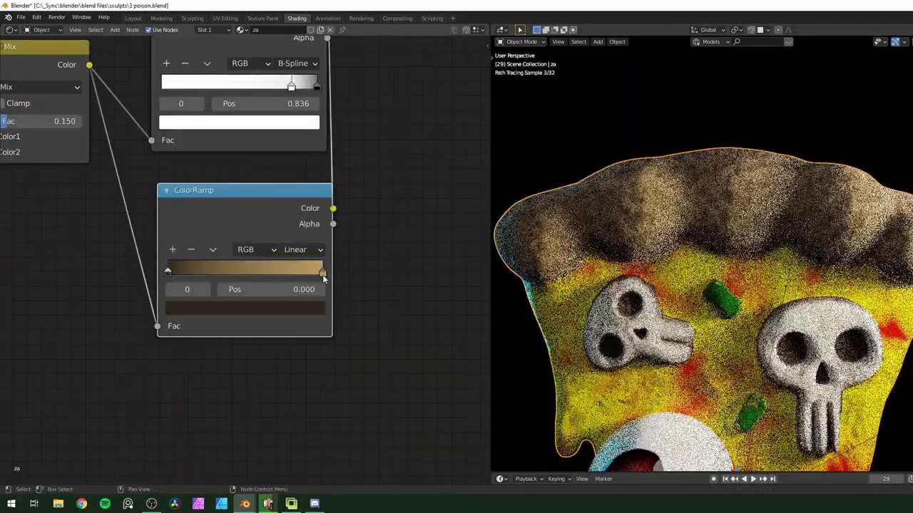
- Color the crust ColorRamp from brown to tan with Ease interpolation, testing the noise mix as its source
{"action": "scroll", "coordinate": [697, 246], "scroll_direction": "up", "scroll_amount": 5}
{"action": "scroll", "coordinate": [697, 246], "scroll_direction": "down", "scroll_amount": 5}
{"action": "scroll", "coordinate": [463, 287], "scroll_direction": "down", "scroll_amount": 4}
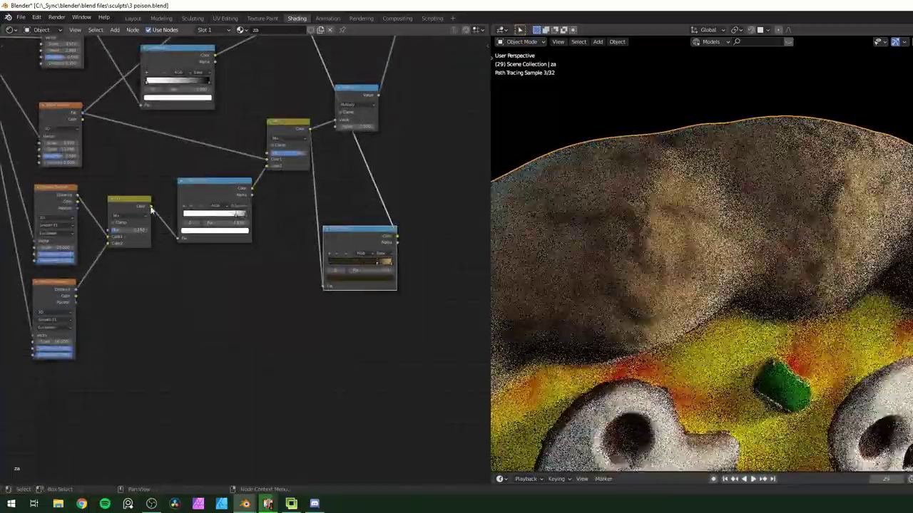
{"action": "left_click_drag", "start_coordinate": [381, 268], "coordinate": [246, 301]}
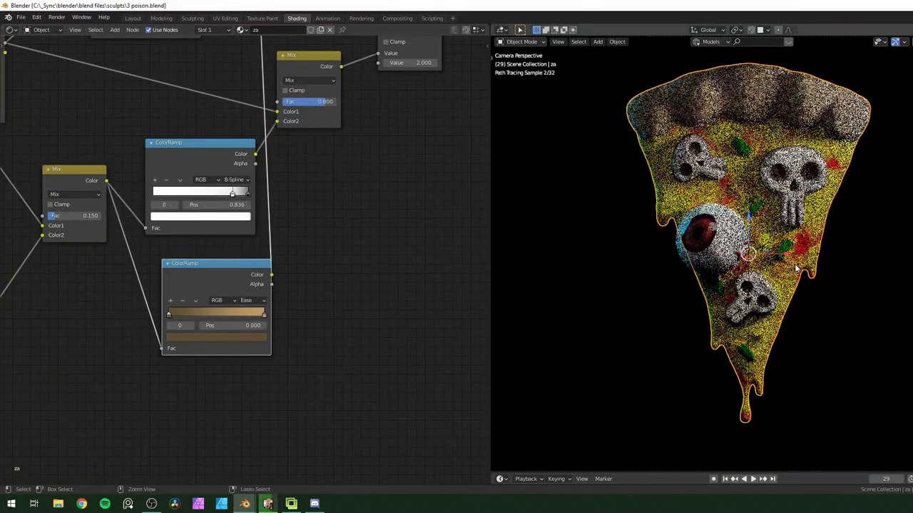
- Select the eyeball and insert a Mix node set to Add between its eye col texture and the Base Color
{"action": "left_click", "coordinate": [702, 235]}
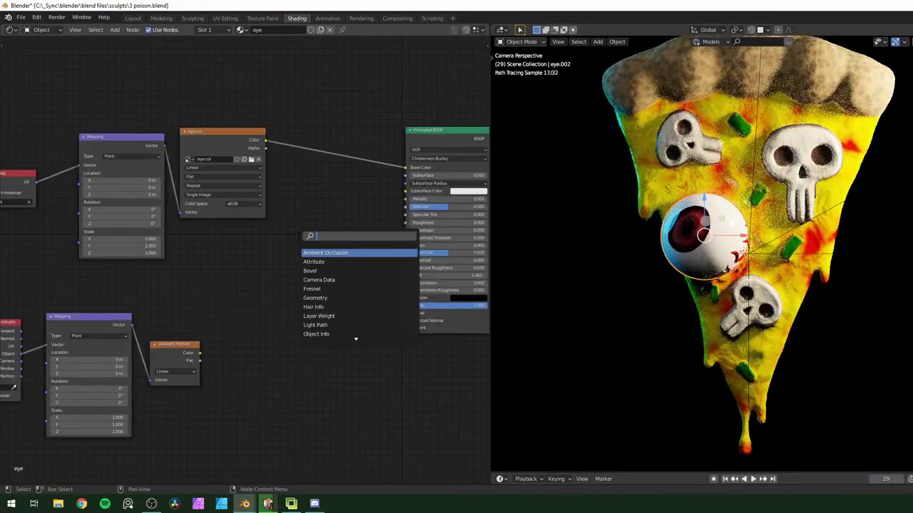
{"action": "left_click", "coordinate": [324, 262]}
{"action": "left_click", "coordinate": [330, 165]}
{"action": "left_click", "coordinate": [335, 146]}
{"action": "left_click_drag", "start_coordinate": [331, 164], "coordinate": [358, 163]}
{"action": "left_click", "coordinate": [346, 179]}
- Preview the linear Gradient Texture on the eyeball and use its color as the Mix node's factor
{"action": "left_click", "coordinate": [194, 356], "text": "ctrl+shift"}
{"action": "middle_click_drag", "start_coordinate": [284, 373], "coordinate": [316, 347]}
{"action": "middle_click_drag", "start_coordinate": [606, 285], "coordinate": [631, 356]}
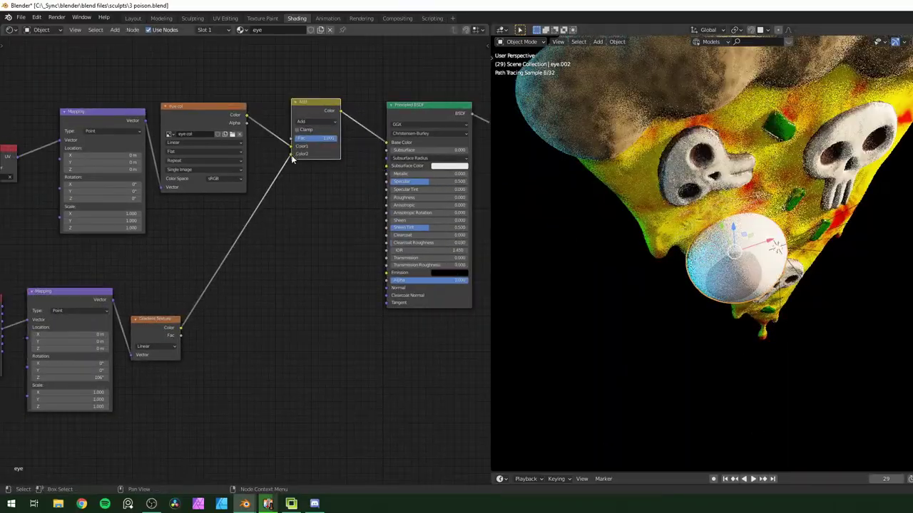
{"action": "middle_click_drag", "start_coordinate": [713, 271], "coordinate": [750, 273]}
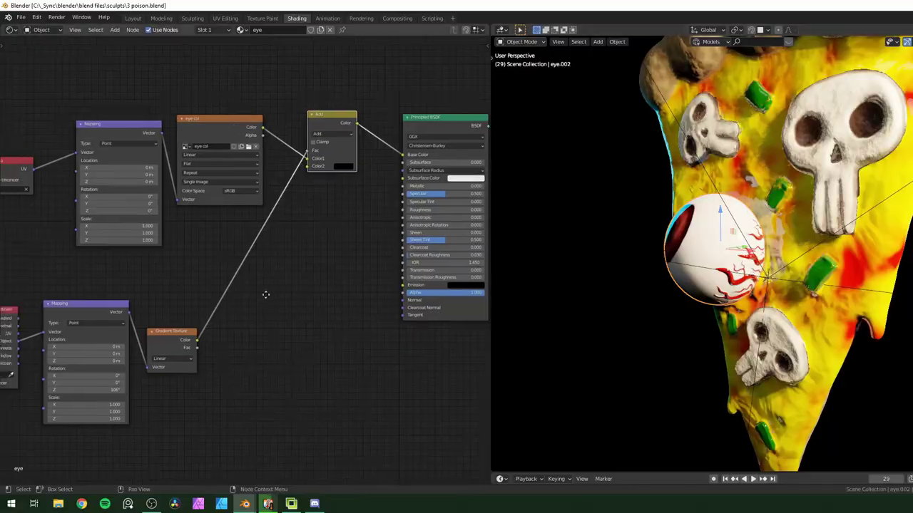
{"action": "scroll", "coordinate": [112, 382], "scroll_direction": "up", "scroll_amount": 2}
{"action": "middle_click_drag", "start_coordinate": [112, 382], "coordinate": [166, 368]}
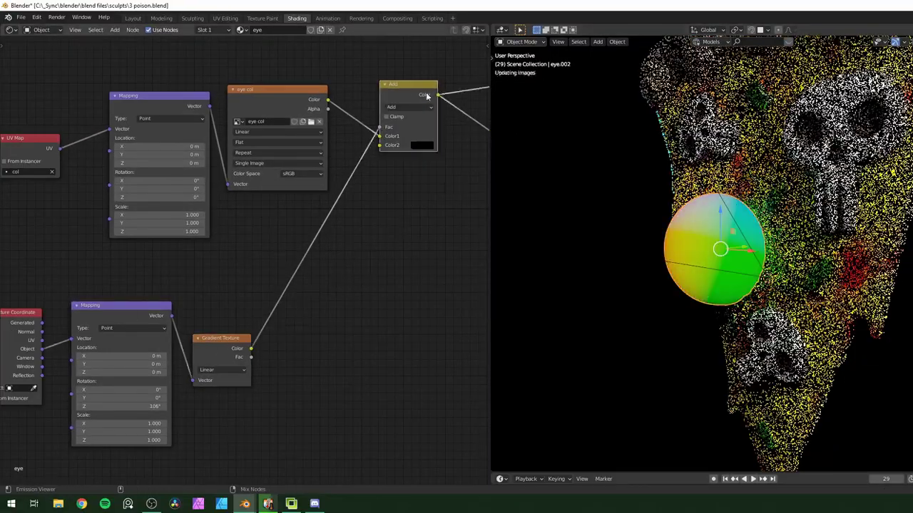
- Set the gradient mapping's Z rotation to -80.9° and try a Power node with exponent 0.5 after the gradient
{"action": "double_click", "coordinate": [134, 421]}
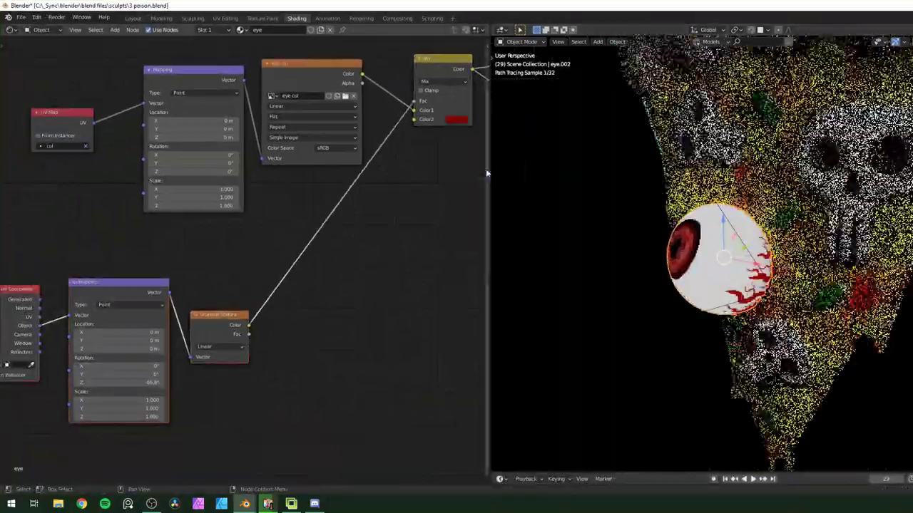
{"action": "left_click", "coordinate": [296, 289]}
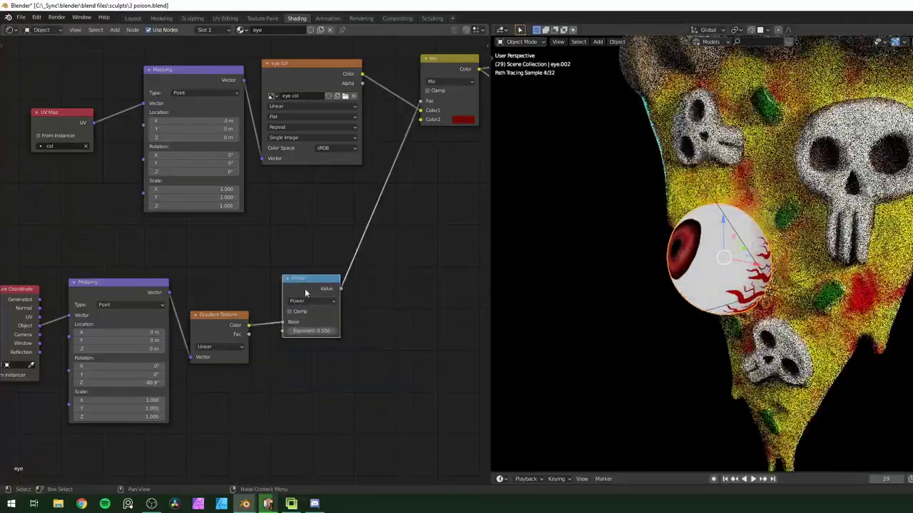
{"action": "key", "text": "ctrl+x"}
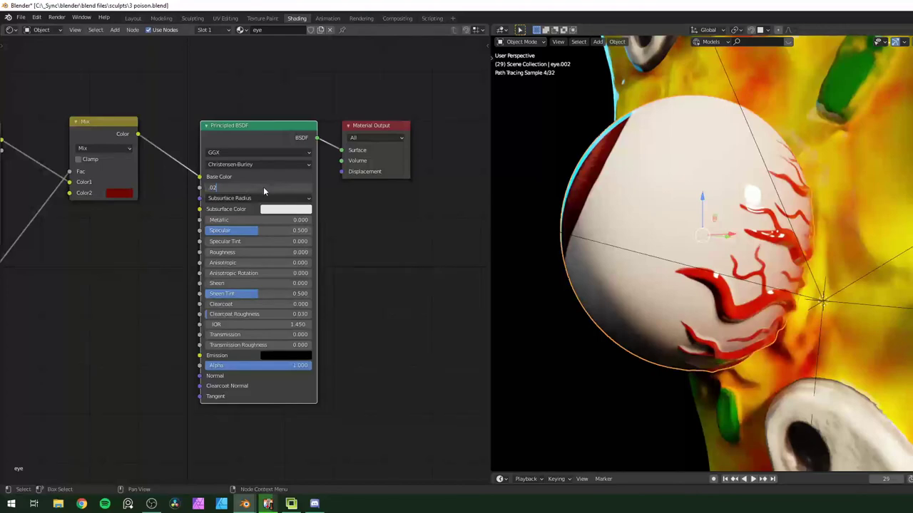
- Set the eyeball's Subsurface to 0.02 with a dark red Subsurface Color
{"action": "key", "text": "Return"}
{"action": "middle_click_drag", "start_coordinate": [94, 226], "coordinate": [291, 154]}
{"action": "mouse_move", "coordinate": [475, 147]}
{"action": "left_mouse_down"}
{"action": "mouse_move", "coordinate": [508, 146]}
{"action": "mouse_move", "coordinate": [473, 146]}
{"action": "left_mouse_up"}
{"action": "scroll", "coordinate": [545, 167], "scroll_direction": "down", "scroll_amount": 5}
{"action": "middle_click_drag", "start_coordinate": [508, 165], "coordinate": [550, 169]}
- Select the pizza slice, adjust its material nodes and links, save the file and return to the camera view
{"action": "left_click", "coordinate": [670, 182]}
{"action": "scroll", "coordinate": [253, 285], "scroll_direction": "down", "scroll_amount": 1}
{"action": "middle_click_drag", "start_coordinate": [93, 388], "coordinate": [428, 300]}
{"action": "scroll", "coordinate": [336, 300], "scroll_direction": "up", "scroll_amount": 1}
{"action": "left_click", "coordinate": [334, 310]}
{"action": "mouse_move", "coordinate": [342, 287]}
{"action": "left_mouse_down"}
{"action": "mouse_move", "coordinate": [378, 287]}
{"action": "mouse_move", "coordinate": [342, 287]}
{"action": "left_mouse_up"}
{"action": "scroll", "coordinate": [286, 342], "scroll_direction": "down", "scroll_amount": 4}
{"action": "middle_click_drag", "start_coordinate": [221, 407], "coordinate": [219, 360]}
{"action": "scroll", "coordinate": [306, 323], "scroll_direction": "down", "scroll_amount": 3}
{"action": "left_click_drag", "start_coordinate": [40, 410], "coordinate": [366, 263]}
{"action": "key", "text": "ctrl+s"}
{"action": "key", "text": "KP_0"}
- Refine another part of the pizza slice's node setup and reselect the eyeball to review its Principled BSDF settings
{"action": "middle_click_drag", "start_coordinate": [203, 366], "coordinate": [361, 96]}
{"action": "scroll", "coordinate": [279, 330], "scroll_direction": "up", "scroll_amount": 4}
{"action": "left_click", "coordinate": [347, 370]}
{"action": "left_click", "coordinate": [358, 407]}
{"action": "left_click_drag", "start_coordinate": [208, 373], "coordinate": [271, 411]}
{"action": "left_click", "coordinate": [701, 232]}
{"action": "scroll", "coordinate": [361, 230], "scroll_direction": "up", "scroll_amount": 6}
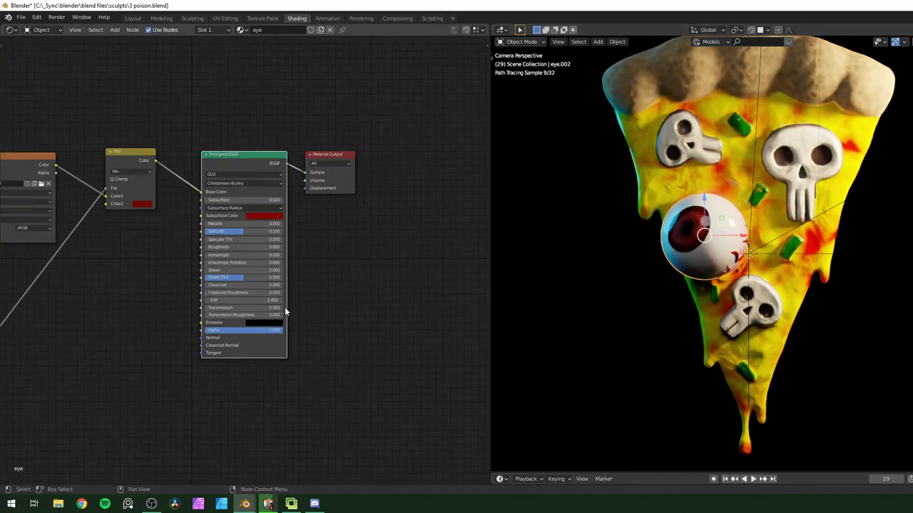
{"action": "scroll", "coordinate": [746, 221], "scroll_direction": "down", "scroll_amount": 4}
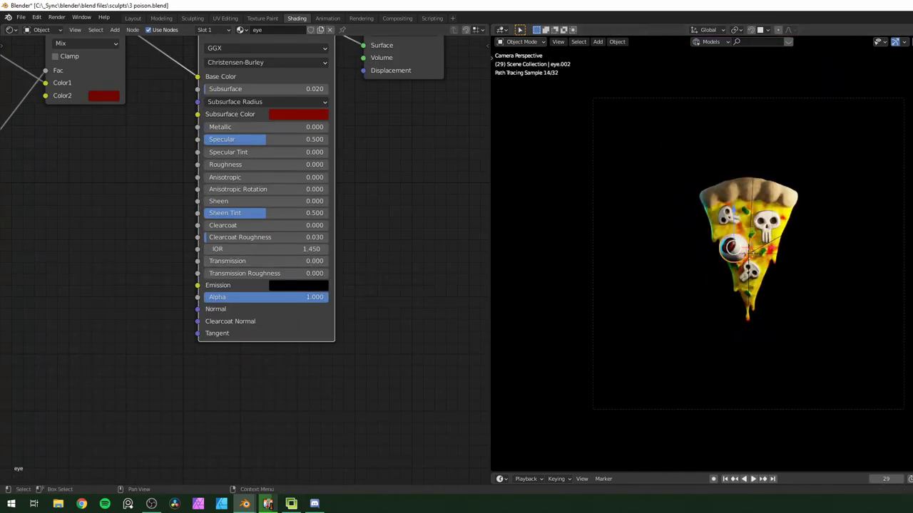
- Set up a vertical backdrop plane named "set" at Y 8.295 m and scale it beyond the camera frame in rendered view
{"action": "left_click", "coordinate": [593, 242]}
{"action": "key", "text": "n"}
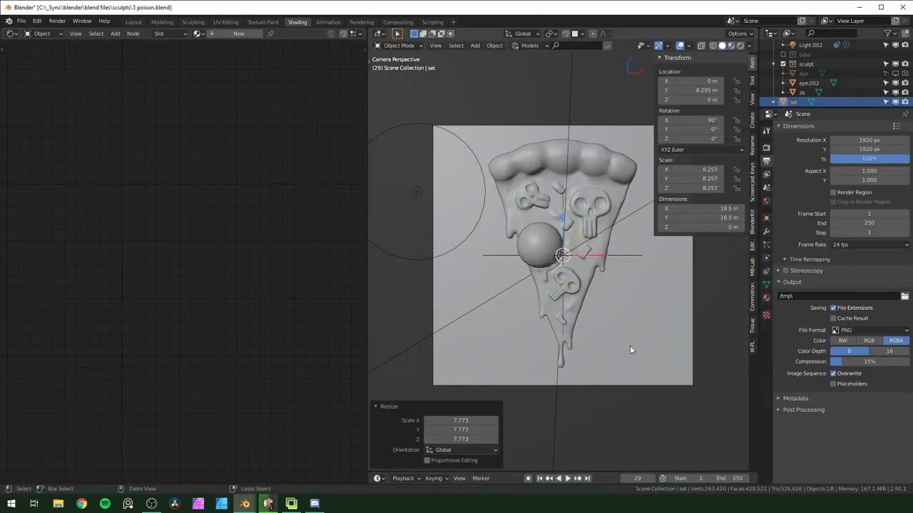
{"action": "left_click", "coordinate": [740, 45]}
{"action": "key", "text": "s"}
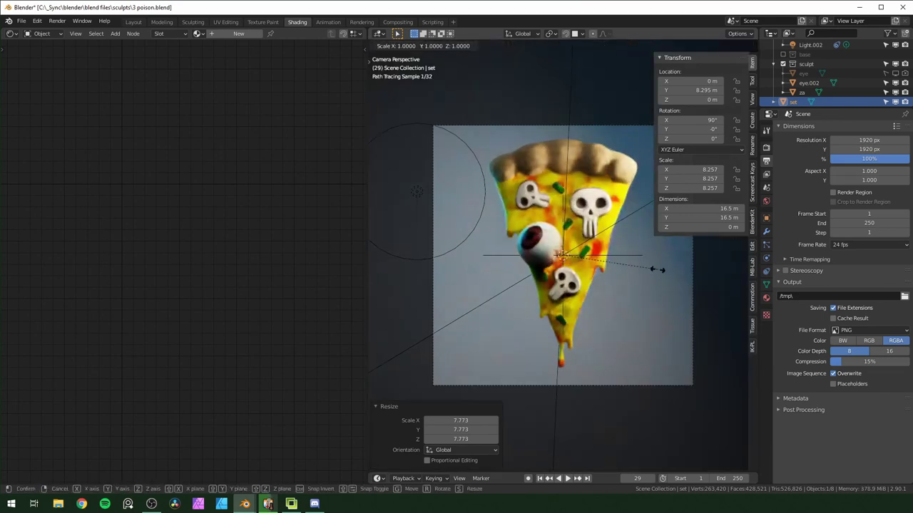
{"action": "left_click", "coordinate": [658, 269]}
{"action": "key", "text": "n"}
- Create a new material for the backdrop plane and name it "set"
{"action": "scroll", "coordinate": [598, 303], "scroll_direction": "down", "scroll_amount": 1}
{"action": "left_click", "coordinate": [239, 34]}
{"action": "double_click", "coordinate": [264, 33]}
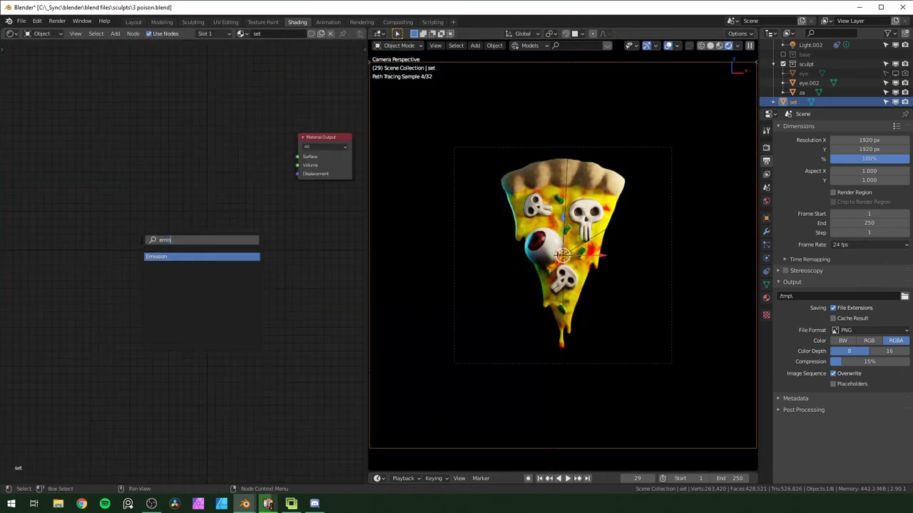
- Add an Emission shader driven by a Mapping and Length node setup to the backdrop material and save the file
{"action": "key", "text": "shift+a"}
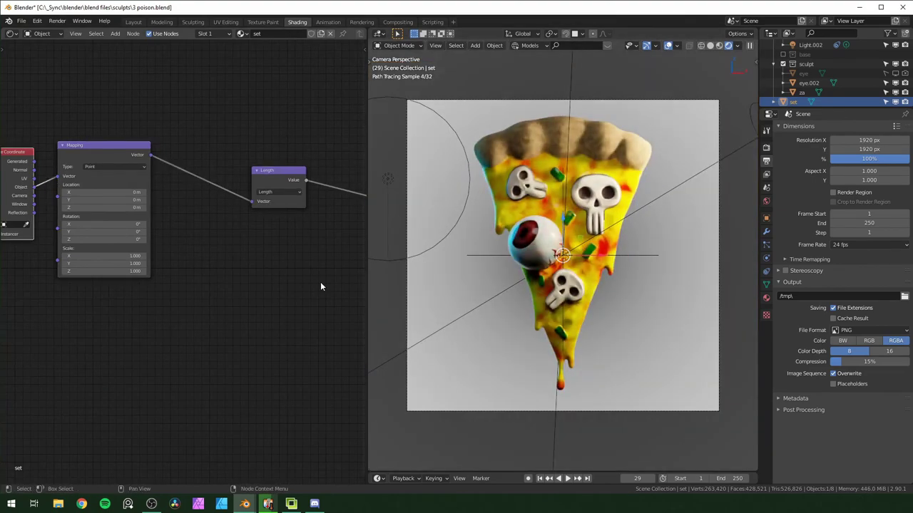
{"action": "key", "text": "ctrl+s"}
- Examine the pizza slice and eyeball against the backdrop from an angle, the front and the camera view
{"action": "middle_click_drag", "start_coordinate": [570, 285], "coordinate": [642, 321]}
{"action": "left_click", "coordinate": [719, 46]}
{"action": "mouse_move", "coordinate": [673, 346]}
{"action": "middle_mouse_down"}
{"action": "mouse_move", "coordinate": [643, 344]}
{"action": "mouse_move", "coordinate": [613, 299]}
{"action": "middle_mouse_up"}
{"action": "left_click", "coordinate": [606, 285]}
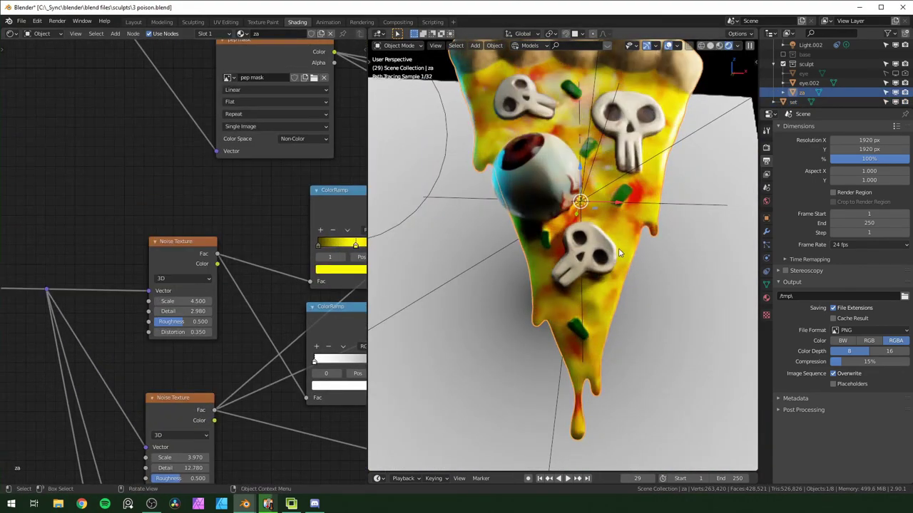
{"action": "key", "text": "KP_1"}
{"action": "left_click", "coordinate": [521, 234]}
{"action": "scroll", "coordinate": [133, 284], "scroll_direction": "up", "scroll_amount": 3}
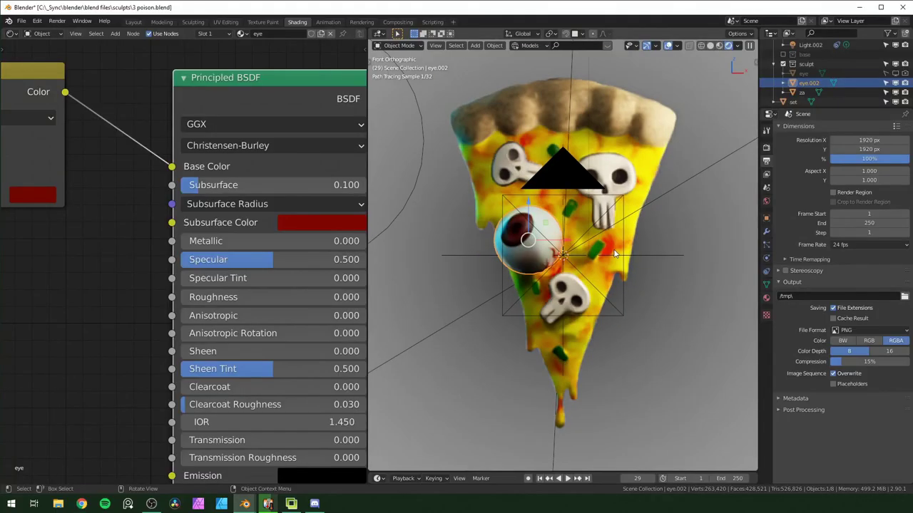
{"action": "scroll", "coordinate": [578, 259], "scroll_direction": "up", "scroll_amount": 5}
{"action": "key", "text": "KP_0"}
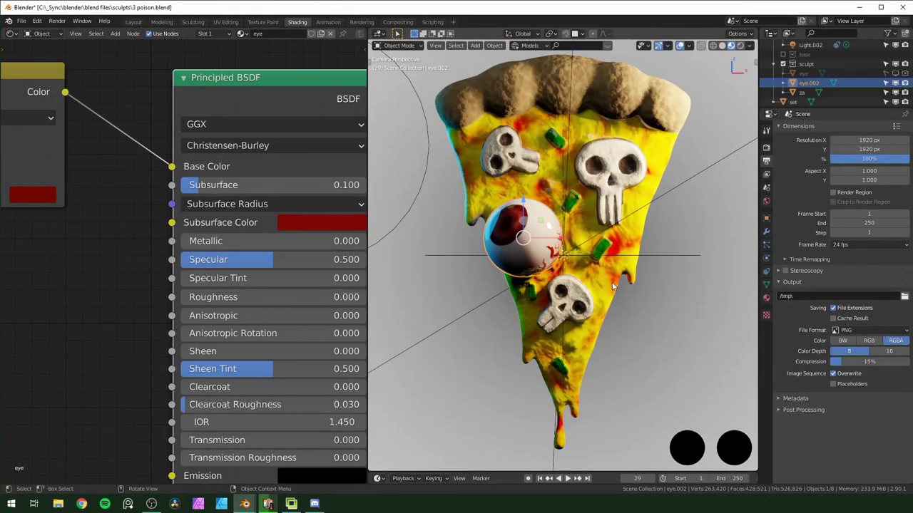
{"action": "scroll", "coordinate": [613, 286], "scroll_direction": "down", "scroll_amount": 3}
{"action": "left_click", "coordinate": [704, 246]}
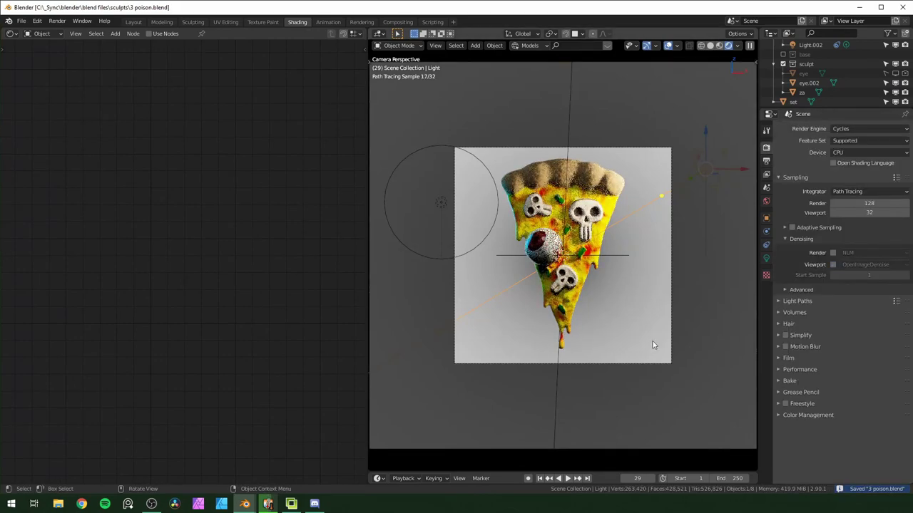
- Add a Mix node to the backdrop material with purple as Color1 and black as Color2
{"action": "left_click", "coordinate": [648, 333]}
{"action": "key", "text": "shift+a"}
{"action": "left_click", "coordinate": [187, 228]}
{"action": "left_click_drag", "start_coordinate": [164, 254], "coordinate": [164, 246]}
{"action": "scroll", "coordinate": [179, 251], "scroll_direction": "up", "scroll_amount": 2}
{"action": "left_click", "coordinate": [207, 247]}
{"action": "left_click_drag", "start_coordinate": [250, 146], "coordinate": [277, 191]}
{"action": "scroll", "coordinate": [563, 256], "scroll_direction": "up", "scroll_amount": 2}
{"action": "left_click", "coordinate": [206, 257]}
- Add a Principled BSDF to the backdrop material, link the Mix color to its Base Color and connect it to the Material Output
{"action": "middle_click_drag", "start_coordinate": [318, 229], "coordinate": [164, 231]}
{"action": "key", "text": "shift+a"}
{"action": "type", "text": "pri"}
{"action": "key", "text": "Return"}
{"action": "left_click_drag", "start_coordinate": [87, 210], "coordinate": [123, 313]}
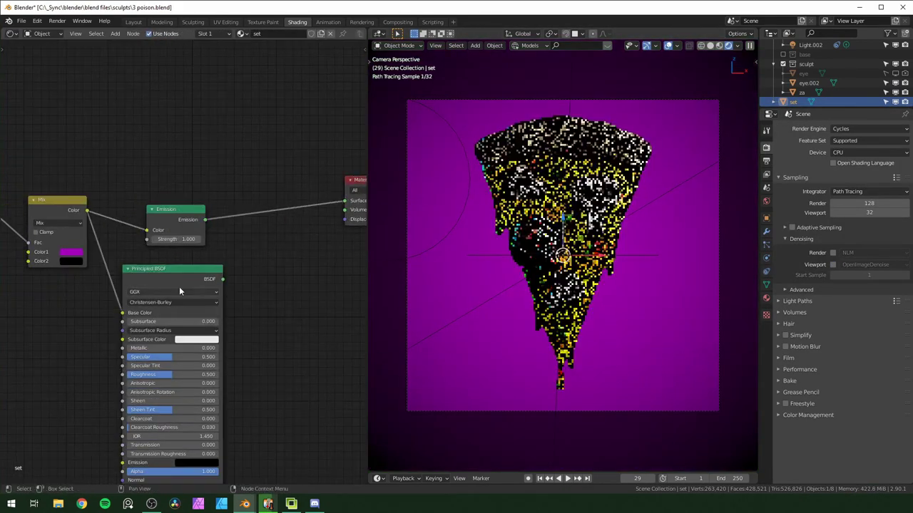
{"action": "left_click", "coordinate": [199, 277], "text": "ctrl+shift"}
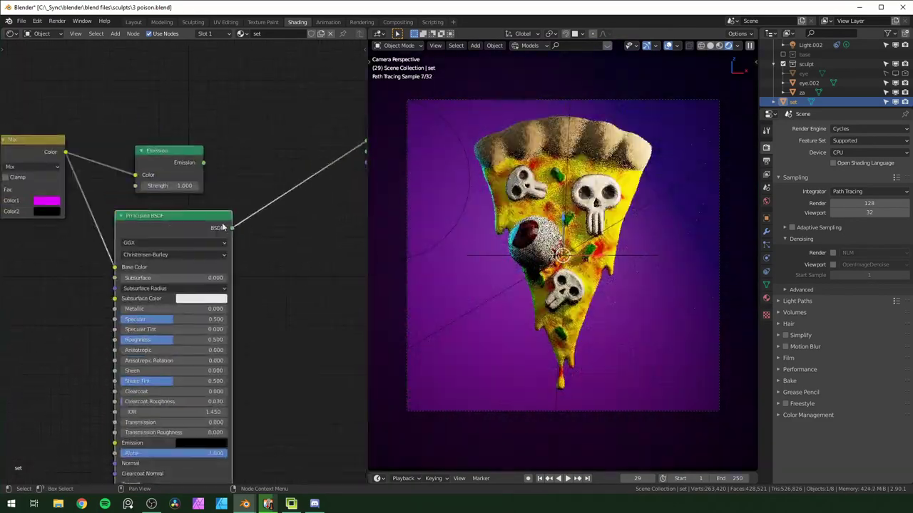
{"action": "left_click_drag", "start_coordinate": [175, 150], "coordinate": [206, 139]}
- Move the backdrop plane about 20 m farther back along Y behind the slice and return to the camera view
{"action": "middle_click_drag", "start_coordinate": [570, 250], "coordinate": [542, 264]}
{"action": "left_click", "coordinate": [530, 266]}
{"action": "left_click", "coordinate": [765, 258]}
{"action": "left_click", "coordinate": [892, 169]}
{"action": "middle_click_drag", "start_coordinate": [606, 239], "coordinate": [483, 246]}
{"action": "key", "text": "KP_0"}
{"action": "middle_click_drag", "start_coordinate": [703, 268], "coordinate": [685, 278]}
{"action": "scroll", "coordinate": [856, 79], "scroll_direction": "up", "scroll_amount": 2}
{"action": "left_click", "coordinate": [896, 83]}
{"action": "middle_click_drag", "start_coordinate": [720, 242], "coordinate": [628, 253]}
{"action": "scroll", "coordinate": [627, 253], "scroll_direction": "down", "scroll_amount": 5}
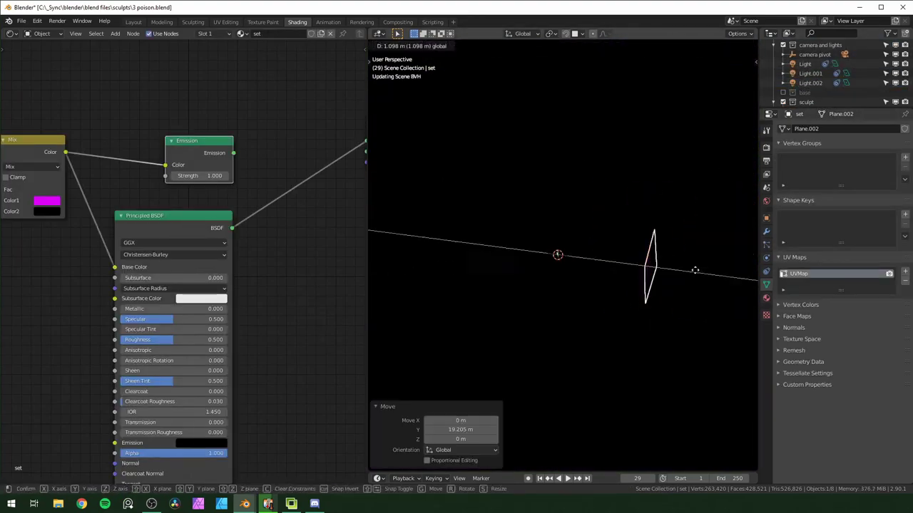
{"action": "key", "text": "KP_0"}
{"action": "key", "text": "KP_0"}
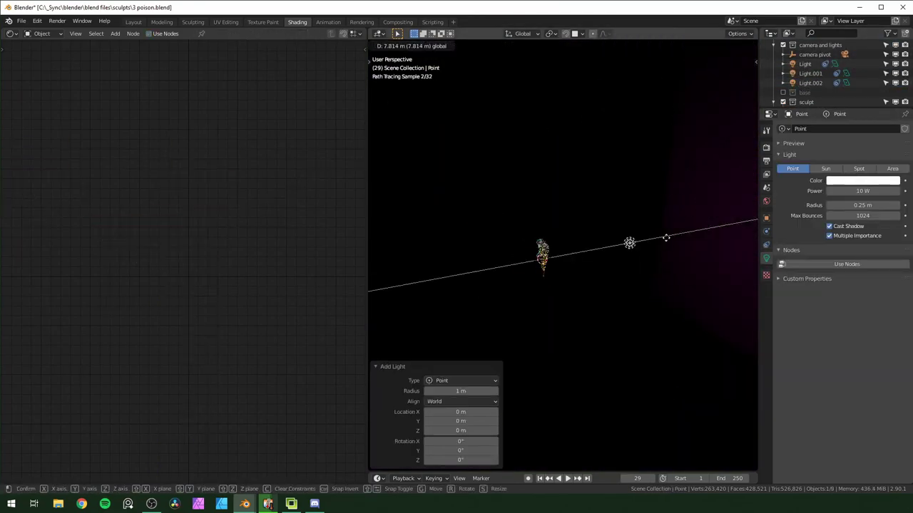
- Place the new point light about 10.9 m along Y between the slice and the backdrop and set its power to 2000 W
{"action": "left_click", "coordinate": [684, 236]}
{"action": "middle_click_drag", "start_coordinate": [659, 250], "coordinate": [725, 276]}
{"action": "key", "text": "KP_0"}
{"action": "double_click", "coordinate": [863, 191]}
{"action": "type", "text": "2000"}
{"action": "key", "text": "Return"}
{"action": "scroll", "coordinate": [652, 261], "scroll_direction": "up", "scroll_amount": 5}
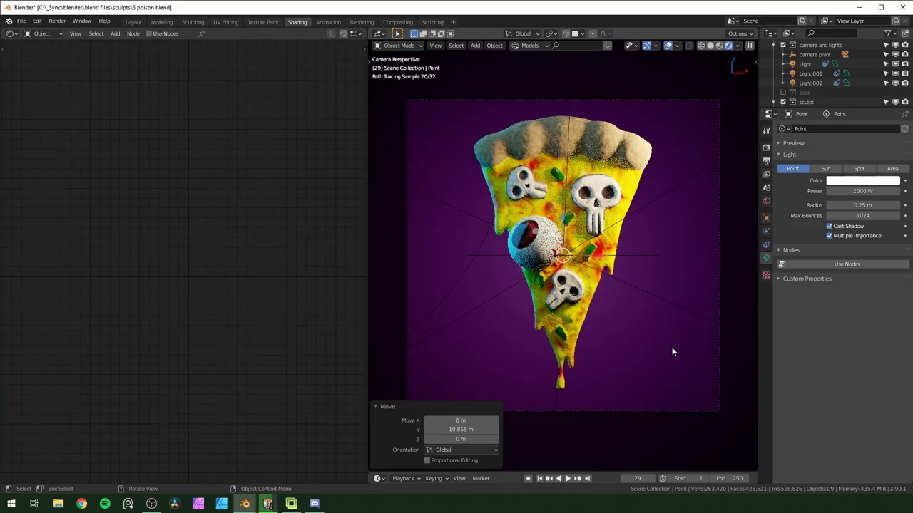
- Move the point light closer to the backdrop, to Y 19.065 m, with its transform values shown
{"action": "middle_click_drag", "start_coordinate": [673, 351], "coordinate": [639, 309]}
{"action": "left_click_drag", "start_coordinate": [647, 246], "coordinate": [684, 249]}
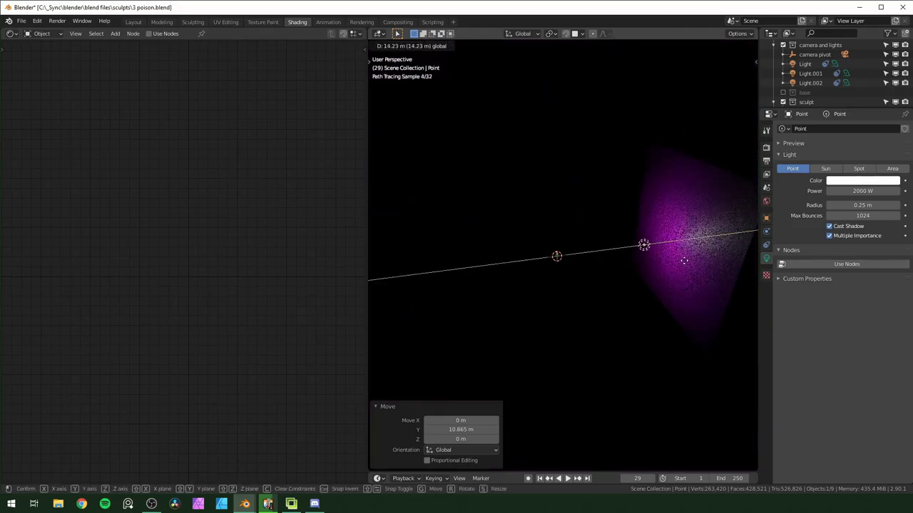
{"action": "key", "text": "KP_0"}
{"action": "key", "text": "n"}
{"action": "left_click_drag", "start_coordinate": [688, 90], "coordinate": [713, 90]}
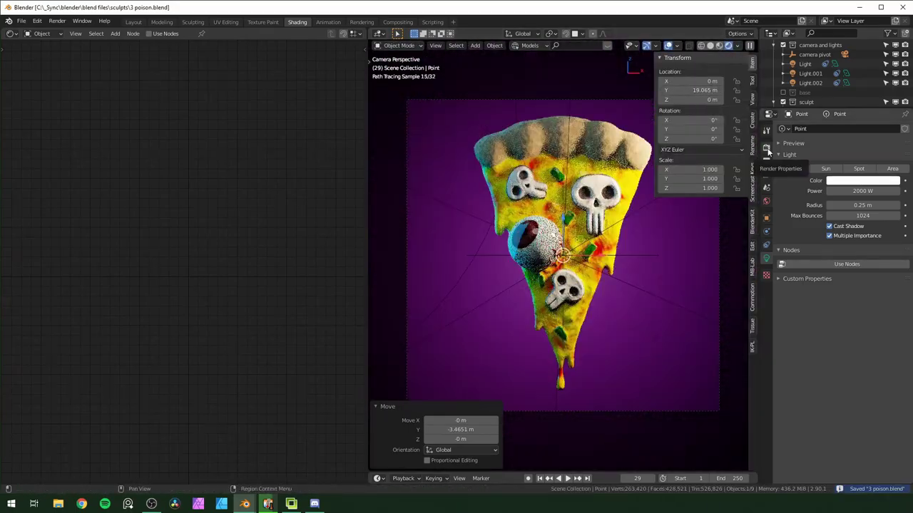
- Try a radius of 2 m on the blue point light Light.002
{"action": "left_click", "coordinate": [810, 82]}
{"action": "key", "text": "ctrl+z"}
{"action": "scroll", "coordinate": [511, 247], "scroll_direction": "down", "scroll_amount": 3}
{"action": "scroll", "coordinate": [512, 246], "scroll_direction": "up", "scroll_amount": 3}
{"action": "double_click", "coordinate": [862, 206]}
{"action": "type", "text": "2"}
{"action": "key", "text": "Return"}
{"action": "key", "text": "ctrl+z"}
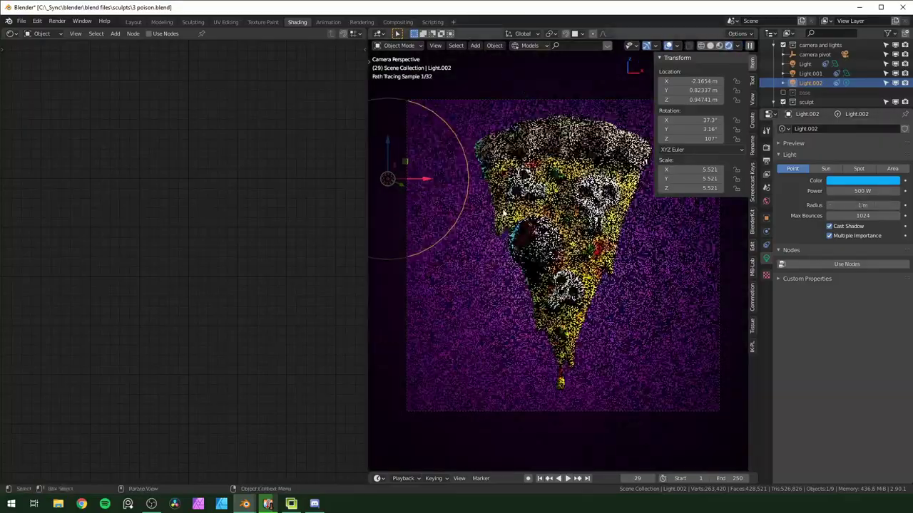
- Lower the blue point light Light.002 by about 2.6 m along the Z axis
{"action": "key", "text": "g"}
{"action": "key", "text": "z"}
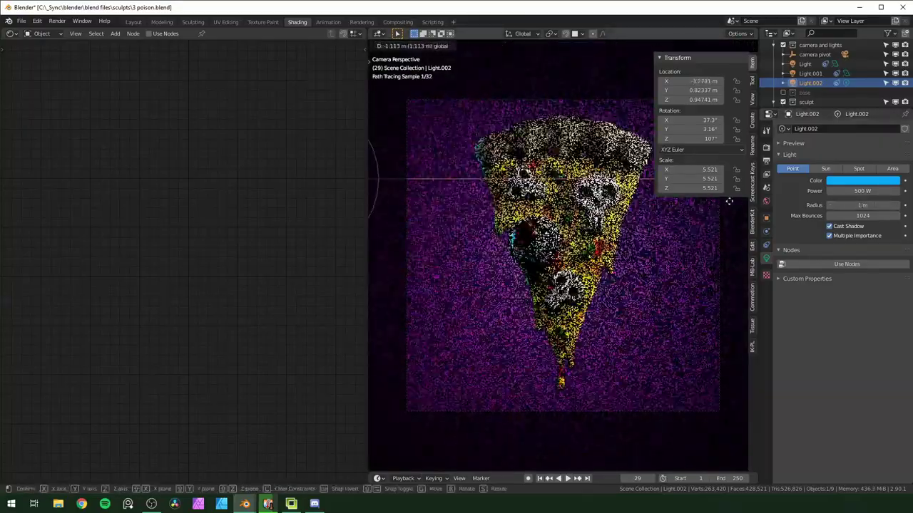
{"action": "left_click", "coordinate": [756, 283]}
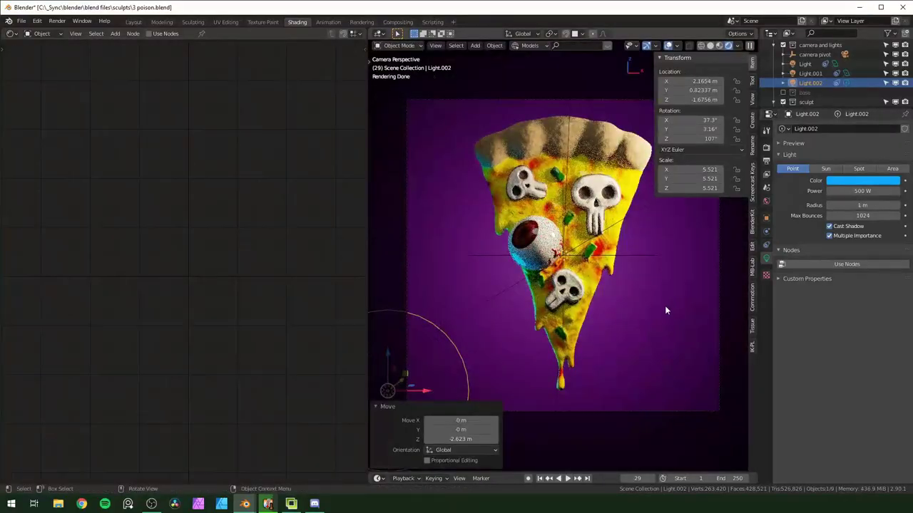
- Select the pizza slice, review its material node network and save the file
{"action": "left_click", "coordinate": [590, 277]}
{"action": "scroll", "coordinate": [399, 289], "scroll_direction": "down", "scroll_amount": 1}
{"action": "middle_click_drag", "start_coordinate": [263, 289], "coordinate": [65, 295]}
{"action": "scroll", "coordinate": [107, 285], "scroll_direction": "up", "scroll_amount": 8}
{"action": "middle_click_drag", "start_coordinate": [211, 269], "coordinate": [263, 360]}
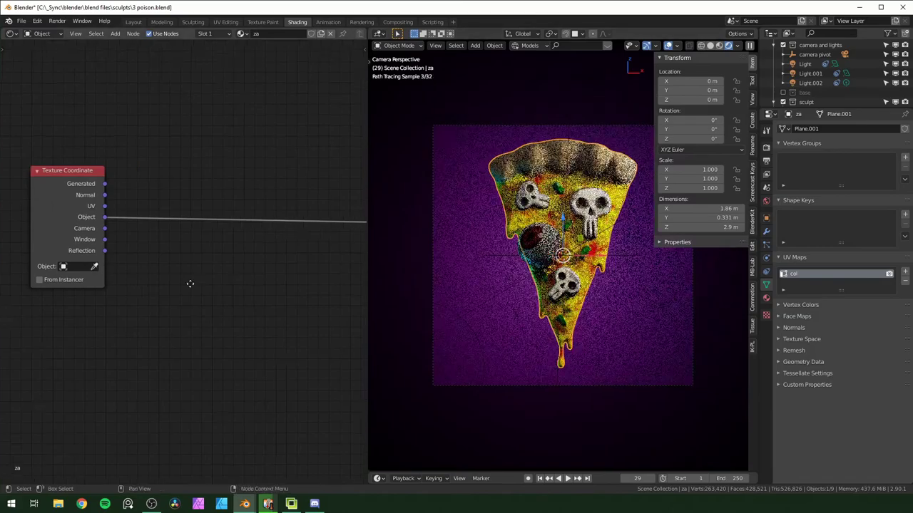
{"action": "scroll", "coordinate": [263, 360], "scroll_direction": "down", "scroll_amount": 8}
{"action": "key", "text": "ctrl+s"}
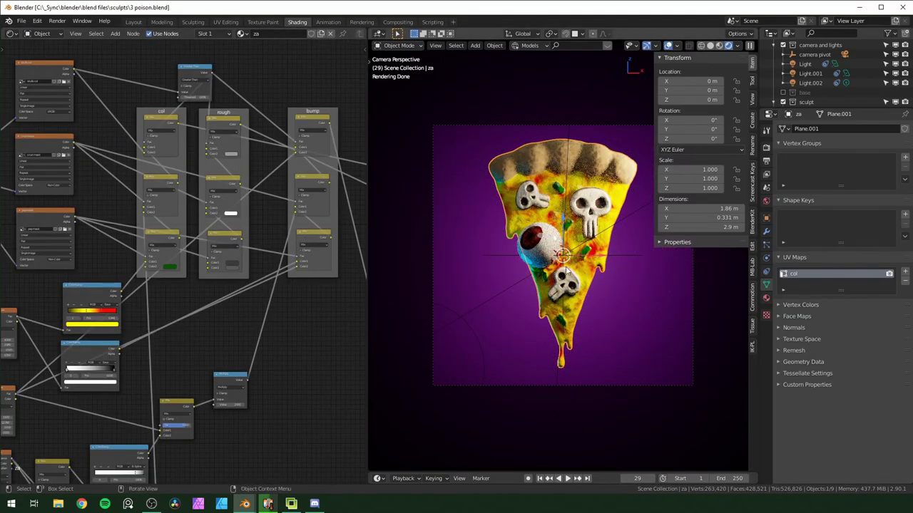
- Try moving the area light Light.001 along the Y axis
{"action": "left_click", "coordinate": [804, 64]}
{"action": "left_click", "coordinate": [810, 74]}
{"action": "middle_click_drag", "start_coordinate": [641, 178], "coordinate": [514, 171]}
{"action": "key", "text": "g"}
{"action": "key", "text": "y"}
{"action": "key", "text": "KP_0"}
{"action": "key", "text": "ctrl+z"}
- Adjust the power of area light Light.001 and move it along Y to about -1.49 m
{"action": "double_click", "coordinate": [873, 192]}
{"action": "type", "text": "00 W"}
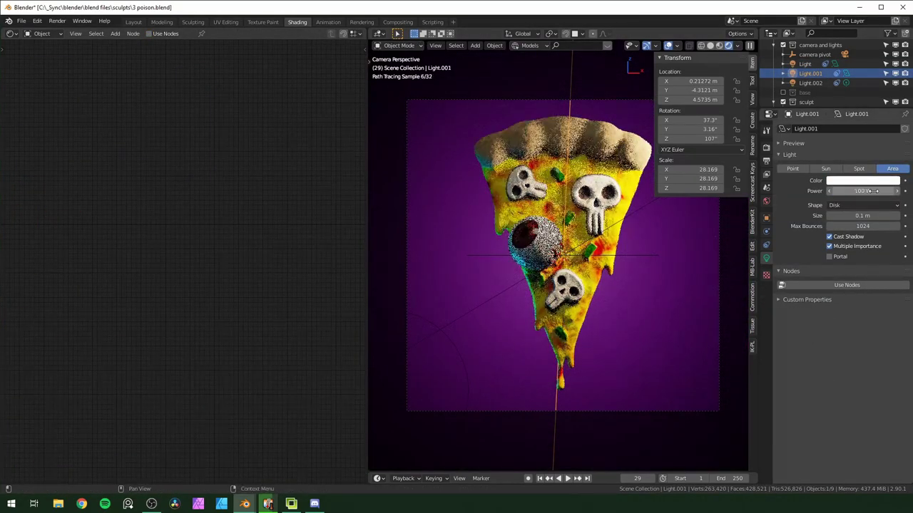
{"action": "double_click", "coordinate": [874, 191]}
{"action": "type", "text": "50"}
{"action": "key", "text": "Return"}
{"action": "middle_click_drag", "start_coordinate": [719, 236], "coordinate": [570, 232]}
{"action": "scroll", "coordinate": [570, 231], "scroll_direction": "down", "scroll_amount": 6}
{"action": "left_click_drag", "start_coordinate": [436, 122], "coordinate": [467, 127]}
{"action": "key", "text": "KP_0"}
- Enable OpenImageDenoise denoising for the viewport in the Cycles sampling settings
{"action": "left_click", "coordinate": [766, 161]}
{"action": "left_click", "coordinate": [766, 148]}
{"action": "left_click", "coordinate": [832, 264]}
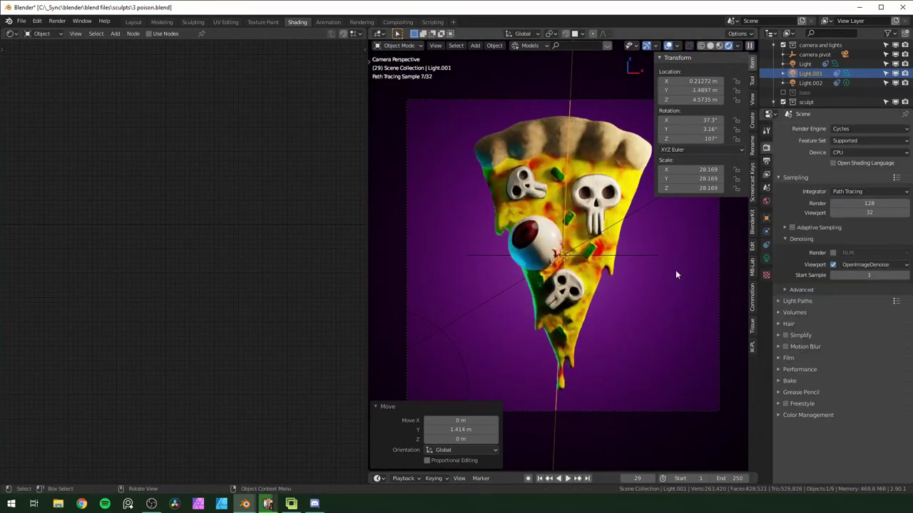
- Try moving the blue point light Light.002 along the Z axis and review its power setting
{"action": "left_click", "coordinate": [462, 345]}
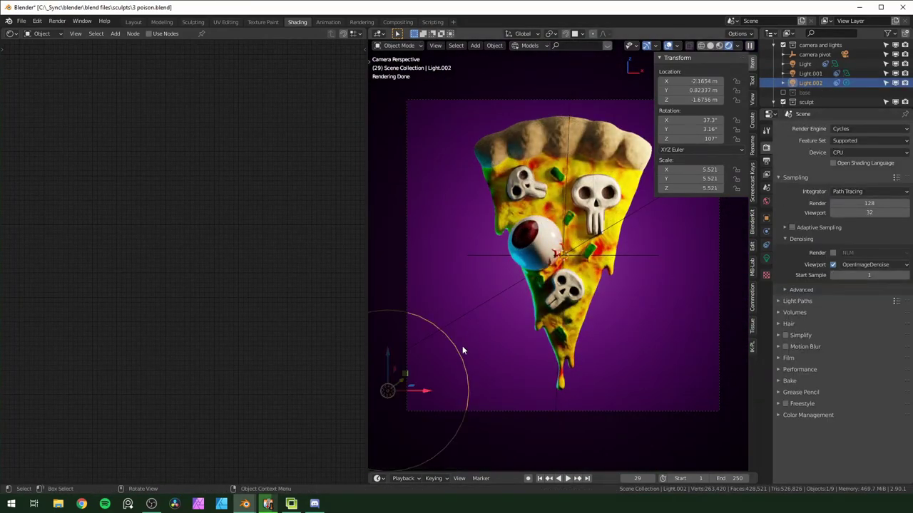
{"action": "key", "text": "g"}
{"action": "key", "text": "z"}
{"action": "key", "text": "z"}
{"action": "left_click", "coordinate": [660, 467]}
{"action": "left_click", "coordinate": [767, 258]}
{"action": "double_click", "coordinate": [868, 190]}
{"action": "key", "text": "Escape"}
{"action": "key", "text": "ctrl+z"}
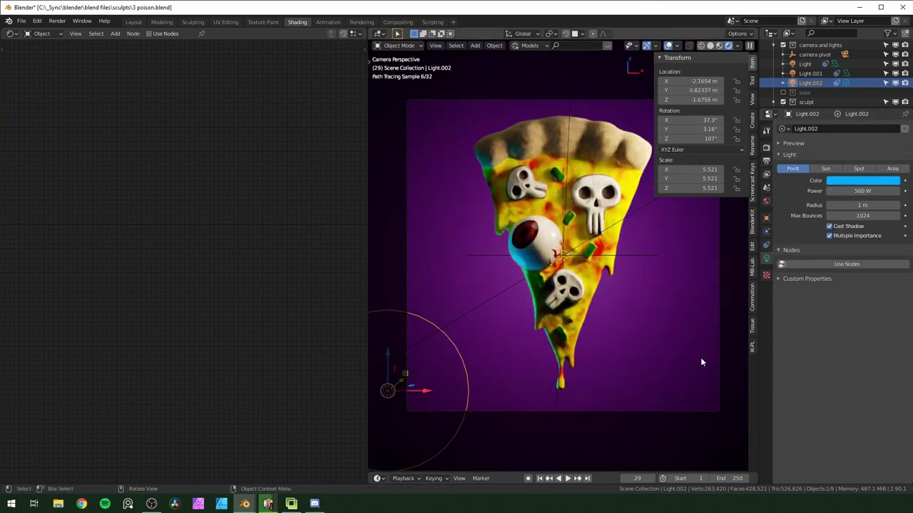
{"action": "left_click", "coordinate": [810, 74]}
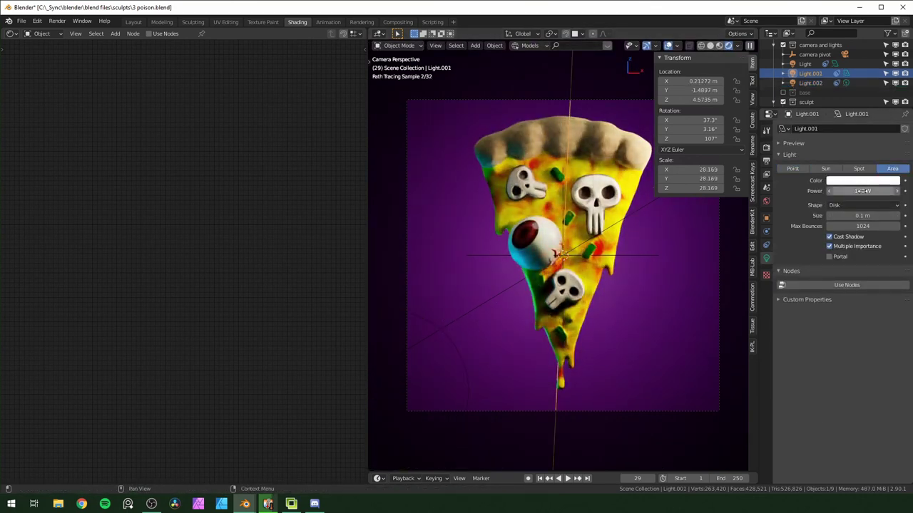
- Lighten the gray Color2 of the lowest Mix node in the pizza material's rough frame, checking the peppers up close
{"action": "left_click", "coordinate": [563, 286]}
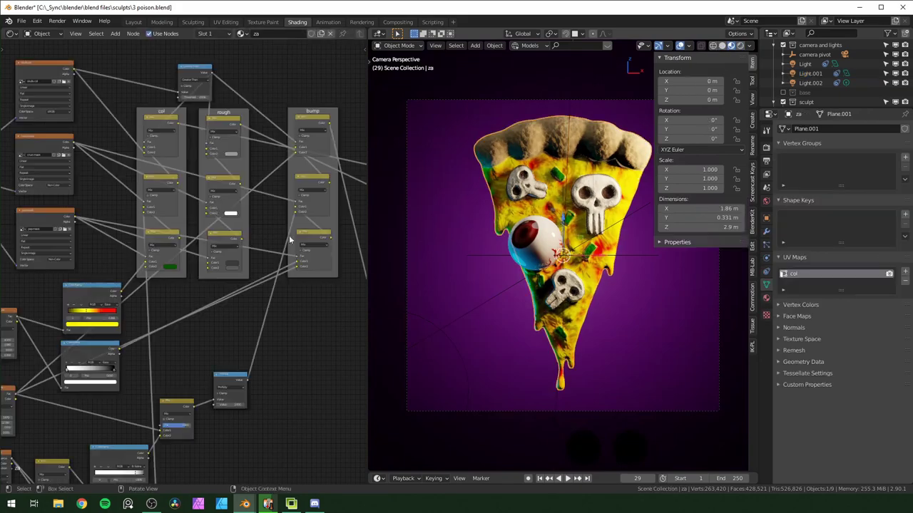
{"action": "scroll", "coordinate": [227, 321], "scroll_direction": "up", "scroll_amount": 4}
{"action": "middle_click_drag", "start_coordinate": [574, 184], "coordinate": [617, 211]}
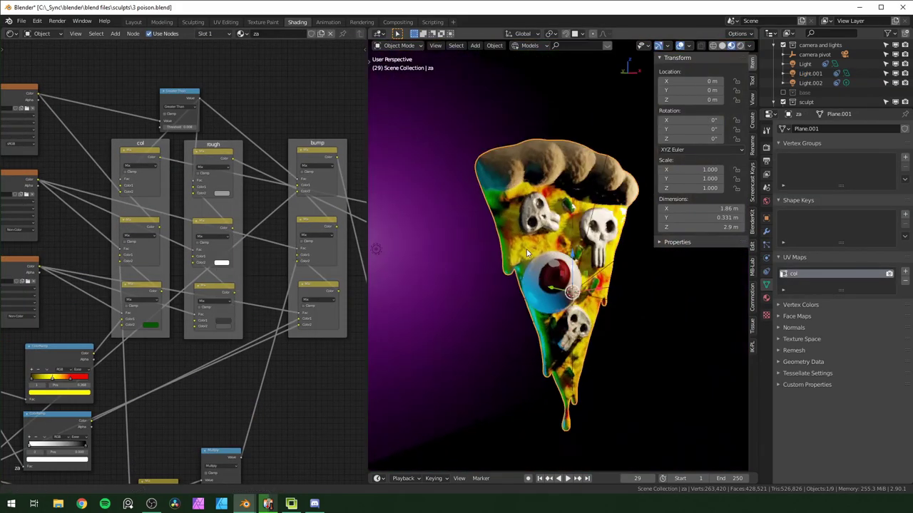
{"action": "scroll", "coordinate": [526, 249], "scroll_direction": "up", "scroll_amount": 6}
{"action": "left_click", "coordinate": [221, 321]}
{"action": "left_click_drag", "start_coordinate": [263, 280], "coordinate": [263, 282]}
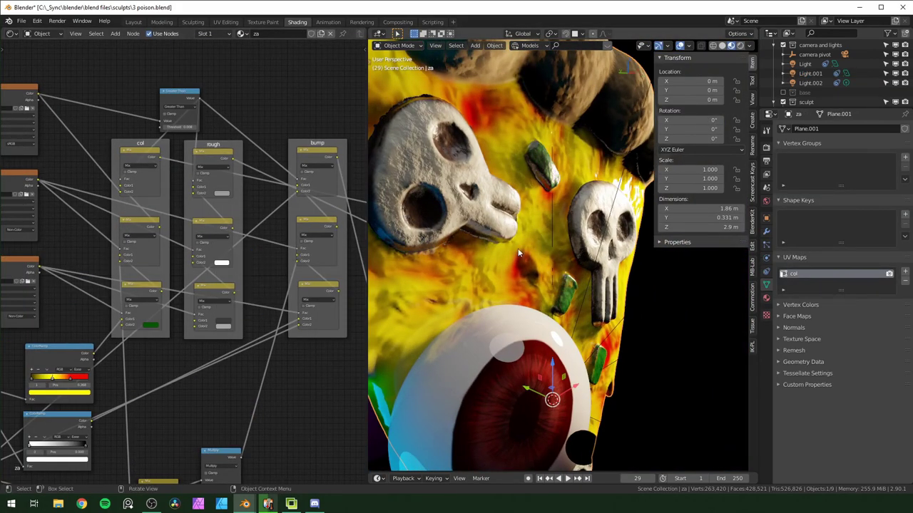
- Return to the camera view, check the output and view layer settings and render the image
{"action": "key", "text": "KP_0"}
{"action": "left_click", "coordinate": [739, 46]}
{"action": "left_click", "coordinate": [723, 46]}
{"action": "left_click", "coordinate": [767, 161]}
{"action": "left_click", "coordinate": [767, 176]}
{"action": "key", "text": "F12"}
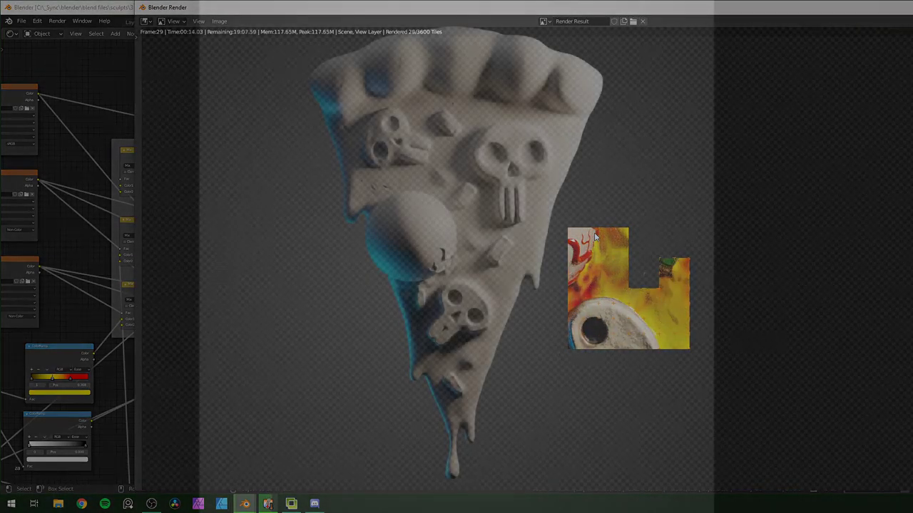